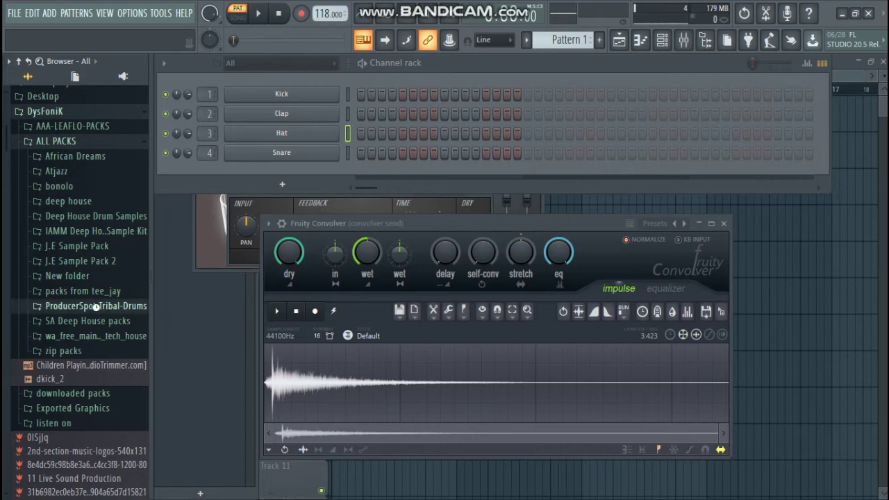
- Audition samples from the Tribal drums Kicks folder and load Tribal-Kick-02 onto the Kick channel
{"action": "left_click", "coordinate": [64, 366]}
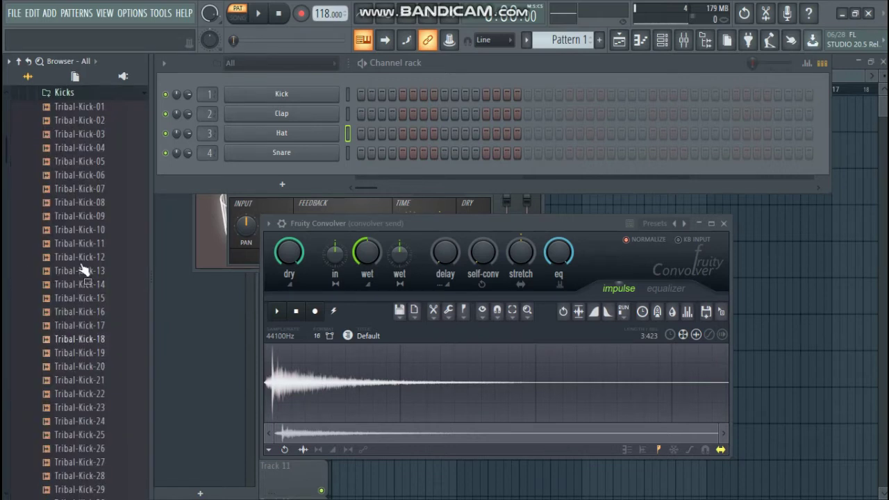
{"action": "left_click", "coordinate": [77, 135]}
{"action": "left_click", "coordinate": [79, 121]}
{"action": "left_click_drag", "start_coordinate": [82, 129], "coordinate": [326, 99]}
- Fill the Tribal-Kick-02 channel with a hit every 4 steps
{"action": "right_click", "coordinate": [322, 95]}
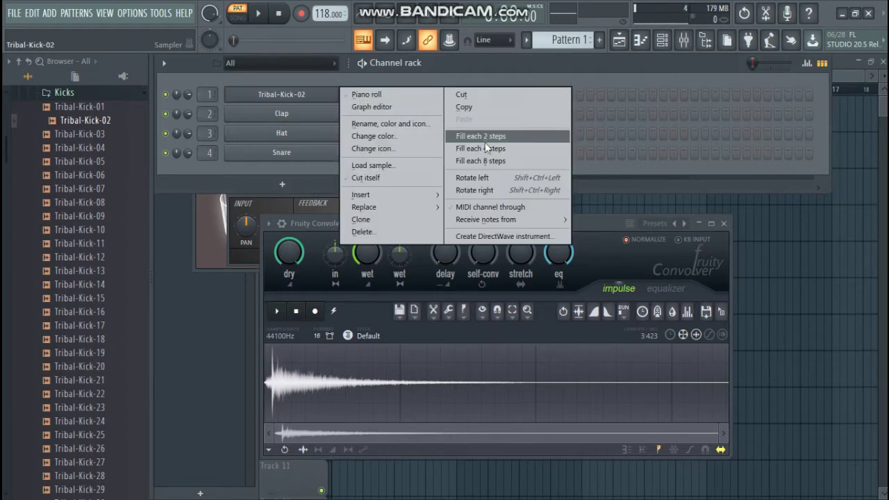
{"action": "left_click", "coordinate": [500, 143]}
{"action": "right_click", "coordinate": [327, 93]}
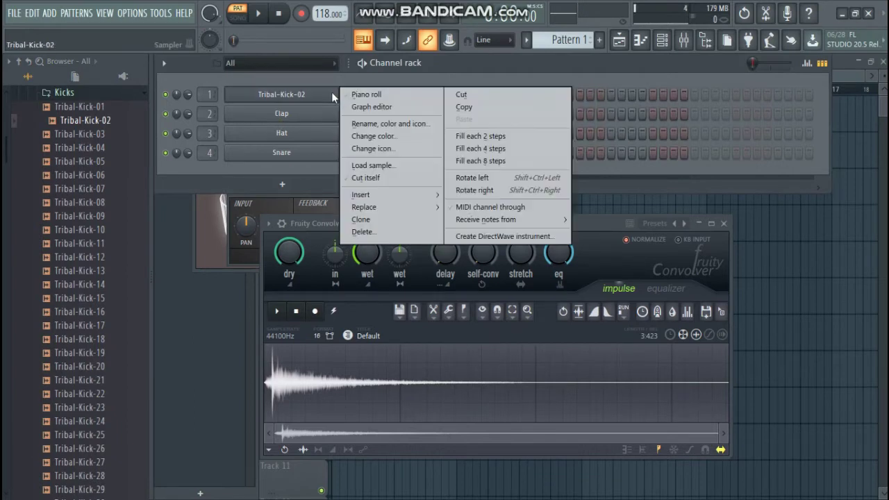
{"action": "left_click", "coordinate": [499, 147]}
- Paint Pattern 1 clips along Track 1 of the playlist from bar 1 through bar 16
{"action": "key", "text": "F5"}
{"action": "left_click", "coordinate": [365, 118]}
{"action": "mouse_move", "coordinate": [329, 130]}
{"action": "left_mouse_down"}
{"action": "mouse_move", "coordinate": [563, 123]}
{"action": "mouse_move", "coordinate": [669, 95]}
{"action": "mouse_move", "coordinate": [743, 90]}
{"action": "left_mouse_up"}
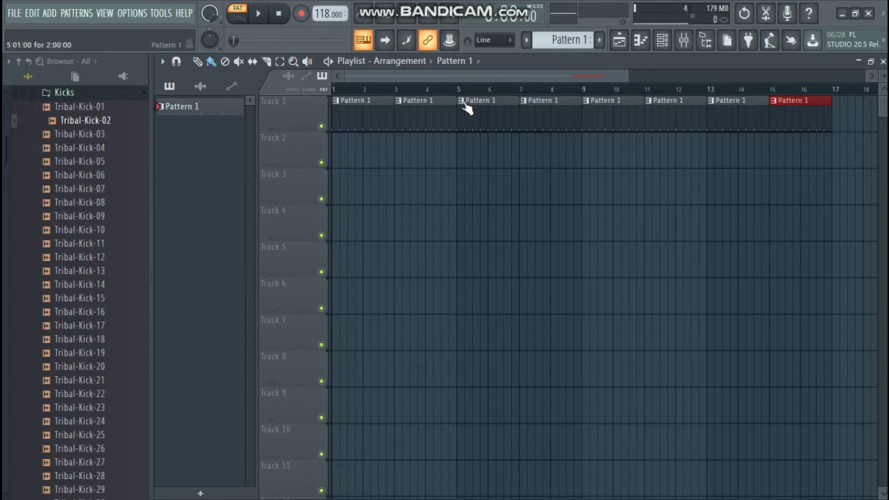
- Select bars 1 to 16 on the playlist timeline as the loop region and play the song
{"action": "left_click_drag", "start_coordinate": [456, 89], "coordinate": [411, 92]}
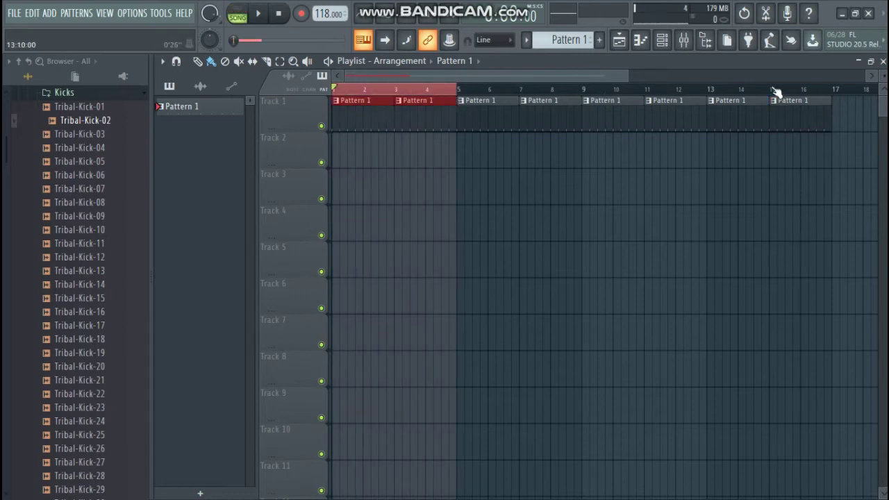
{"action": "left_click_drag", "start_coordinate": [583, 92], "coordinate": [378, 95]}
{"action": "left_click_drag", "start_coordinate": [832, 93], "coordinate": [212, 95]}
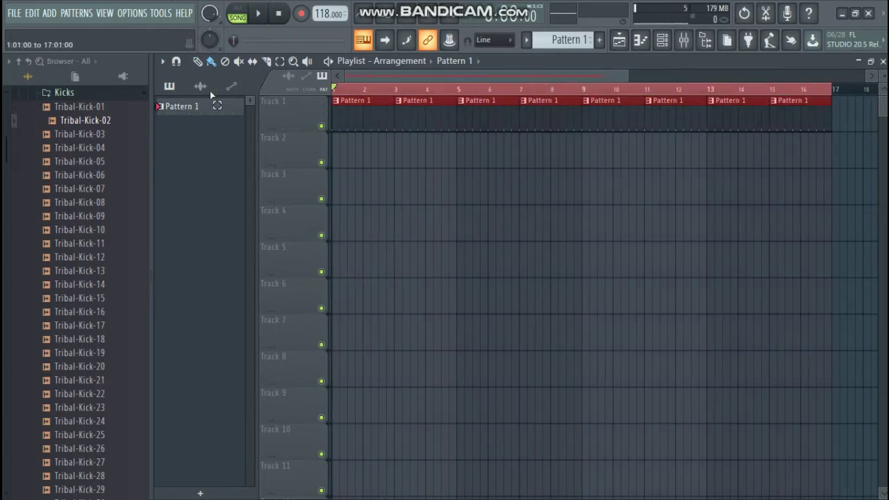
{"action": "key", "text": "space"}
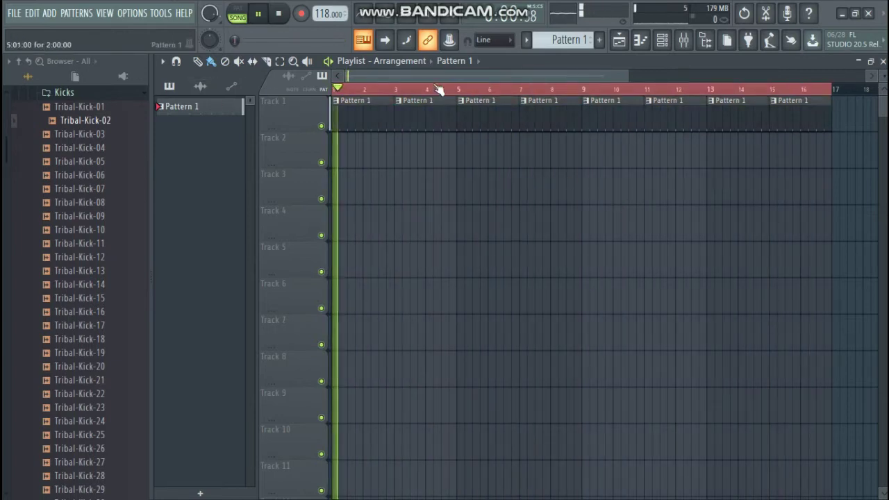
- Stop playback and set the quick fade out of the Tribal-Kick-02 sample to 35%
{"action": "left_click", "coordinate": [662, 39]}
{"action": "key", "text": "space"}
{"action": "left_click", "coordinate": [256, 94]}
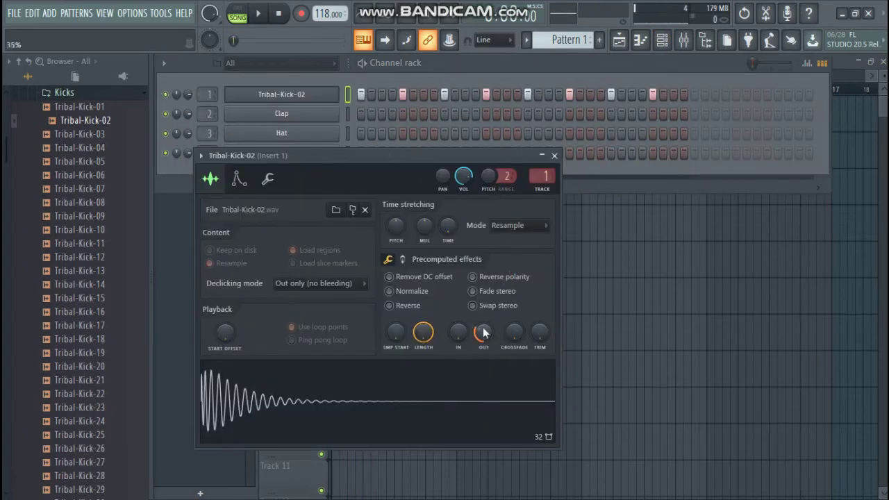
{"action": "left_click", "coordinate": [555, 155]}
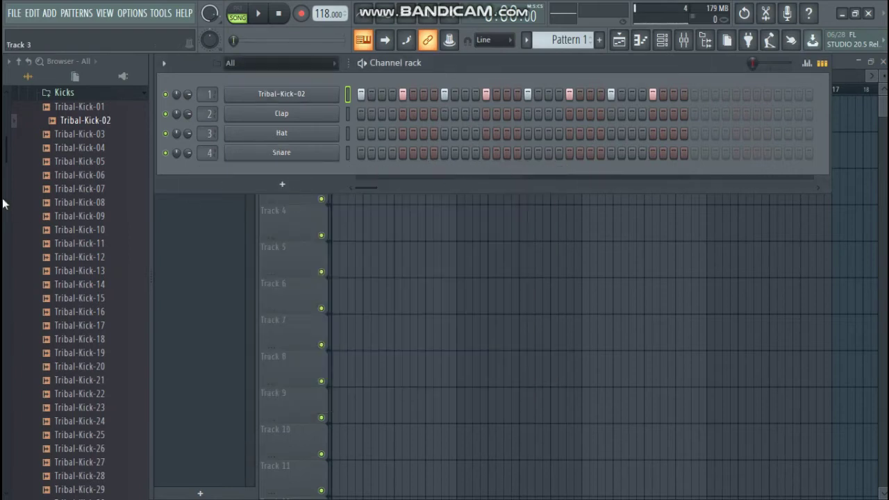
- Audition several tribal kick samples and load Tribal-Kick-13 onto the Clap channel
{"action": "left_click", "coordinate": [85, 111]}
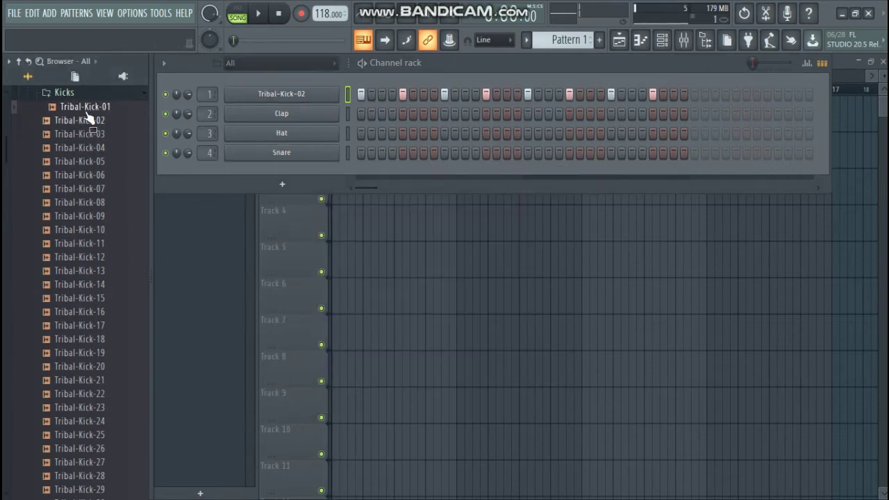
{"action": "left_click", "coordinate": [76, 216]}
{"action": "left_click", "coordinate": [78, 257]}
{"action": "left_click", "coordinate": [80, 284]}
{"action": "left_click", "coordinate": [95, 263]}
{"action": "left_click", "coordinate": [95, 266]}
{"action": "left_click", "coordinate": [95, 263]}
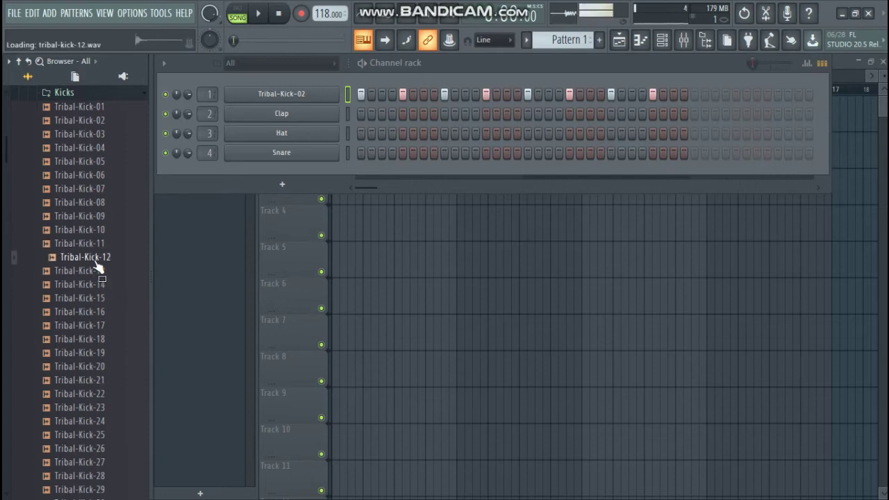
{"action": "left_click_drag", "start_coordinate": [98, 271], "coordinate": [248, 120]}
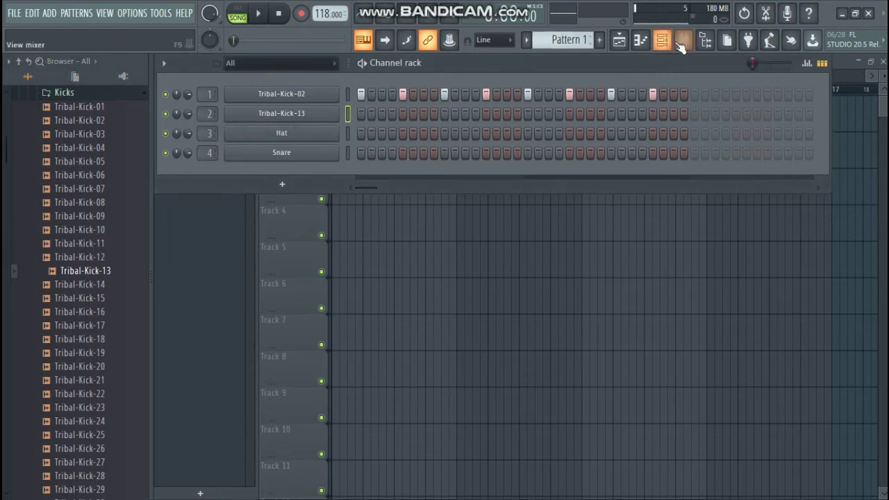
- On mixer track Insert 2, cut the low equalizer band to -18 dB and lower the track's volume
{"action": "left_click", "coordinate": [662, 39]}
{"action": "left_click", "coordinate": [684, 45]}
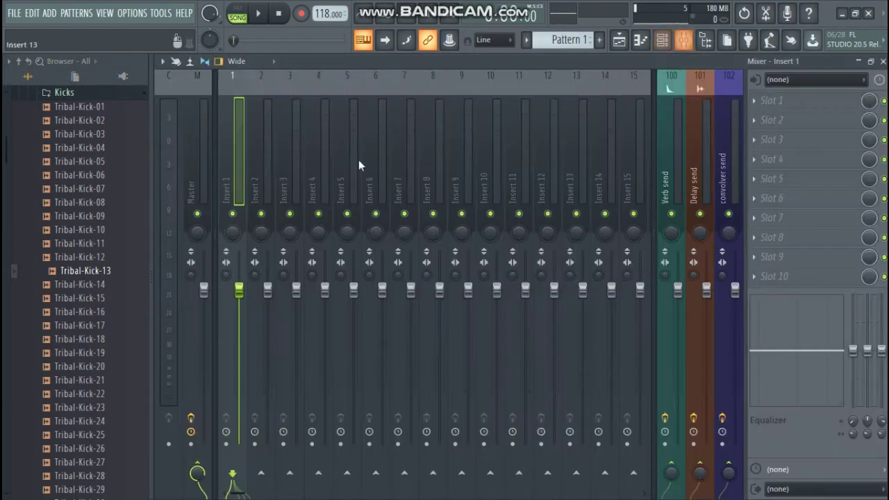
{"action": "left_click", "coordinate": [256, 175]}
{"action": "left_click_drag", "start_coordinate": [853, 351], "coordinate": [853, 390]}
{"action": "left_click_drag", "start_coordinate": [782, 376], "coordinate": [818, 394]}
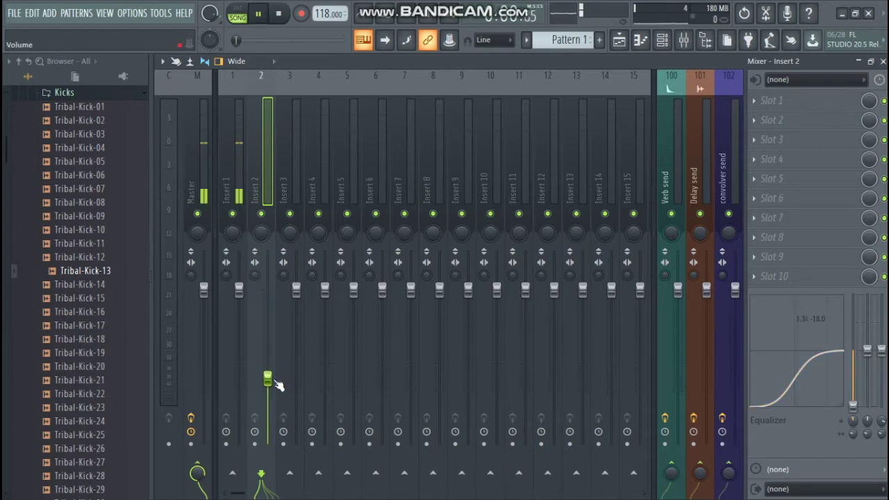
- Fill the Tribal-Kick-13 channel with a hit every 4 steps
{"action": "left_click", "coordinate": [660, 41]}
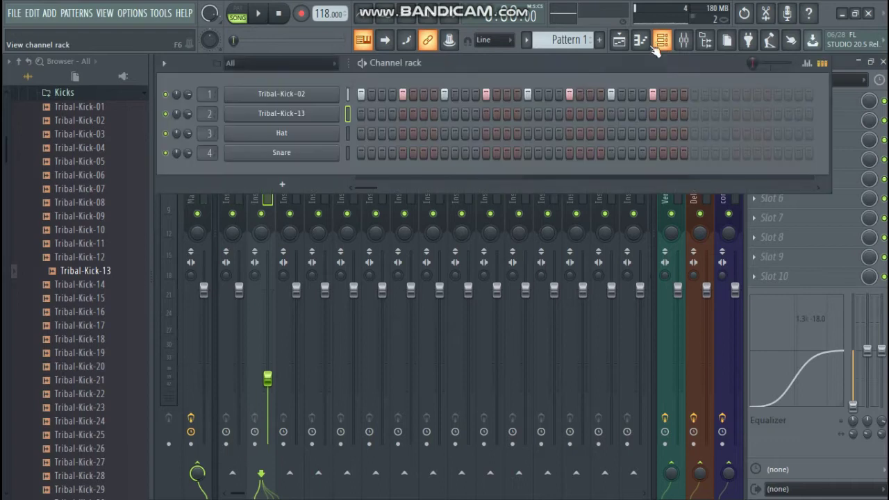
{"action": "right_click", "coordinate": [307, 116]}
{"action": "left_click", "coordinate": [479, 165]}
- During playback, adjust the Tribal-Kick-13 channel volume, add a Tribal-Kick-02 hit on step 16 and set that channel's volume to 72%
{"action": "key", "text": "space"}
{"action": "left_click_drag", "start_coordinate": [192, 115], "coordinate": [192, 125]}
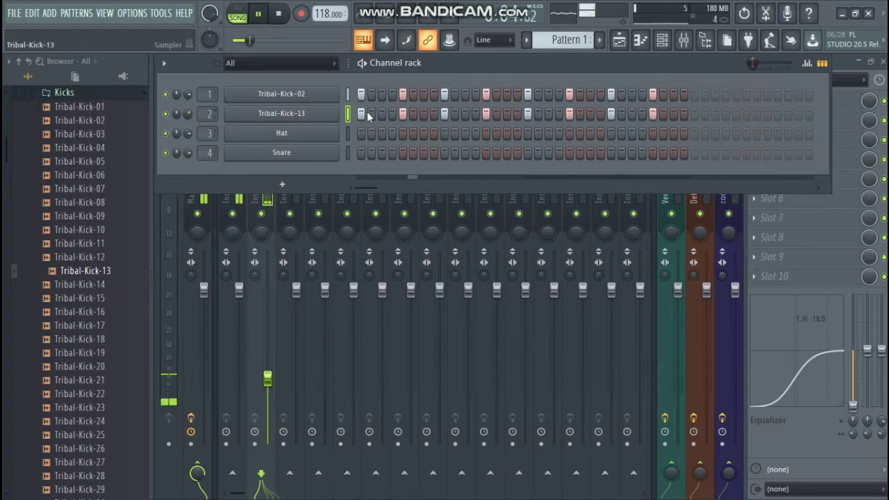
{"action": "left_click", "coordinate": [516, 95]}
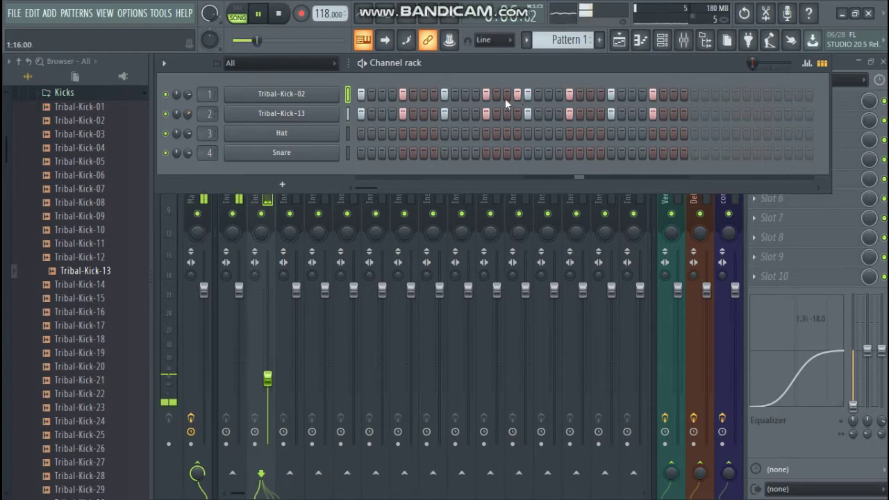
{"action": "scroll", "coordinate": [188, 97], "scroll_direction": "down", "scroll_amount": 2}
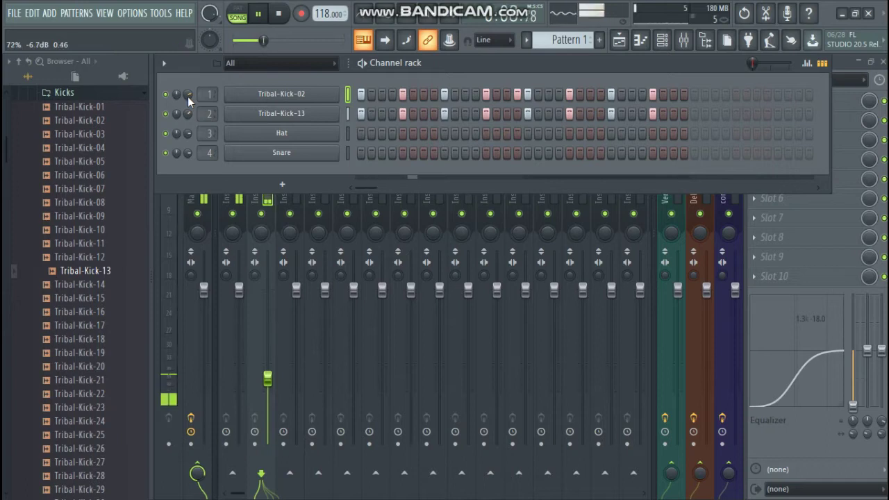
- Try removing the Tribal-Kick-02 hit on step 25 and moving its step 21 hit to step 20
{"action": "left_click", "coordinate": [611, 97]}
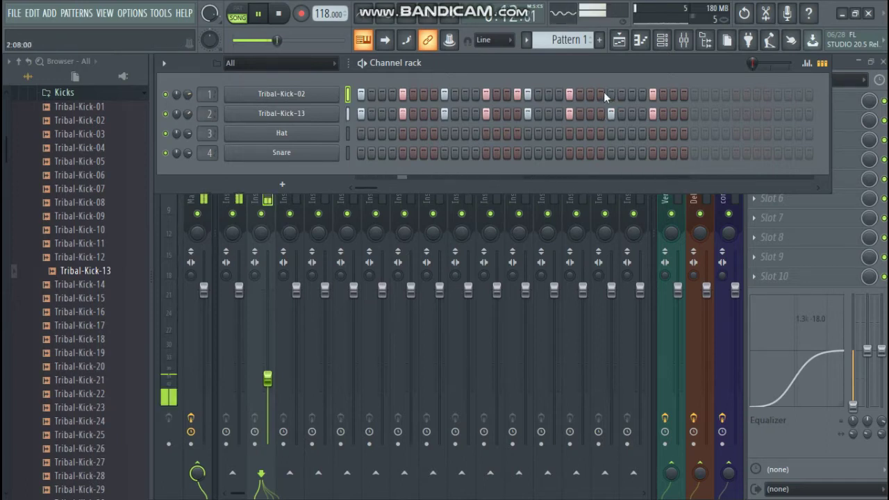
{"action": "key", "text": "ctrl+z"}
{"action": "key", "text": "space"}
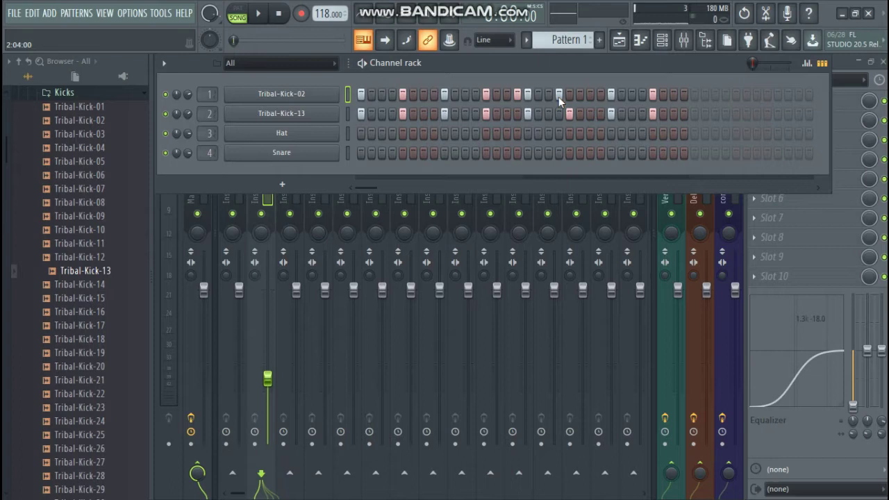
{"action": "key", "text": "space"}
{"action": "left_click", "coordinate": [486, 111]}
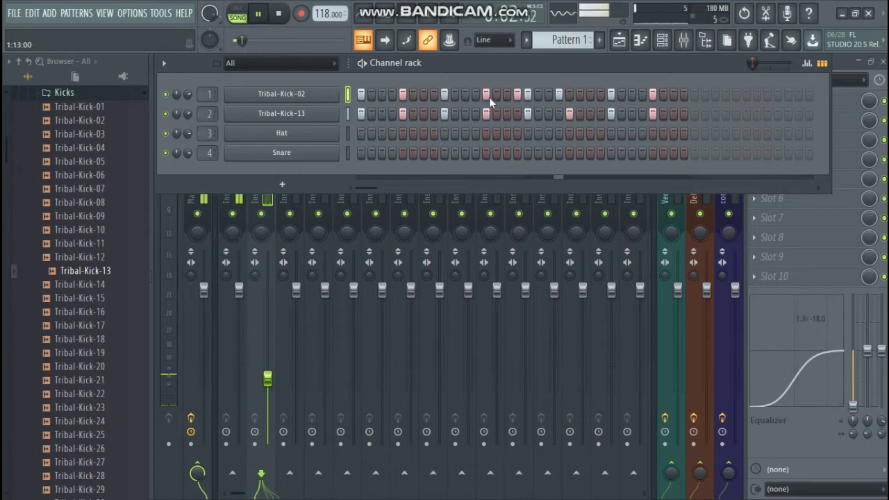
{"action": "key", "text": "space"}
- Put the Tribal-Kick-02 hit back on step 21 and move the Tribal-Kick-13 hit from step 21 to step 22
{"action": "left_click", "coordinate": [568, 95]}
{"action": "key", "text": "space"}
{"action": "left_click", "coordinate": [570, 113]}
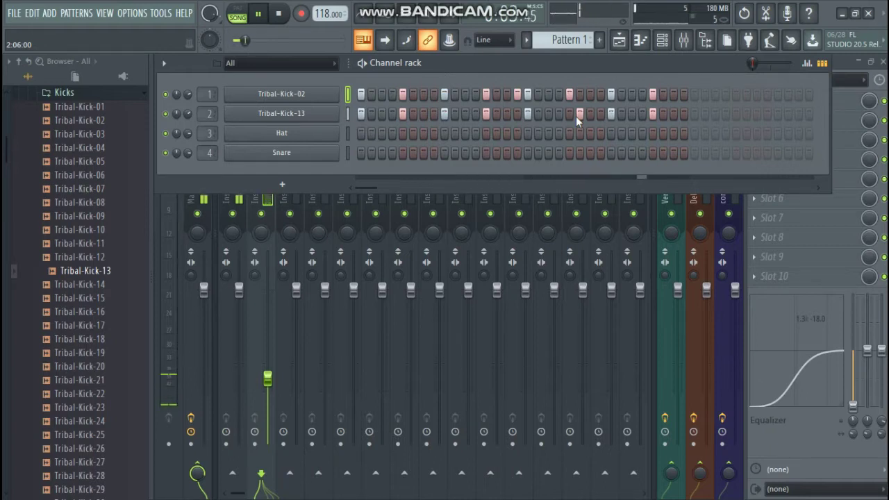
- Audition more tribal kick samples, stop playback and load Tribal-Kick-07 onto the Hat channel
{"action": "left_click", "coordinate": [89, 326]}
{"action": "left_click", "coordinate": [86, 340]}
{"action": "left_click", "coordinate": [89, 394]}
{"action": "left_click", "coordinate": [95, 449]}
{"action": "left_click", "coordinate": [95, 175]}
{"action": "key", "text": "space"}
{"action": "left_click", "coordinate": [85, 135]}
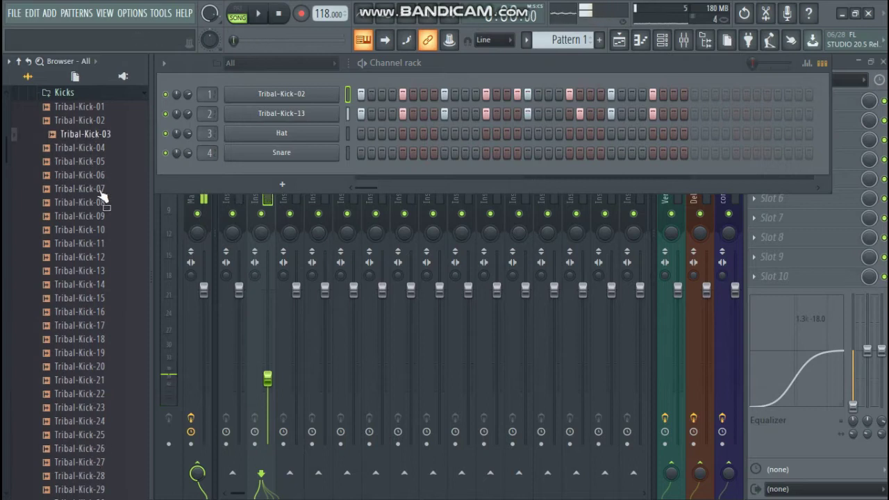
{"action": "left_click", "coordinate": [100, 190]}
{"action": "left_click_drag", "start_coordinate": [103, 198], "coordinate": [320, 132]}
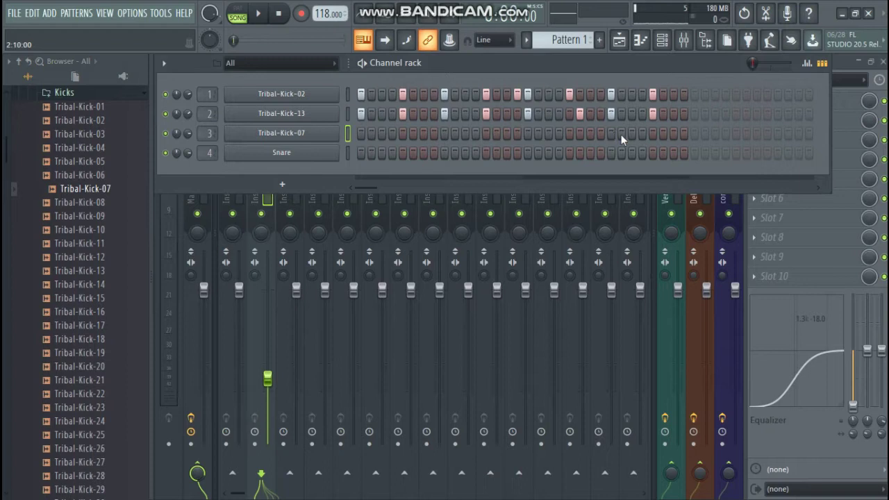
- Add a Tribal-Kick-07 hit on step 22 and set its velocity to about 49% in the graph editor
{"action": "right_click", "coordinate": [231, 136]}
{"action": "left_click", "coordinate": [375, 147]}
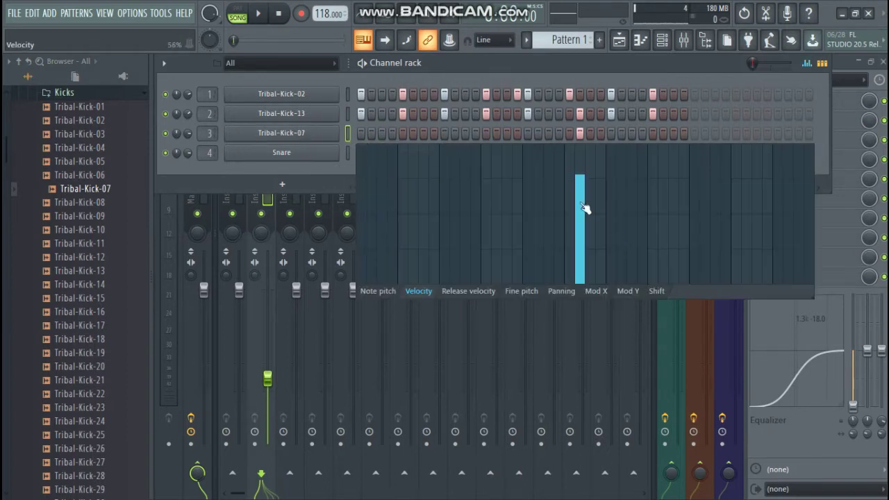
{"action": "left_click_drag", "start_coordinate": [585, 210], "coordinate": [584, 219]}
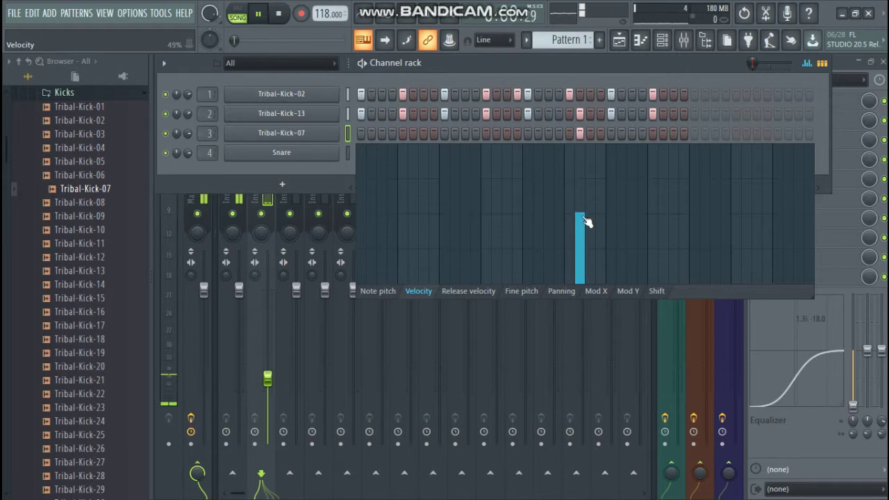
{"action": "right_click", "coordinate": [345, 133]}
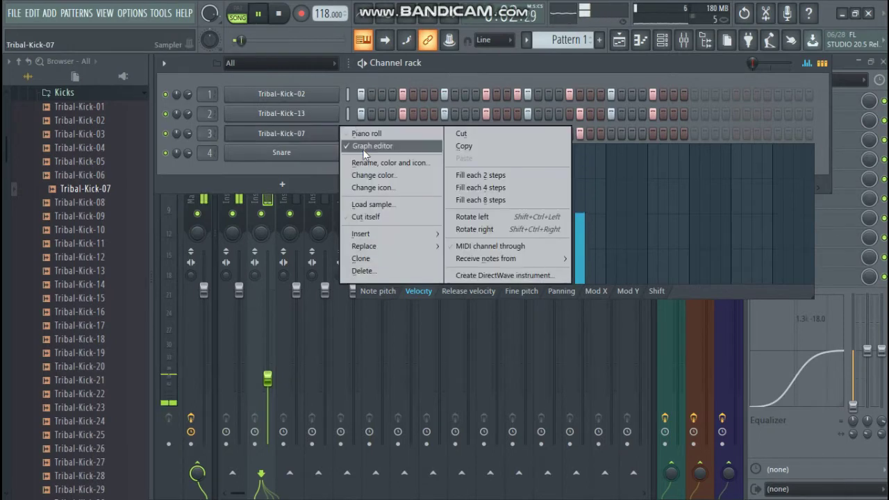
{"action": "left_click", "coordinate": [363, 144]}
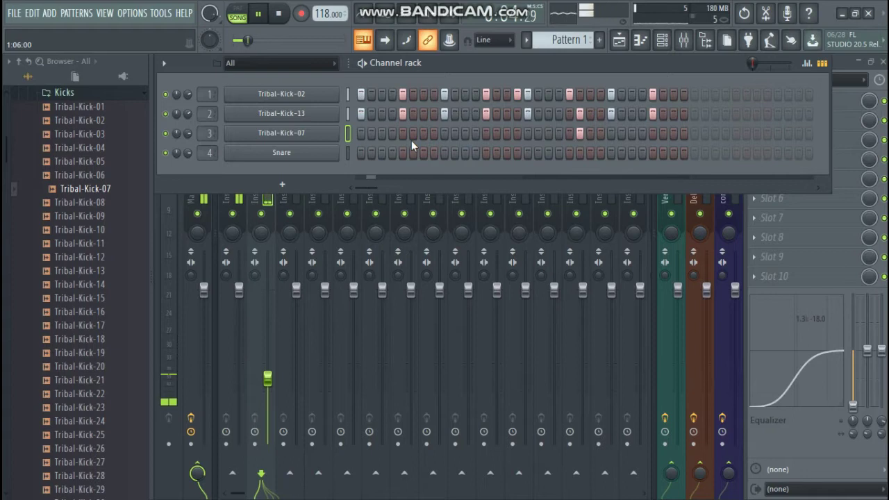
- Set the Tribal-Kick-07 sample's quick fade out to 95%, normalize it and add a short quick fade in
{"action": "left_click", "coordinate": [258, 141]}
{"action": "left_click_drag", "start_coordinate": [517, 366], "coordinate": [517, 346]}
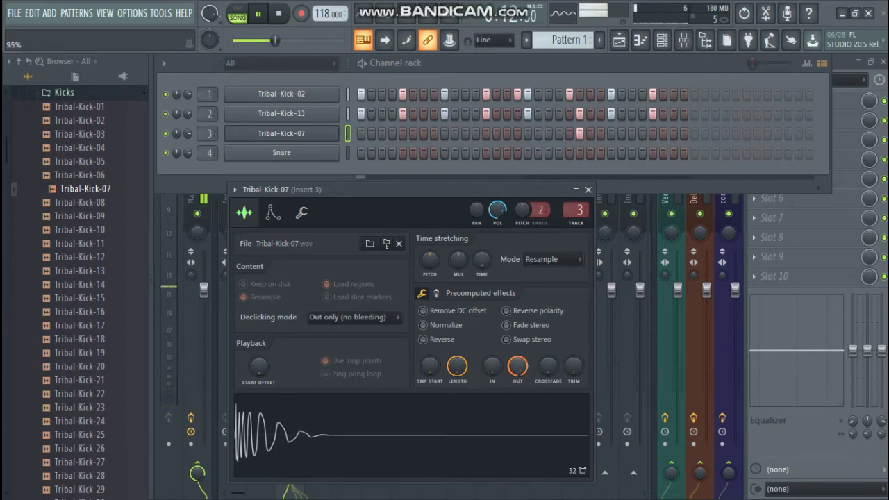
{"action": "left_click", "coordinate": [423, 324]}
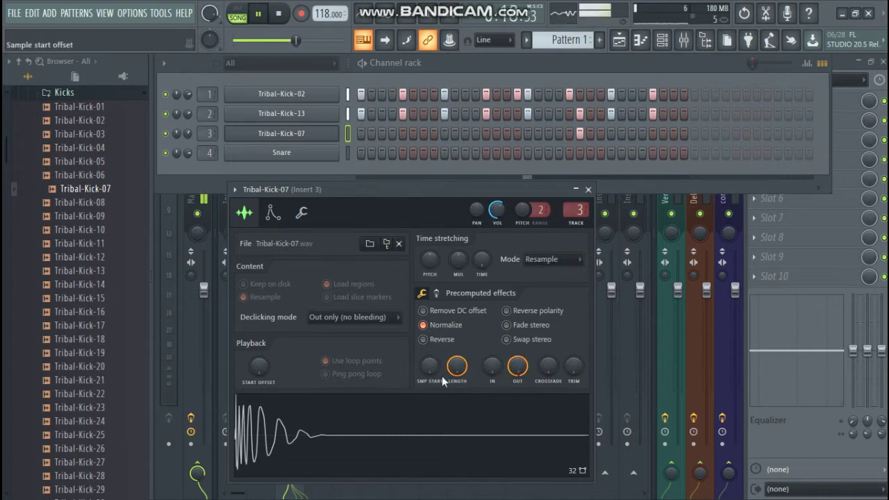
{"action": "mouse_move", "coordinate": [492, 366]}
{"action": "left_mouse_down"}
{"action": "mouse_move", "coordinate": [492, 357]}
{"action": "mouse_move", "coordinate": [489, 371]}
{"action": "left_mouse_up"}
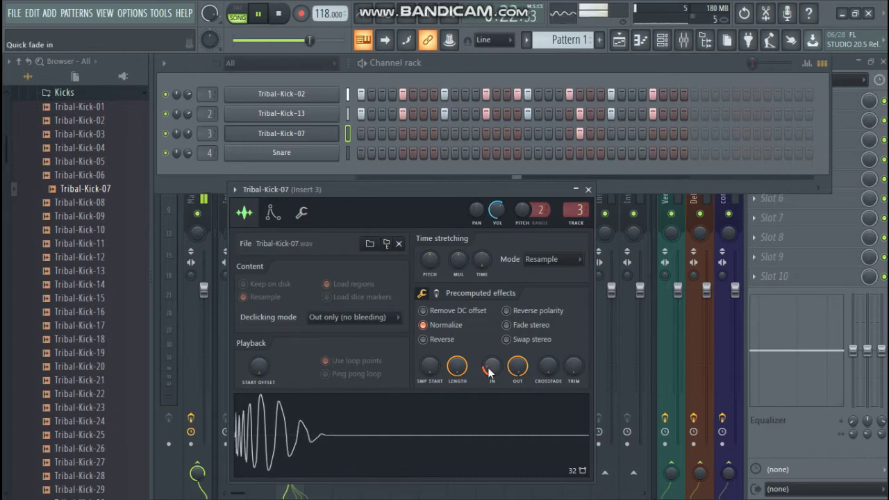
{"action": "left_click", "coordinate": [588, 189]}
{"action": "key", "text": "space"}
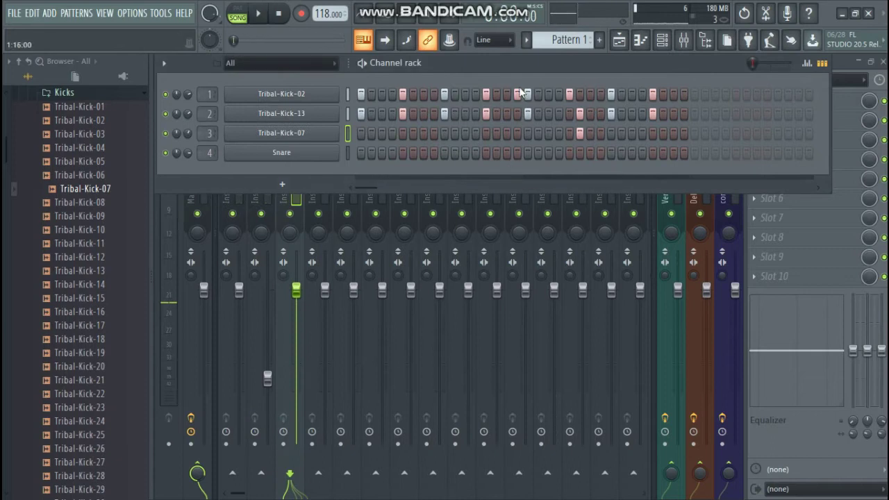
- Create Pattern 2, place it on Track 2 at bar 1 of the playlist and play the song
{"action": "left_click", "coordinate": [619, 39]}
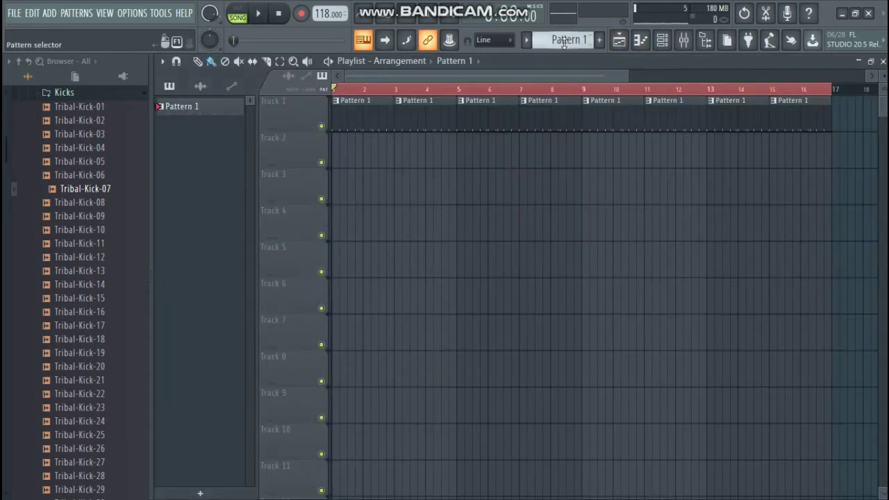
{"action": "scroll", "coordinate": [564, 43], "scroll_direction": "up", "scroll_amount": 1}
{"action": "left_click", "coordinate": [323, 197]}
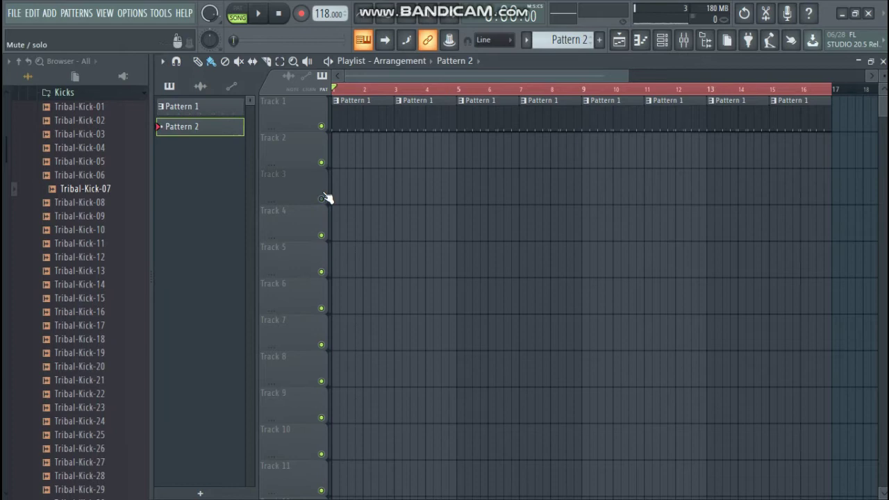
{"action": "left_click", "coordinate": [341, 155]}
{"action": "key", "text": "space"}
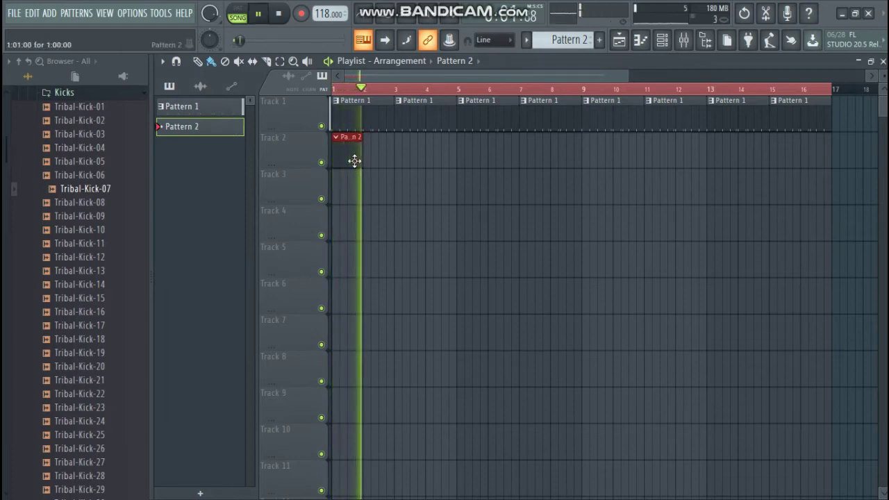
- Lengthen the Pattern 2 clip on Track 2 to two bars and duplicate it end to end through bar 16
{"action": "left_click_drag", "start_coordinate": [362, 161], "coordinate": [396, 161]}
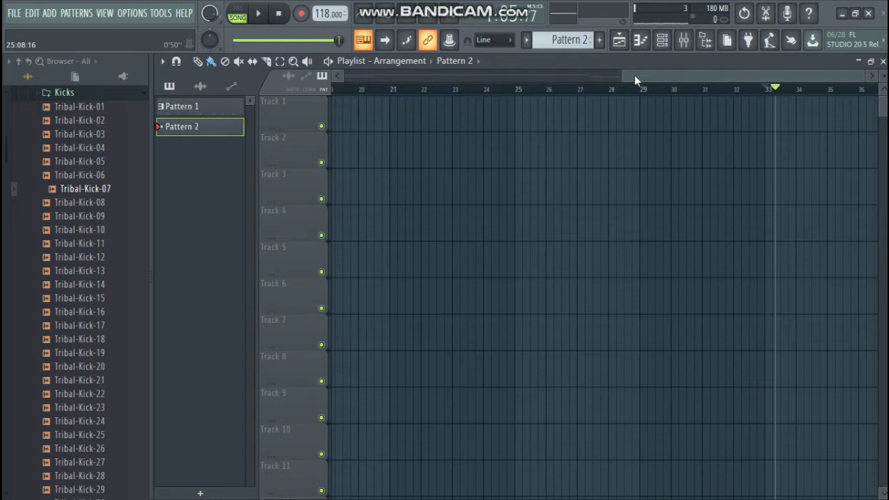
{"action": "left_click_drag", "start_coordinate": [634, 75], "coordinate": [336, 94]}
{"action": "right_click", "coordinate": [865, 146]}
{"action": "left_click_drag", "start_coordinate": [643, 205], "coordinate": [319, 149]}
{"action": "key", "text": "ctrl+b"}
{"action": "key", "text": "ctrl+b"}
{"action": "key", "text": "ctrl+b"}
{"action": "key", "text": "ctrl+b"}
{"action": "key", "text": "ctrl+b"}
{"action": "key", "text": "ctrl+b"}
{"action": "key", "text": "ctrl+b"}
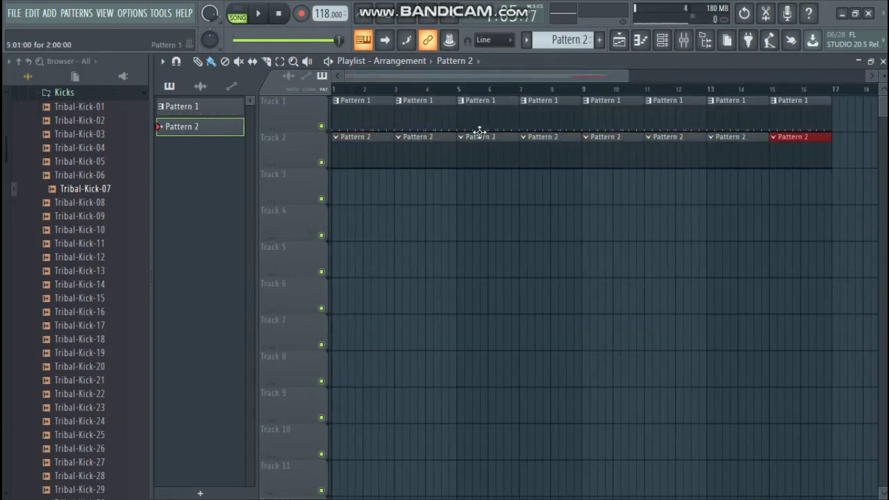
- Play the arrangement and show the channel rack for Pattern 2
{"action": "key", "text": "space"}
{"action": "key", "text": "space"}
{"action": "key", "text": "space"}
{"action": "left_click", "coordinate": [662, 40]}
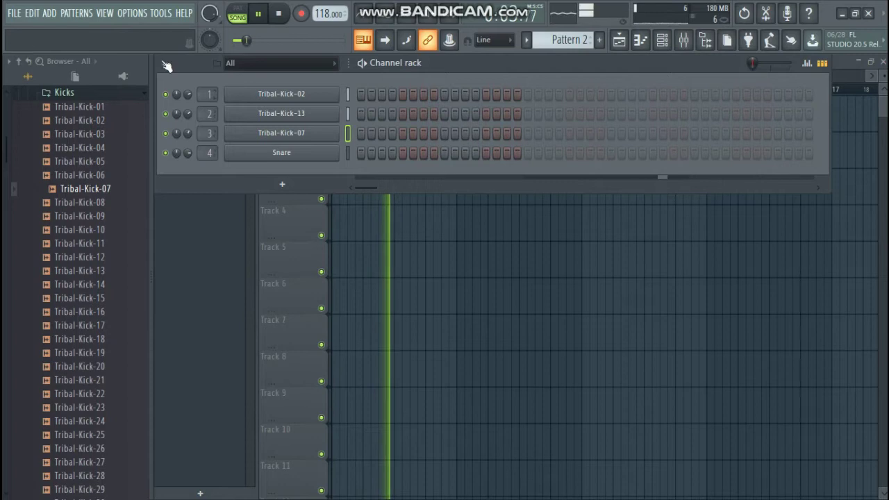
- Close the Kicks folder, look into Congas and collapse the ProducerSpot-Tribal-Drums pack in the sample browser
{"action": "left_click", "coordinate": [110, 94]}
{"action": "scroll", "coordinate": [106, 164], "scroll_direction": "up", "scroll_amount": 4}
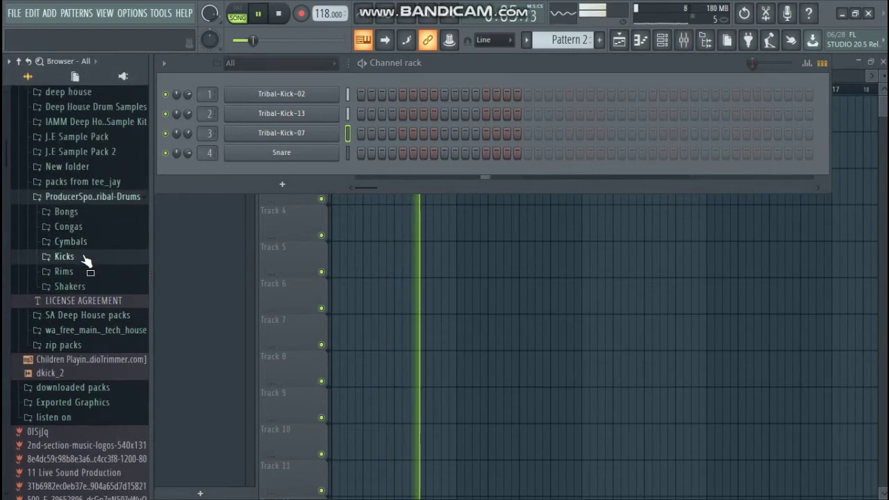
{"action": "left_click", "coordinate": [75, 225]}
{"action": "left_click", "coordinate": [73, 93]}
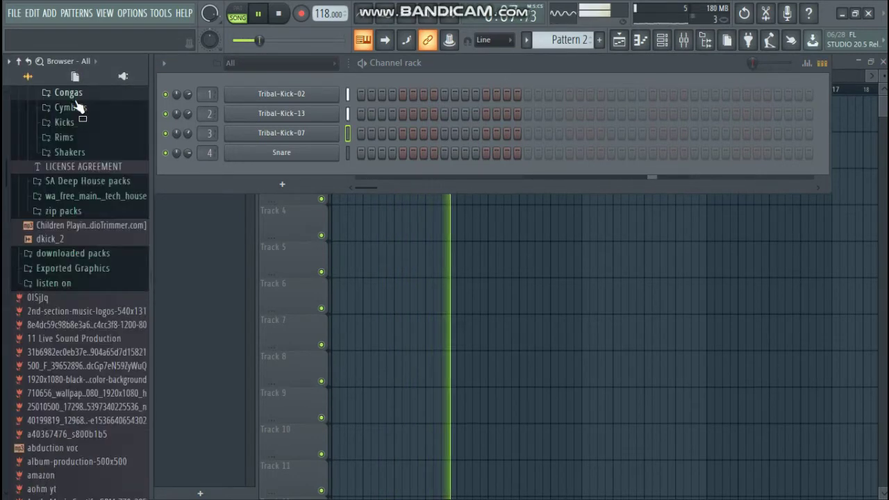
{"action": "scroll", "coordinate": [87, 146], "scroll_direction": "up", "scroll_amount": 2}
{"action": "left_click", "coordinate": [78, 144]}
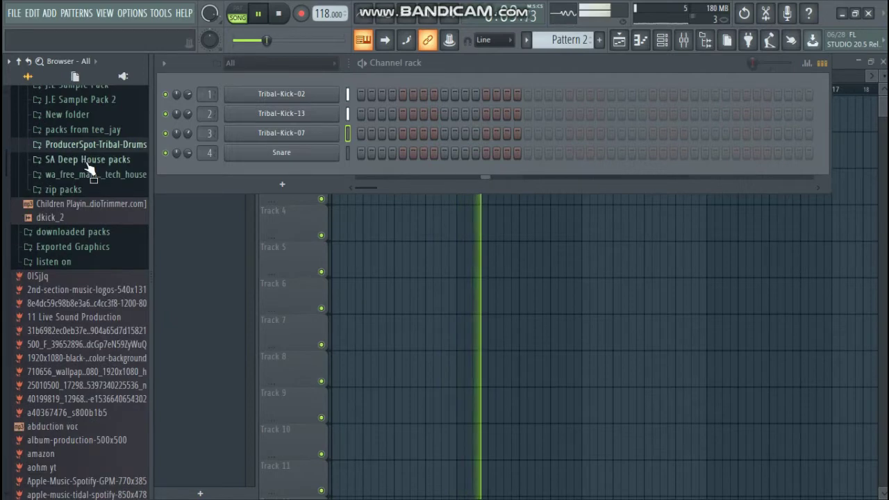
{"action": "scroll", "coordinate": [87, 171], "scroll_direction": "up", "scroll_amount": 4}
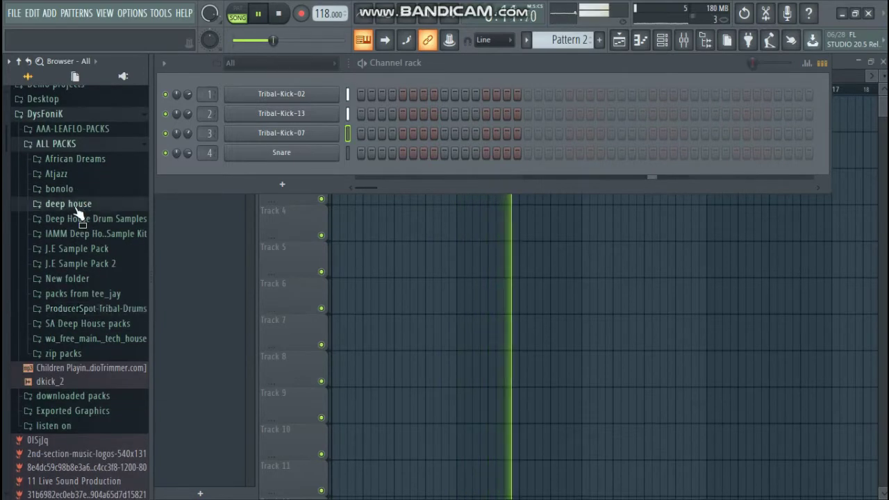
- Audition samples in the deep house pack's hats folder and load hat_analog onto the Snare channel
{"action": "left_click", "coordinate": [76, 206]}
{"action": "left_click", "coordinate": [75, 234]}
{"action": "left_click", "coordinate": [77, 273]}
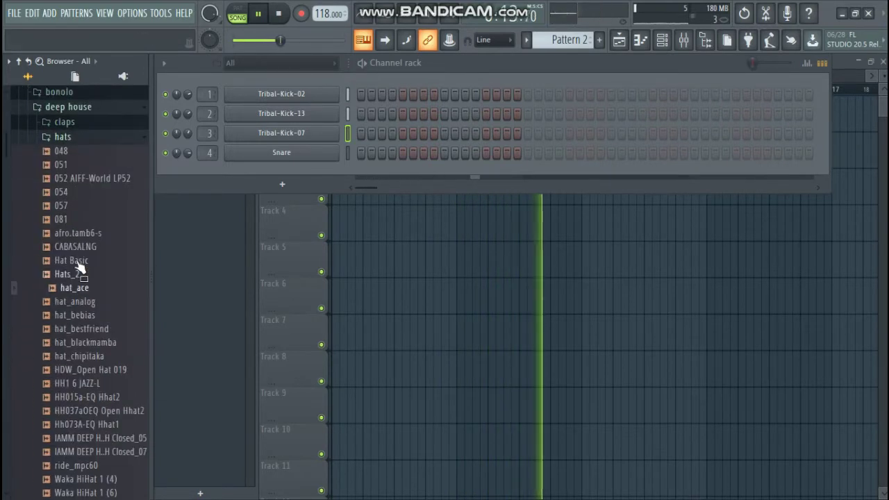
{"action": "left_click", "coordinate": [79, 303]}
{"action": "left_click_drag", "start_coordinate": [80, 308], "coordinate": [280, 151]}
- Fill every fourth step of the hat_analog channel across 32 steps in Pattern 2 and play the song
{"action": "right_click", "coordinate": [303, 152]}
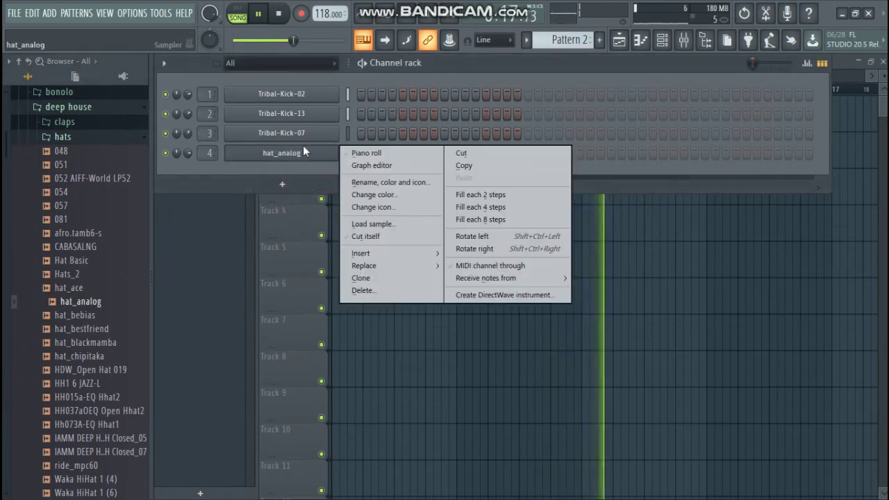
{"action": "left_click", "coordinate": [526, 207]}
{"action": "key", "text": "space"}
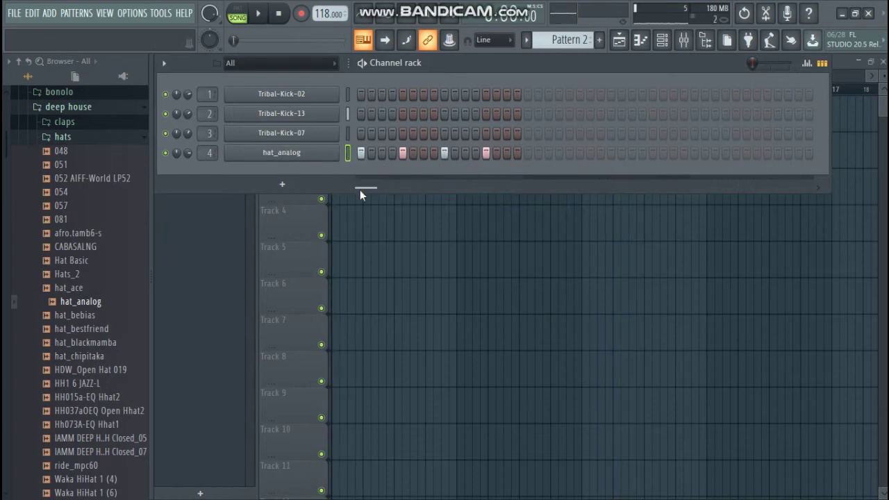
{"action": "key", "text": "F6"}
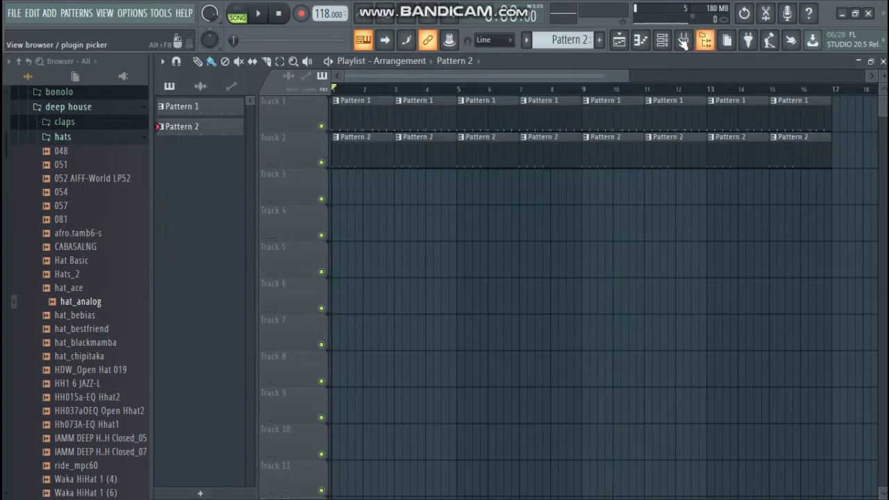
{"action": "left_click", "coordinate": [661, 39]}
{"action": "right_click", "coordinate": [336, 152]}
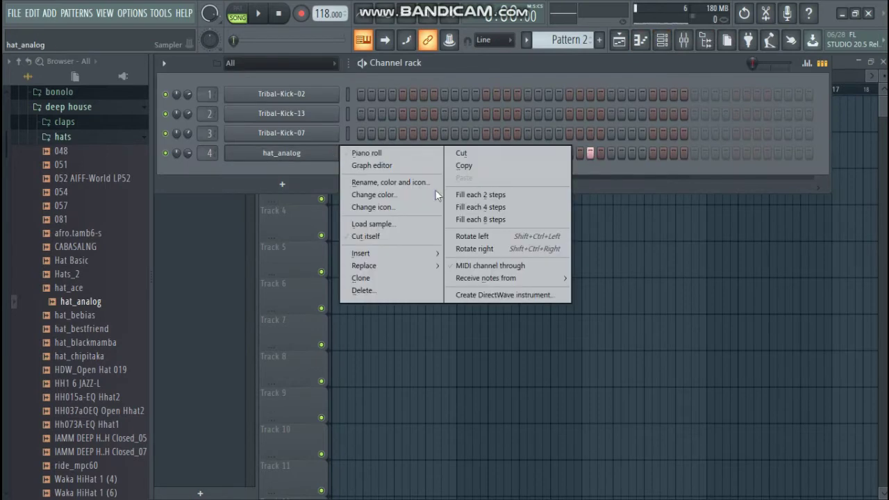
{"action": "left_click", "coordinate": [486, 205]}
{"action": "key", "text": "space"}
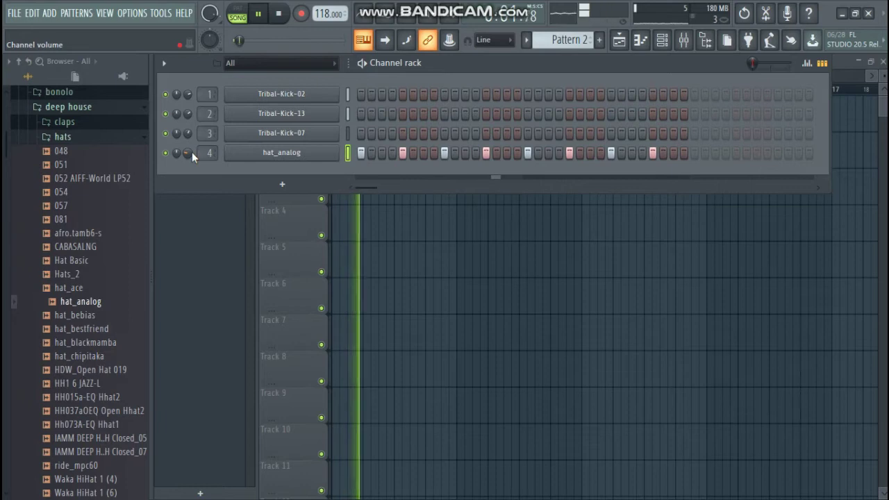
- Audition more hat samples and add hat_blackmamba as a new channel below hat_analog
{"action": "left_click", "coordinate": [97, 369]}
{"action": "left_click", "coordinate": [96, 342]}
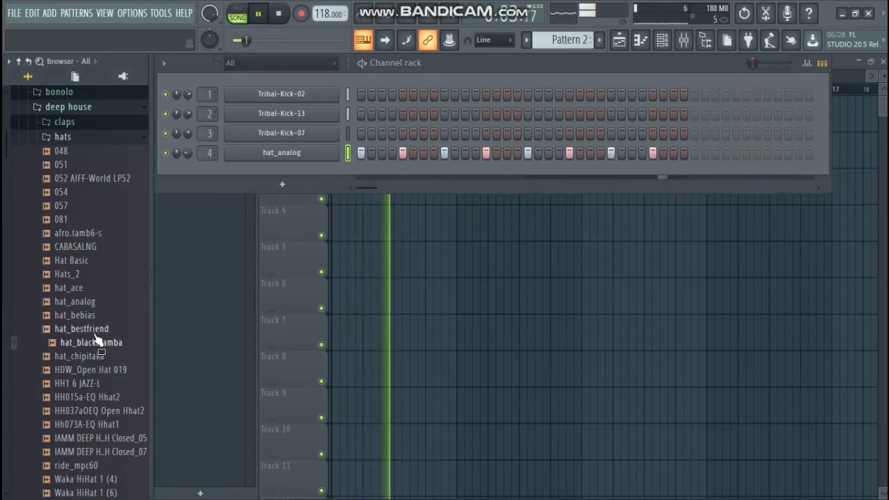
{"action": "left_click", "coordinate": [95, 332]}
{"action": "left_click", "coordinate": [96, 341]}
{"action": "left_click", "coordinate": [96, 333]}
{"action": "left_click_drag", "start_coordinate": [96, 338], "coordinate": [359, 186]}
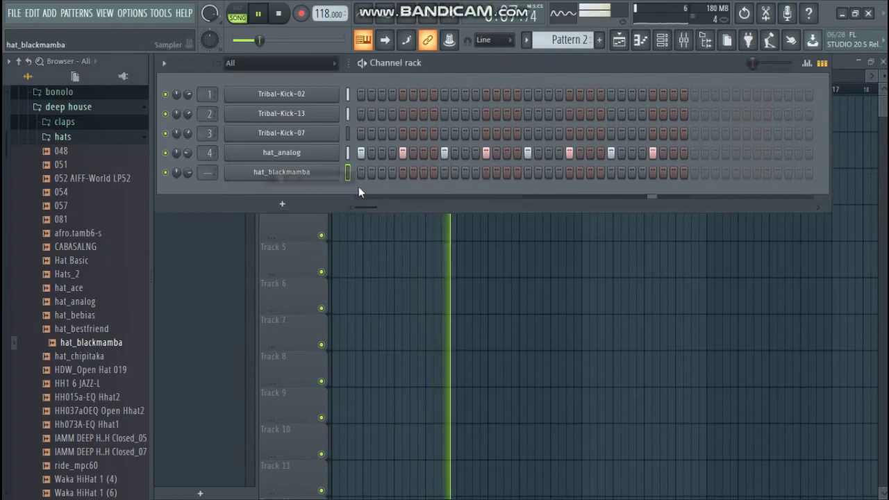
- Fill every fourth step of the hat_blackmamba channel and stop playback
{"action": "right_click", "coordinate": [320, 173]}
{"action": "left_click", "coordinate": [486, 226]}
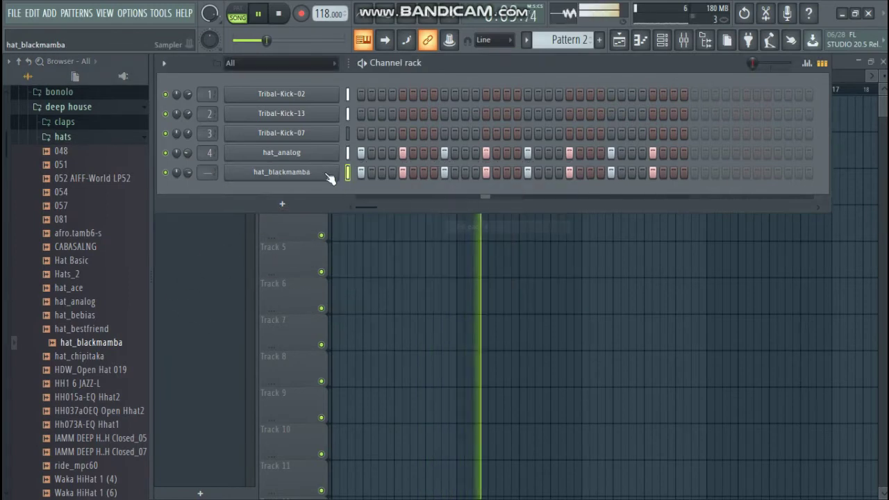
{"action": "key", "text": "space"}
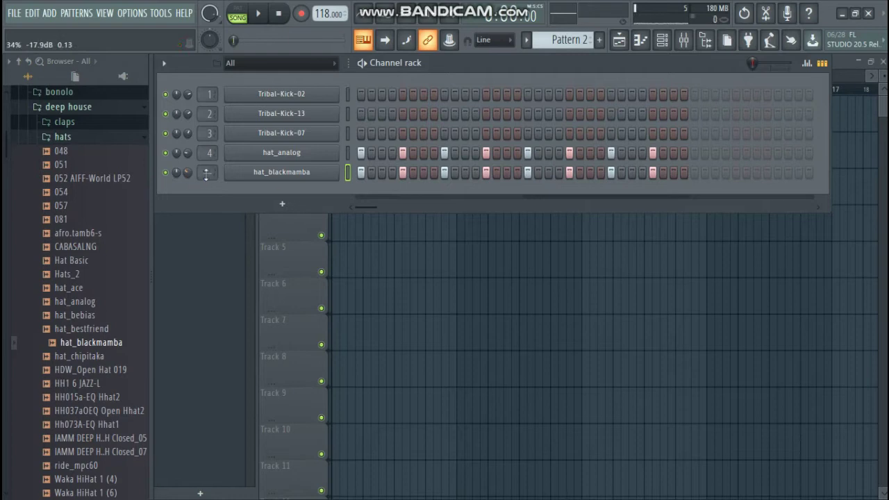
- Shift all hat_blackmamba notes two steps later in the piano roll and play the result with the channel rack showing
{"action": "right_click", "coordinate": [336, 170]}
{"action": "left_click", "coordinate": [401, 172]}
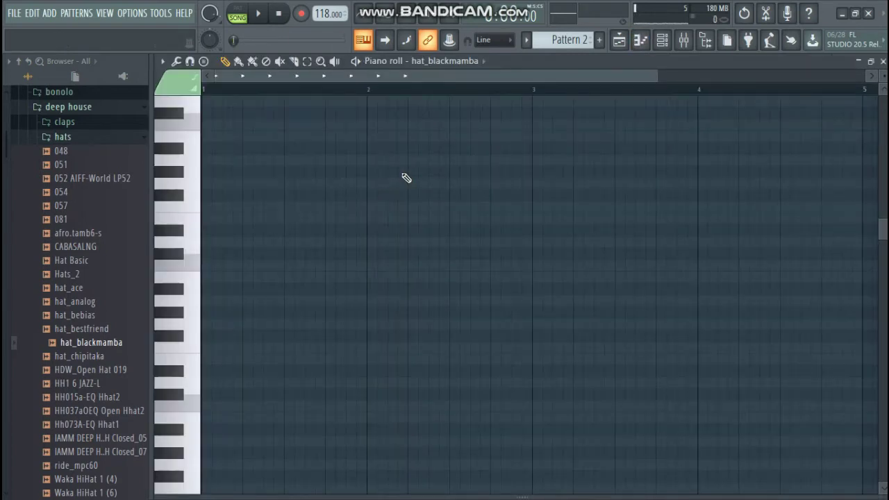
{"action": "scroll", "coordinate": [406, 178], "scroll_direction": "down", "scroll_amount": 8}
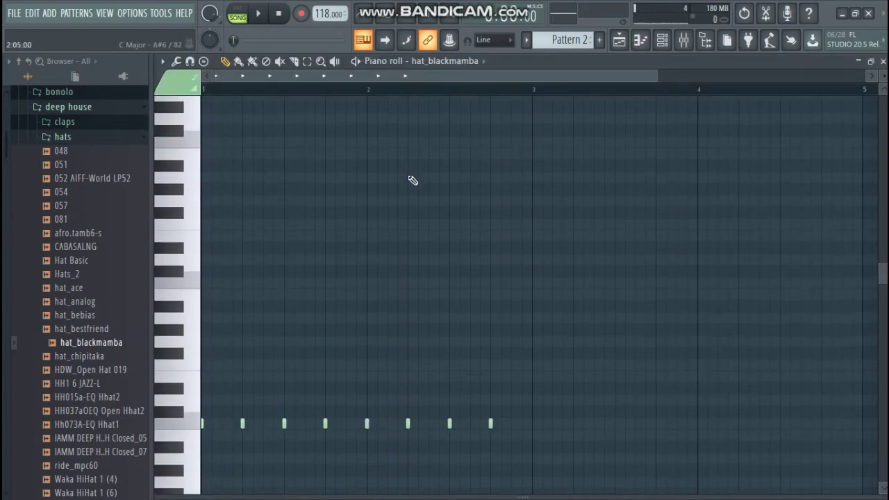
{"action": "key", "text": "shift+Right"}
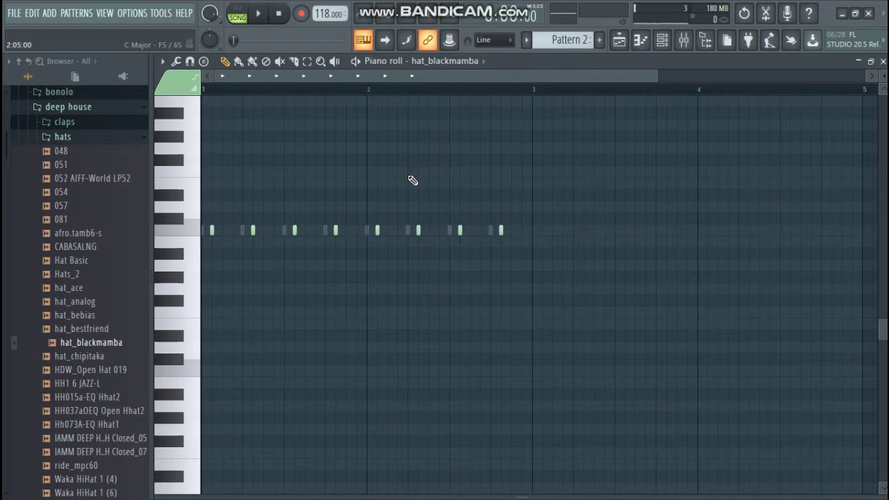
{"action": "key", "text": "shift+Right"}
{"action": "left_click", "coordinate": [661, 42]}
{"action": "key", "text": "space"}
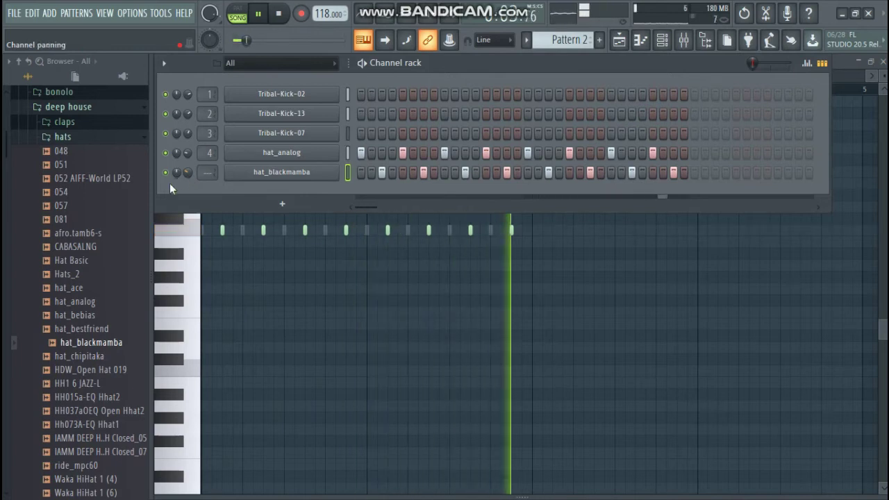
- Audition further hats, add IAMM DEEP HOUSE_HH Closed_05 as a new channel and stop playback
{"action": "left_click", "coordinate": [86, 410]}
{"action": "left_click", "coordinate": [84, 397]}
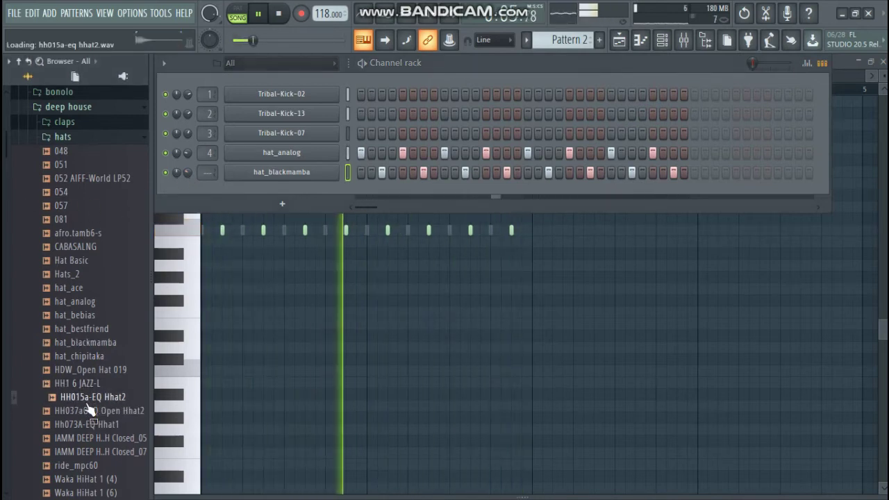
{"action": "left_click", "coordinate": [89, 424]}
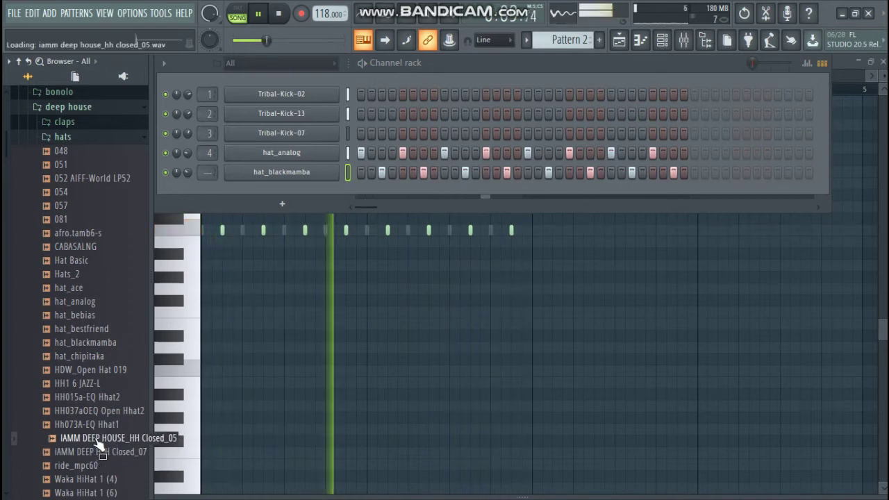
{"action": "left_click_drag", "start_coordinate": [101, 447], "coordinate": [262, 181]}
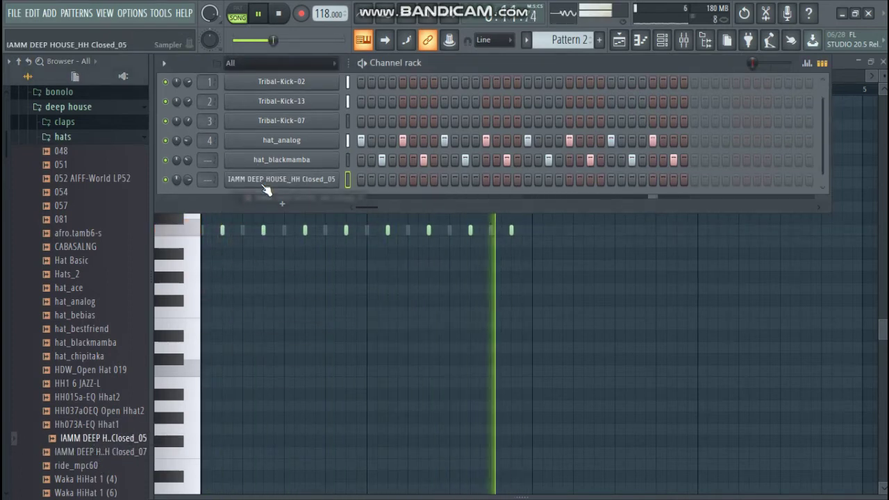
{"action": "key", "text": "space"}
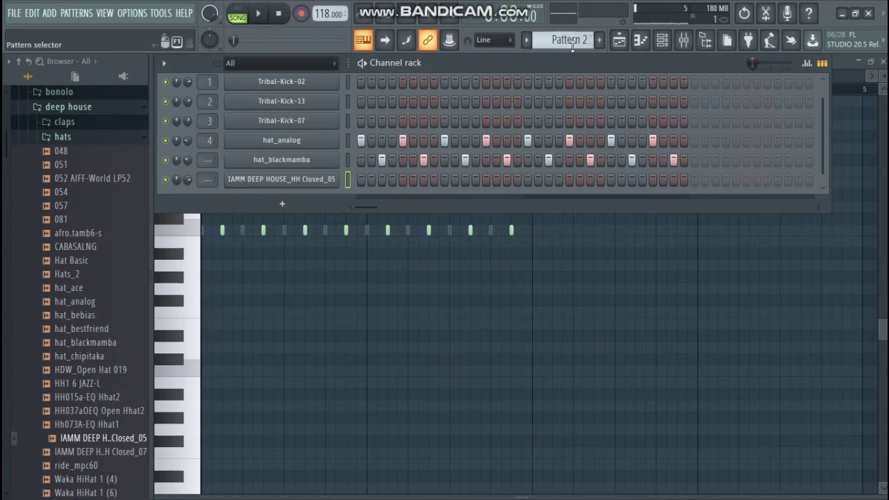
- Create a new pattern named shaker
{"action": "left_click", "coordinate": [601, 41]}
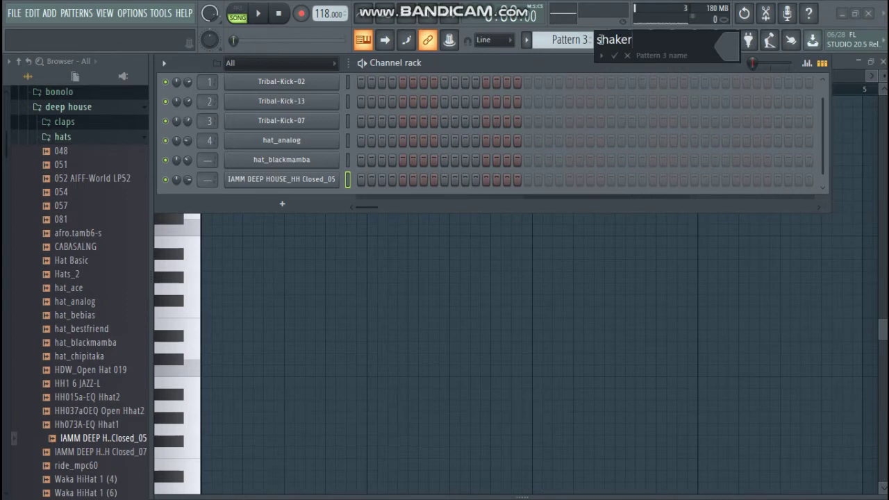
{"action": "type", "text": "shaker"}
{"action": "key", "text": "Return"}
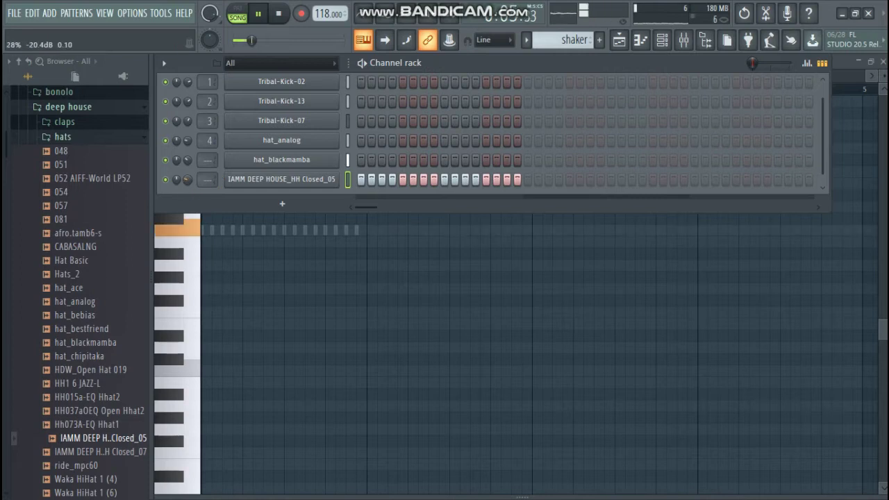
- Place the shaker pattern at bar 1 of Track 3 in the playlist and duplicate it through bar 16
{"action": "left_click", "coordinate": [619, 40]}
{"action": "left_click_drag", "start_coordinate": [367, 186], "coordinate": [373, 203]}
{"action": "key", "text": "ctrl+b"}
{"action": "key", "text": "ctrl+b"}
{"action": "key", "text": "ctrl+b"}
{"action": "key", "text": "ctrl+b"}
{"action": "key", "text": "ctrl+b"}
{"action": "key", "text": "ctrl+b"}
{"action": "key", "text": "ctrl+b"}
{"action": "key", "text": "ctrl+b"}
{"action": "key", "text": "ctrl+b"}
{"action": "key", "text": "ctrl+b"}
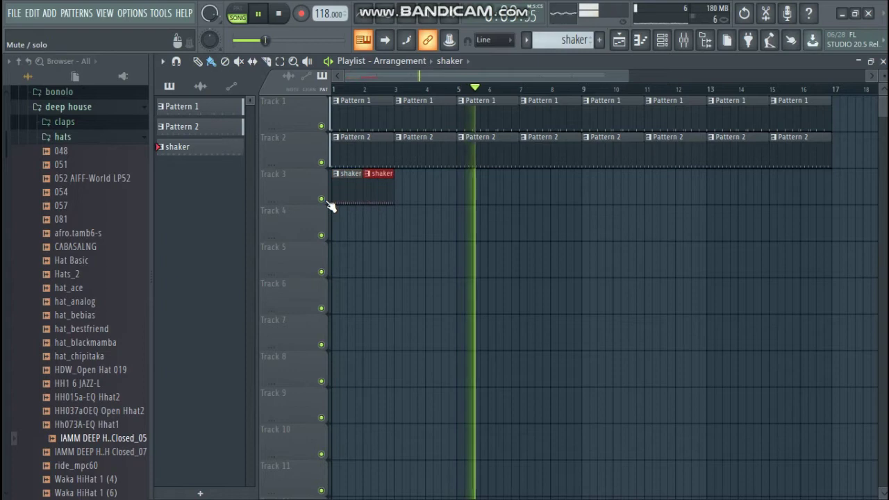
{"action": "key", "text": "ctrl+b"}
{"action": "key", "text": "ctrl+b"}
{"action": "key", "text": "ctrl+b"}
{"action": "key", "text": "ctrl+b"}
{"action": "key", "text": "ctrl+b"}
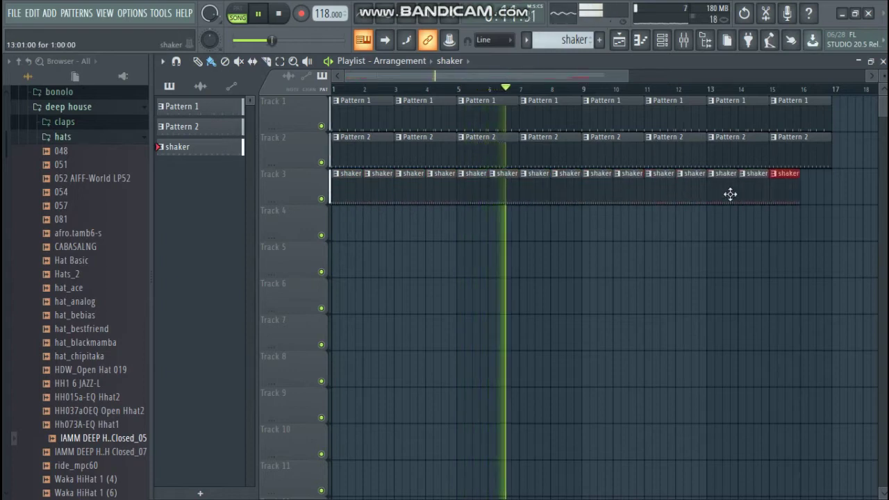
- Audition the Waka hi-hats and add Waka HiHat 1 (6) as a new channel below IAMM DEEP HOUSE_HH Closed_05
{"action": "scroll", "coordinate": [125, 385], "scroll_direction": "down", "scroll_amount": 5}
{"action": "left_click", "coordinate": [102, 317]}
{"action": "left_click", "coordinate": [104, 331]}
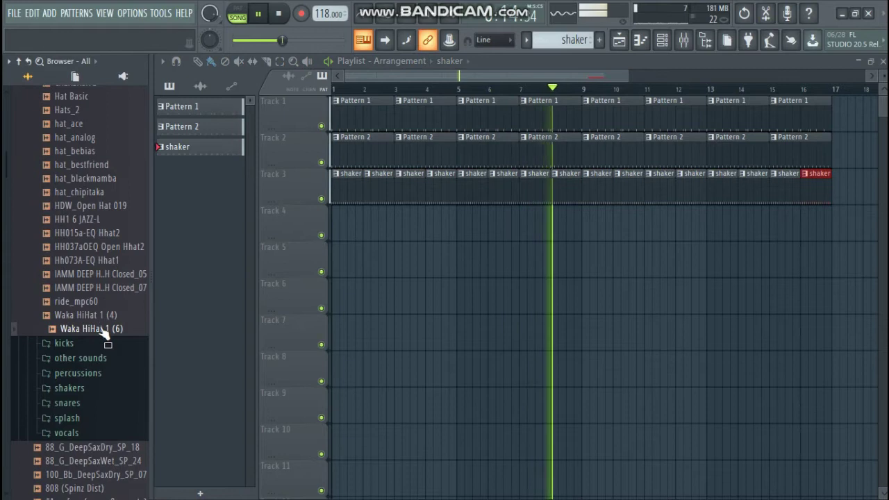
{"action": "left_click", "coordinate": [662, 40]}
{"action": "left_click_drag", "start_coordinate": [85, 340], "coordinate": [265, 190]}
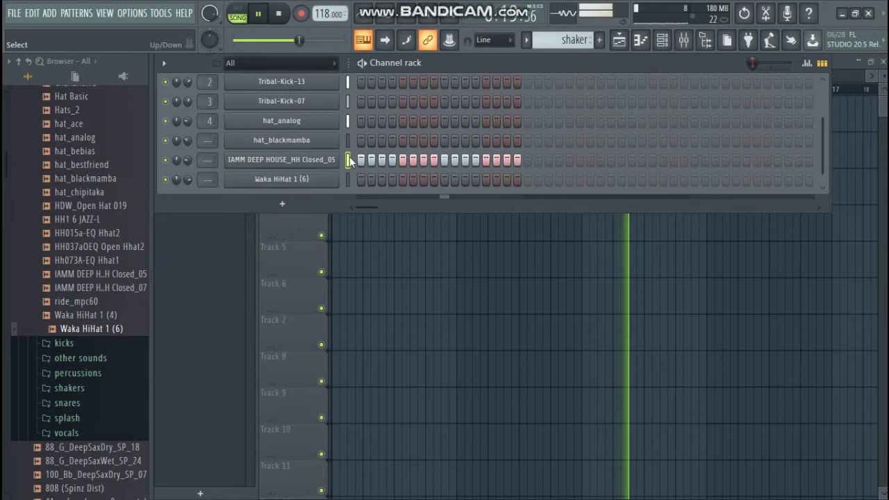
- Paste the closed hat's 16-step sequence into the Waka HiHat 1 (6) channel and lower that channel's volume
{"action": "key", "text": "ctrl+v"}
{"action": "left_click_drag", "start_coordinate": [188, 180], "coordinate": [188, 215]}
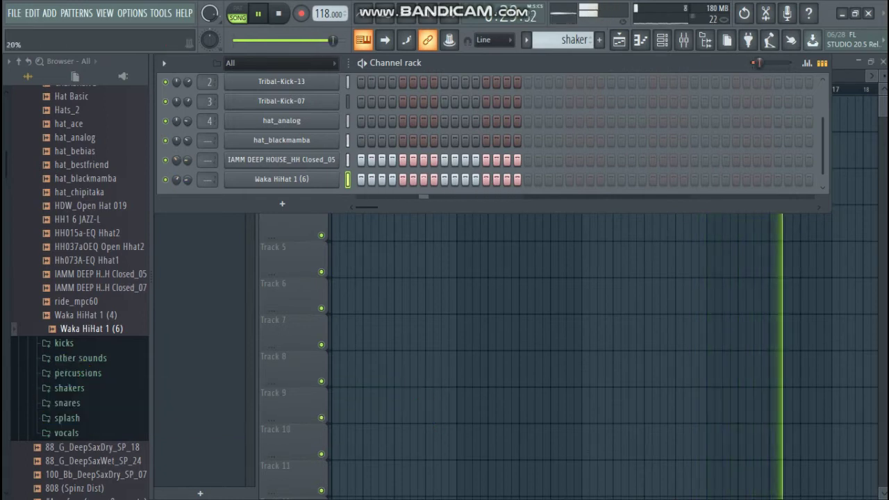
{"action": "scroll", "coordinate": [441, 120], "scroll_direction": "up", "scroll_amount": 1}
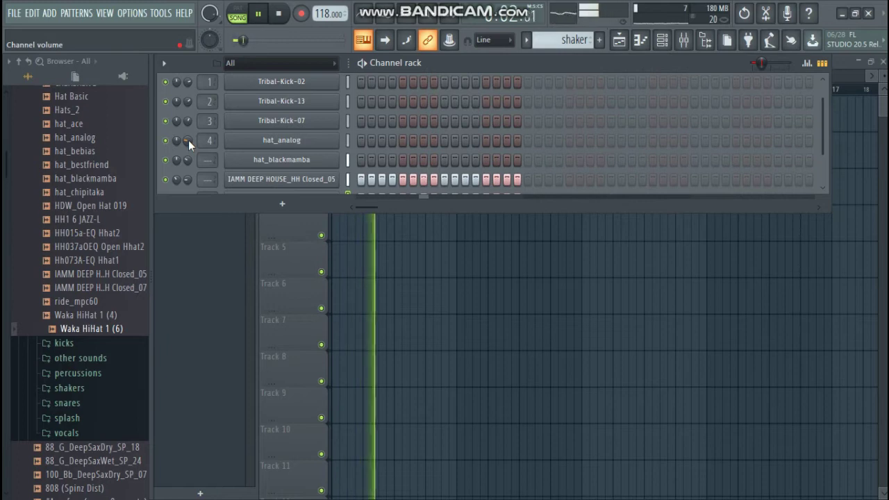
- Swap the open hats folder for claps, audition several claps and add clp_delma as a new channel below hat_blackmamba
{"action": "scroll", "coordinate": [90, 237], "scroll_direction": "up", "scroll_amount": 6}
{"action": "left_click", "coordinate": [63, 218]}
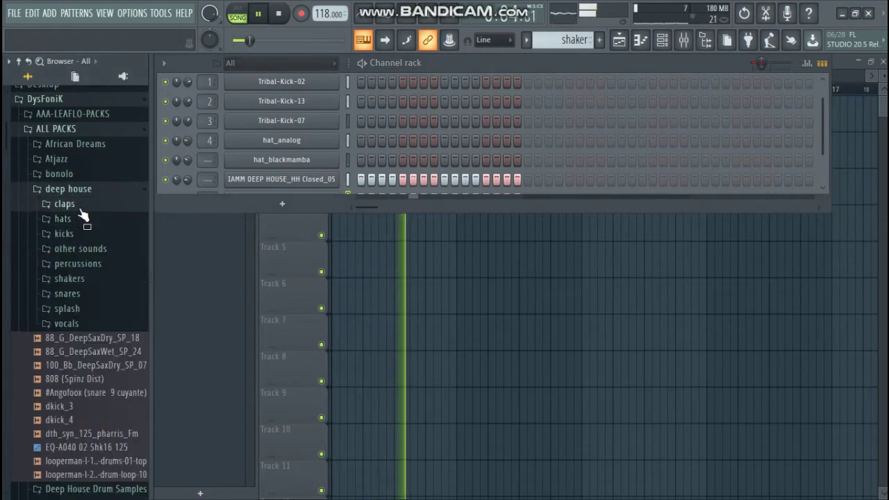
{"action": "left_click", "coordinate": [64, 203]}
{"action": "left_click", "coordinate": [80, 258]}
{"action": "left_click", "coordinate": [73, 246]}
{"action": "left_click", "coordinate": [73, 258]}
{"action": "left_click", "coordinate": [78, 232]}
{"action": "left_click_drag", "start_coordinate": [78, 236], "coordinate": [259, 177]}
- In Pattern 2, fill the clp_delma channel every 8 steps and offset the claps to steps 5, 13, 21 and 29
{"action": "left_click", "coordinate": [599, 40]}
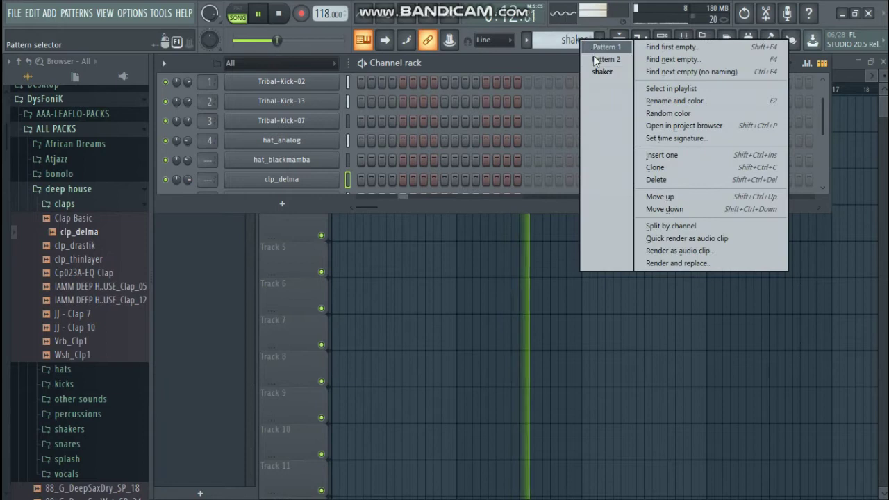
{"action": "left_click", "coordinate": [590, 59]}
{"action": "left_click_drag", "start_coordinate": [442, 210], "coordinate": [411, 278]}
{"action": "right_click", "coordinate": [236, 188]}
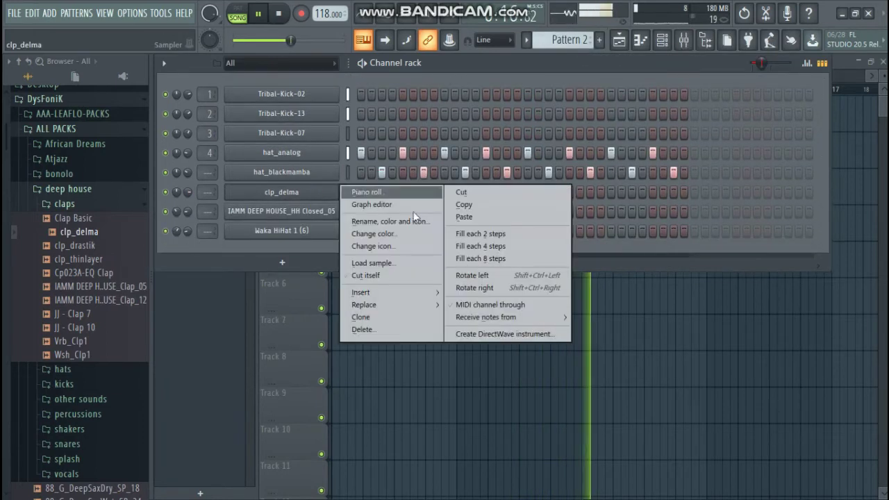
{"action": "left_click", "coordinate": [467, 254]}
{"action": "right_click", "coordinate": [336, 189]}
{"action": "left_click", "coordinate": [368, 191]}
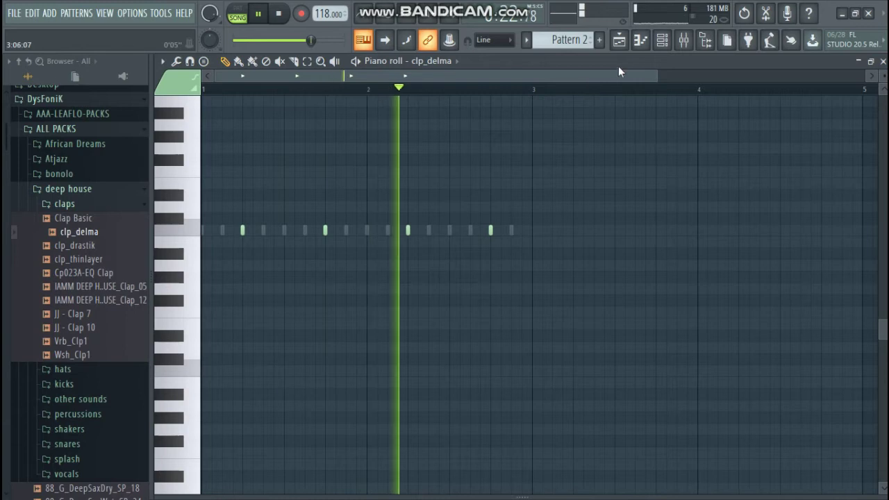
- Set the clp_delma channel volume to 50% while listening, and stop playback
{"action": "left_click", "coordinate": [662, 39]}
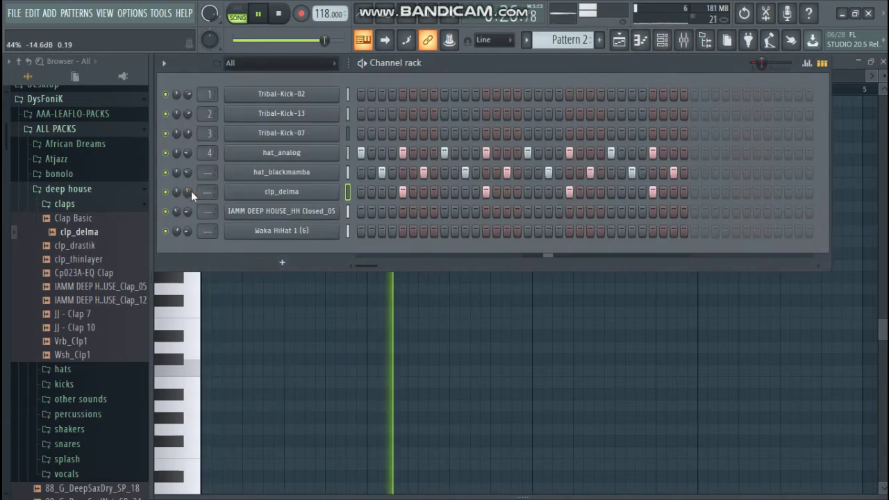
{"action": "scroll", "coordinate": [190, 191], "scroll_direction": "up", "scroll_amount": 3}
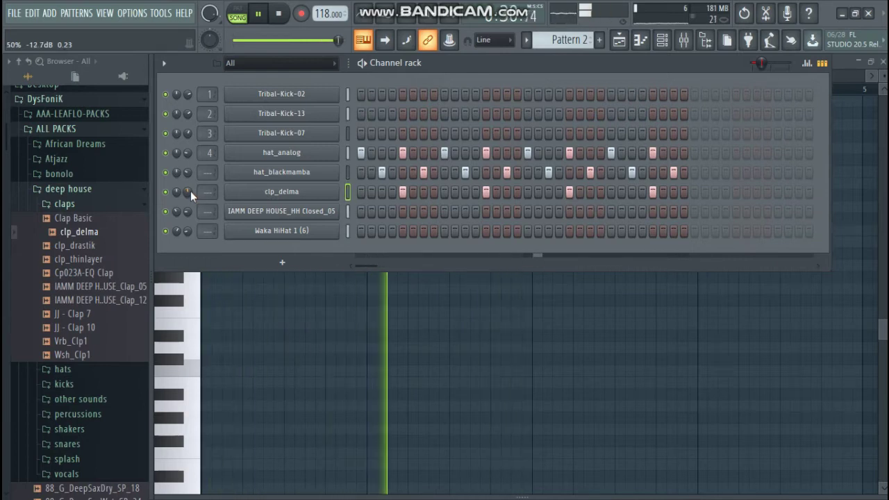
{"action": "key", "text": "space"}
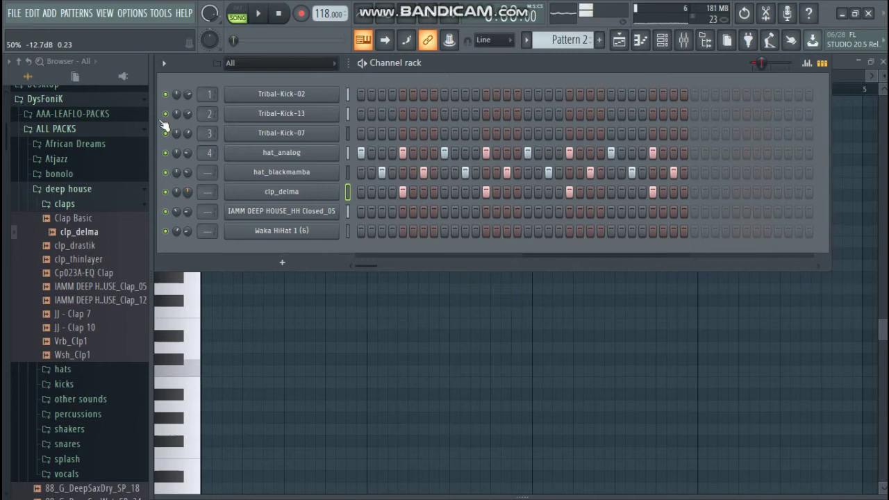
- Create a new pattern named pads and start song playback
{"action": "left_click", "coordinate": [601, 40]}
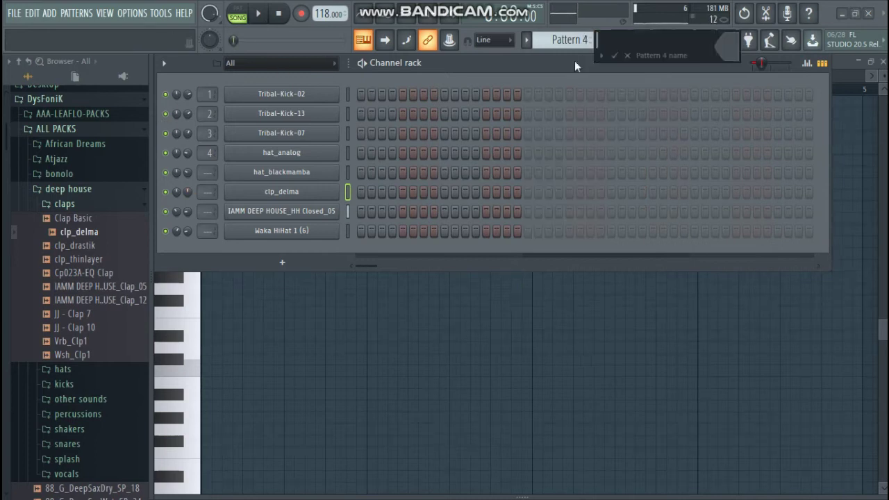
{"action": "type", "text": "pads"}
{"action": "left_click", "coordinate": [613, 57]}
{"action": "key", "text": "space"}
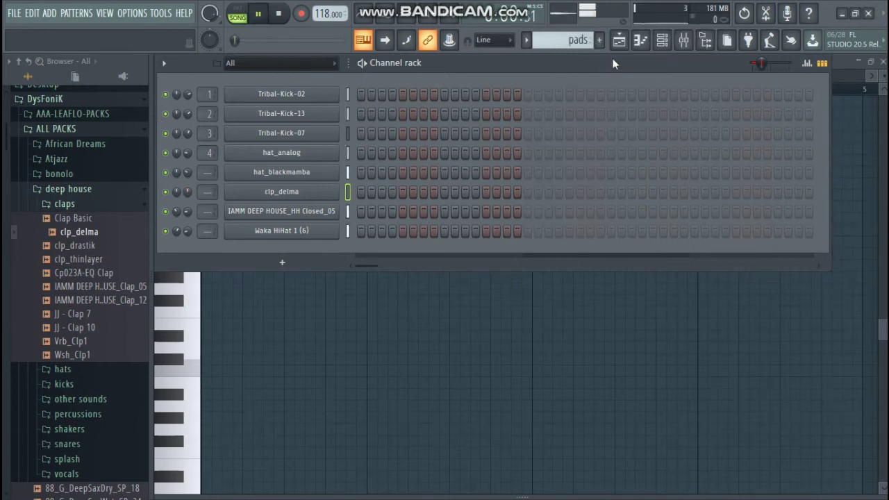
- Add a Toxic Biohazard channel, audition several programs in its Pads bank and load Heaven-Sent ToTc
{"action": "left_click", "coordinate": [300, 265]}
{"action": "left_click", "coordinate": [384, 263]}
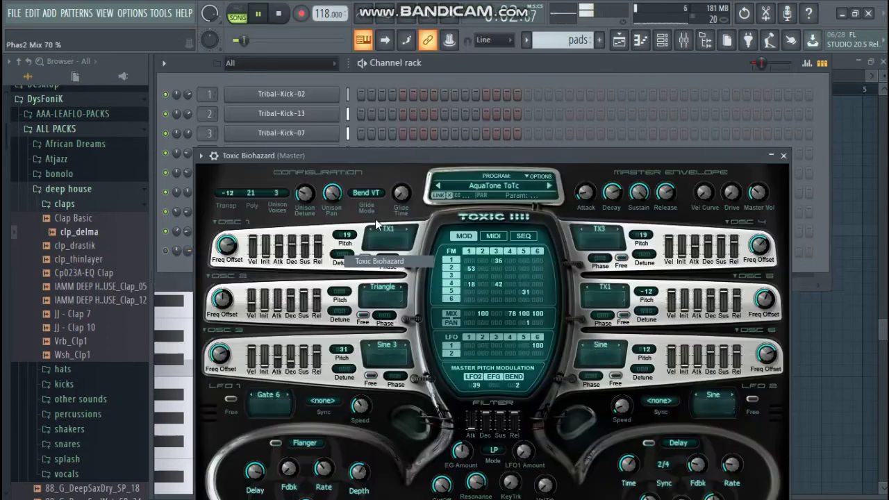
{"action": "left_click", "coordinate": [486, 184]}
{"action": "left_click", "coordinate": [419, 389]}
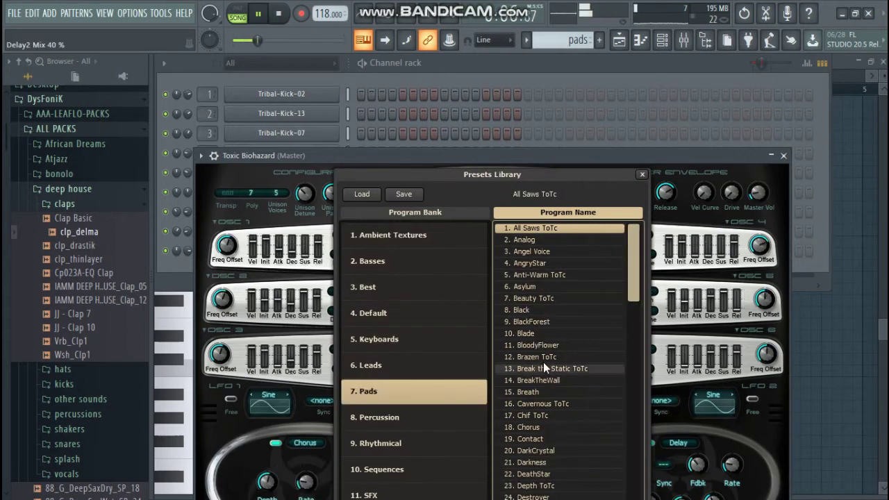
{"action": "left_click", "coordinate": [543, 361]}
{"action": "left_click", "coordinate": [557, 448]}
{"action": "scroll", "coordinate": [558, 448], "scroll_direction": "down", "scroll_amount": 2}
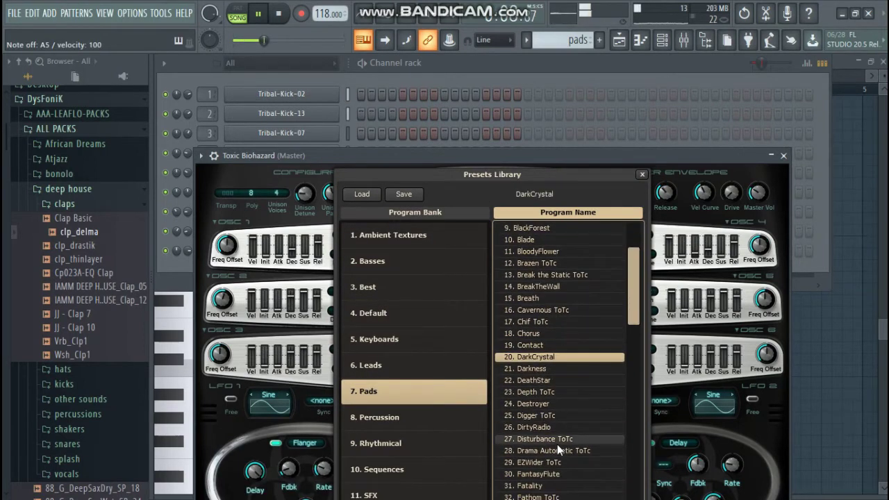
{"action": "left_click", "coordinate": [557, 445]}
{"action": "left_click", "coordinate": [555, 433]}
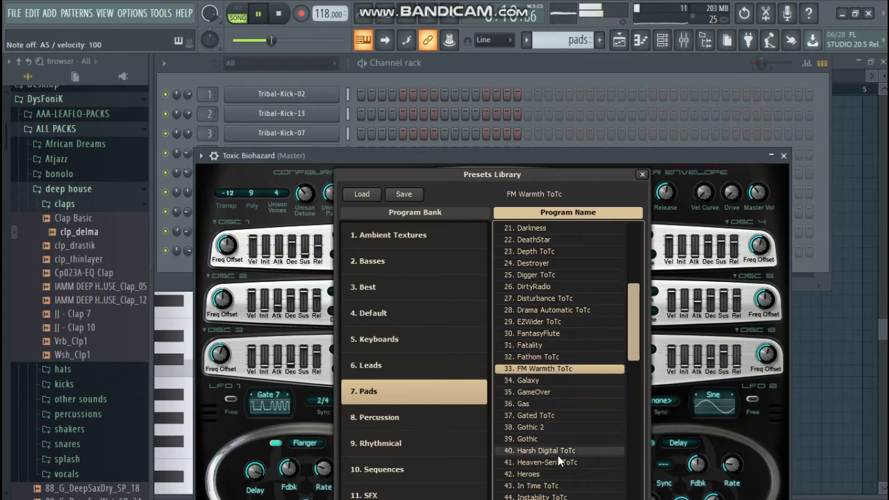
{"action": "left_click", "coordinate": [557, 452]}
{"action": "left_click", "coordinate": [552, 392]}
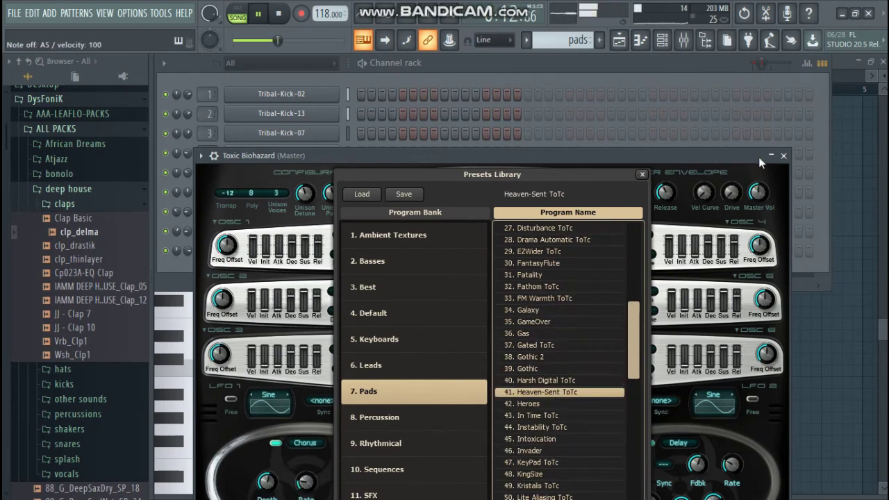
{"action": "left_click", "coordinate": [784, 156]}
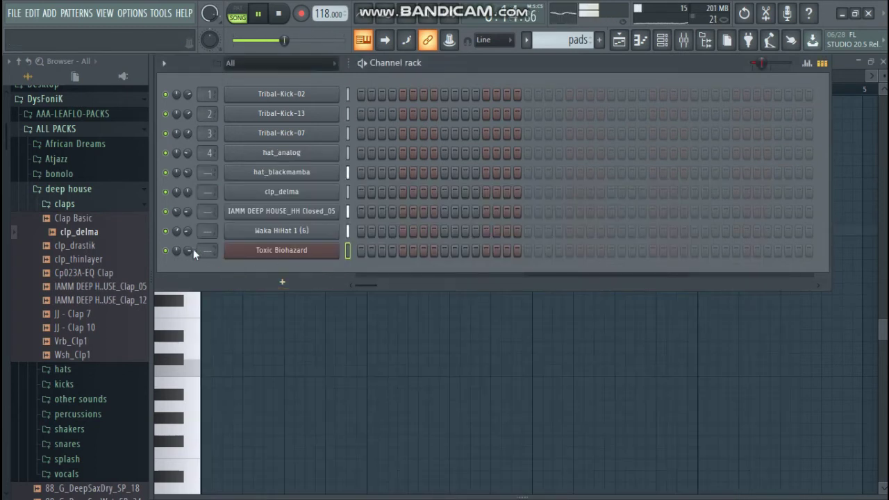
- Stamp a five-note chord at bar 1 of the Toxic Biohazard piano roll and shift it to A#3, C#4, F4, G#4 and C5
{"action": "right_click", "coordinate": [297, 245]}
{"action": "left_click", "coordinate": [354, 251]}
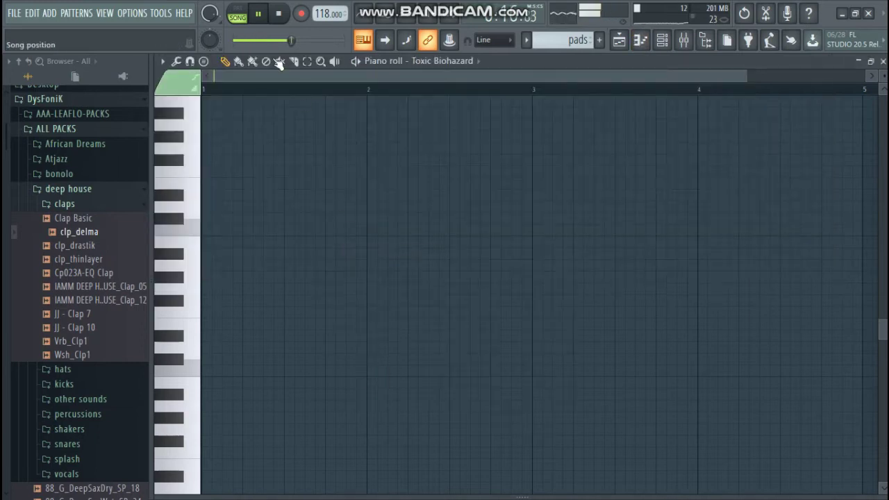
{"action": "left_click", "coordinate": [204, 61]}
{"action": "left_click", "coordinate": [230, 186]}
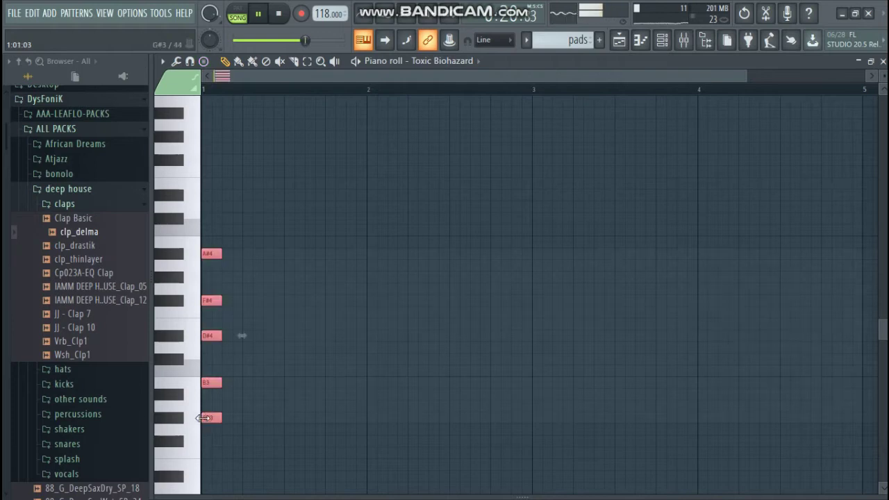
{"action": "left_click_drag", "start_coordinate": [209, 408], "coordinate": [212, 387]}
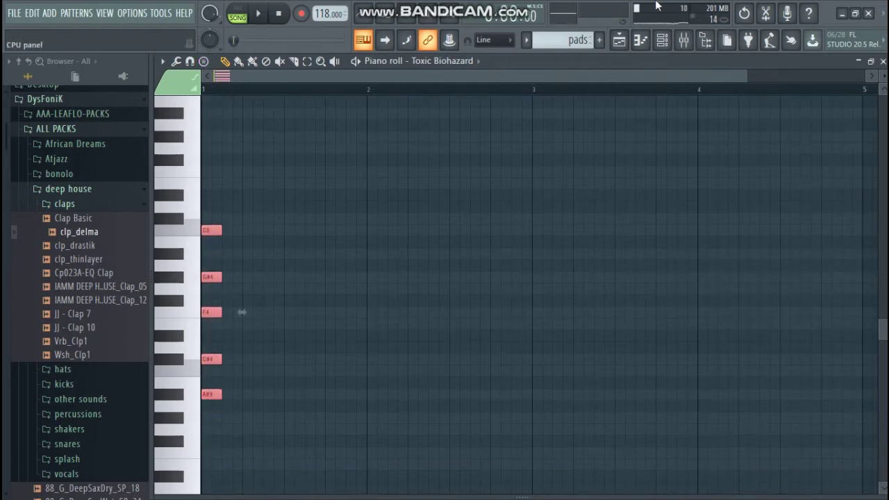
- Place the pads pattern at bar 1 of Track 4, extend the clip to two bars, duplicate it through bar 16 and play it
{"action": "left_click", "coordinate": [618, 40]}
{"action": "left_click", "coordinate": [358, 225]}
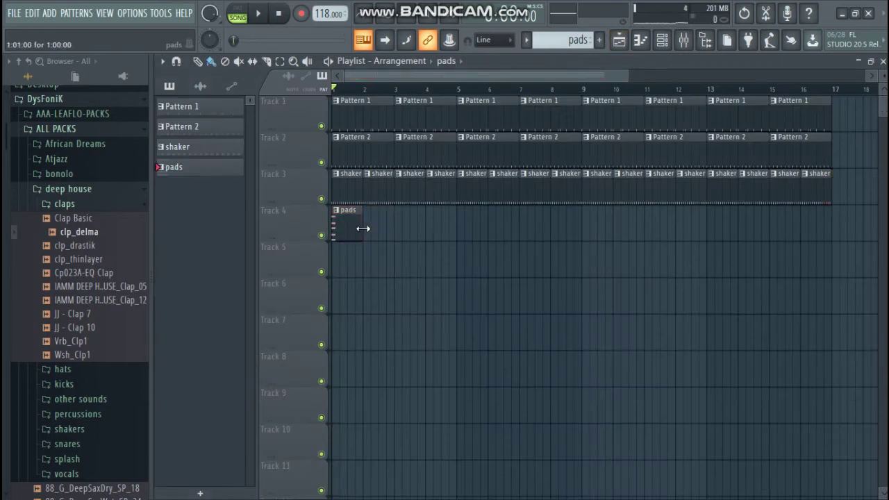
{"action": "left_click", "coordinate": [338, 234]}
{"action": "key", "text": "ctrl+b"}
{"action": "key", "text": "ctrl+b"}
{"action": "key", "text": "ctrl+b"}
{"action": "key", "text": "ctrl+b"}
{"action": "key", "text": "ctrl+b"}
{"action": "key", "text": "ctrl+b"}
{"action": "key", "text": "ctrl+b"}
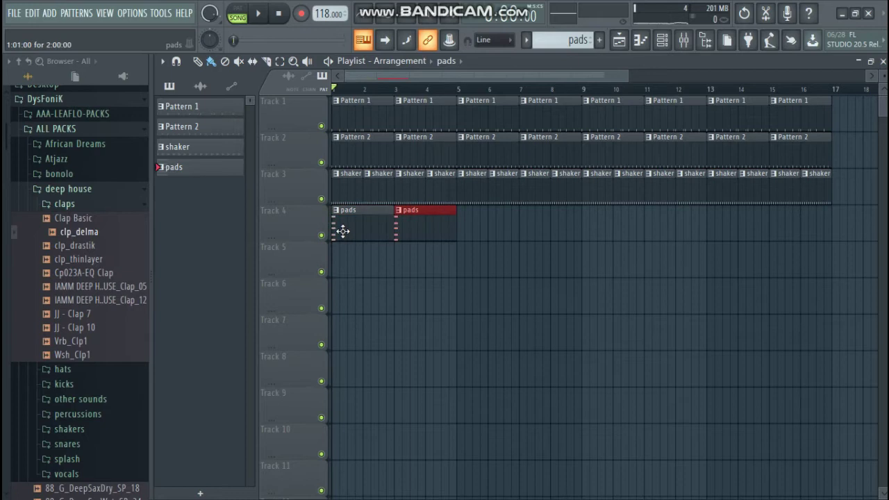
{"action": "key", "text": "space"}
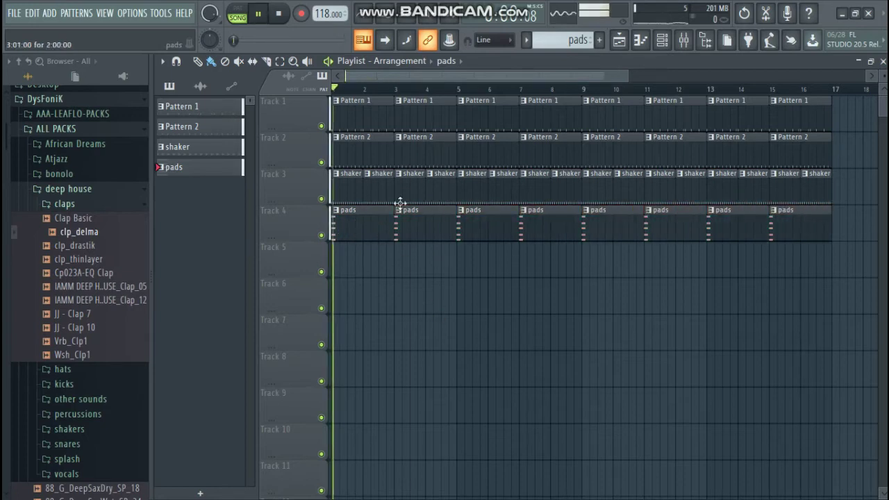
- Lengthen all five Toxic Biohazard chord notes to four bars, ending at bar 5
{"action": "left_click", "coordinate": [662, 41]}
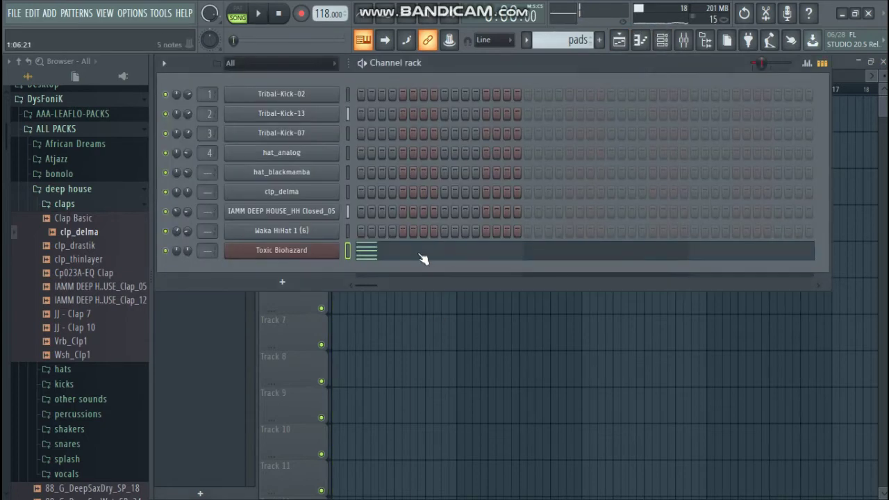
{"action": "left_click", "coordinate": [422, 258]}
{"action": "left_click_drag", "start_coordinate": [223, 232], "coordinate": [864, 233]}
{"action": "key", "text": "space"}
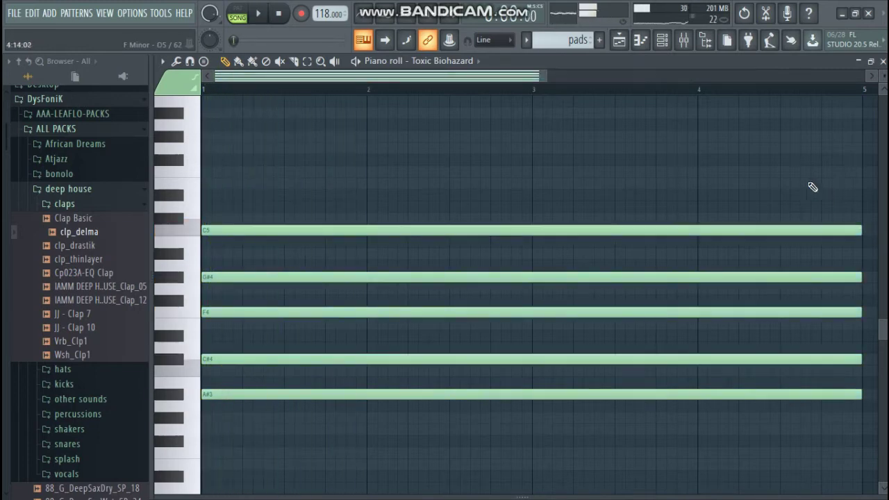
- Transpose the whole pad chord up two octaves, to A#5 through C7, and listen to it
{"action": "scroll", "coordinate": [578, 164], "scroll_direction": "down", "scroll_amount": 4}
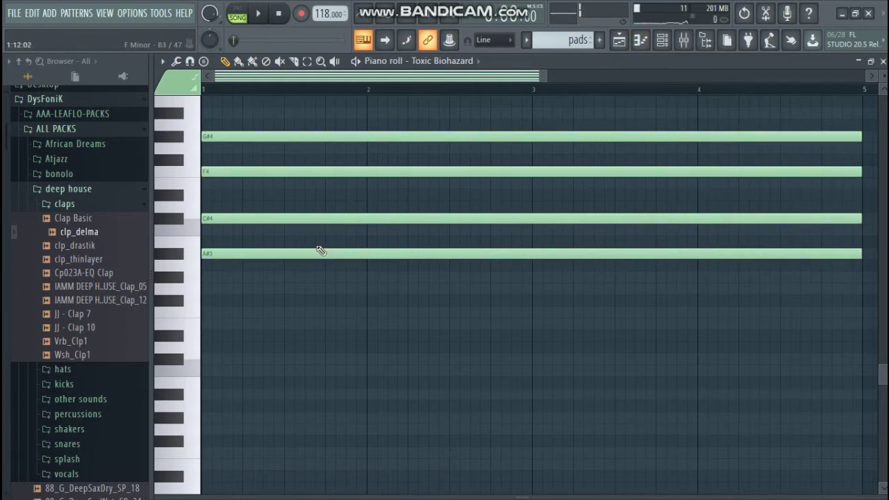
{"action": "key", "text": "ctrl+Up"}
{"action": "key", "text": "ctrl+Up"}
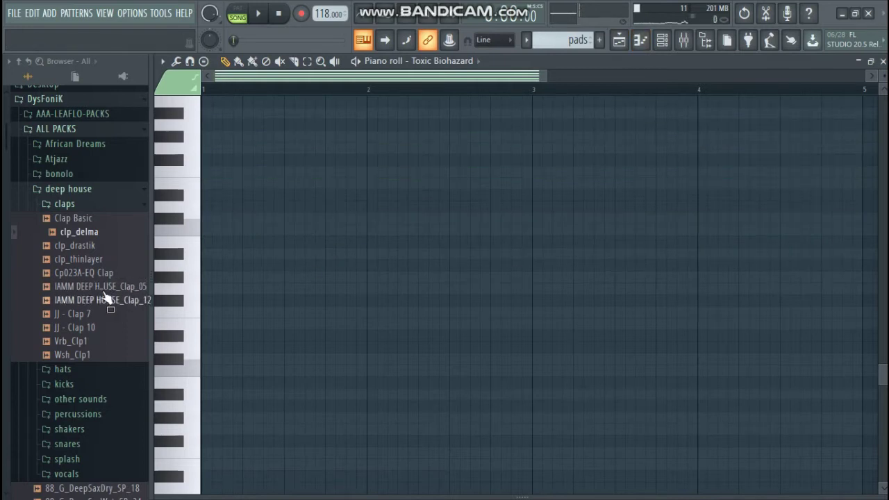
{"action": "scroll", "coordinate": [104, 298], "scroll_direction": "up", "scroll_amount": 3}
{"action": "scroll", "coordinate": [327, 254], "scroll_direction": "up", "scroll_amount": 5}
{"action": "key", "text": "space"}
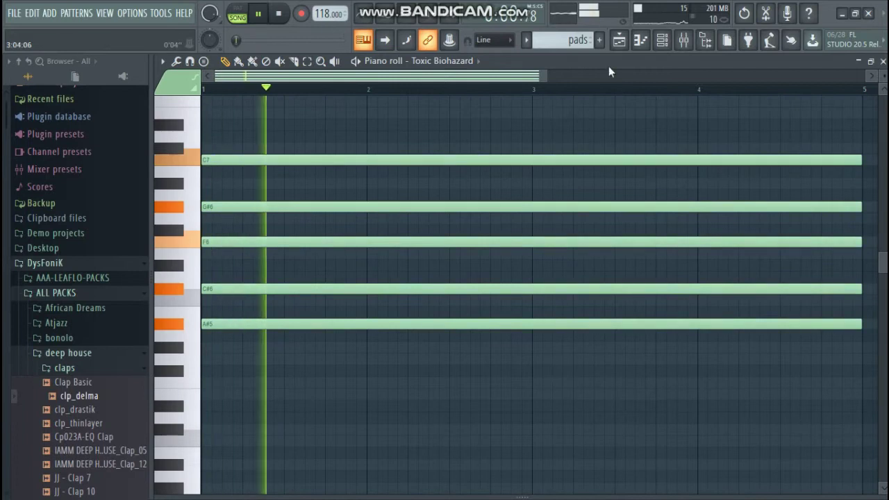
- Lower the Toxic Biohazard channel volume to 25% while listening to the song
{"action": "left_click", "coordinate": [662, 40]}
{"action": "key", "text": "space"}
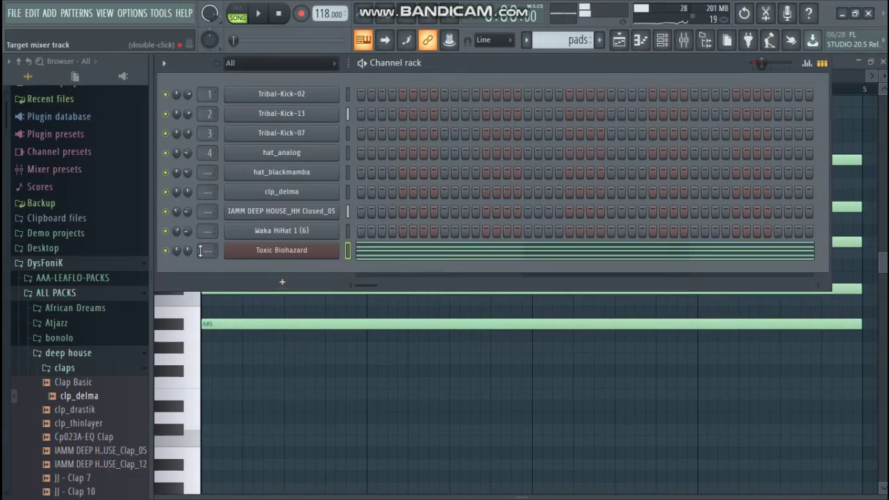
{"action": "key", "text": "space"}
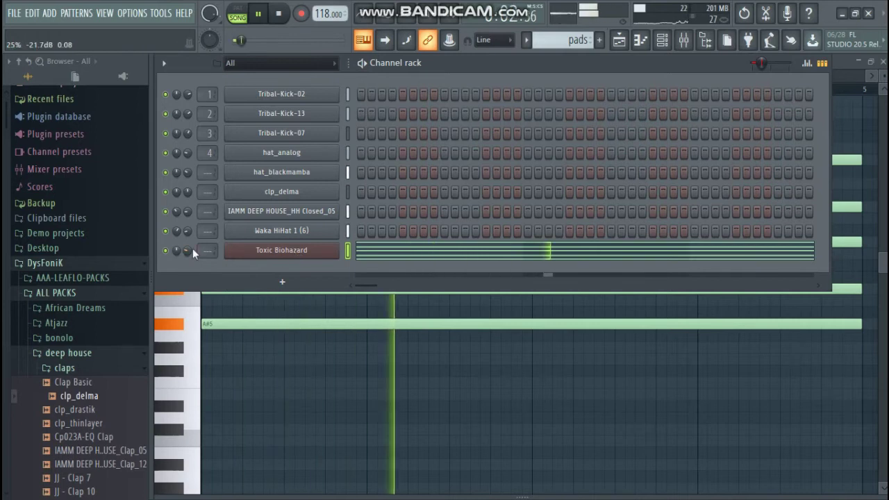
- Add a GMS channel and load the Pad 1 MC preset from its Pads & Textures bank
{"action": "left_click", "coordinate": [282, 281]}
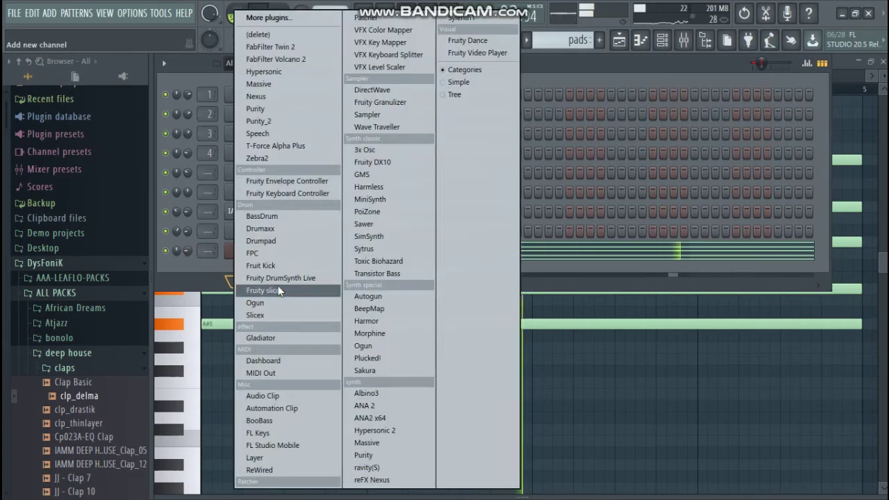
{"action": "left_click", "coordinate": [362, 175]}
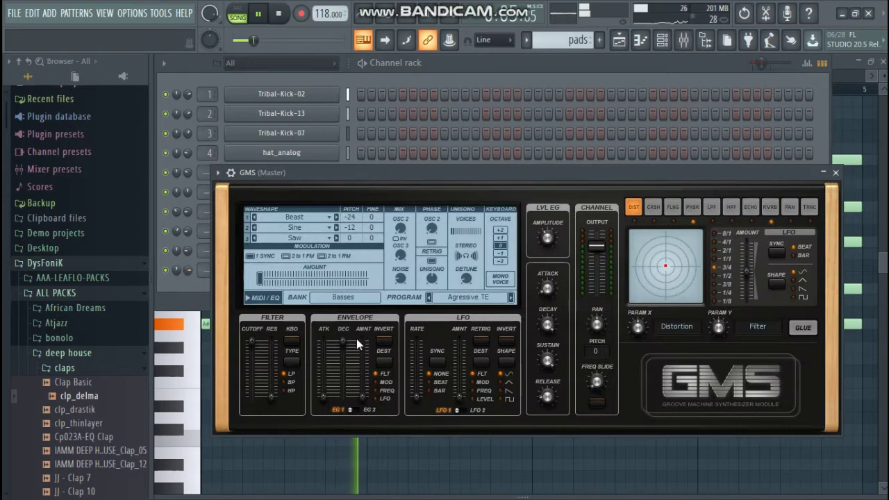
{"action": "left_click", "coordinate": [346, 298]}
{"action": "left_click", "coordinate": [430, 304]}
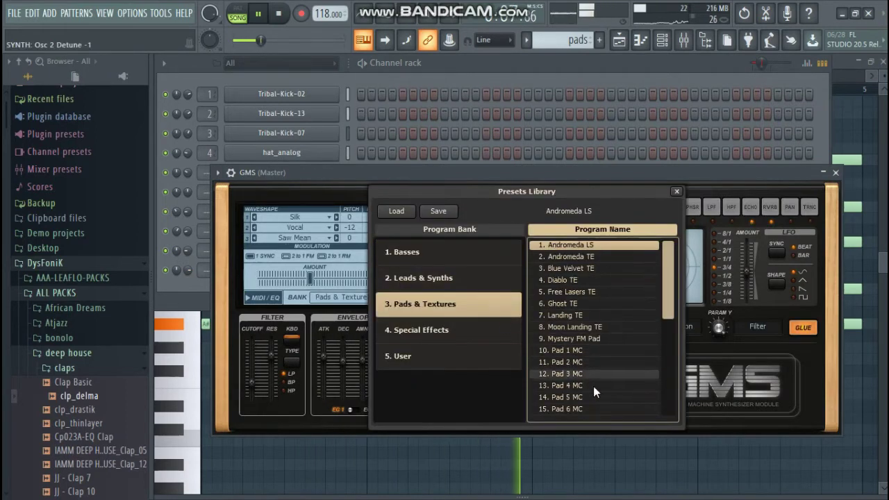
{"action": "left_click", "coordinate": [577, 350]}
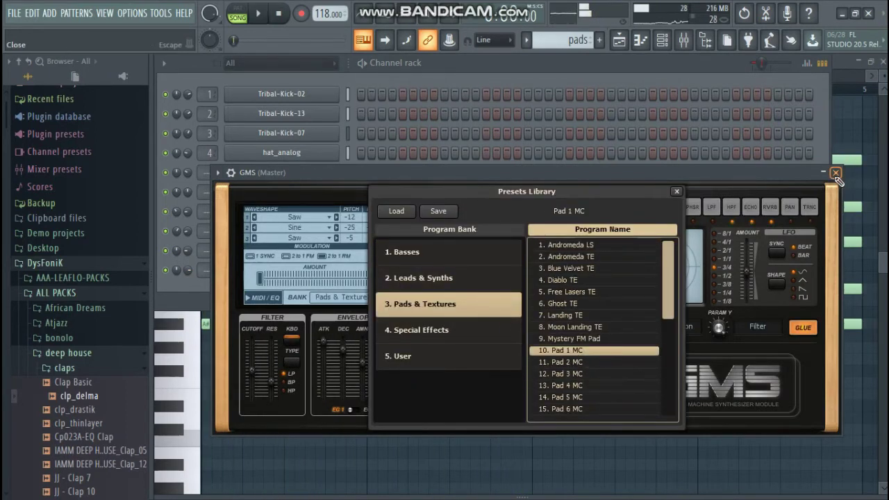
{"action": "left_click", "coordinate": [835, 172]}
- Route the Toxic Biohazard channel to mixer track 5, lower that track's fader and return to the channel rack
{"action": "left_click", "coordinate": [293, 254]}
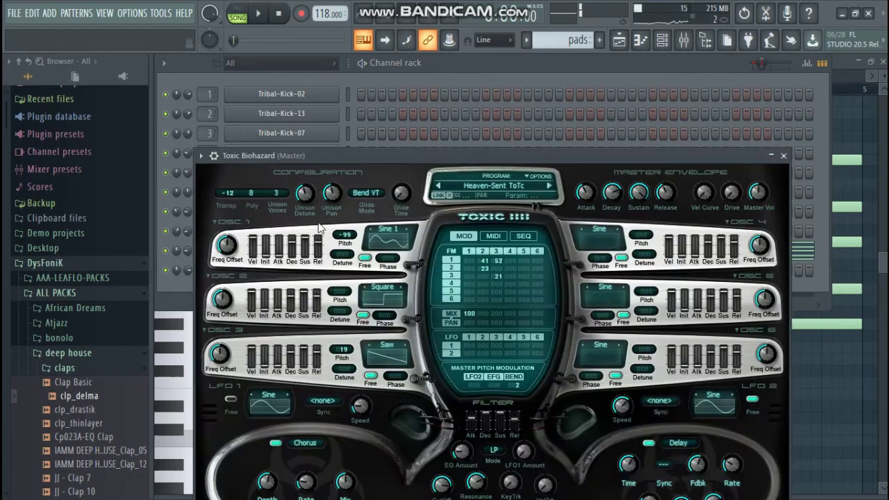
{"action": "left_click", "coordinate": [214, 157]}
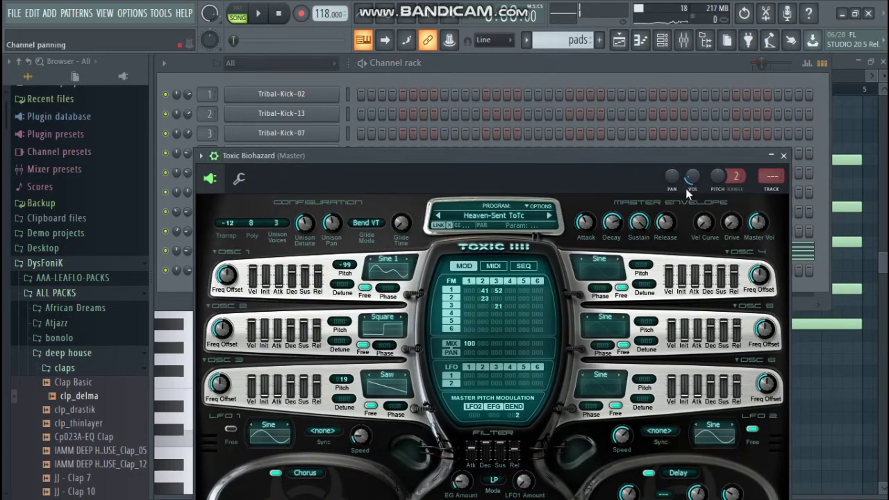
{"action": "left_click", "coordinate": [771, 193]}
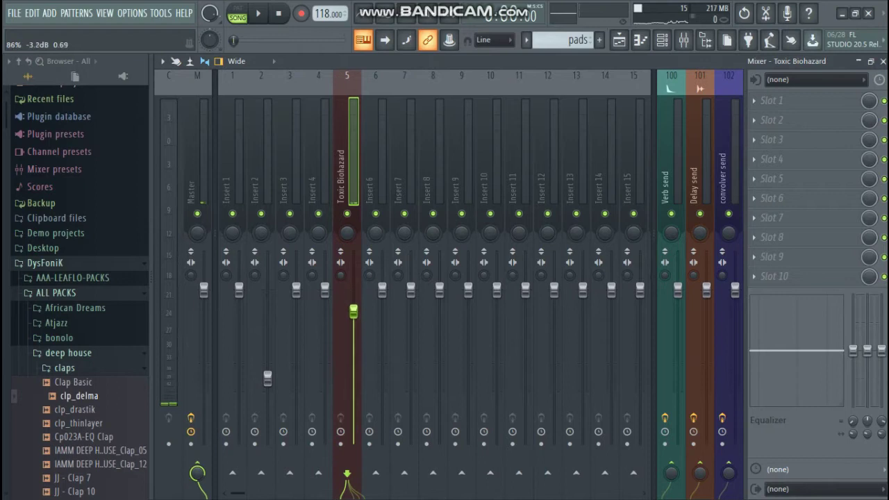
{"action": "left_click", "coordinate": [661, 39]}
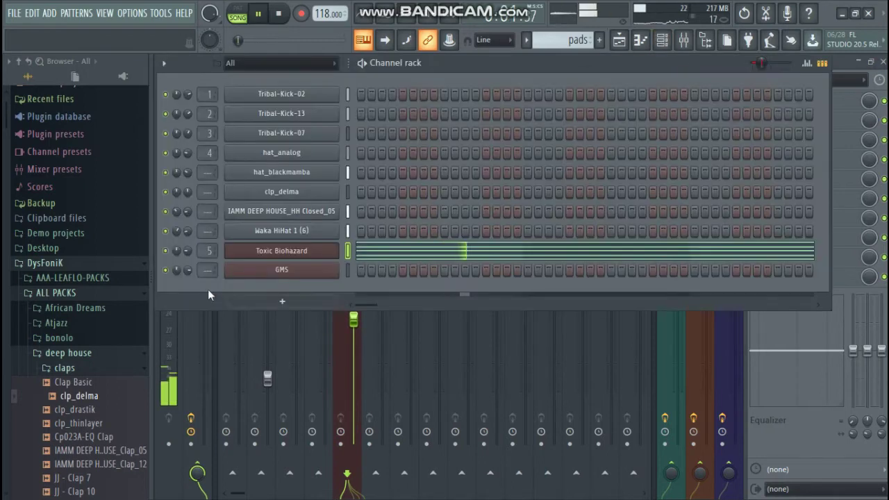
- Copy the pad chord into the GMS channel and transpose it down one octave, to A#4 through C6
{"action": "left_click", "coordinate": [347, 269]}
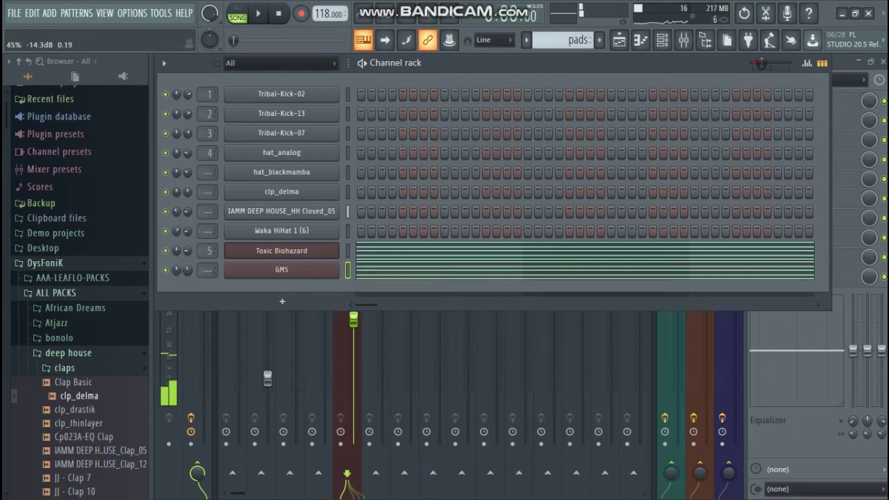
{"action": "key", "text": "space"}
{"action": "left_click", "coordinate": [372, 270]}
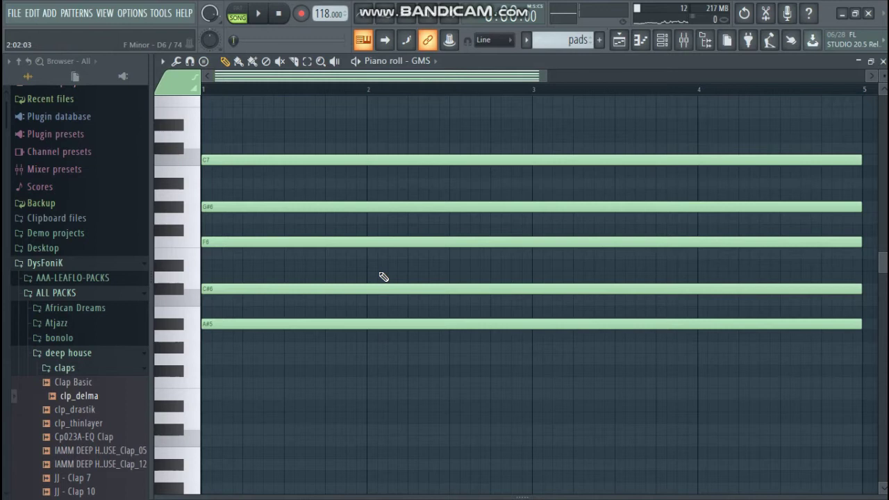
{"action": "key", "text": "ctrl+Down"}
{"action": "scroll", "coordinate": [423, 250], "scroll_direction": "down", "scroll_amount": 4}
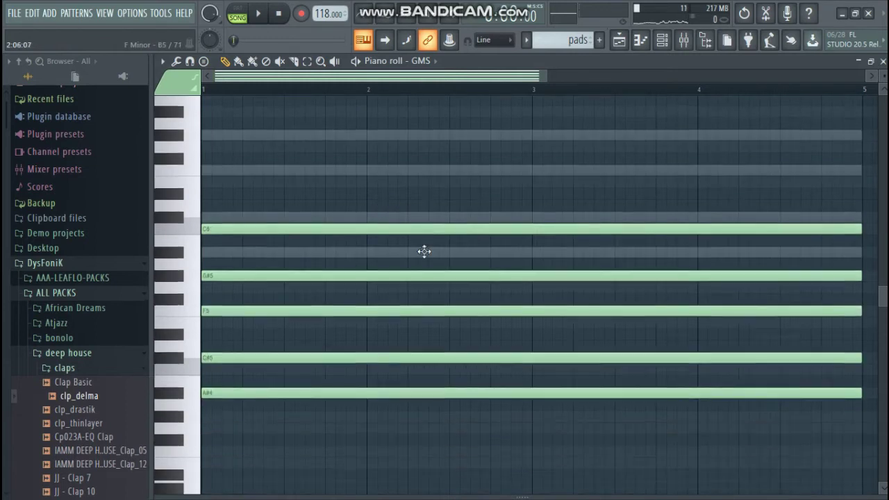
- Route the GMS channel to mixer track 6 and lower that track's fader
{"action": "left_click", "coordinate": [662, 42]}
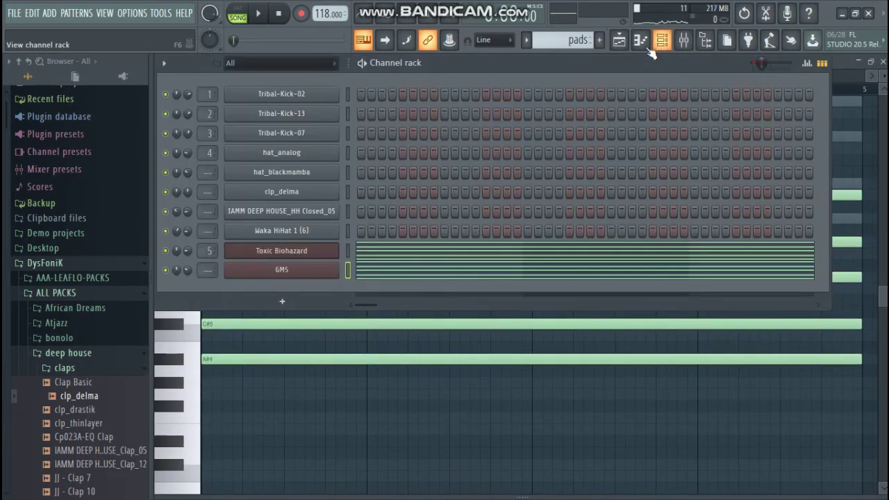
{"action": "left_click", "coordinate": [325, 270]}
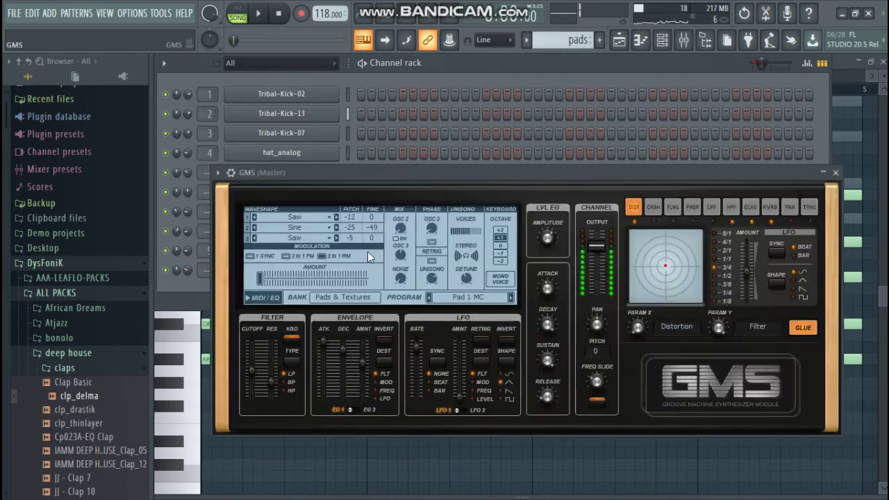
{"action": "left_click", "coordinate": [230, 173]}
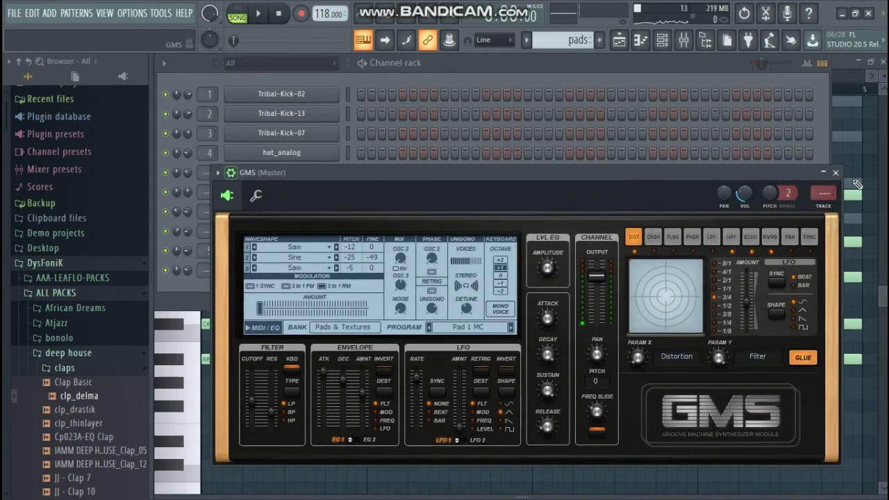
{"action": "left_click", "coordinate": [825, 212]}
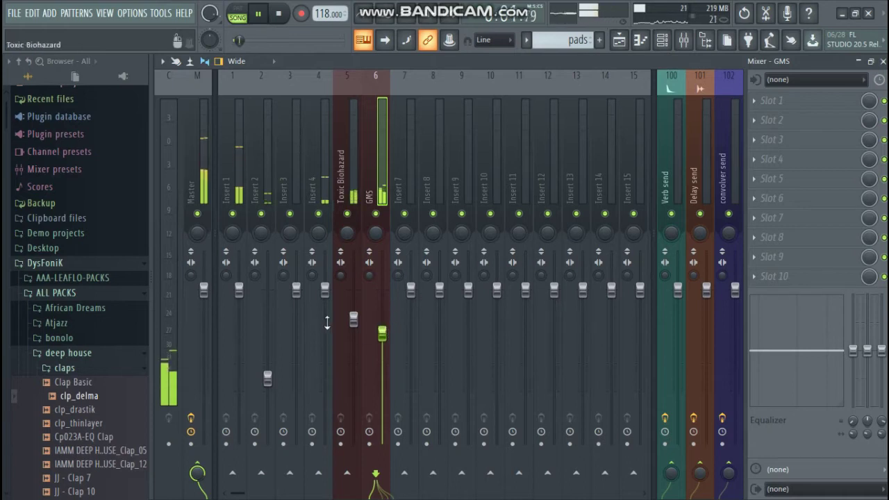
- Group the Toxic Biohazard and GMS mixer tracks with track 7 into a submix named pads
{"action": "left_click", "coordinate": [352, 178]}
{"action": "left_click", "coordinate": [381, 176], "text": "ctrl"}
{"action": "left_click", "coordinate": [406, 158], "text": "ctrl"}
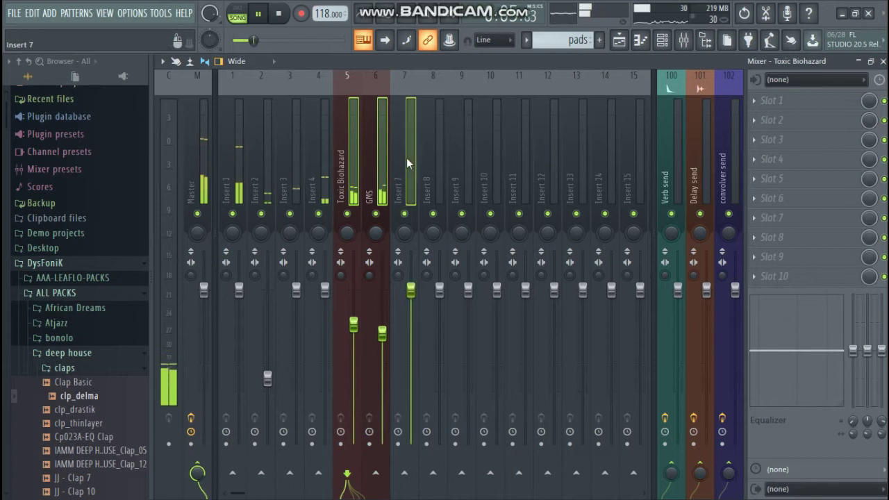
{"action": "right_click", "coordinate": [406, 158]}
{"action": "mouse_move", "coordinate": [461, 199]}
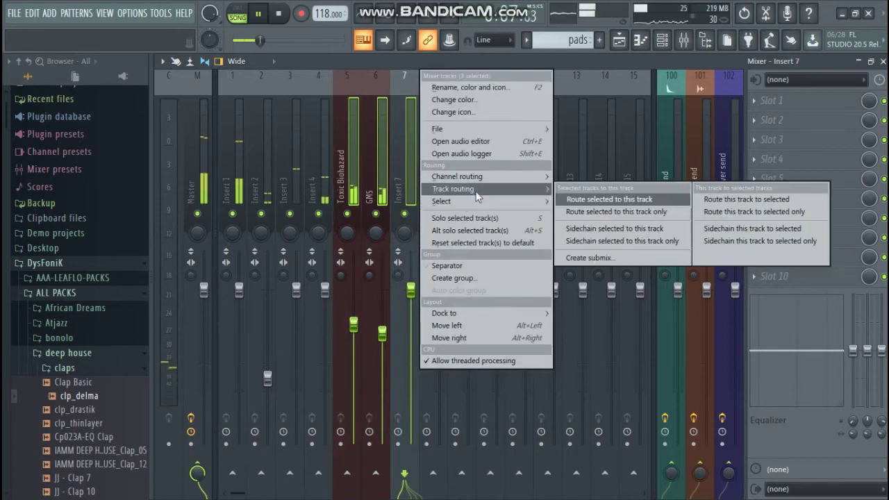
{"action": "left_click", "coordinate": [612, 259]}
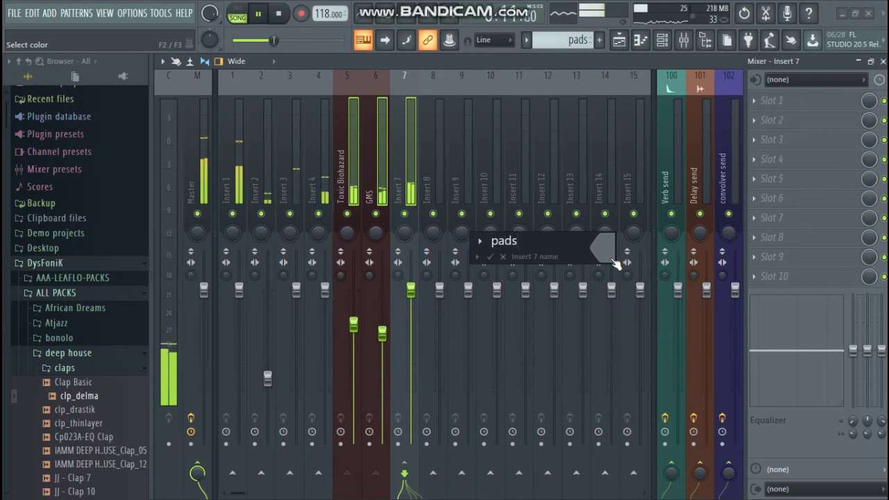
{"action": "type", "text": "pads"}
{"action": "key", "text": "Return"}
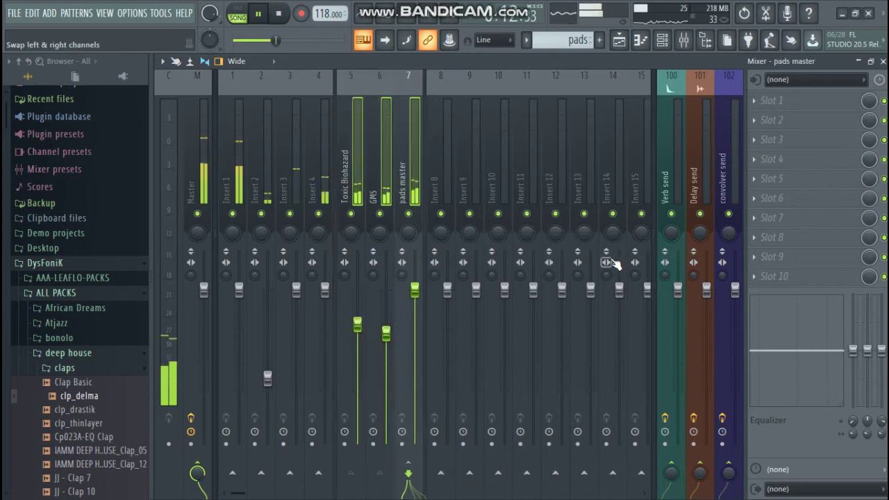
- Lower the pads master track's fader to 84% (-3.7 dB)
{"action": "left_click", "coordinate": [461, 181]}
{"action": "left_click", "coordinate": [427, 173]}
{"action": "left_click", "coordinate": [420, 275]}
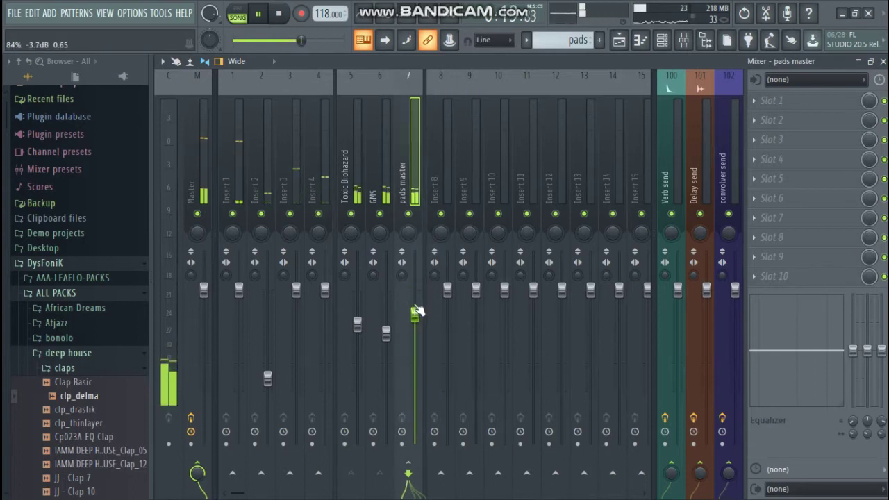
{"action": "key", "text": "XF86AudioRaiseVolume"}
- Load Fruity Limiter into the first effect slot of the pads master track
{"action": "left_click", "coordinate": [772, 110]}
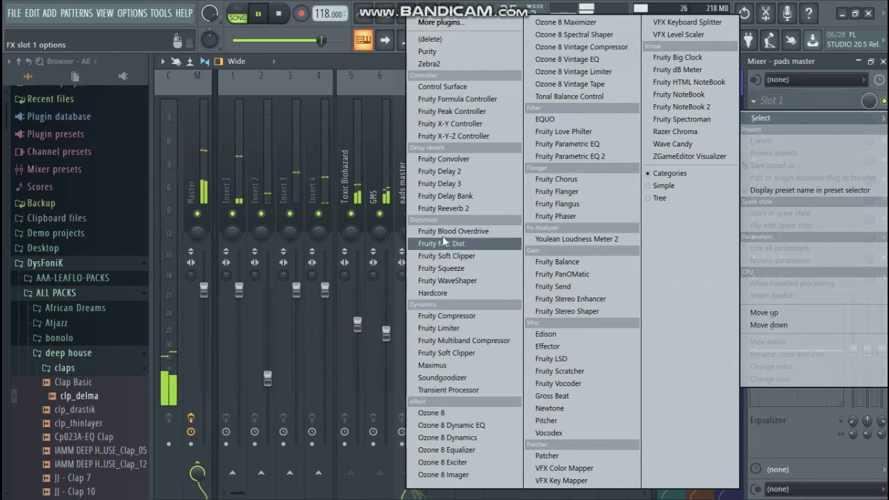
{"action": "left_click", "coordinate": [444, 327]}
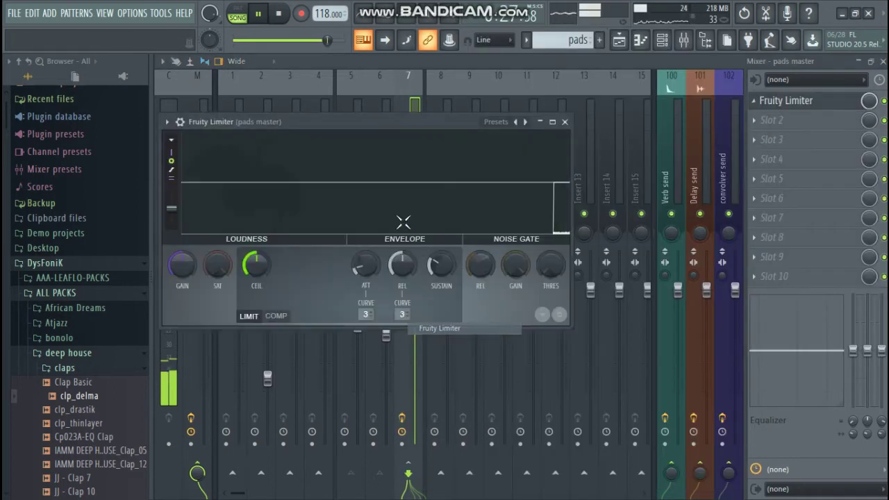
{"action": "left_click", "coordinate": [564, 122]}
- Send Insert 1 to the pads master track and pick it as the Fruity Limiter's sidechain input in compressor mode
{"action": "left_click", "coordinate": [236, 154]}
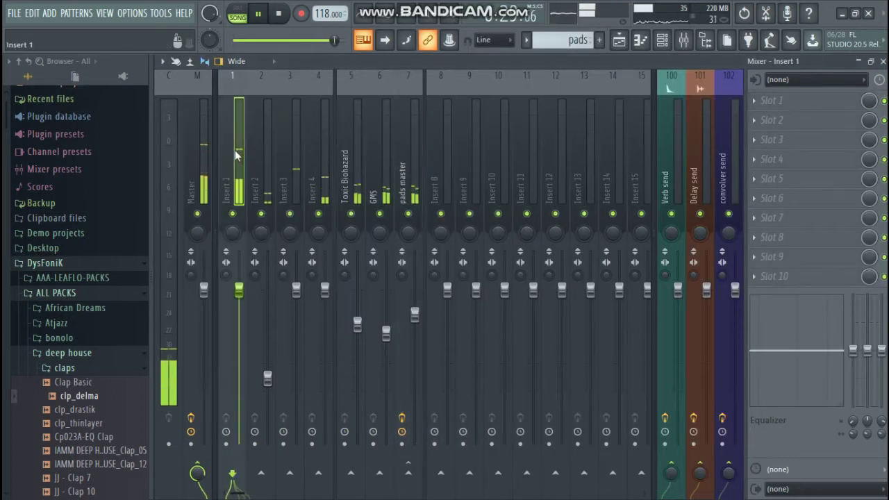
{"action": "left_click", "coordinate": [408, 472]}
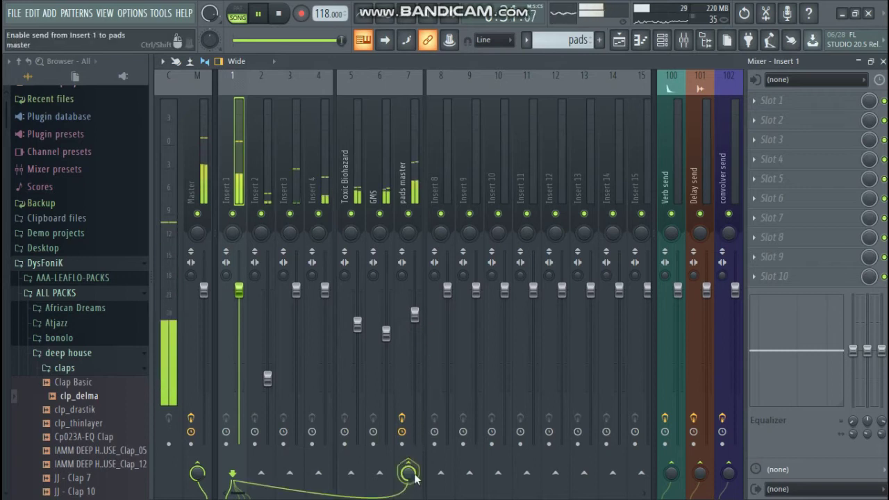
{"action": "left_click", "coordinate": [411, 154]}
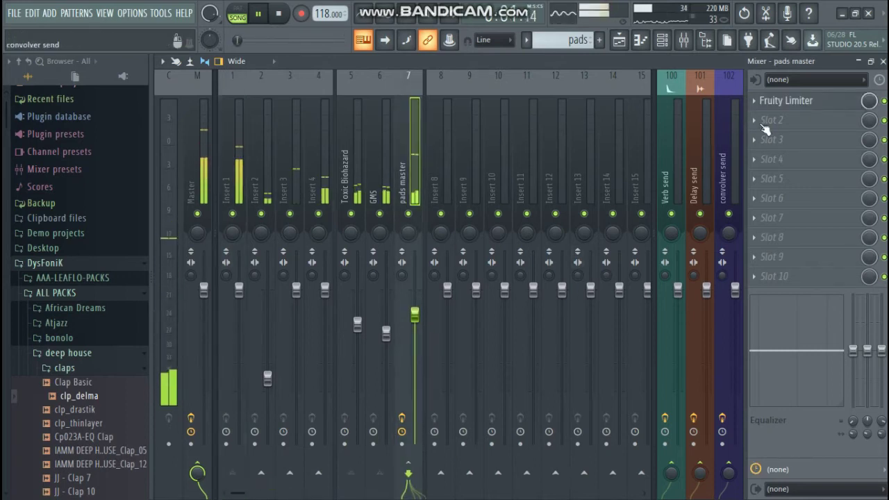
{"action": "left_click", "coordinate": [277, 316]}
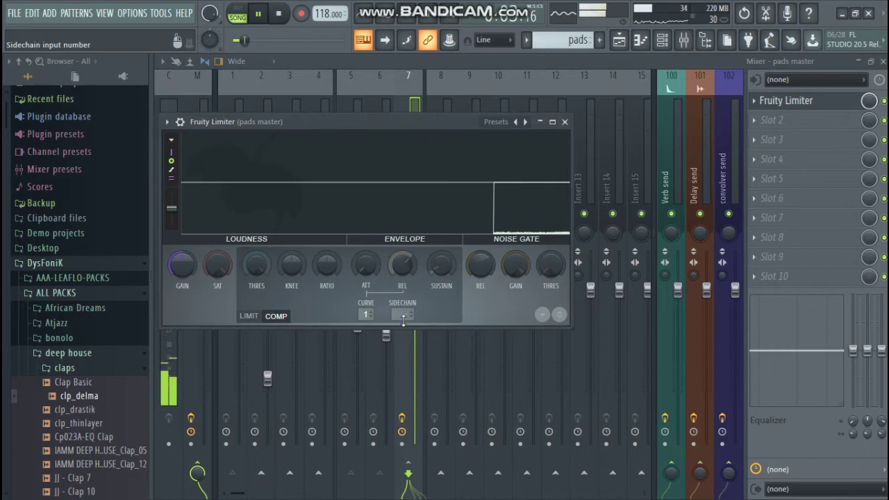
{"action": "left_click", "coordinate": [404, 313]}
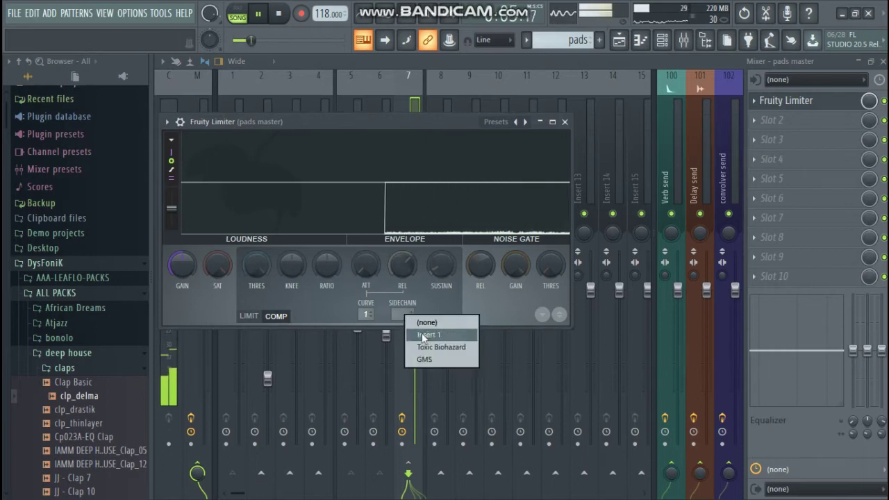
{"action": "left_click", "coordinate": [418, 336]}
- Lower the Fruity Limiter's compressor threshold and raise its knee and ratio to duck the pads under the kick
{"action": "left_click_drag", "start_coordinate": [259, 265], "coordinate": [259, 316]}
{"action": "left_click_drag", "start_coordinate": [299, 263], "coordinate": [298, 235]}
{"action": "left_click_drag", "start_coordinate": [330, 266], "coordinate": [330, 244]}
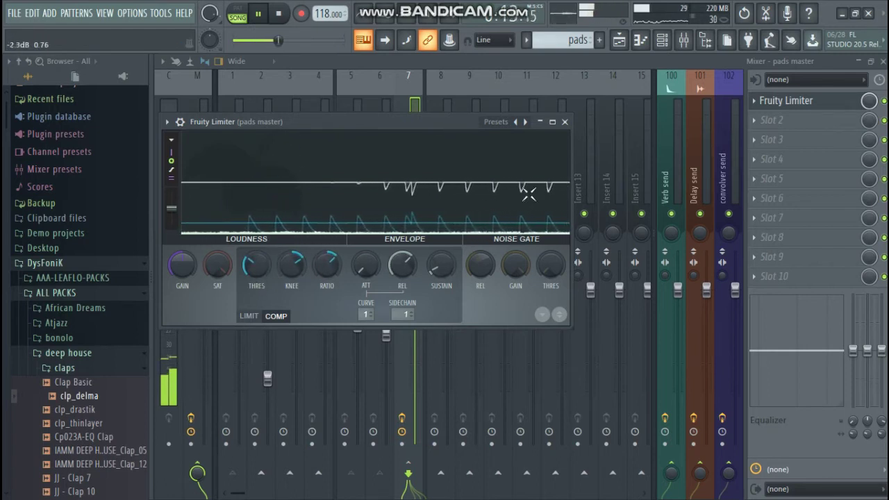
{"action": "left_click", "coordinate": [564, 123]}
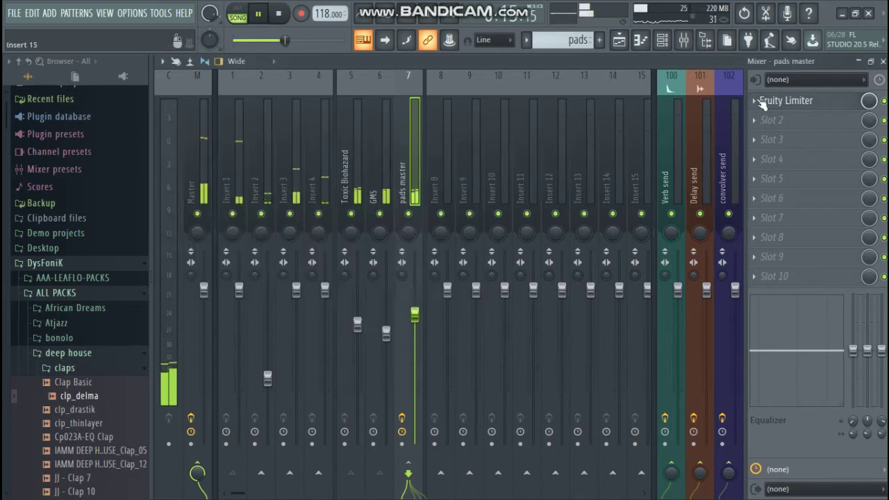
- Load Effector into the second slot of the pads master track and audition its Vox and Grain effects
{"action": "left_click", "coordinate": [796, 119]}
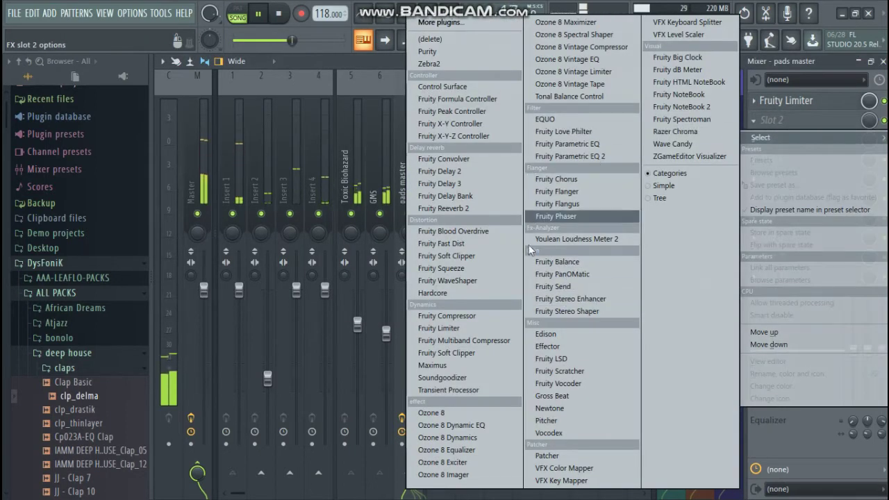
{"action": "left_click", "coordinate": [570, 346]}
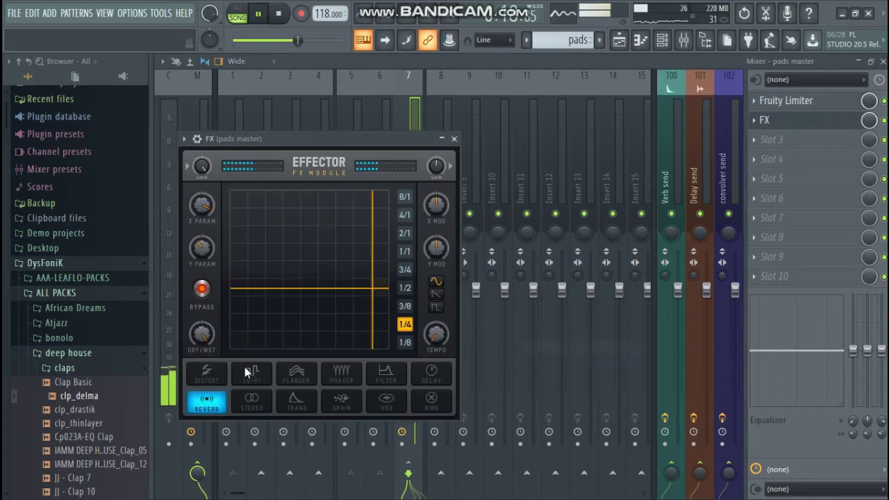
{"action": "left_click", "coordinate": [384, 402]}
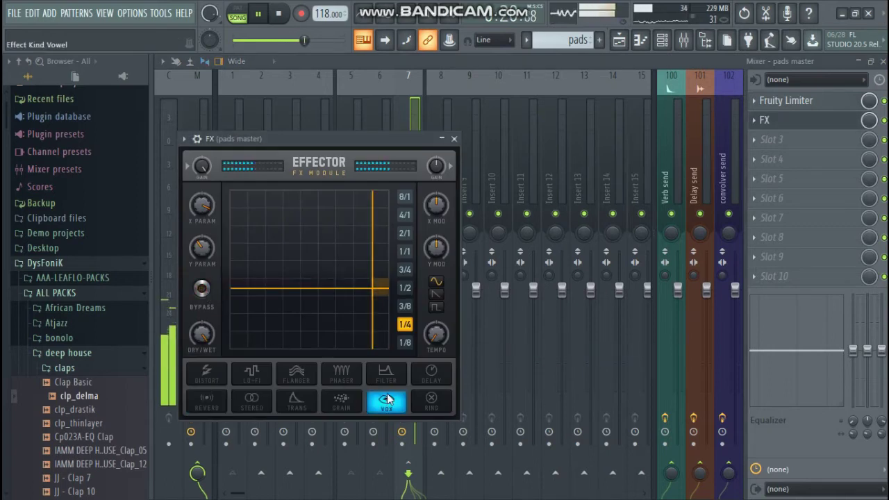
{"action": "left_click", "coordinate": [347, 402]}
{"action": "left_click", "coordinate": [386, 401]}
- Switch the pads master's Effector to Trans with lower X and Y parameters (Y 27.2), and reduce its slot mix level
{"action": "left_click", "coordinate": [297, 401]}
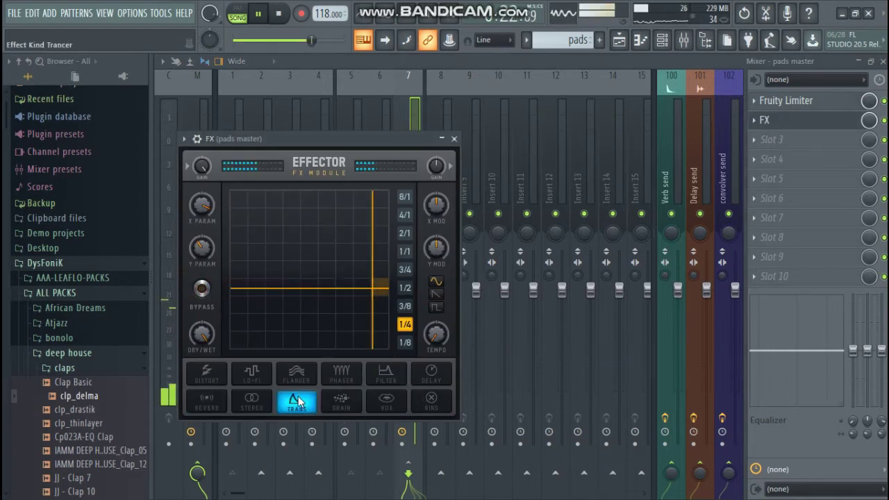
{"action": "left_click_drag", "start_coordinate": [337, 324], "coordinate": [317, 294]}
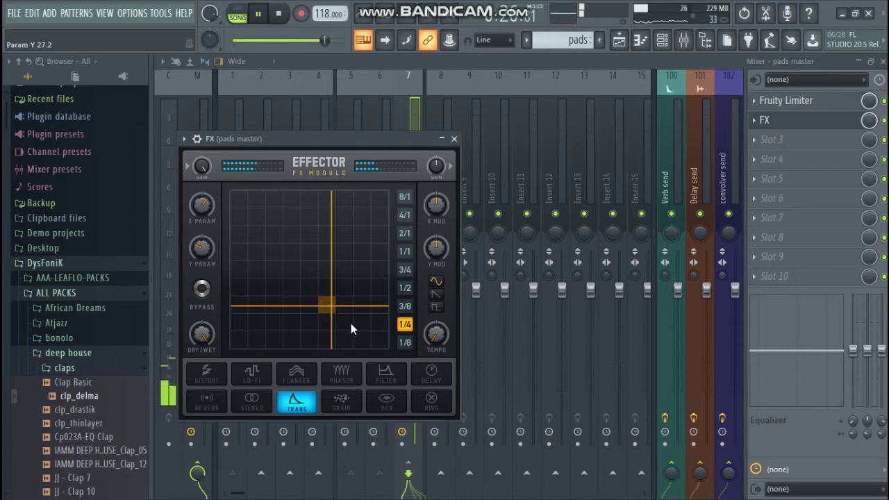
{"action": "left_click", "coordinate": [454, 140]}
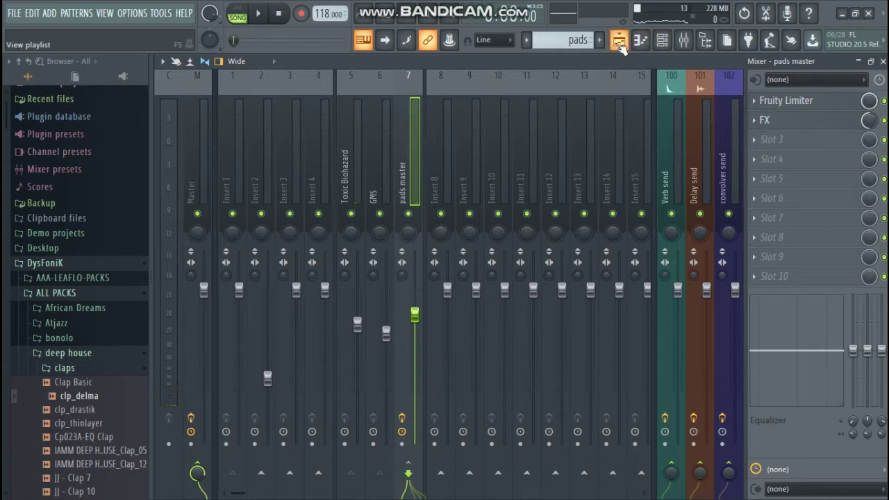
{"action": "key", "text": "space"}
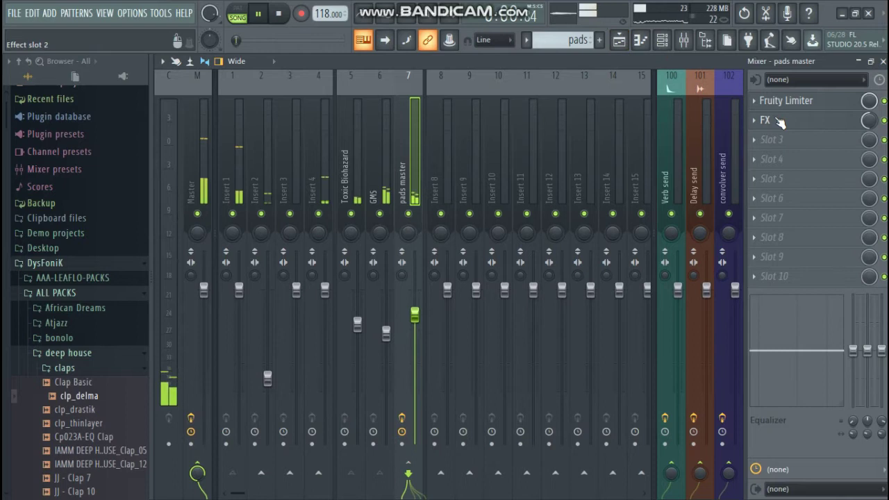
{"action": "scroll", "coordinate": [868, 123], "scroll_direction": "down", "scroll_amount": 2}
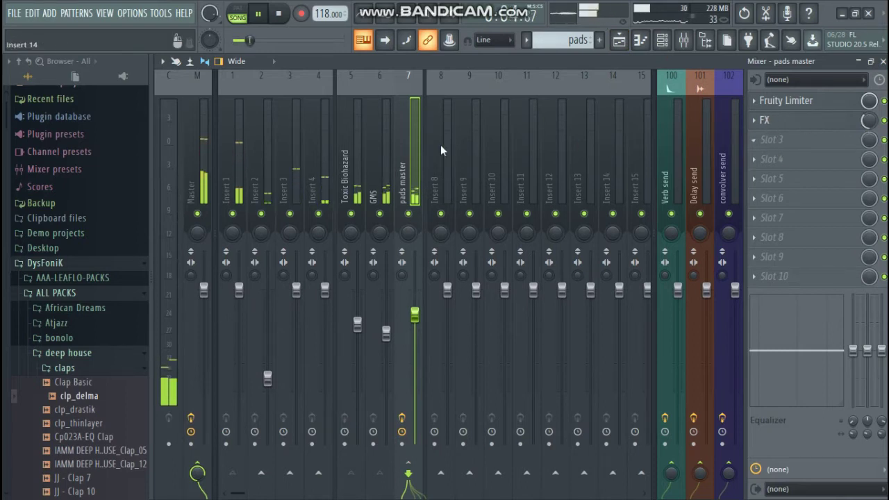
- Load Effector into the first slot of the GMS mixer track, audition Grain and Filter, and choose Phaser with a 2/1 modulation rate
{"action": "left_click", "coordinate": [373, 160]}
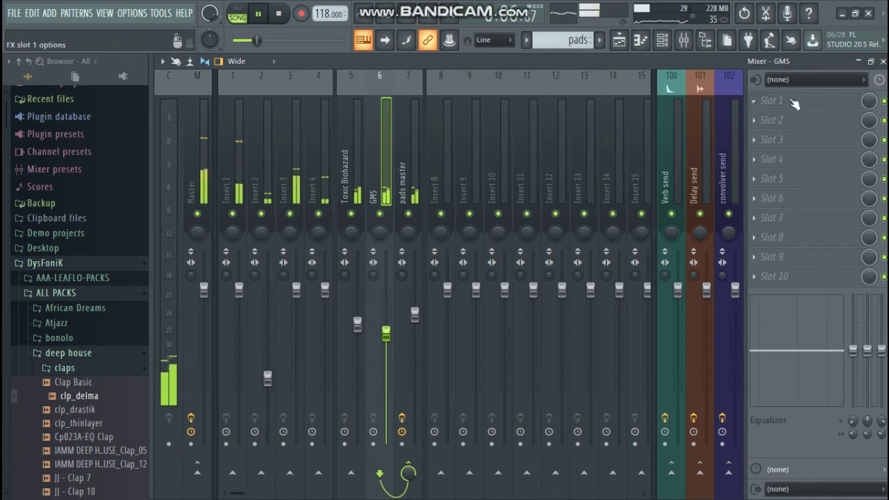
{"action": "left_click", "coordinate": [771, 100]}
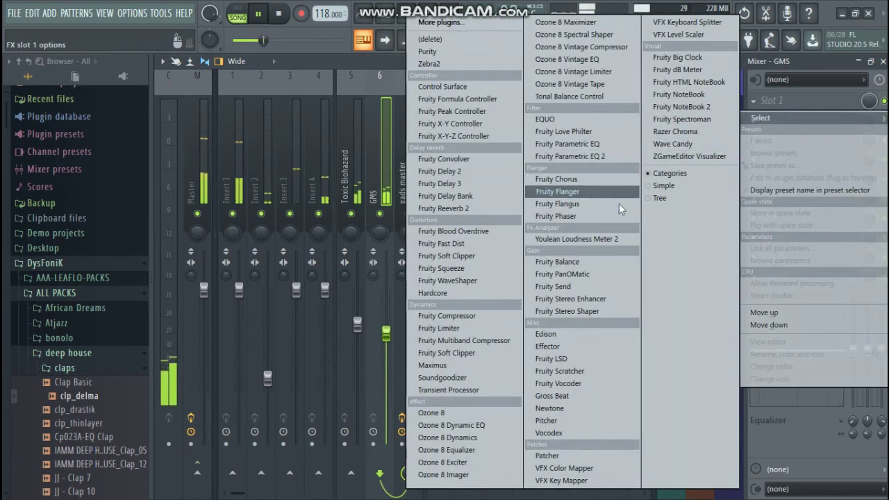
{"action": "left_click", "coordinate": [588, 350]}
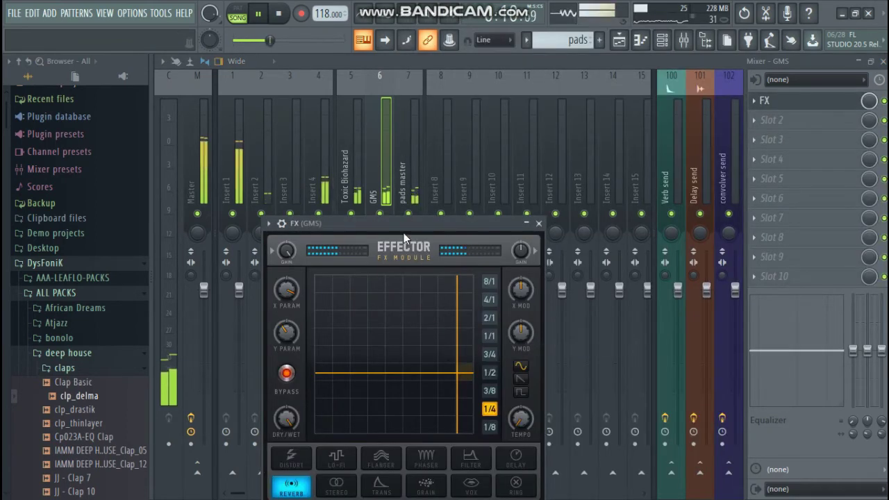
{"action": "left_click_drag", "start_coordinate": [403, 233], "coordinate": [391, 160]}
{"action": "left_click", "coordinate": [411, 420]}
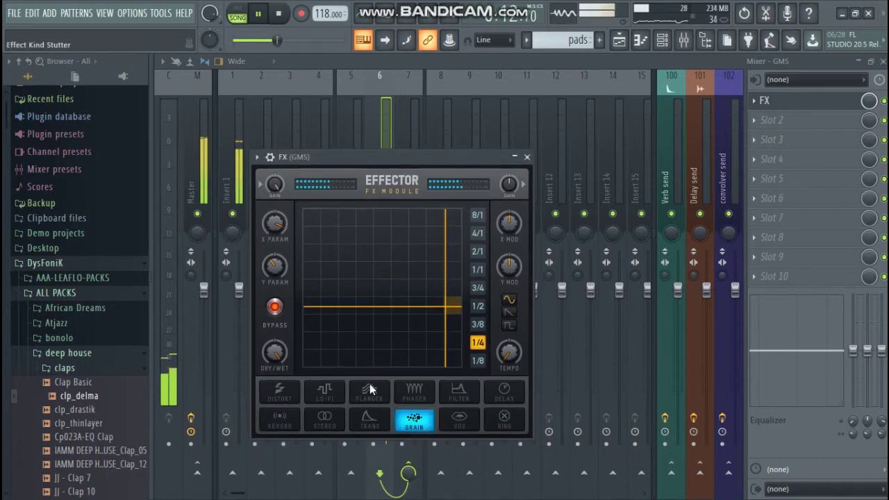
{"action": "left_click", "coordinate": [457, 393]}
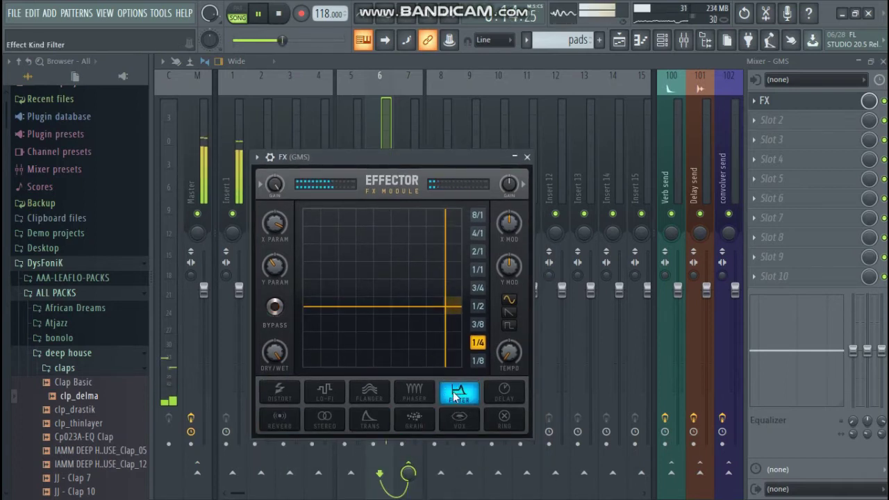
{"action": "left_click", "coordinate": [411, 395]}
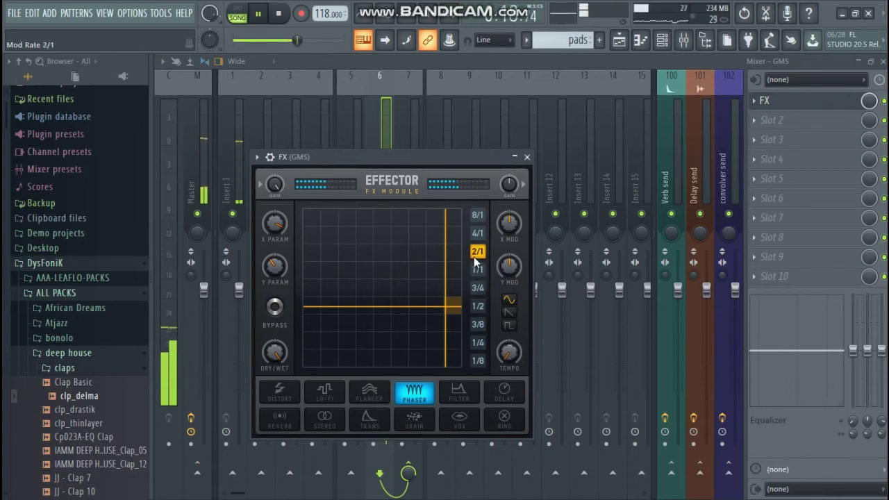
- Audition Ring and Filter in the GMS track's Effector, choose Flanger with a 3/8 modulation rate, and reduce its slot mix level
{"action": "left_click", "coordinate": [505, 421]}
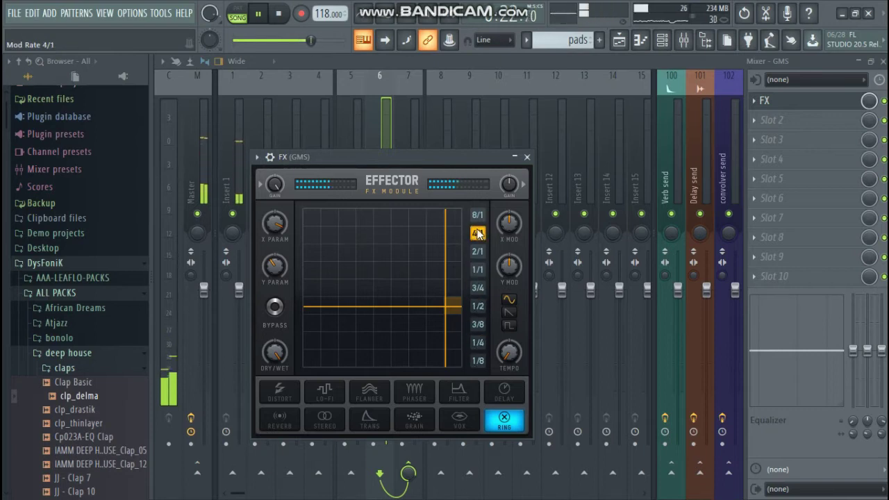
{"action": "left_click", "coordinate": [469, 391]}
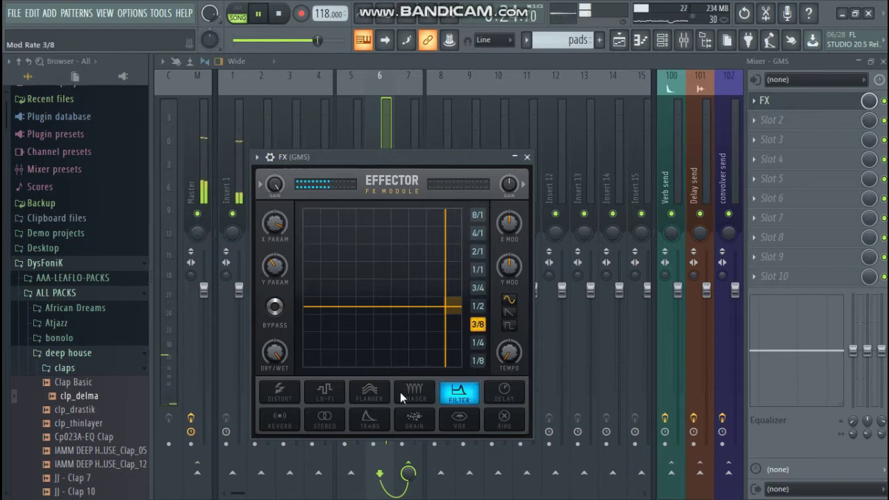
{"action": "left_click", "coordinate": [369, 392]}
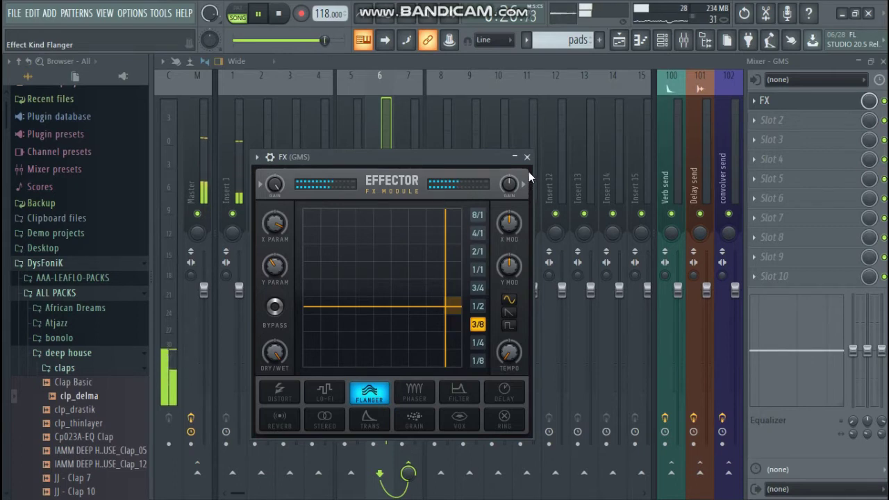
{"action": "left_click", "coordinate": [527, 157]}
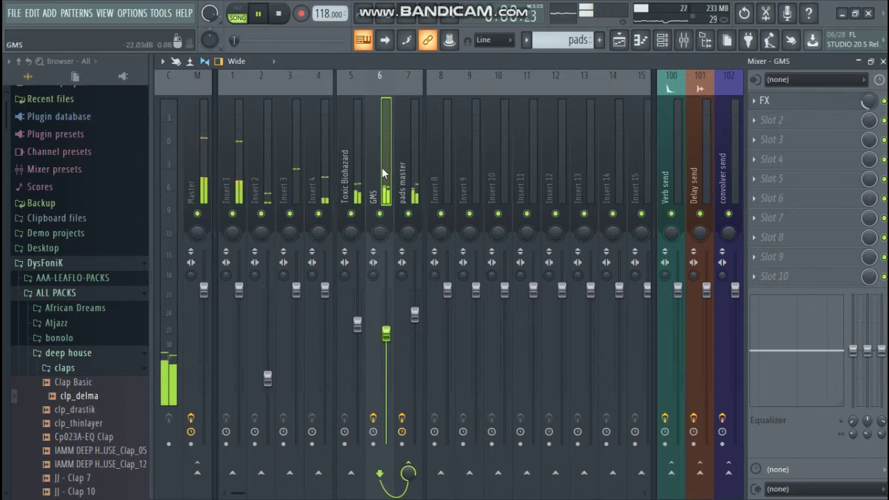
- Load Fruity Parametric EQ 2 into the third slot of the pads master, cut the lows and highs, and dip band 5 slightly
{"action": "left_click", "coordinate": [416, 166]}
{"action": "left_click", "coordinate": [788, 154]}
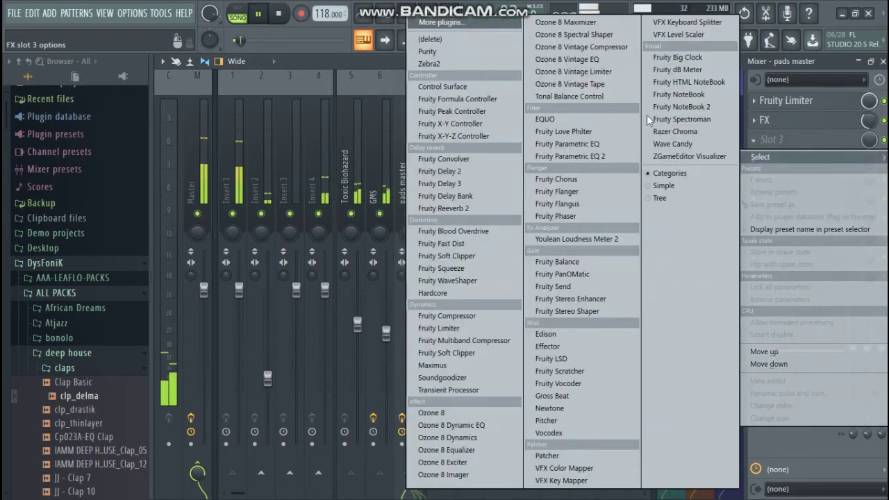
{"action": "left_click", "coordinate": [590, 153]}
{"action": "left_click_drag", "start_coordinate": [255, 261], "coordinate": [293, 312]}
{"action": "left_click_drag", "start_coordinate": [430, 264], "coordinate": [439, 314]}
{"action": "left_click_drag", "start_coordinate": [370, 261], "coordinate": [375, 272]}
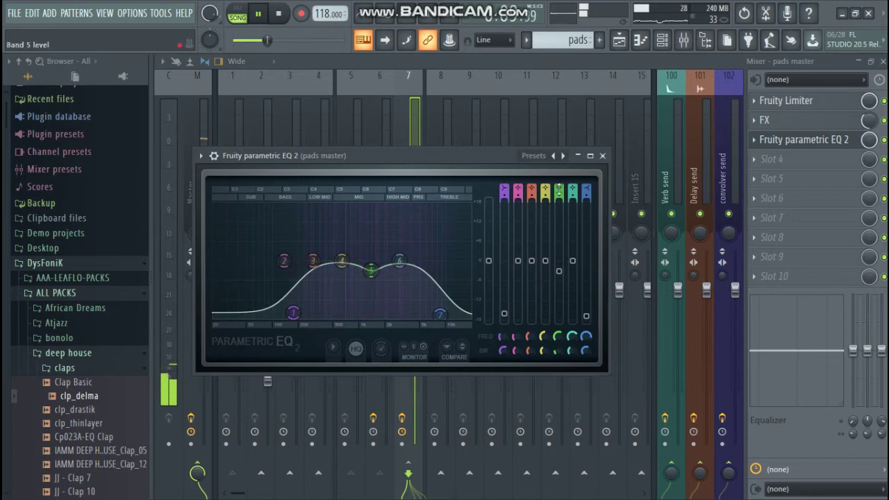
{"action": "left_click", "coordinate": [602, 156]}
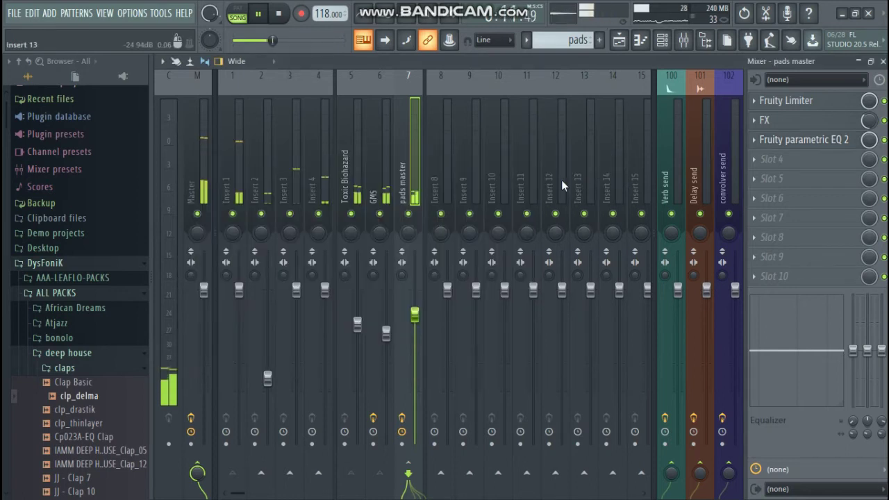
- Set the GMS track's effect mix to 18%, lower the Toxic Biohazard fader slightly, and save the project
{"action": "left_click", "coordinate": [379, 154]}
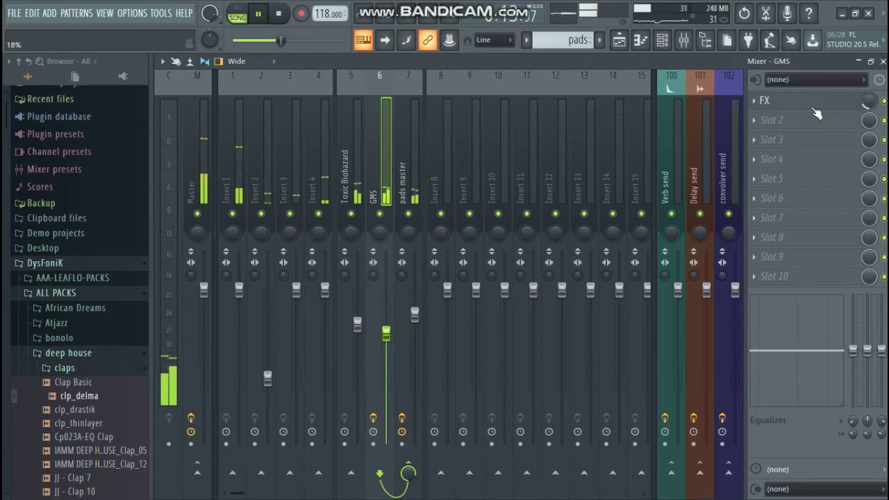
{"action": "left_click_drag", "start_coordinate": [361, 324], "coordinate": [362, 327]}
{"action": "key", "text": "F5"}
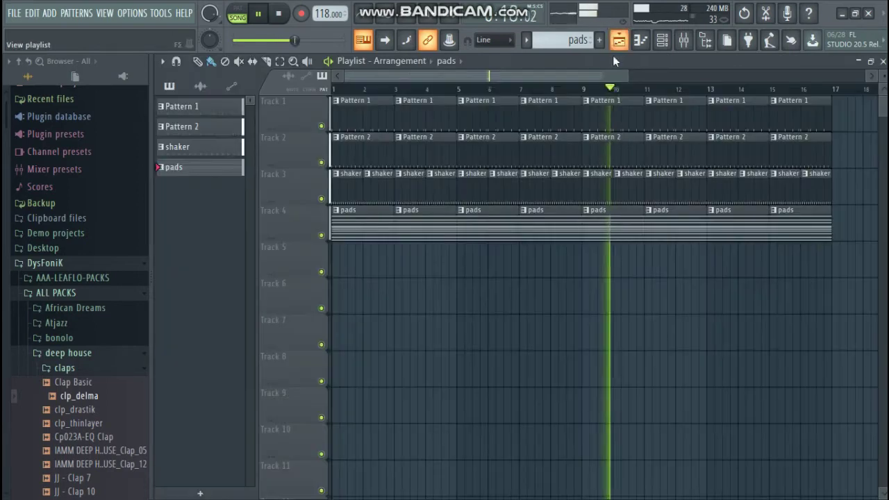
{"action": "key", "text": "ctrl+s"}
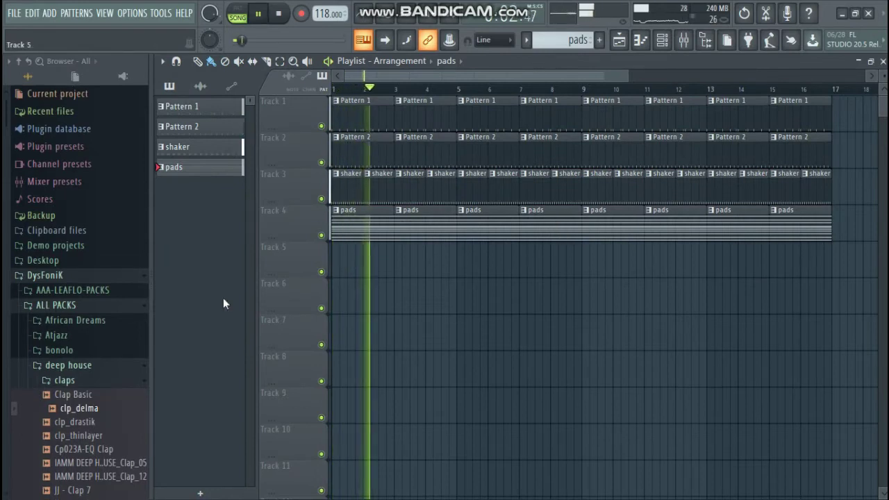
- Collapse the open sample folders and open the Vocals folder inside Packs
{"action": "left_click", "coordinate": [87, 308]}
{"action": "left_click", "coordinate": [73, 278]}
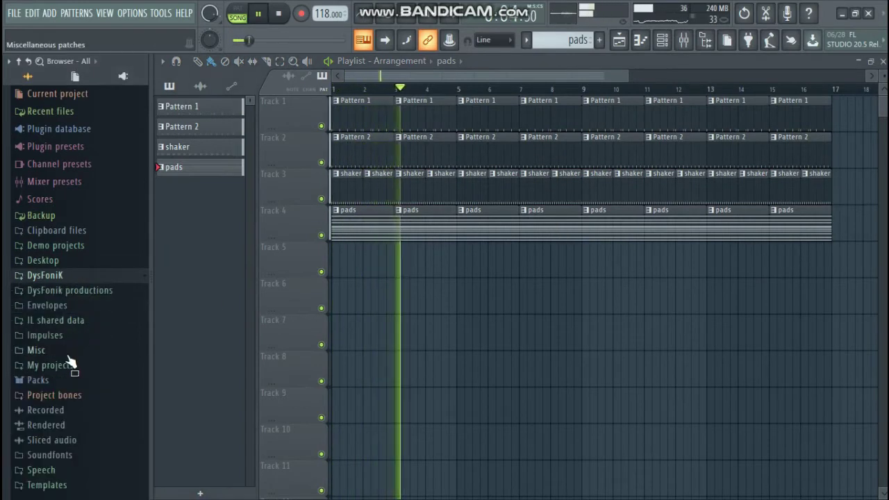
{"action": "left_click", "coordinate": [61, 381]}
{"action": "scroll", "coordinate": [42, 383], "scroll_direction": "down", "scroll_amount": 3}
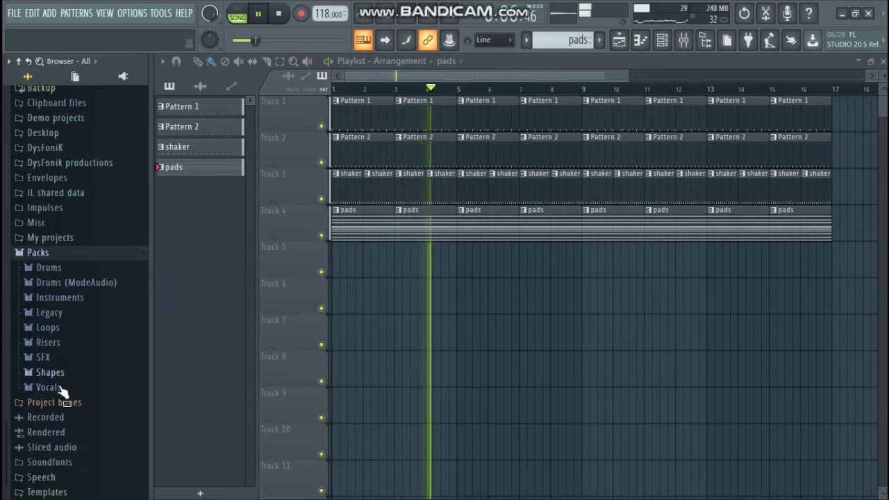
{"action": "left_click", "coordinate": [61, 388]}
{"action": "scroll", "coordinate": [63, 391], "scroll_direction": "down", "scroll_amount": 5}
- Audition several vocal samples and place the Give It vocal on Track 5 in bar 3 of the playlist
{"action": "left_click", "coordinate": [94, 349]}
{"action": "left_click", "coordinate": [104, 376]}
{"action": "left_click", "coordinate": [93, 321]}
{"action": "left_click_drag", "start_coordinate": [91, 335], "coordinate": [412, 264]}
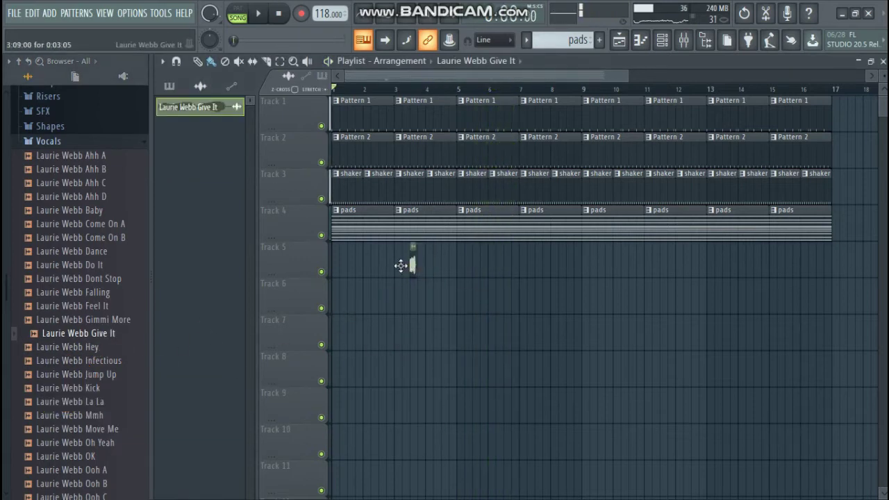
- Move the Give It vocal clip to step 13 of bar 1 and loop bar 1 to hear it in place
{"action": "scroll", "coordinate": [393, 91], "scroll_direction": "up", "scroll_amount": 3}
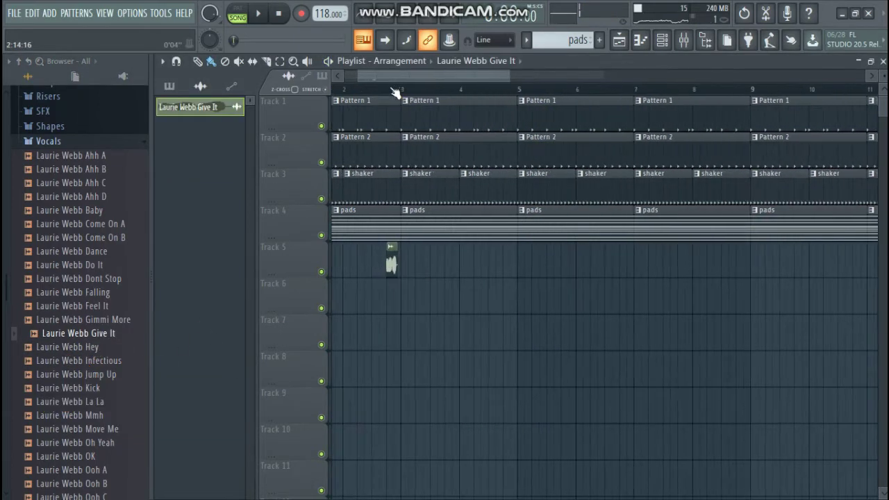
{"action": "left_click_drag", "start_coordinate": [405, 93], "coordinate": [282, 92]}
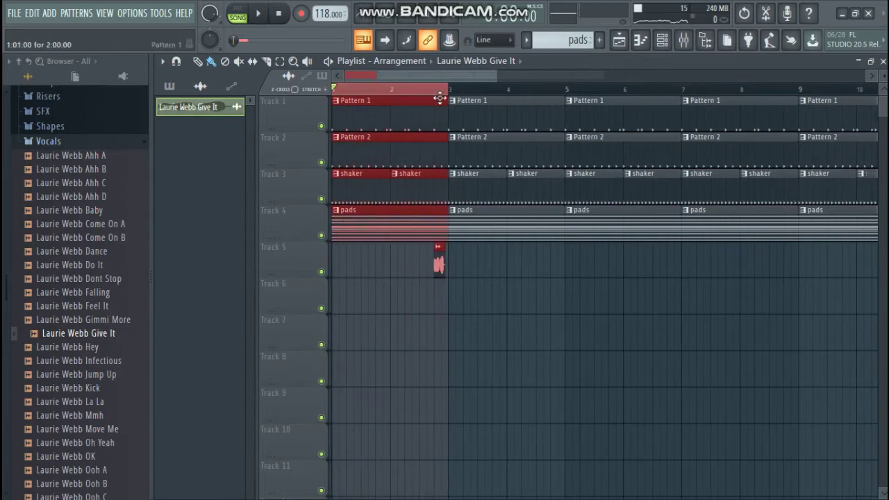
{"action": "left_click", "coordinate": [463, 278]}
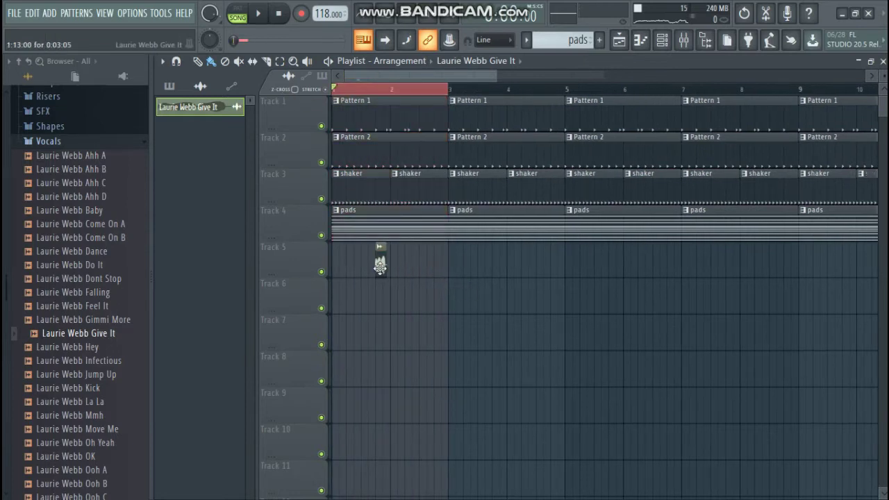
{"action": "left_click_drag", "start_coordinate": [439, 93], "coordinate": [390, 93]}
{"action": "key", "text": "space"}
{"action": "key", "text": "space"}
- Route the Give It vocal clip to mixer track 8 and lower that track's fader slightly
{"action": "double_click", "coordinate": [380, 269]}
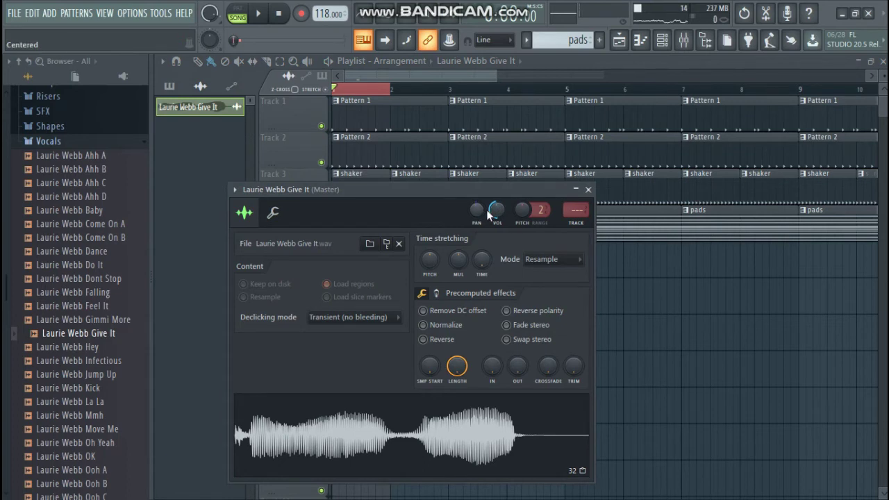
{"action": "left_click", "coordinate": [574, 212]}
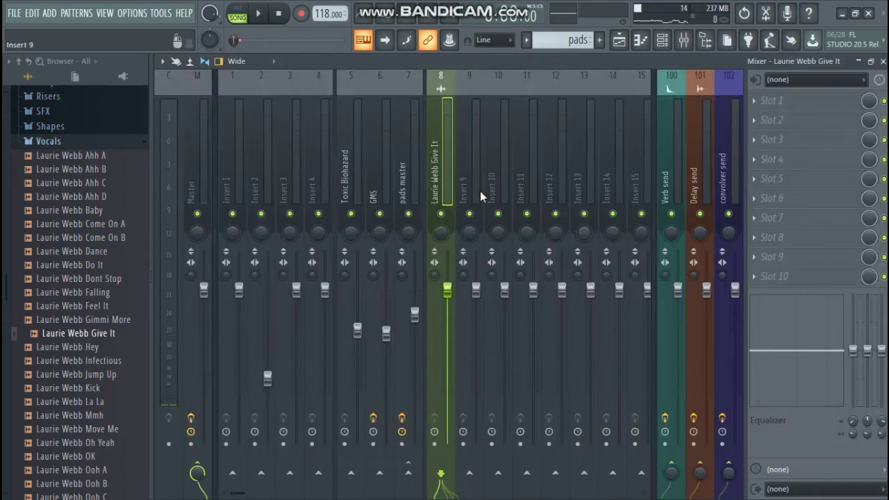
{"action": "key", "text": "space"}
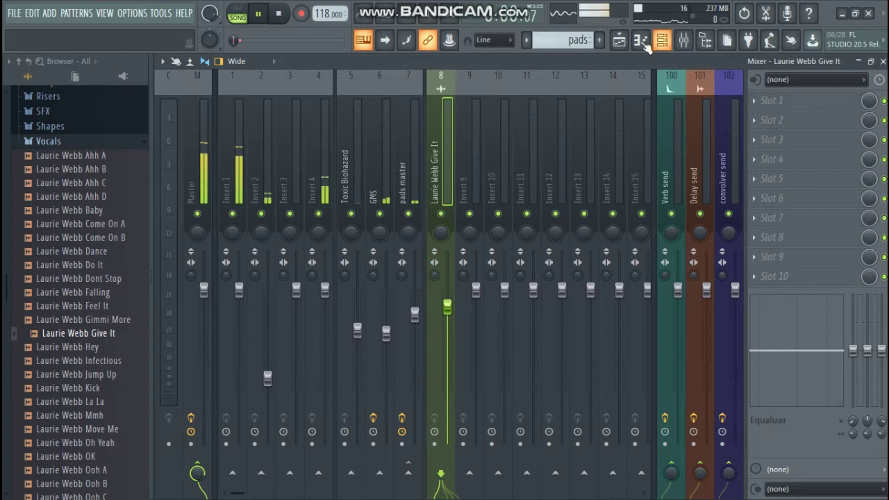
{"action": "left_click", "coordinate": [619, 40]}
{"action": "key", "text": "space"}
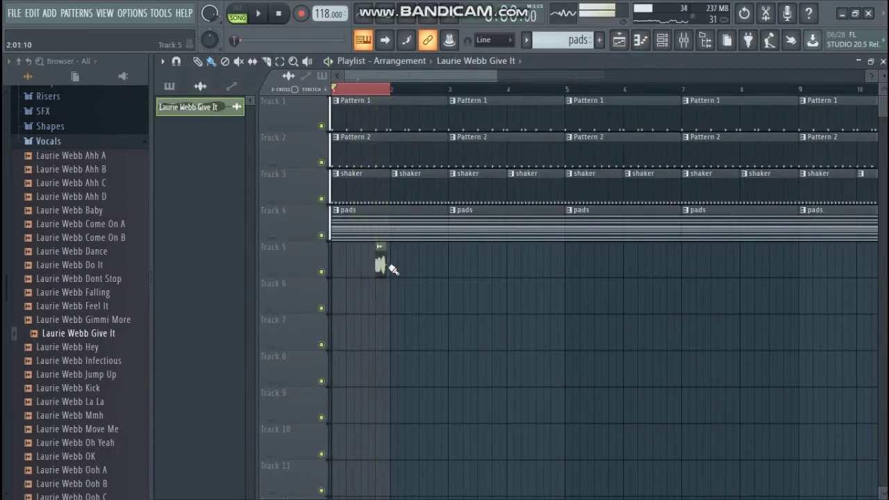
- Set the Give It vocal's time-stretching mode to Auto and lower its pitch well below the original while listening to the loop
{"action": "double_click", "coordinate": [380, 264]}
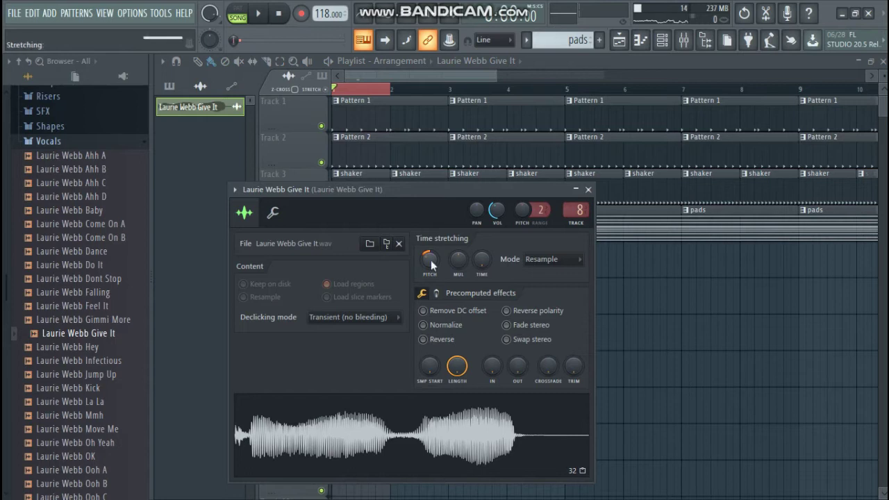
{"action": "key", "text": "space"}
{"action": "mouse_move", "coordinate": [429, 267]}
{"action": "left_mouse_down"}
{"action": "mouse_move", "coordinate": [428, 284]}
{"action": "mouse_move", "coordinate": [427, 268]}
{"action": "left_mouse_up"}
{"action": "key", "text": "space"}
{"action": "key", "text": "space"}
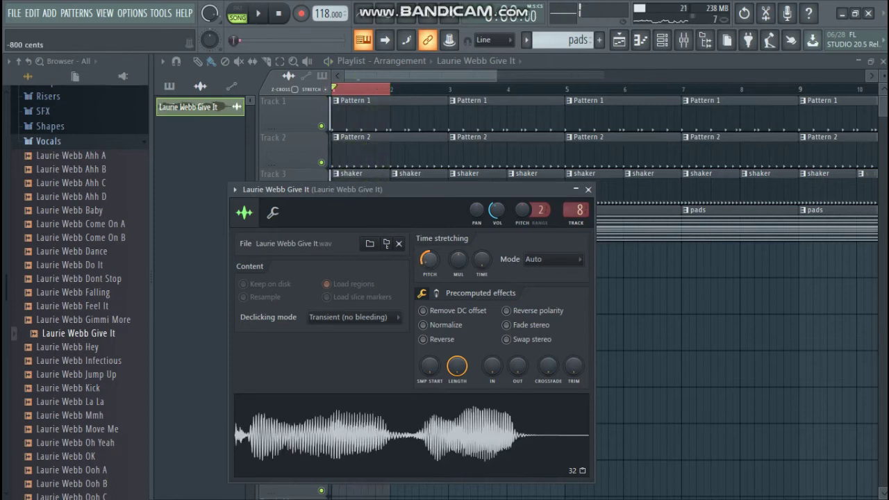
{"action": "key", "text": "space"}
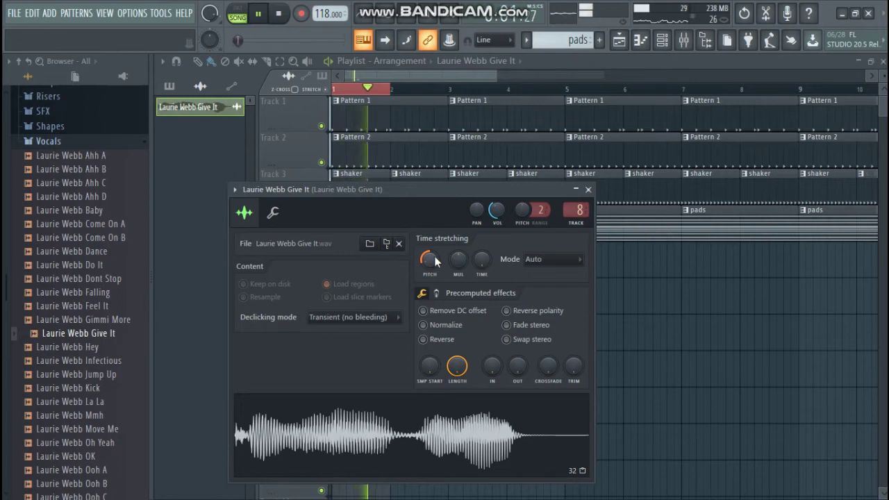
{"action": "left_click_drag", "start_coordinate": [435, 263], "coordinate": [429, 261]}
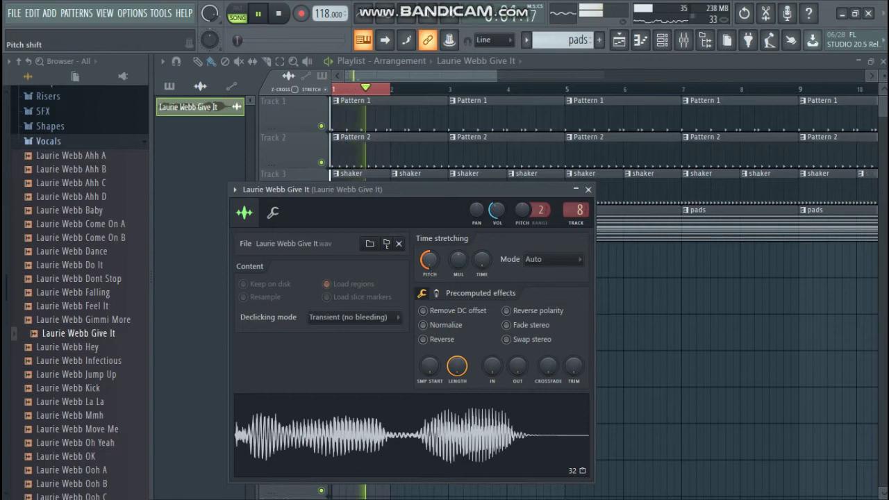
{"action": "key", "text": "space"}
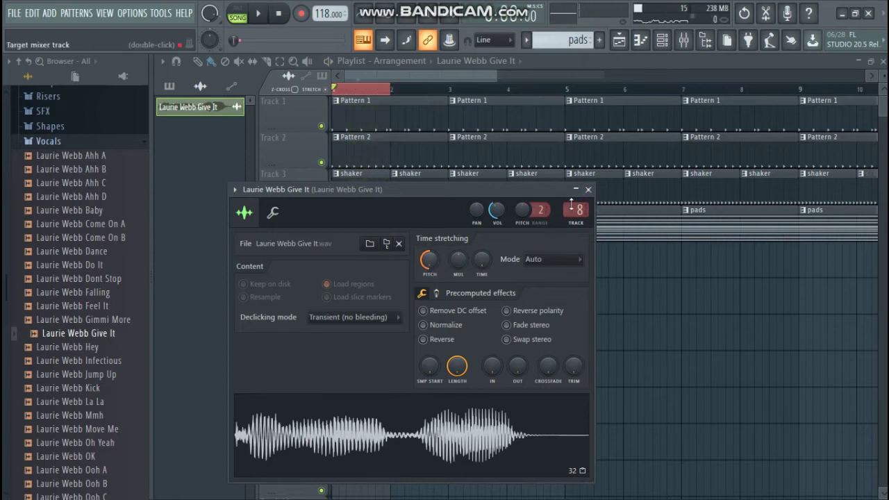
{"action": "left_click", "coordinate": [588, 190]}
- Load Fruity Parametric EQ 2 into the first slot of the vocal's mixer track and start playback
{"action": "left_click", "coordinate": [683, 42]}
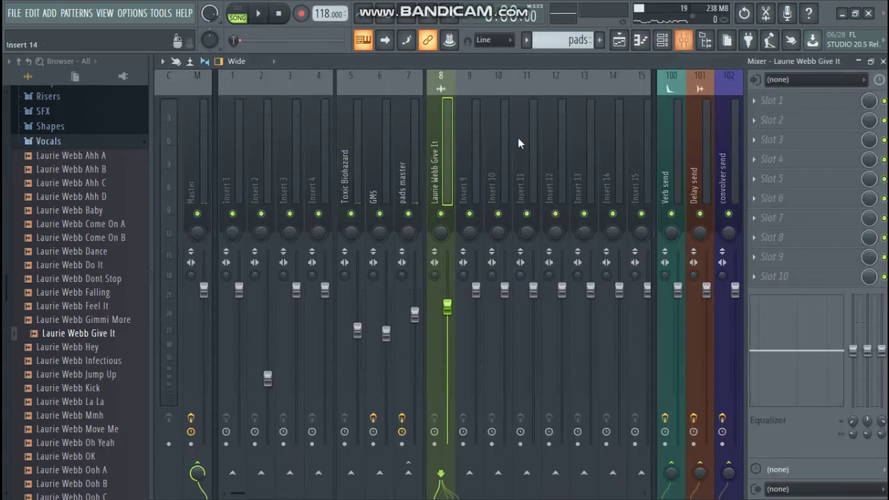
{"action": "left_click", "coordinate": [816, 103]}
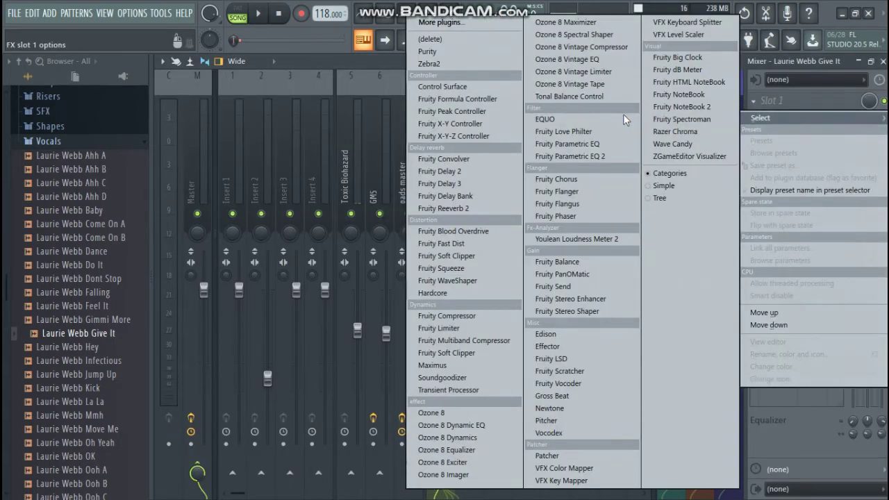
{"action": "left_click", "coordinate": [605, 156]}
{"action": "key", "text": "space"}
- Try a low-pass filter on band 1 of the vocal's Parametric EQ 2
{"action": "right_click", "coordinate": [254, 261]}
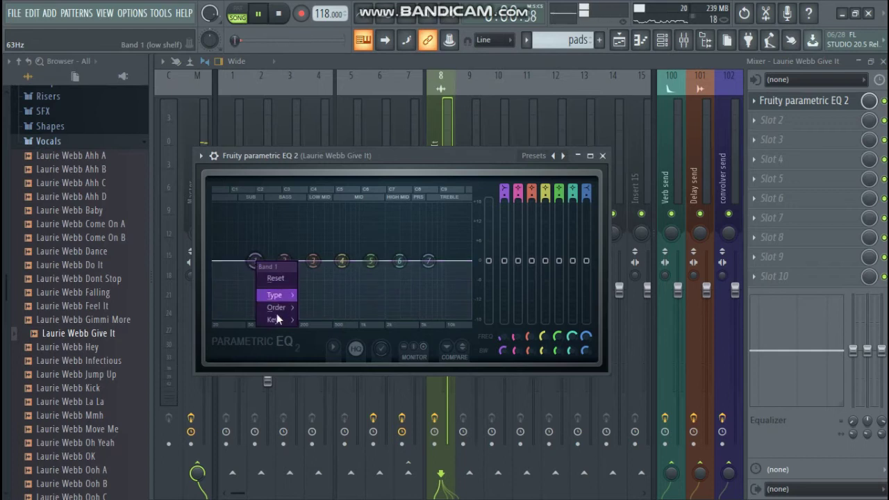
{"action": "mouse_move", "coordinate": [277, 308]}
{"action": "left_click", "coordinate": [316, 310]}
{"action": "right_click", "coordinate": [255, 261]}
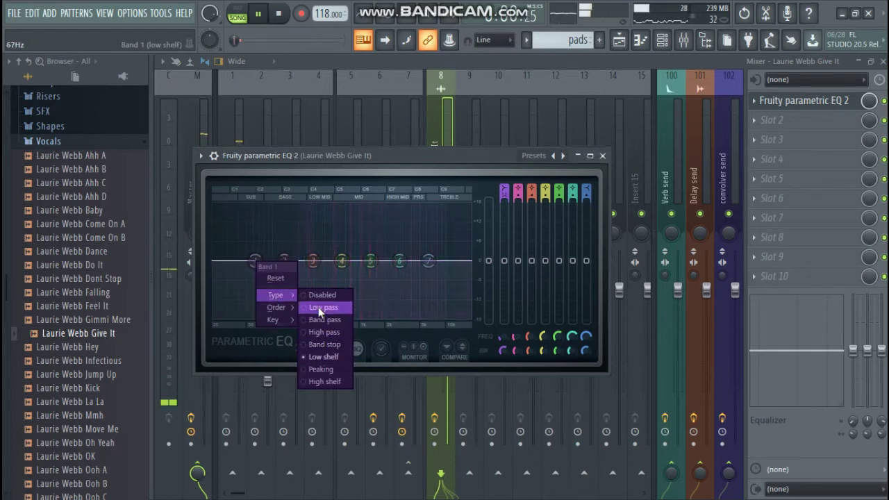
{"action": "left_click", "coordinate": [318, 307]}
- Change band 1 of the vocal's EQ to high pass and move its cutoff to about 342 Hz
{"action": "right_click", "coordinate": [255, 261]}
{"action": "mouse_move", "coordinate": [275, 297]}
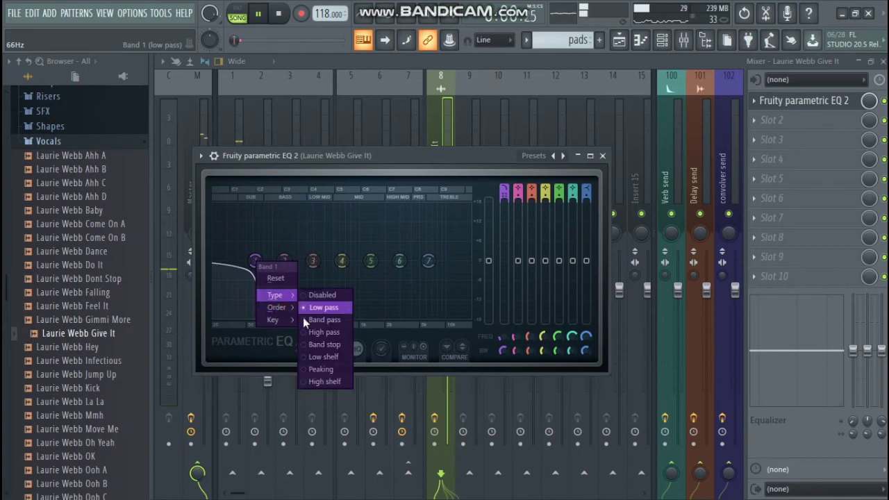
{"action": "left_click", "coordinate": [312, 332]}
{"action": "left_click_drag", "start_coordinate": [255, 261], "coordinate": [317, 261]}
{"action": "key", "text": "space"}
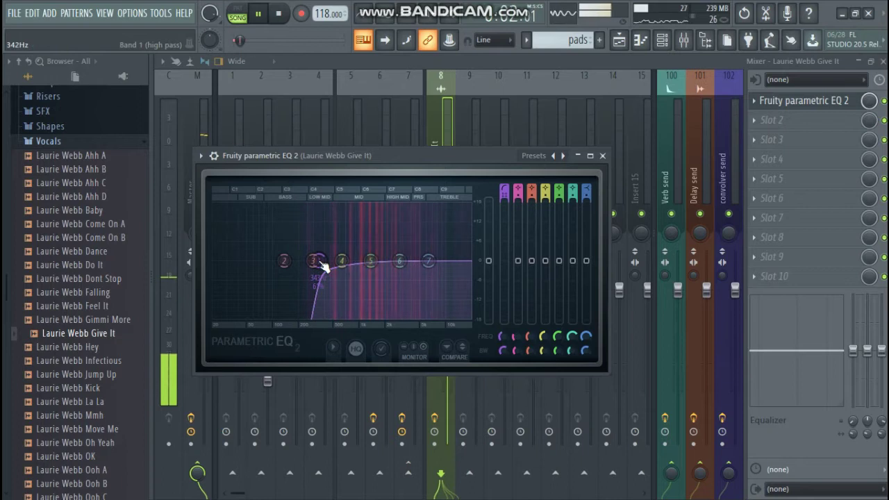
{"action": "left_click", "coordinate": [602, 156]}
- Raise the vocal track's sends to the reverb, delay and convolver tracks, and lower its fader during playback
{"action": "left_click", "coordinate": [775, 120]}
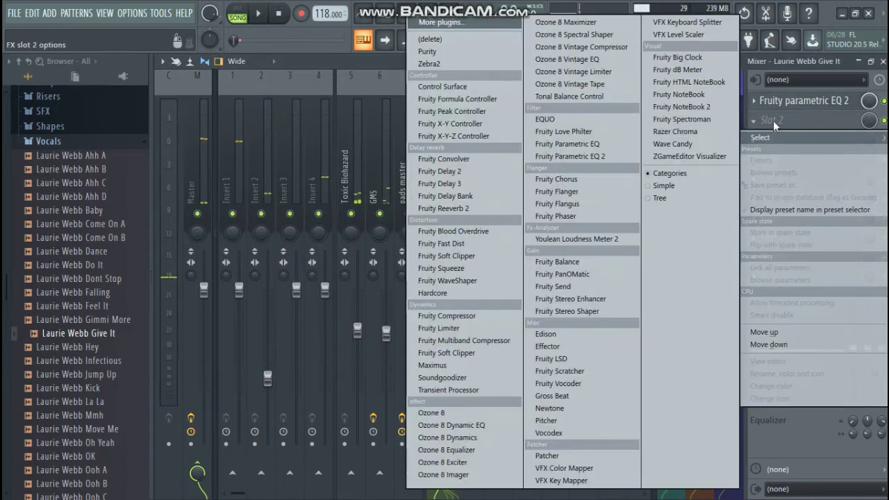
{"action": "left_click", "coordinate": [766, 103]}
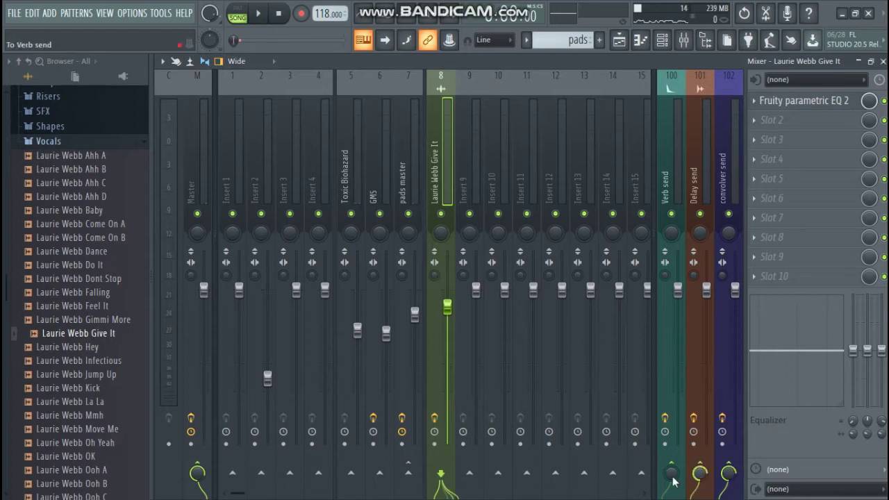
{"action": "key", "text": "space"}
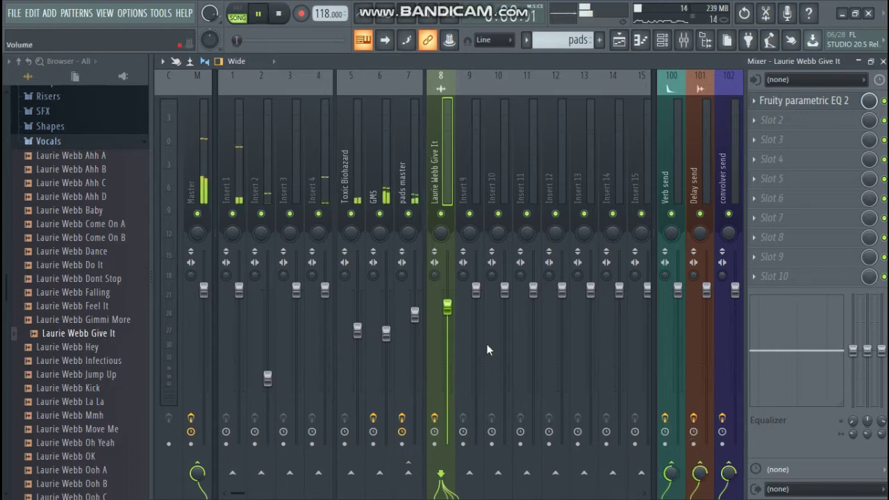
{"action": "left_click_drag", "start_coordinate": [449, 318], "coordinate": [451, 340]}
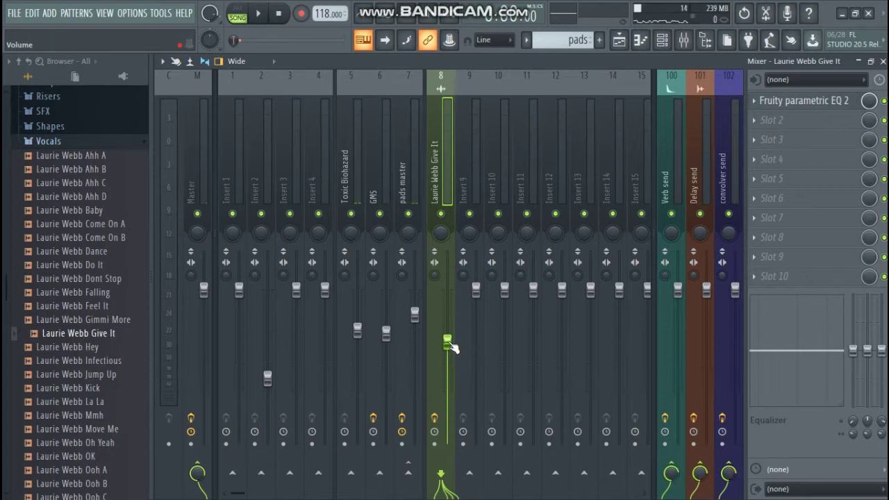
- Lower the vocal track's mixer fader slightly while the song plays, and stop playback
{"action": "key", "text": "space"}
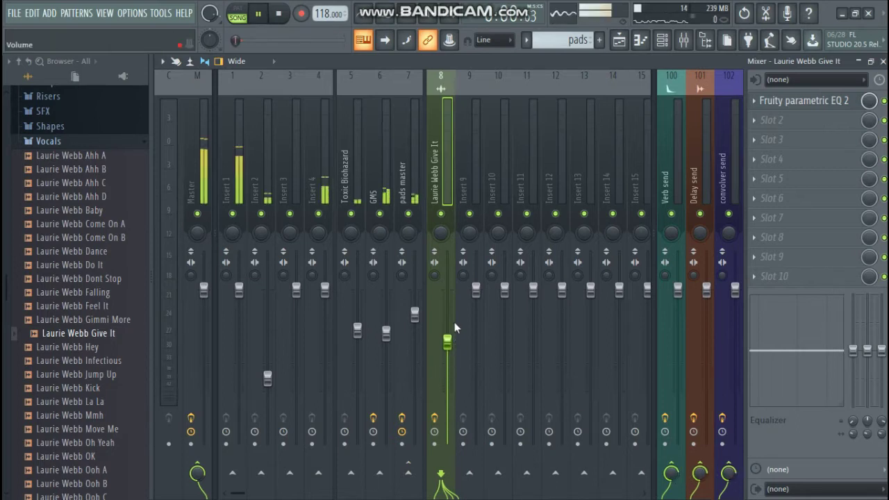
{"action": "left_click_drag", "start_coordinate": [450, 339], "coordinate": [450, 342]}
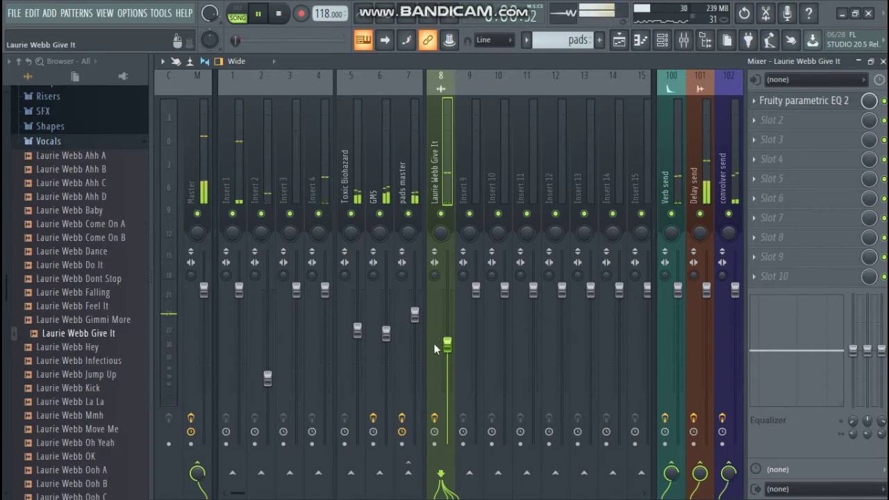
{"action": "key", "text": "space"}
- Clear the playlist time selection and repeat the vocal clip every two bars on Track 5 up to bar 16 during playback
{"action": "left_click", "coordinate": [620, 41]}
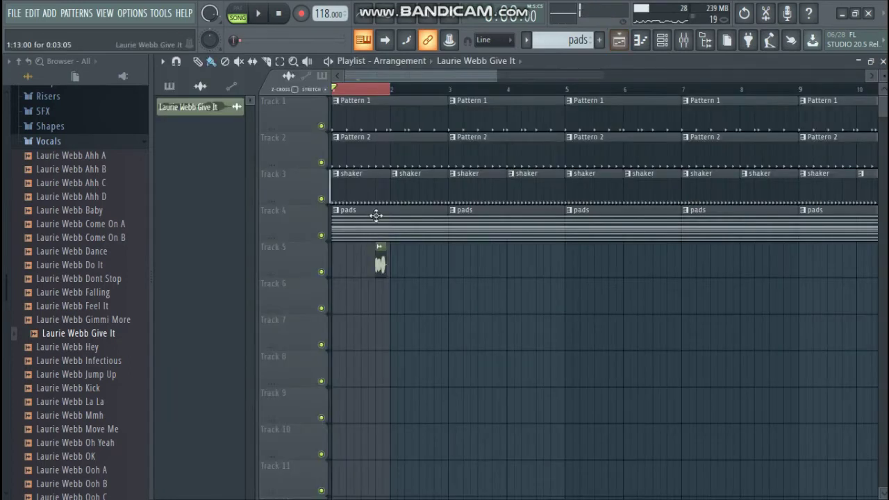
{"action": "right_click", "coordinate": [384, 94]}
{"action": "mouse_move", "coordinate": [415, 275]}
{"action": "left_mouse_down"}
{"action": "mouse_move", "coordinate": [378, 264]}
{"action": "mouse_move", "coordinate": [414, 272]}
{"action": "left_mouse_up"}
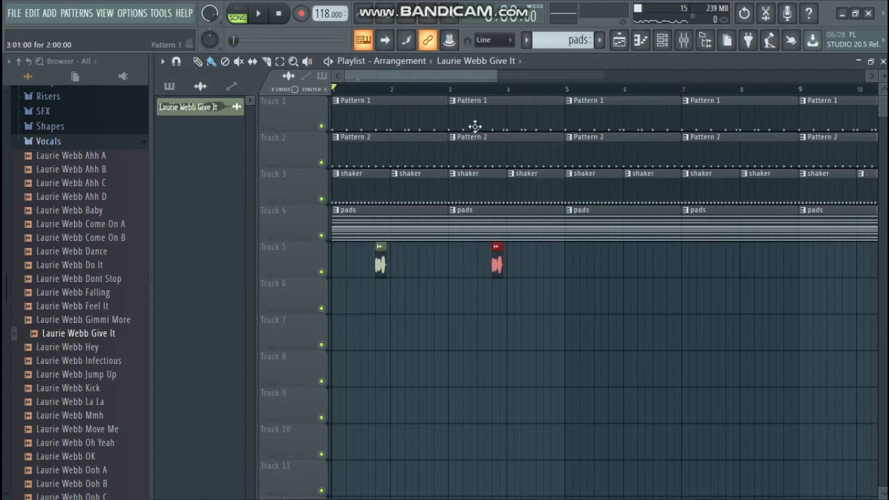
{"action": "scroll", "coordinate": [479, 118], "scroll_direction": "down", "scroll_amount": 2}
{"action": "left_click_drag", "start_coordinate": [559, 267], "coordinate": [362, 281]}
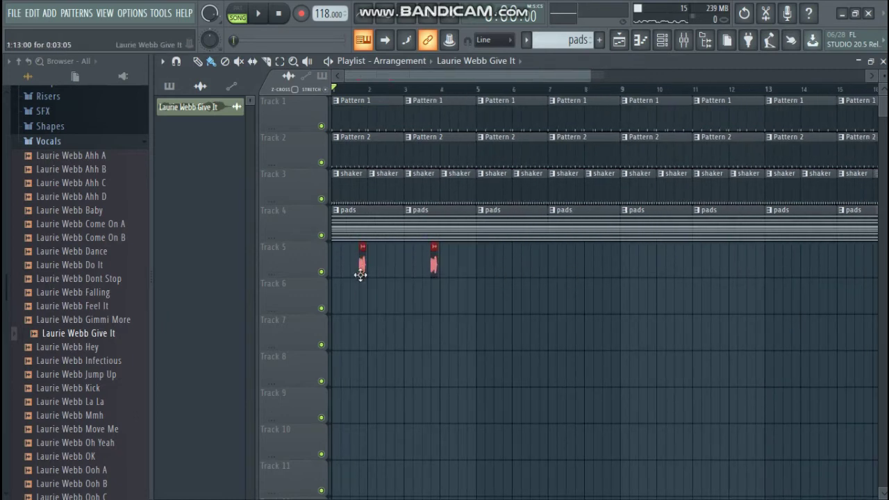
{"action": "key", "text": "space"}
{"action": "scroll", "coordinate": [568, 273], "scroll_direction": "down", "scroll_amount": 2}
{"action": "left_click_drag", "start_coordinate": [555, 271], "coordinate": [514, 271]}
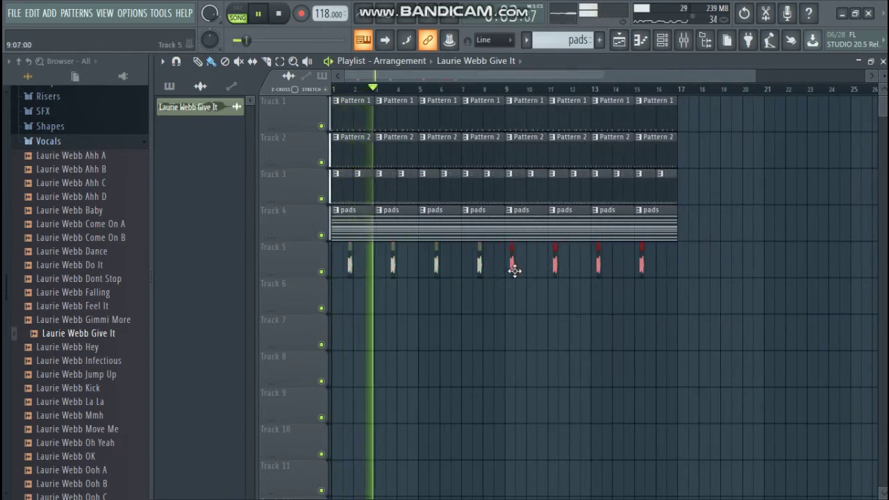
- Lower the time-stretching pitch in the vocal clip's channel settings while listening, and stop playback
{"action": "double_click", "coordinate": [517, 266]}
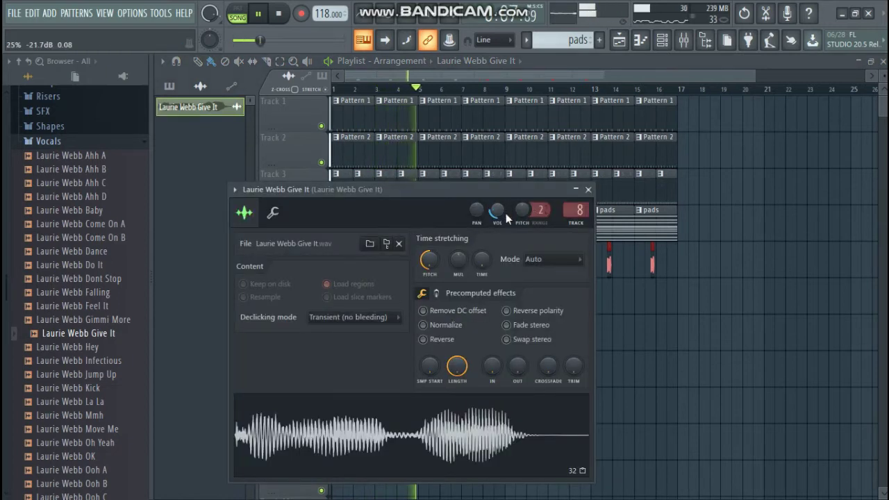
{"action": "left_click", "coordinate": [658, 343]}
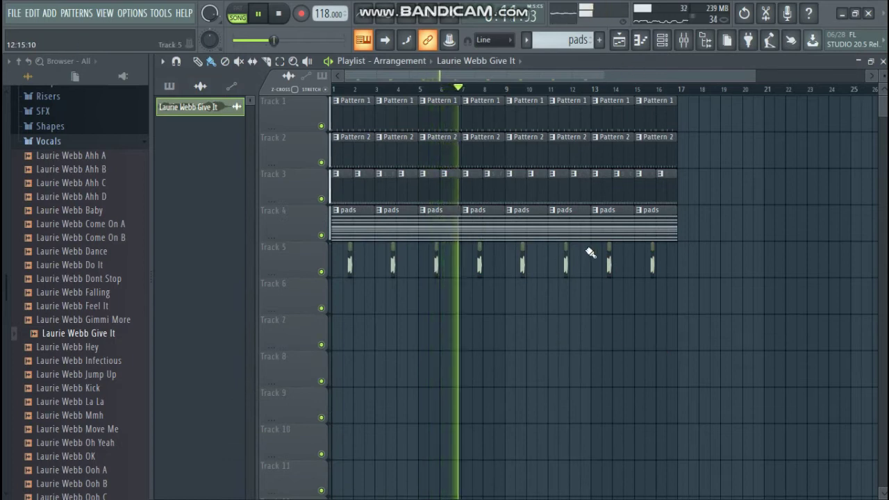
{"action": "double_click", "coordinate": [568, 264]}
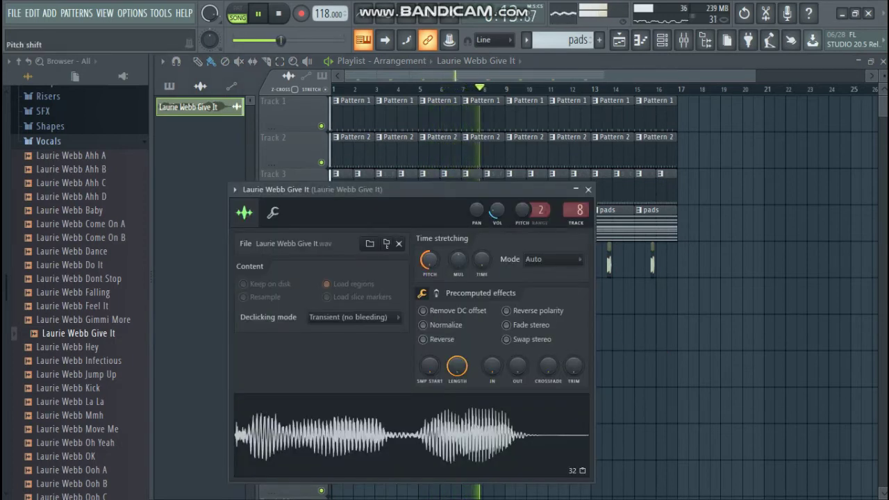
{"action": "left_click_drag", "start_coordinate": [429, 260], "coordinate": [454, 291]}
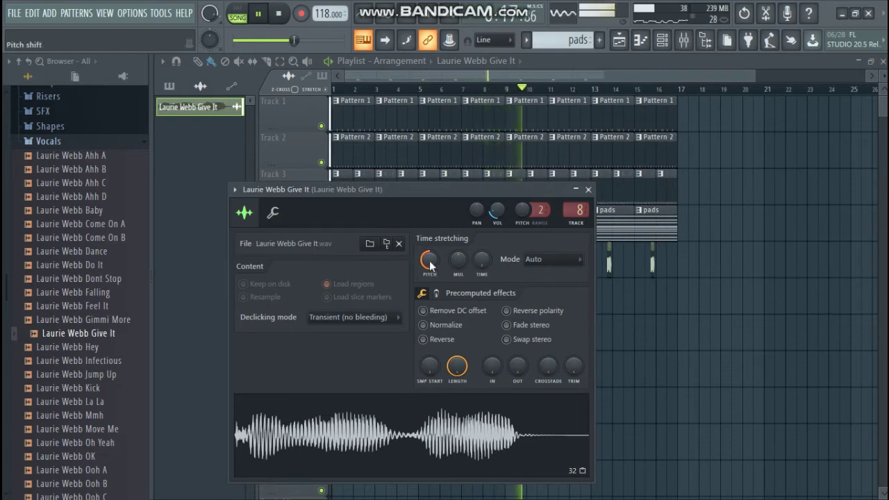
{"action": "key", "text": "space"}
{"action": "left_click", "coordinate": [588, 189]}
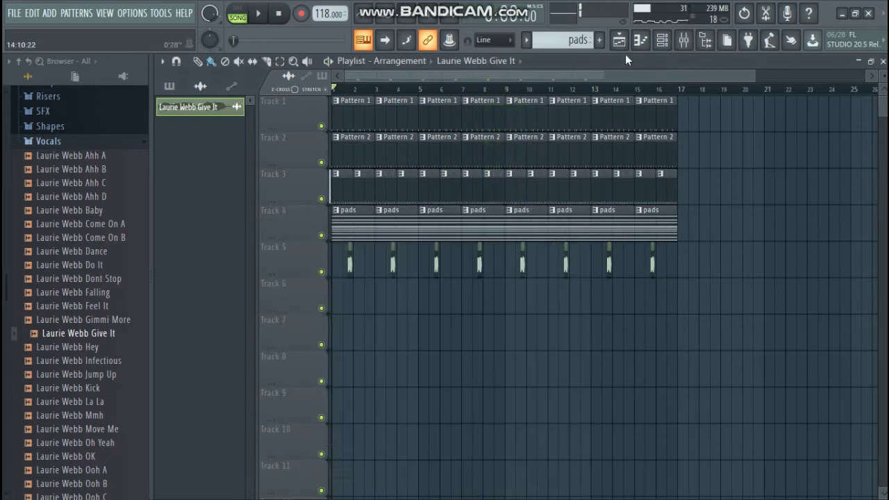
- Create a new pattern named base1 with the song playing
{"action": "left_click", "coordinate": [662, 42]}
{"action": "scroll", "coordinate": [310, 71], "scroll_direction": "down", "scroll_amount": 1}
{"action": "key", "text": "space"}
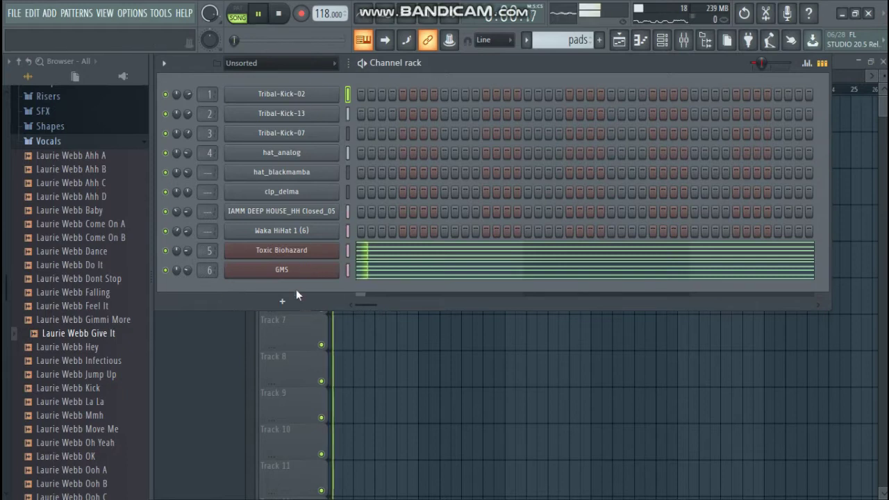
{"action": "left_click", "coordinate": [598, 39]}
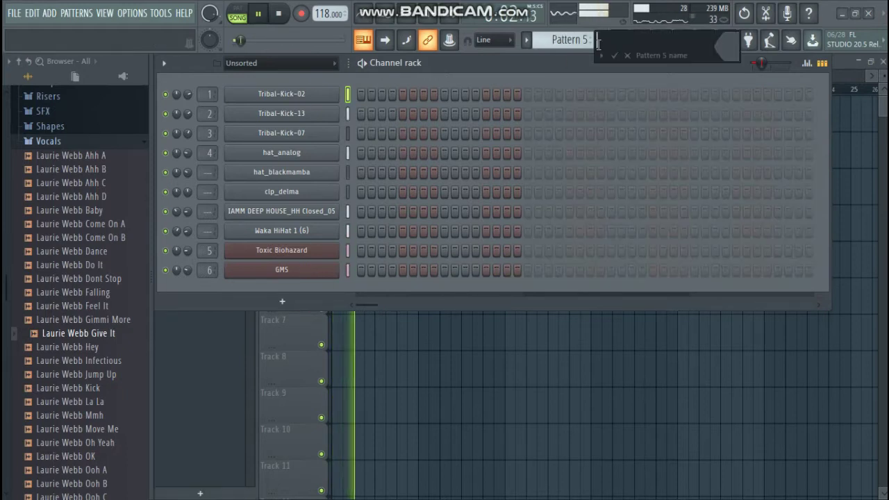
{"action": "type", "text": "base1"}
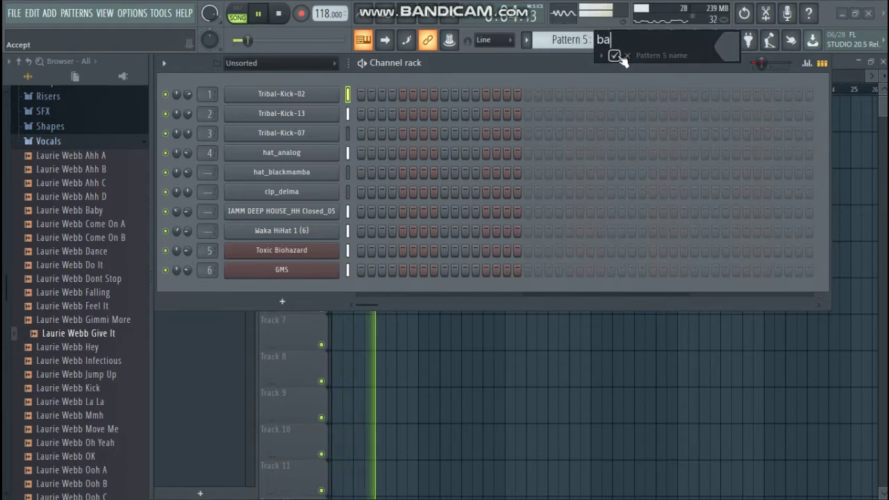
{"action": "left_click", "coordinate": [615, 56]}
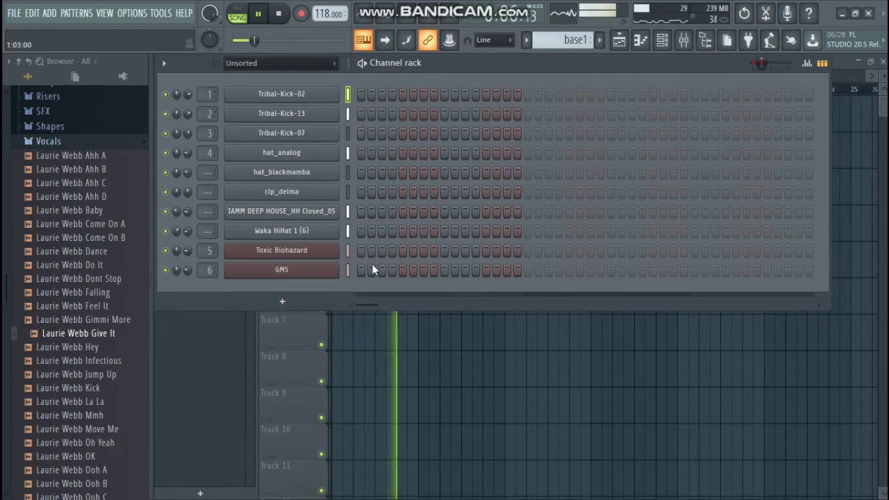
- Add a ravity(S) synth channel and pick Sqr Env from its factory Bass Synth presets
{"action": "left_click", "coordinate": [281, 301]}
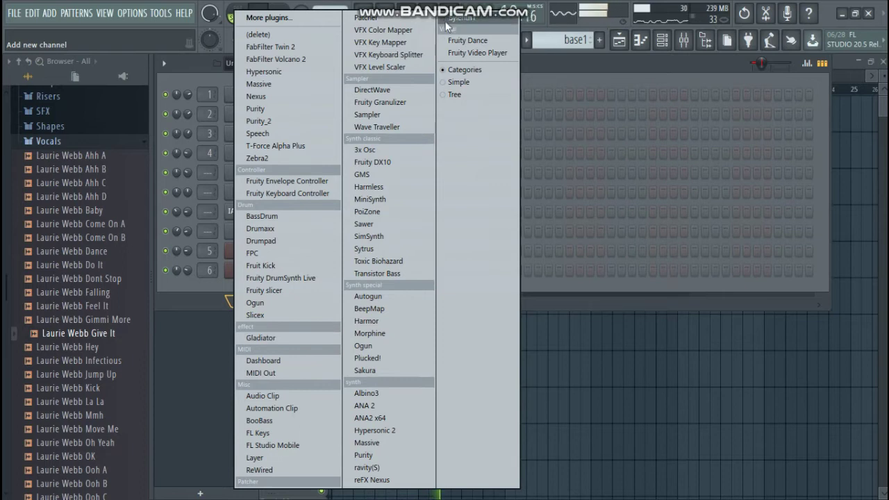
{"action": "left_click", "coordinate": [375, 469]}
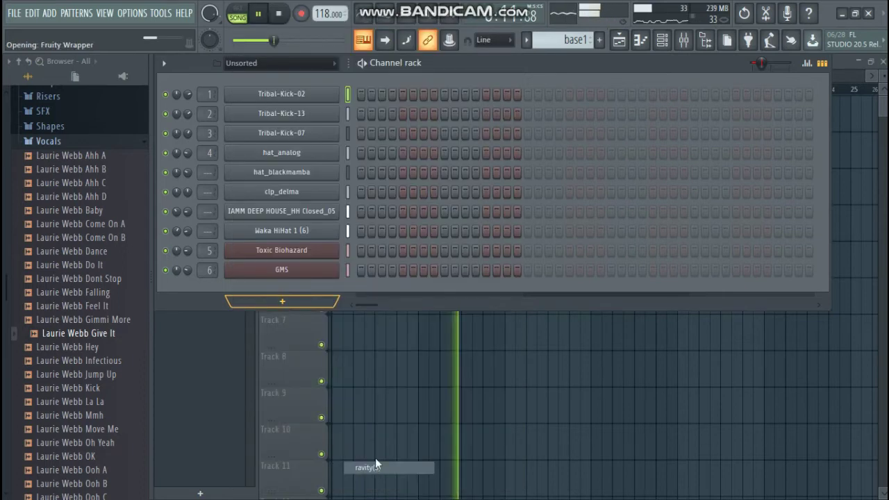
{"action": "left_click", "coordinate": [469, 240]}
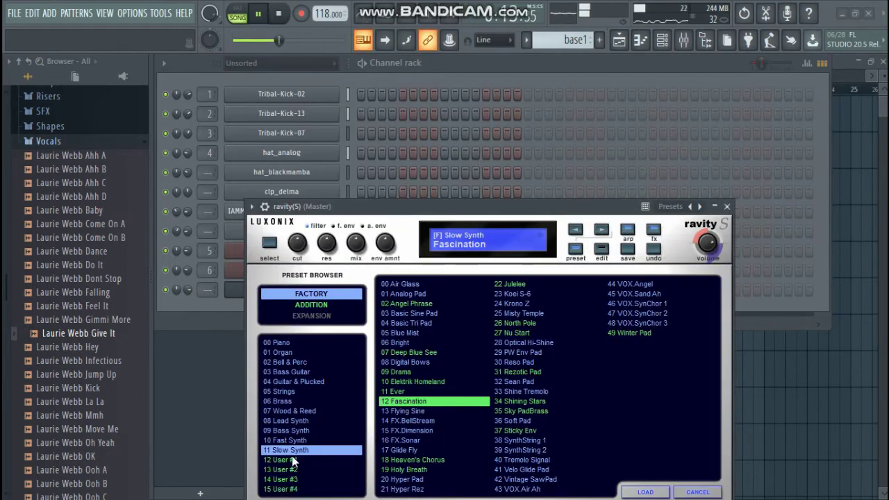
{"action": "left_click", "coordinate": [296, 431]}
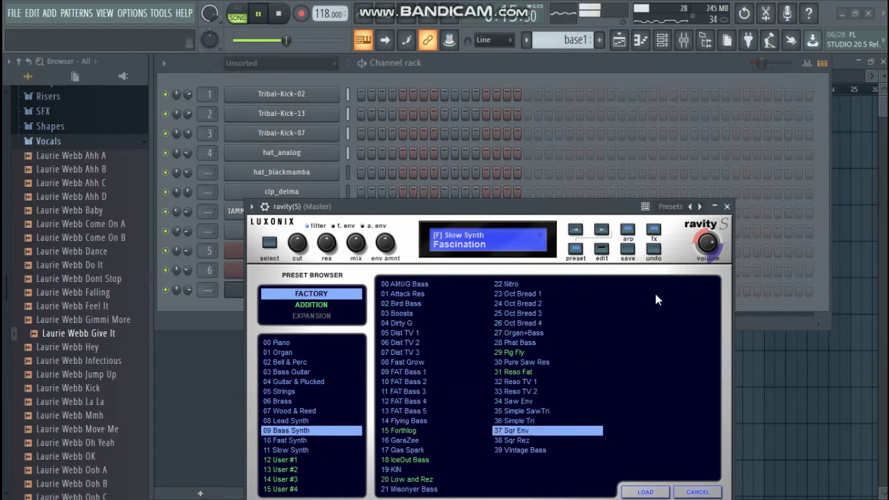
{"action": "left_click", "coordinate": [727, 206]}
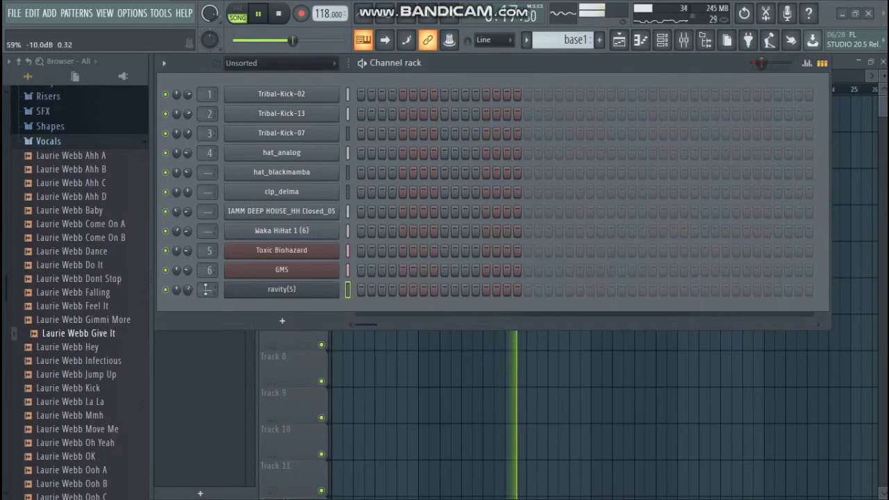
- Draw a bass note for ravity(S) in the piano roll, shorten it to one beat and place it on D#3 in bar 1
{"action": "right_click", "coordinate": [344, 281]}
{"action": "left_click", "coordinate": [363, 288]}
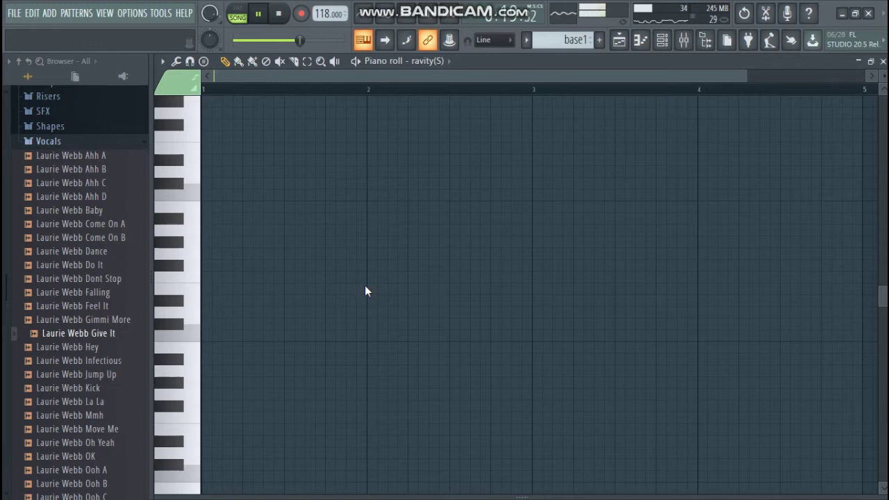
{"action": "left_click", "coordinate": [344, 289]}
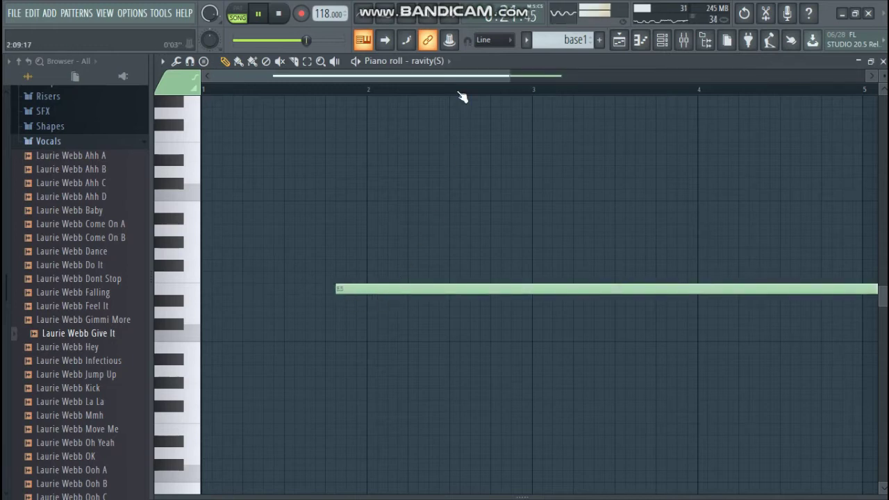
{"action": "scroll", "coordinate": [458, 92], "scroll_direction": "down", "scroll_amount": 2}
{"action": "left_click_drag", "start_coordinate": [557, 293], "coordinate": [287, 293]}
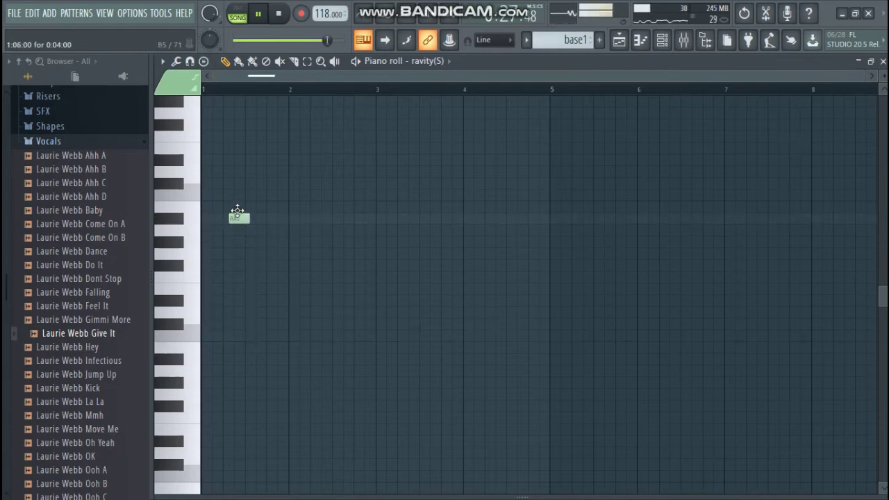
{"action": "left_click_drag", "start_coordinate": [248, 449], "coordinate": [252, 314]}
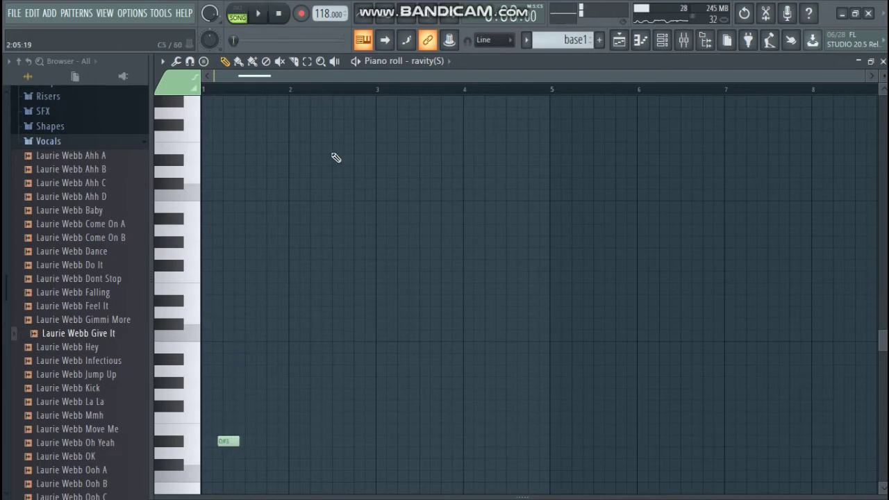
- Place a four-bar base1 clip on playlist Track 6, repeat it through bar 16 and play the song
{"action": "left_click", "coordinate": [619, 39]}
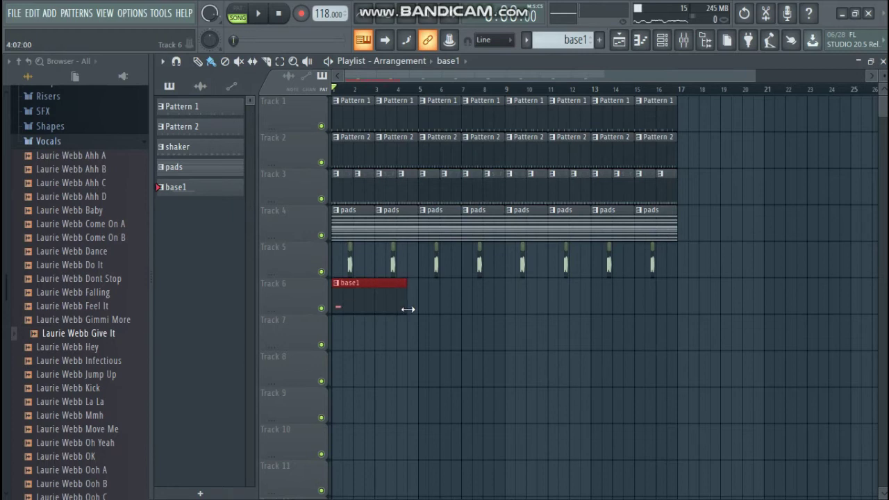
{"action": "key", "text": "ctrl+b"}
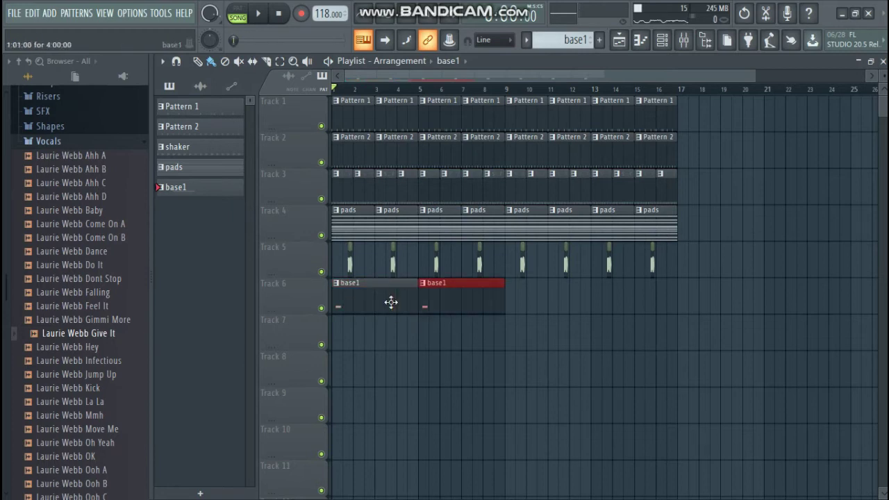
{"action": "key", "text": "ctrl+b"}
{"action": "key", "text": "ctrl+b"}
{"action": "key", "text": "space"}
- Move ravity(S)'s D#3 note slightly later so it starts on the second beat of bar 1, and play the song
{"action": "left_click", "coordinate": [662, 39]}
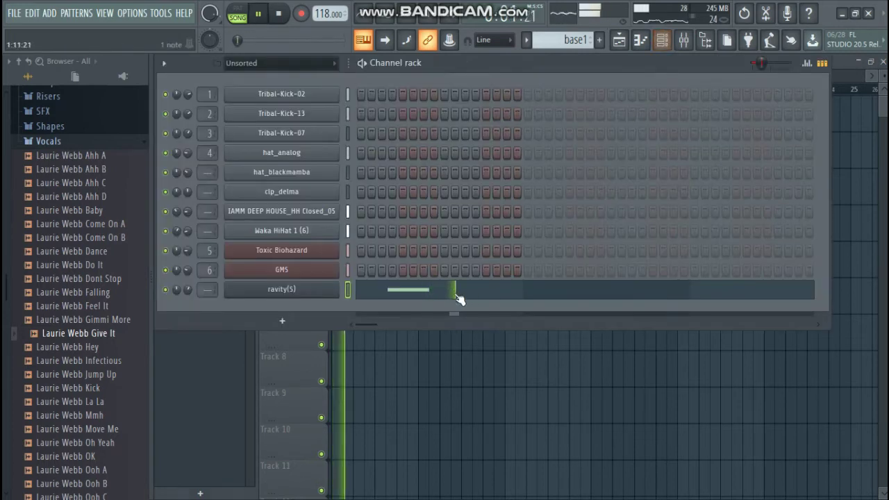
{"action": "left_click", "coordinate": [410, 301]}
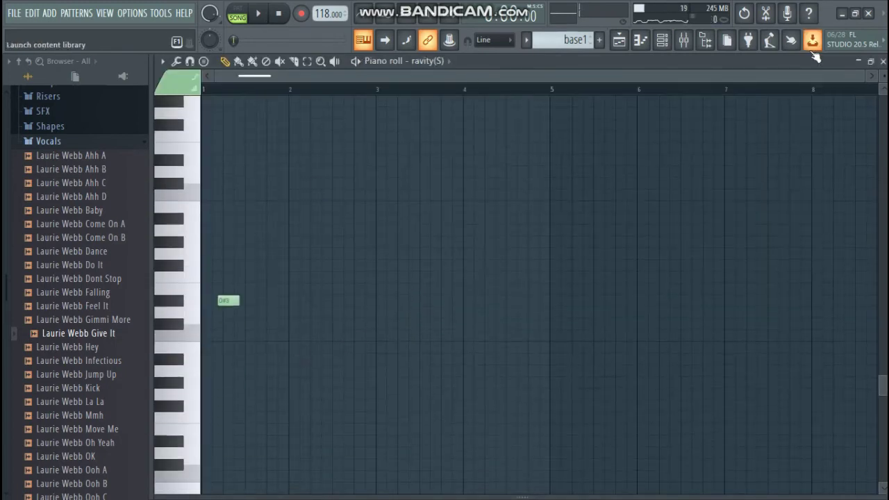
{"action": "left_click_drag", "start_coordinate": [863, 74], "coordinate": [467, 74]}
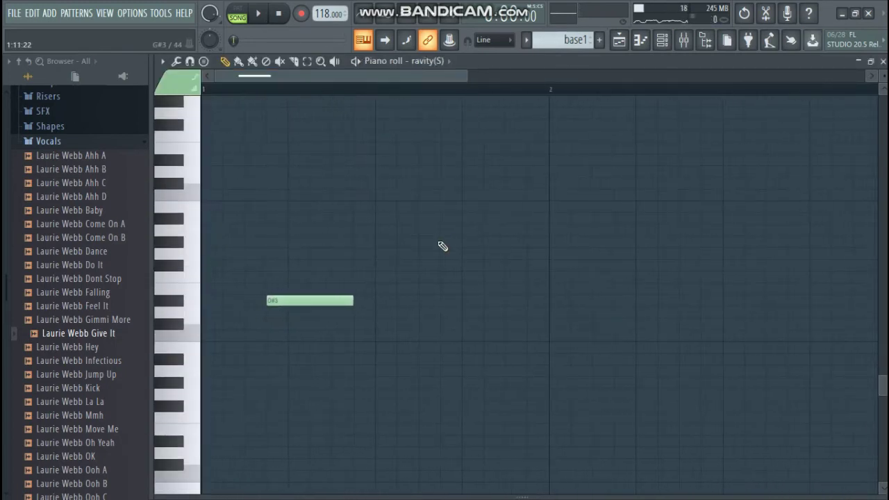
{"action": "left_click_drag", "start_coordinate": [330, 302], "coordinate": [351, 302]}
{"action": "key", "text": "space"}
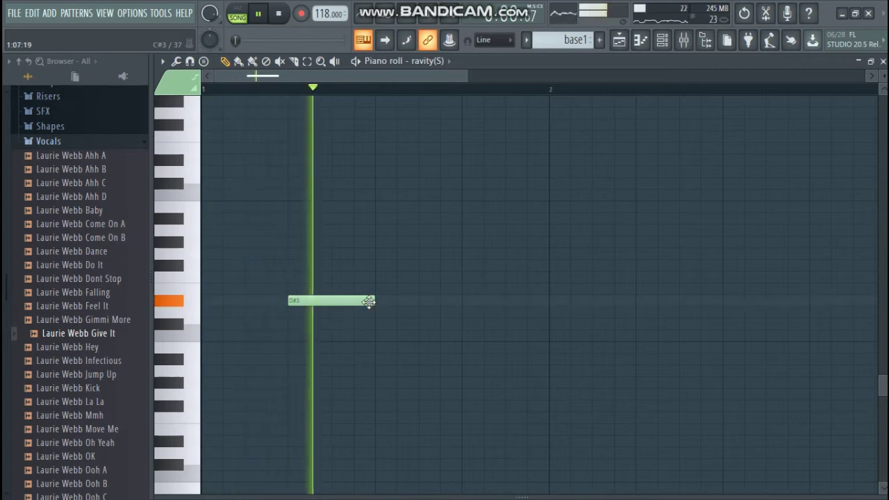
- Open the edit page of ravity(S)'s Sqr Env sound and set layer 1's filter envelope amount to 67.5%
{"action": "left_click", "coordinate": [662, 39]}
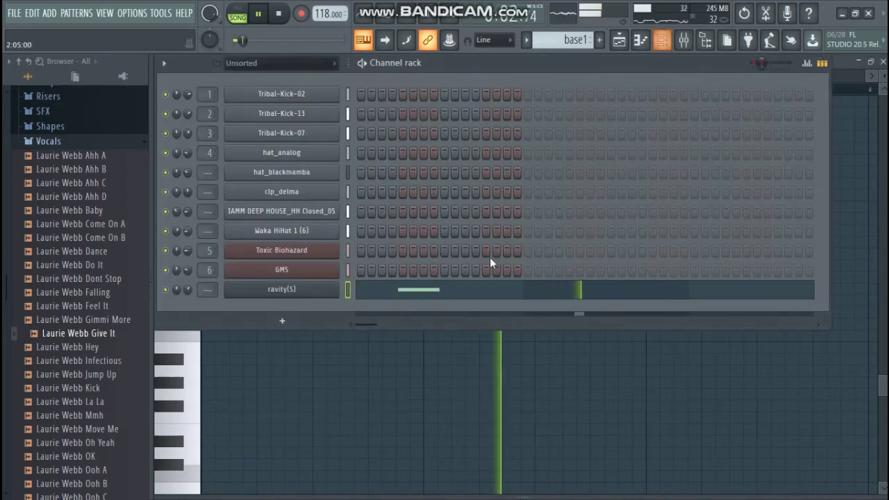
{"action": "left_click", "coordinate": [336, 290]}
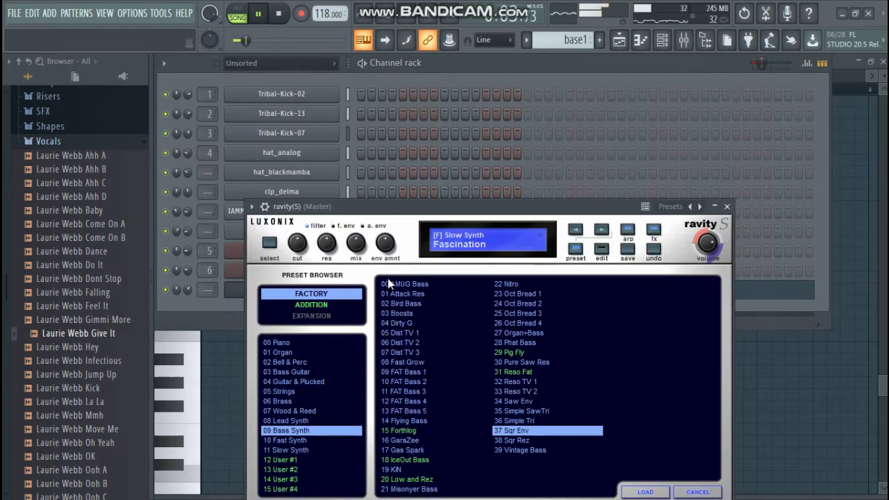
{"action": "left_click", "coordinate": [596, 252]}
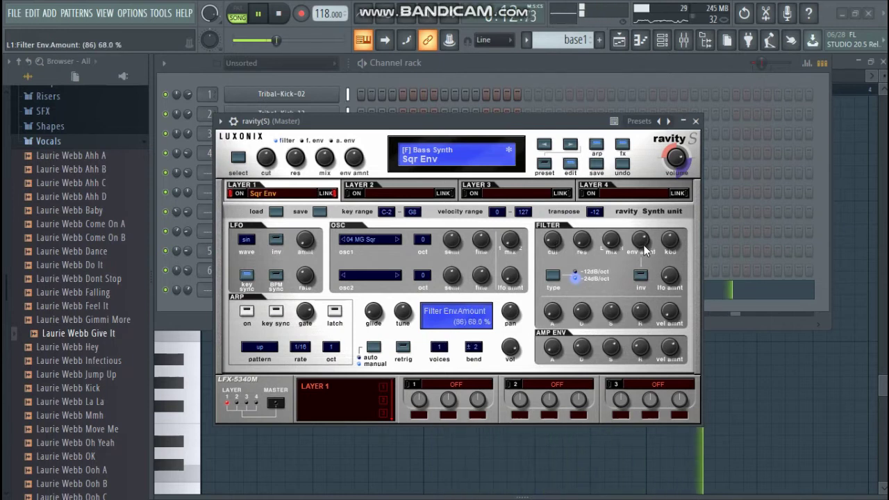
{"action": "scroll", "coordinate": [645, 250], "scroll_direction": "down", "scroll_amount": 1}
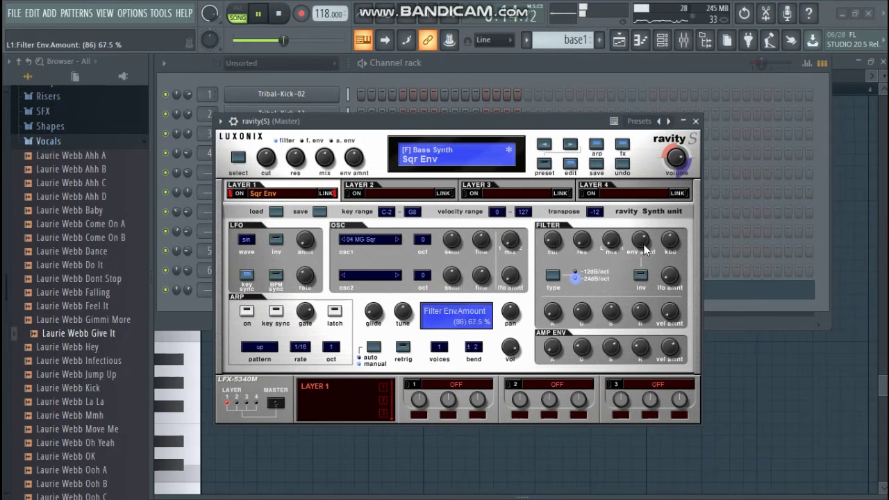
{"action": "left_click", "coordinate": [697, 123]}
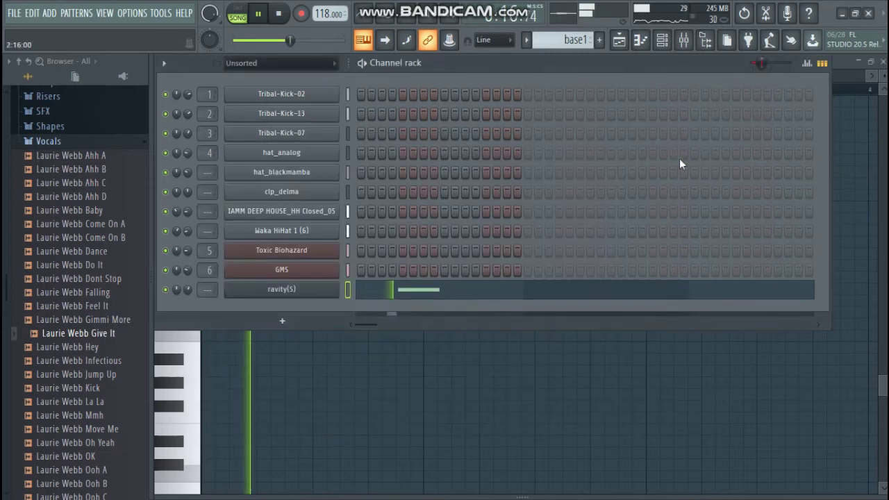
- Set layer 1's amp envelope attack in ravity(S) to 0.000 sec and return to the playlist while the song plays
{"action": "left_click", "coordinate": [281, 290]}
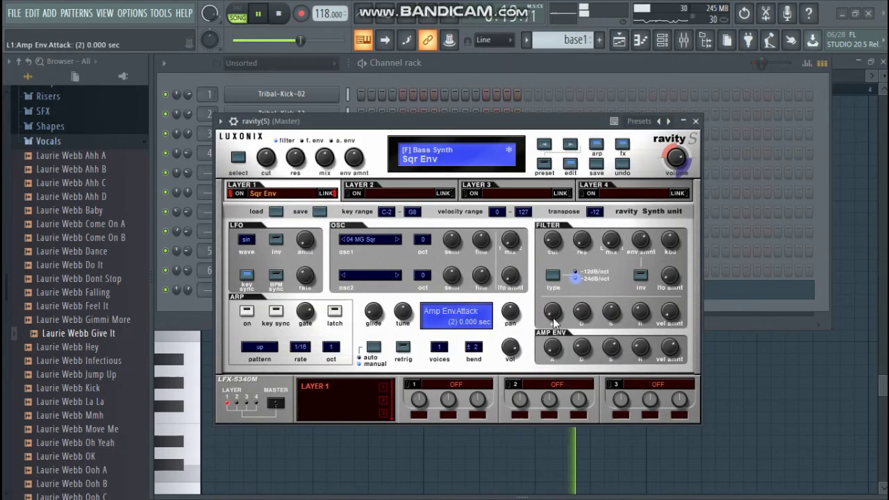
{"action": "left_click", "coordinate": [695, 120]}
{"action": "left_click", "coordinate": [635, 40]}
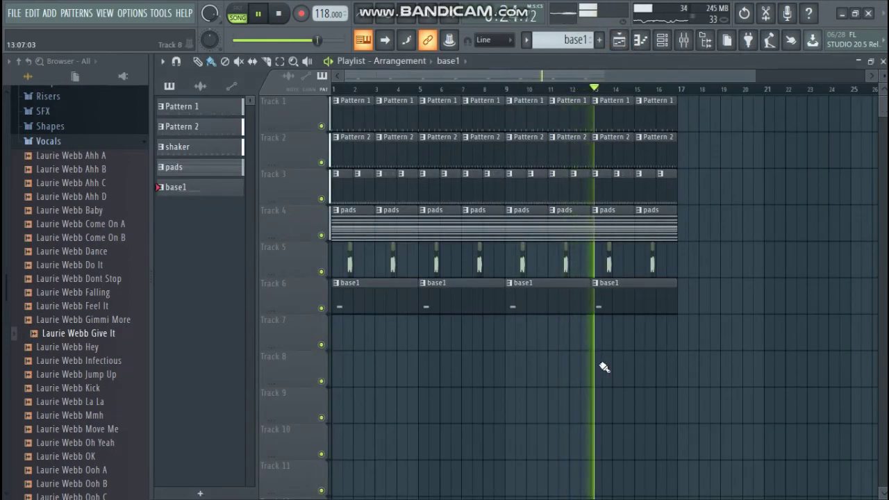
- Set layer 1's filter cutoff in ravity(S) to 24.1 Hz and stop the song
{"action": "left_click", "coordinate": [662, 40]}
{"action": "left_click", "coordinate": [319, 289]}
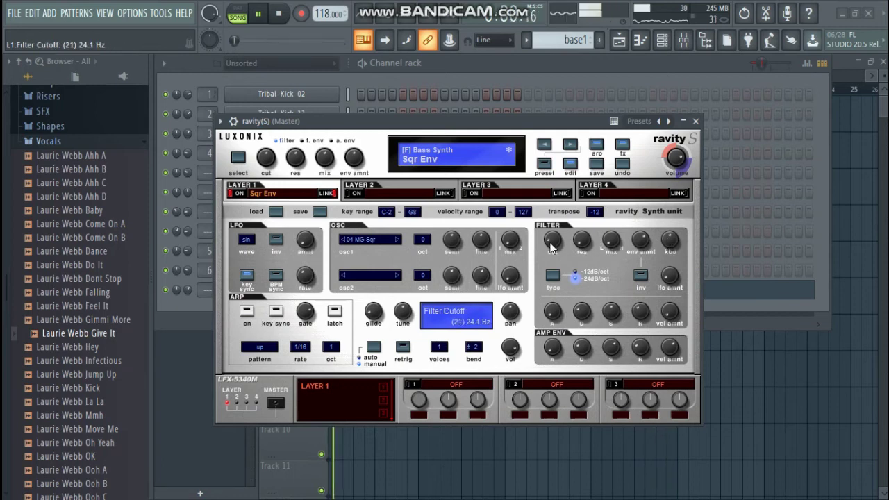
{"action": "left_click", "coordinate": [697, 121]}
{"action": "key", "text": "space"}
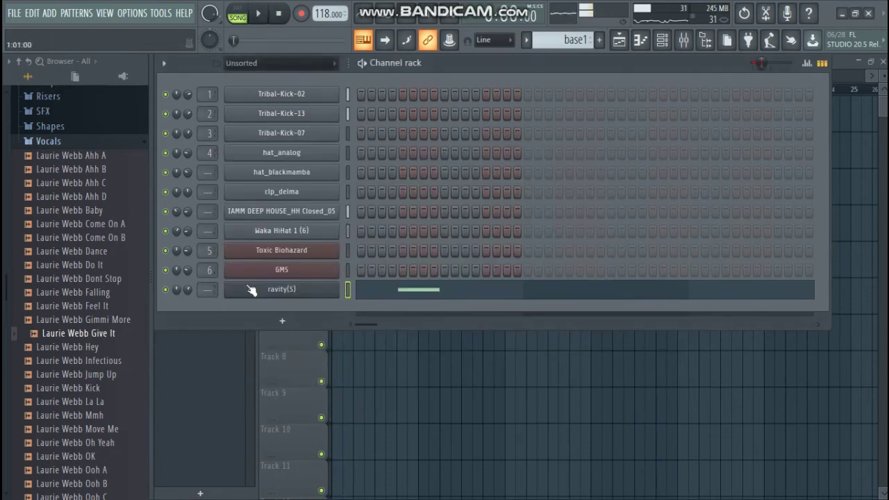
- Add a Fruity DX10 channel with the MetalBass preset and bring up its preset list again
{"action": "left_click", "coordinate": [313, 324]}
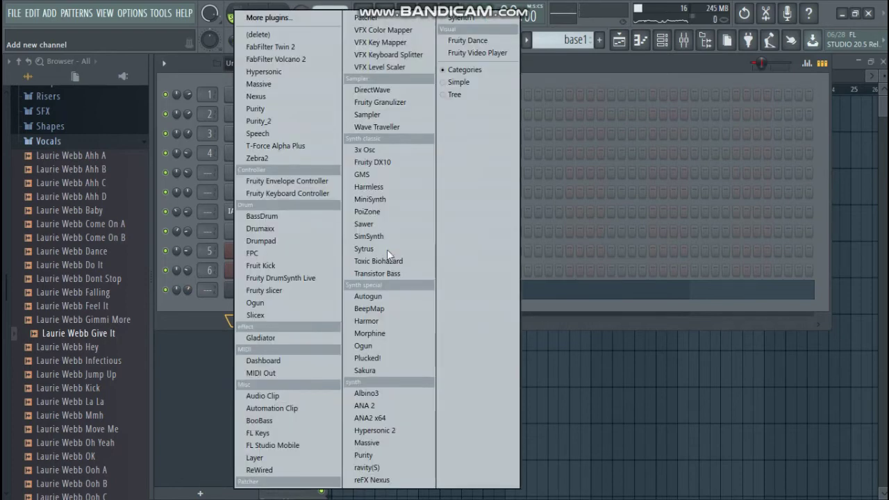
{"action": "left_click", "coordinate": [397, 163]}
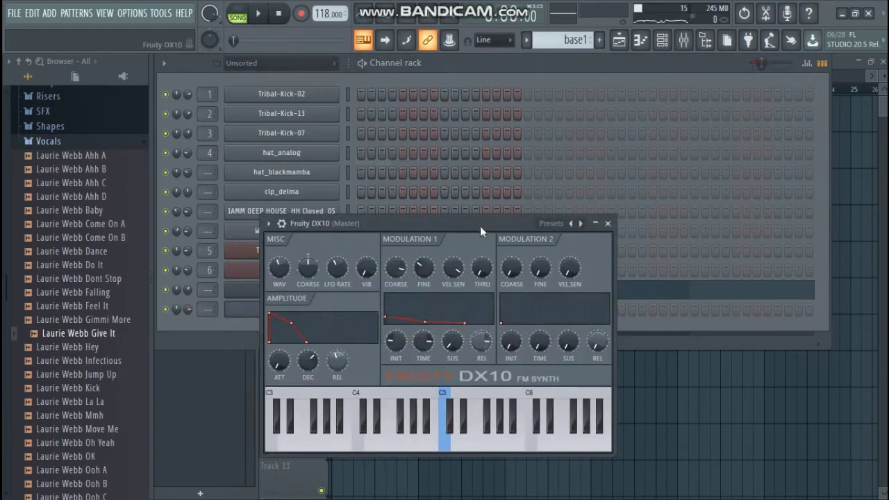
{"action": "left_click", "coordinate": [579, 224]}
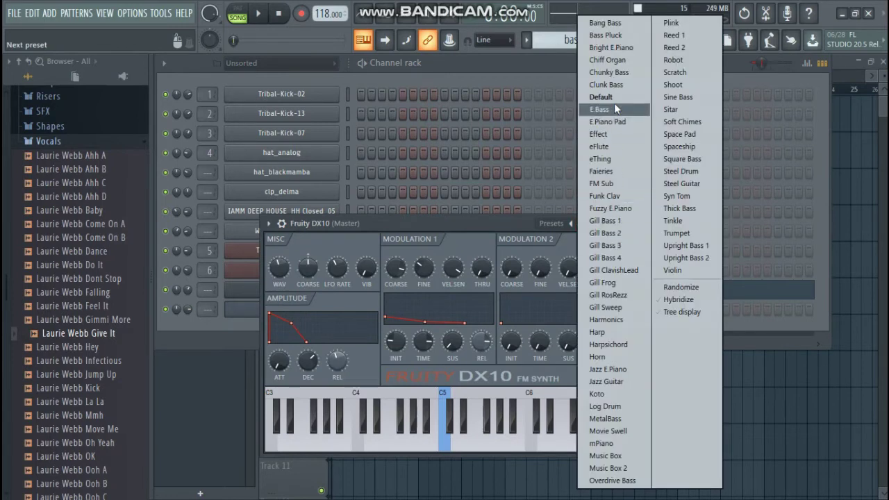
{"action": "left_click", "coordinate": [628, 417]}
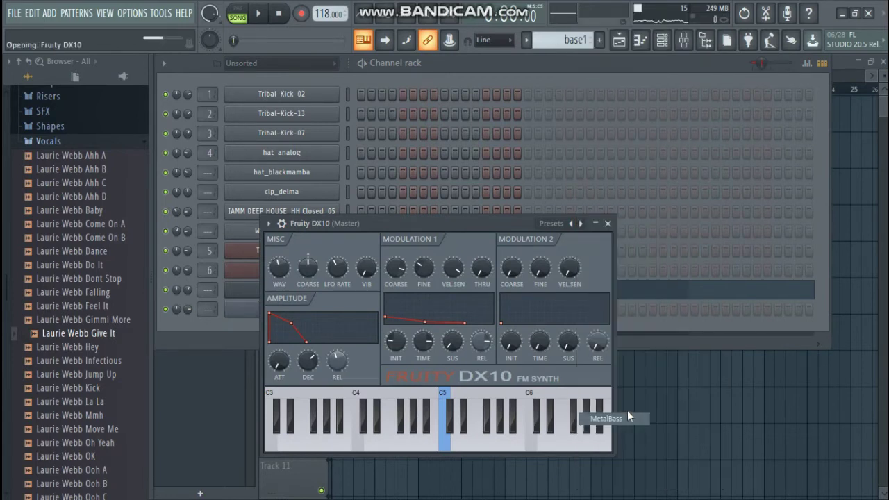
{"action": "left_click", "coordinate": [574, 224]}
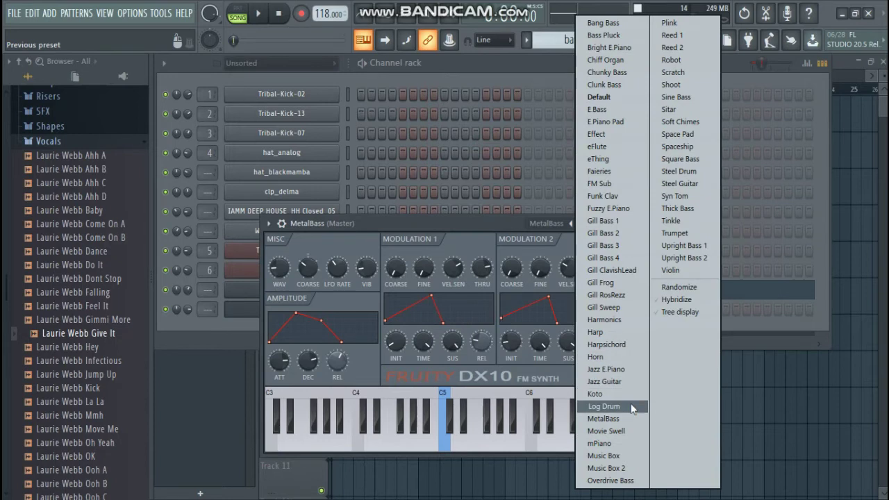
- Load the Log Drum preset in Fruity DX10 and open that channel's piano roll
{"action": "left_click", "coordinate": [603, 407]}
{"action": "left_click", "coordinate": [609, 223]}
{"action": "key", "text": "space"}
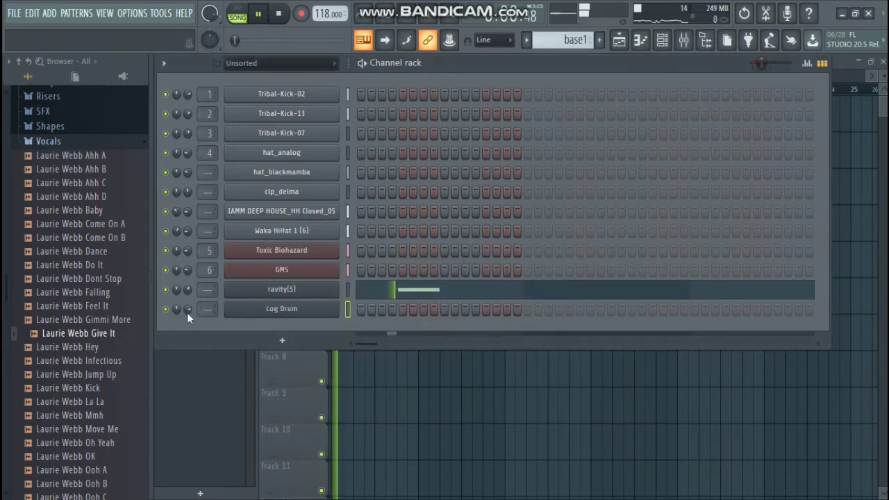
{"action": "right_click", "coordinate": [335, 308]}
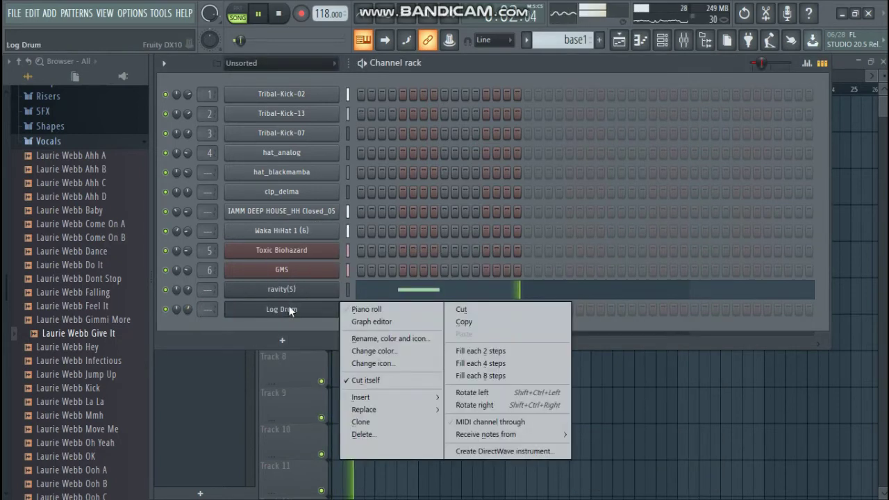
{"action": "left_click", "coordinate": [377, 307]}
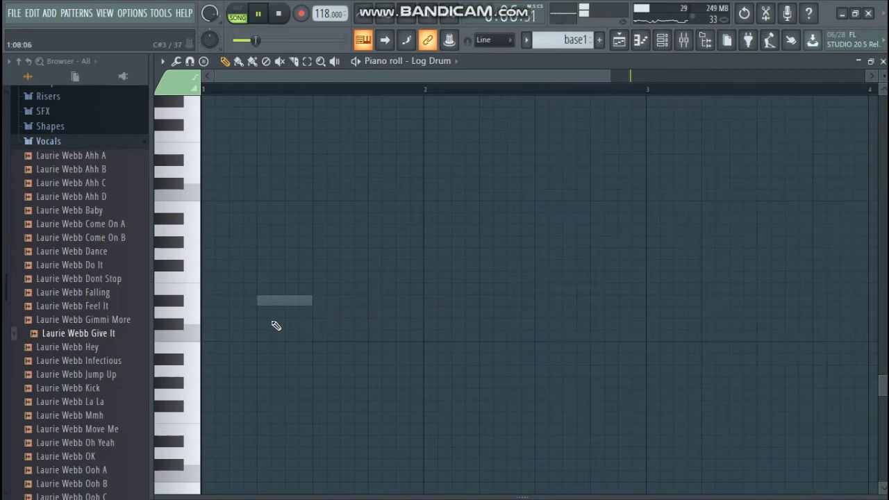
- Add a four-step note at bar 1, step 3 of the Log Drum part, move it to A2 and audition it
{"action": "left_click_drag", "start_coordinate": [239, 277], "coordinate": [250, 419]}
{"action": "key", "text": "space"}
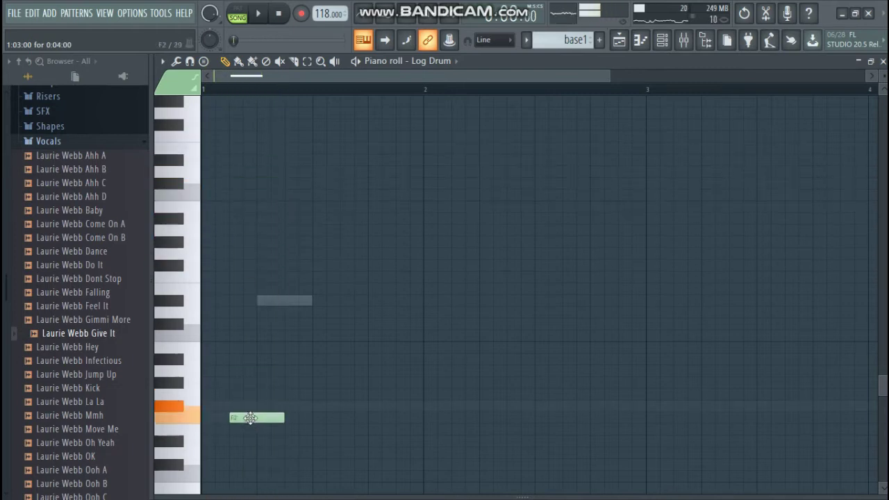
{"action": "scroll", "coordinate": [253, 421], "scroll_direction": "down", "scroll_amount": 3}
{"action": "left_click_drag", "start_coordinate": [252, 278], "coordinate": [268, 239]}
{"action": "key", "text": "space"}
{"action": "key", "text": "space"}
{"action": "key", "text": "space"}
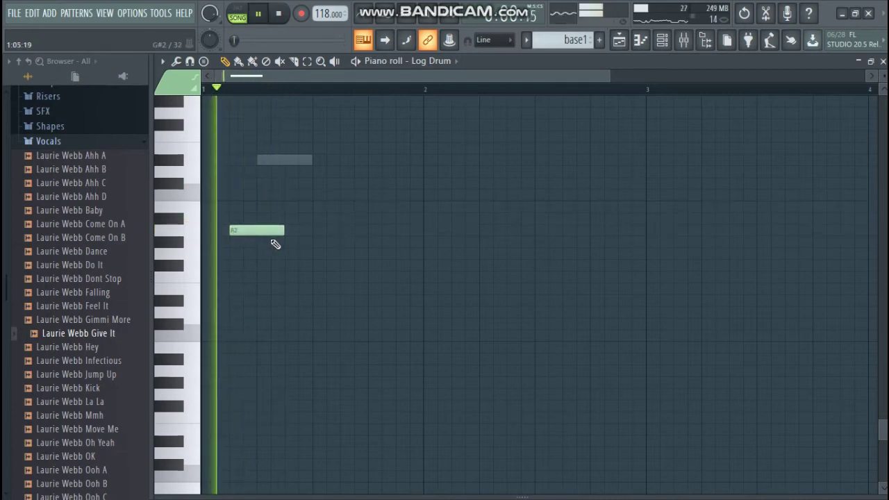
{"action": "key", "text": "space"}
- Enlarge the velocity lane, play the beat, and shorten the Log Drum's A2 note to one step
{"action": "left_click_drag", "start_coordinate": [384, 495], "coordinate": [368, 302]}
{"action": "key", "text": "space"}
{"action": "key", "text": "space"}
{"action": "left_click", "coordinate": [661, 40]}
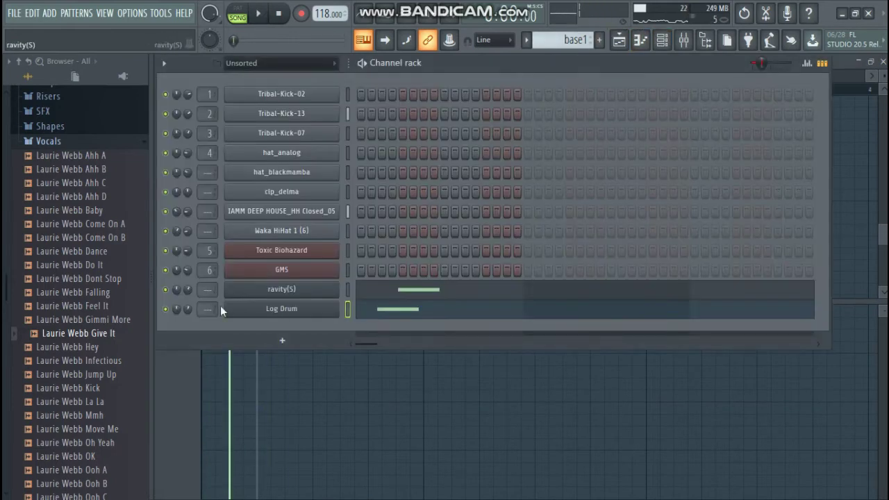
{"action": "key", "text": "space"}
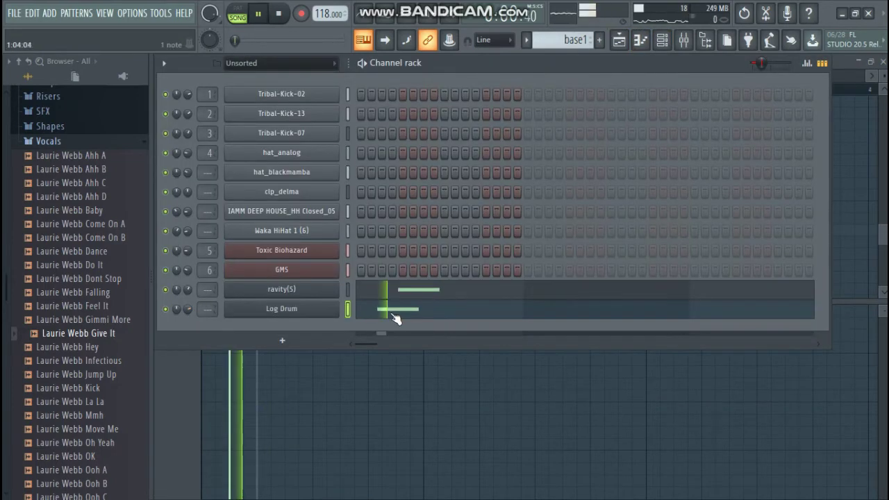
{"action": "left_click", "coordinate": [387, 312]}
{"action": "key", "text": "space"}
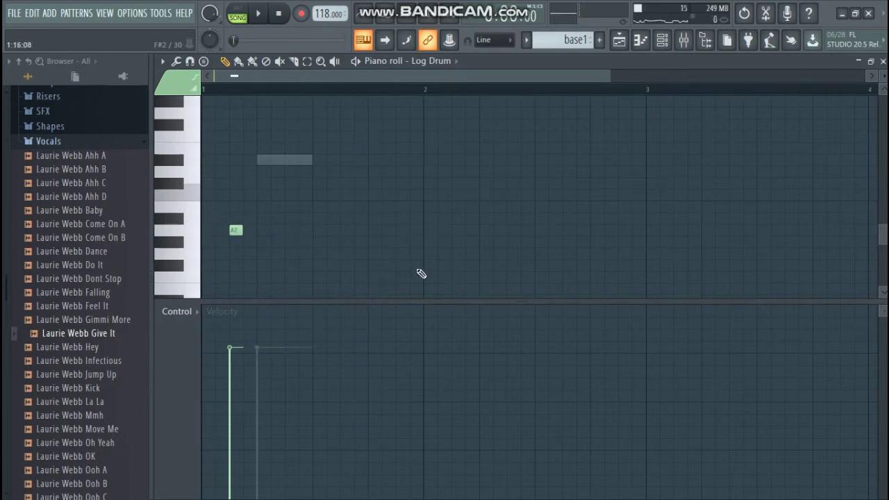
- Copy the A2 note to bar 2 step 5, bar 3 steps 2 and 13, and bar 4 step 10
{"action": "left_click_drag", "start_coordinate": [337, 247], "coordinate": [237, 232]}
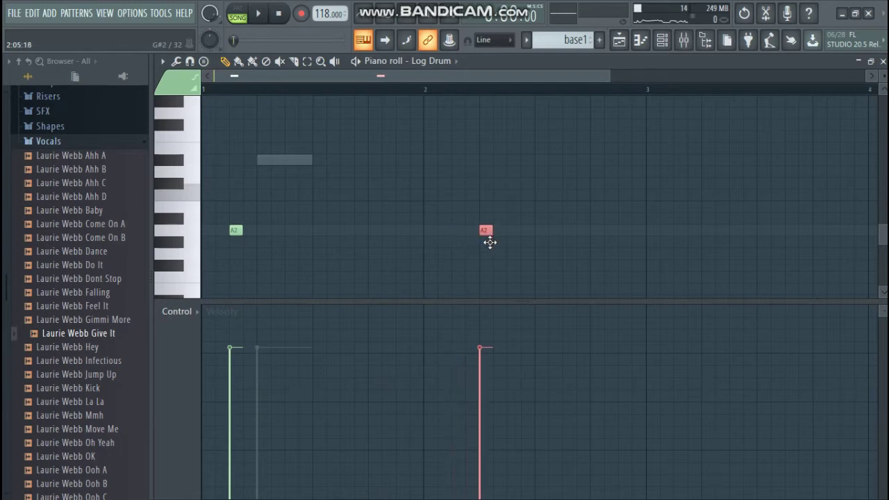
{"action": "scroll", "coordinate": [493, 211], "scroll_direction": "down", "scroll_amount": 1}
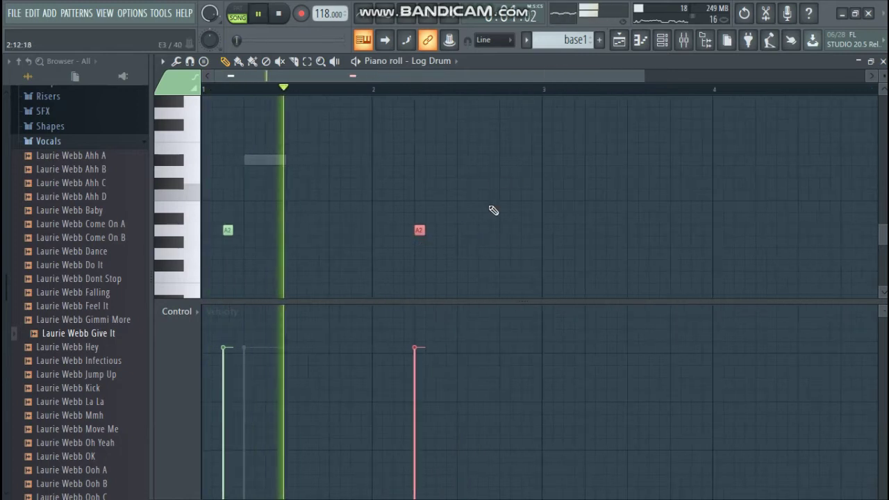
{"action": "left_click_drag", "start_coordinate": [421, 232], "coordinate": [567, 233]}
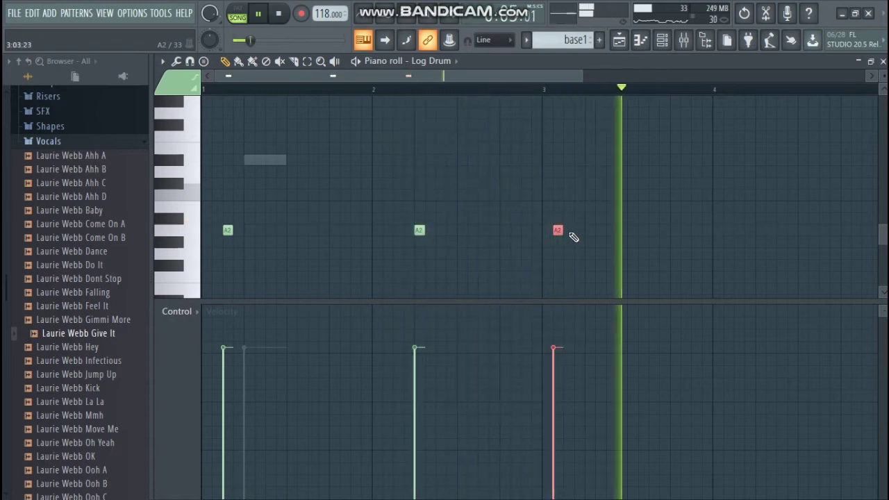
{"action": "left_click_drag", "start_coordinate": [559, 230], "coordinate": [674, 228]}
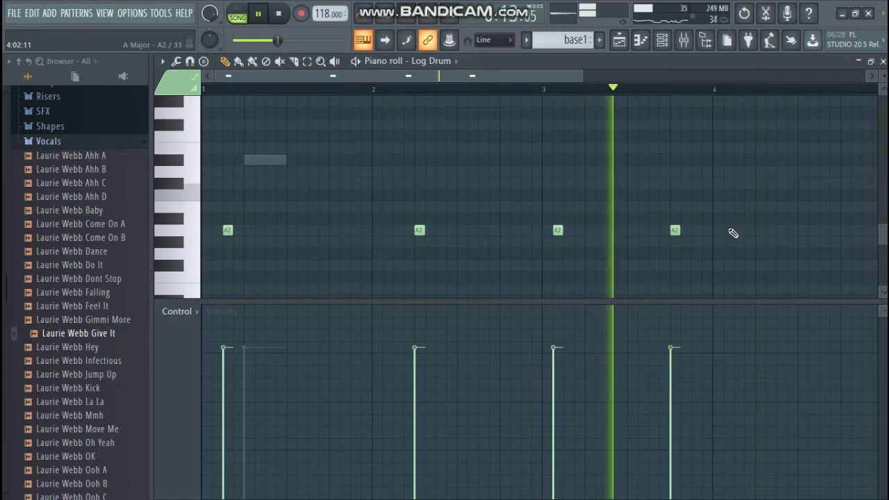
{"action": "scroll", "coordinate": [569, 100], "scroll_direction": "down", "scroll_amount": 2}
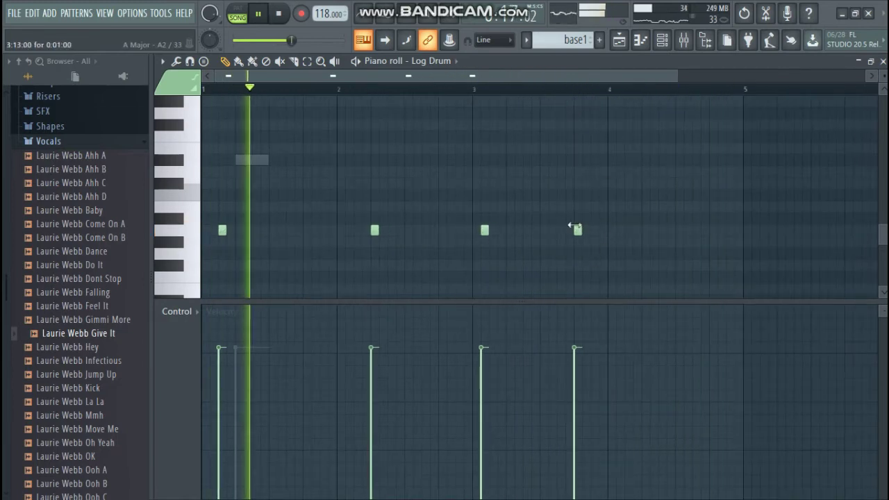
{"action": "left_click_drag", "start_coordinate": [578, 230], "coordinate": [688, 231]}
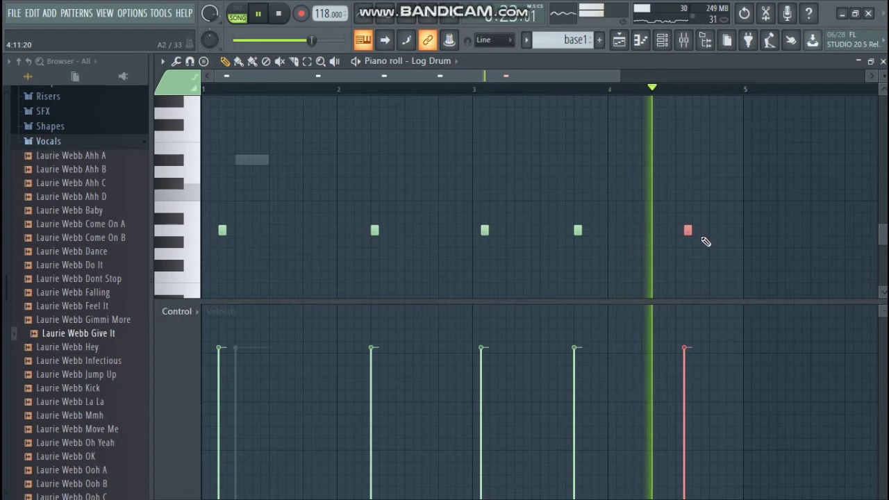
{"action": "left_click_drag", "start_coordinate": [686, 230], "coordinate": [688, 229]}
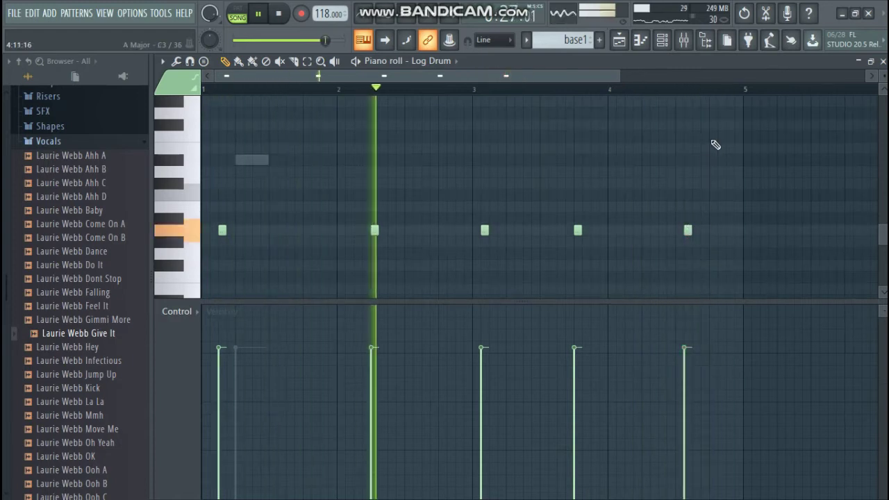
- Return to the playlist and try F#4 and F5 as root notes for the Give It vocal sample
{"action": "left_click", "coordinate": [882, 62]}
{"action": "key", "text": "space"}
{"action": "left_click", "coordinate": [620, 39]}
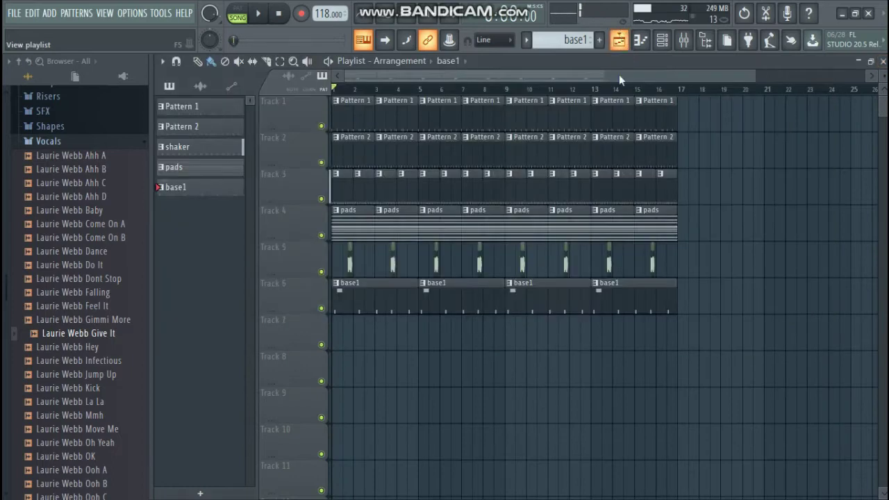
{"action": "double_click", "coordinate": [436, 264]}
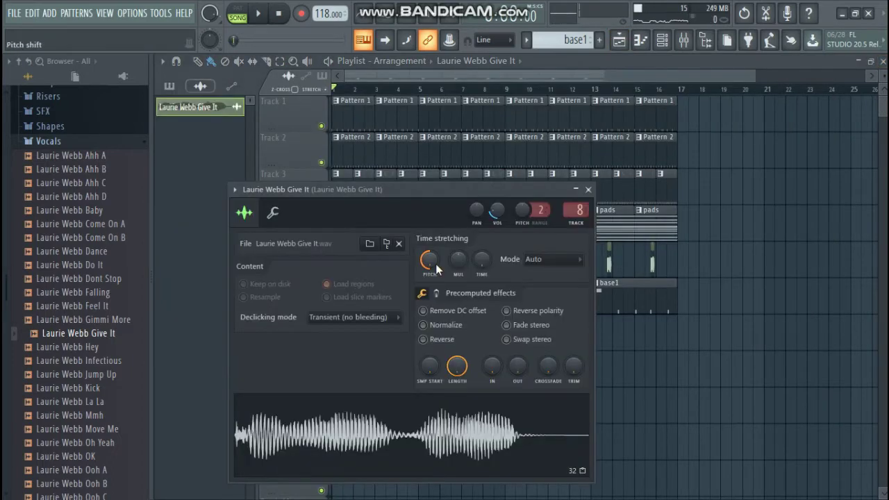
{"action": "left_click", "coordinate": [273, 213]}
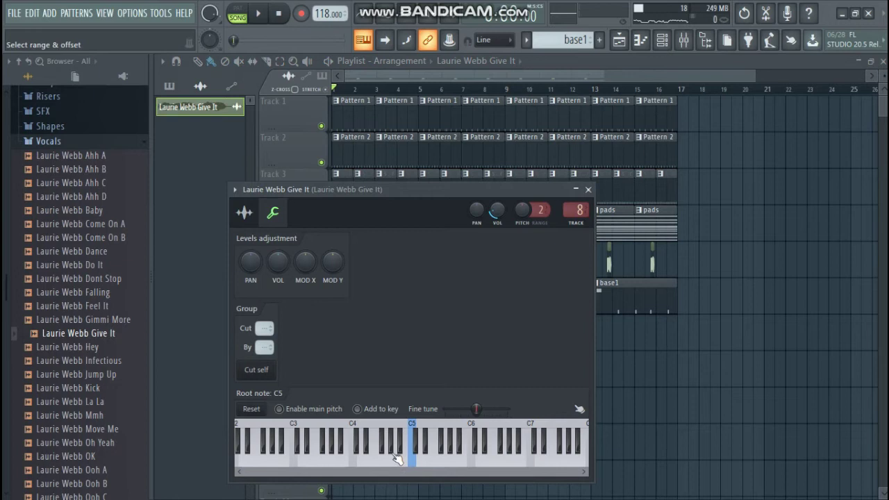
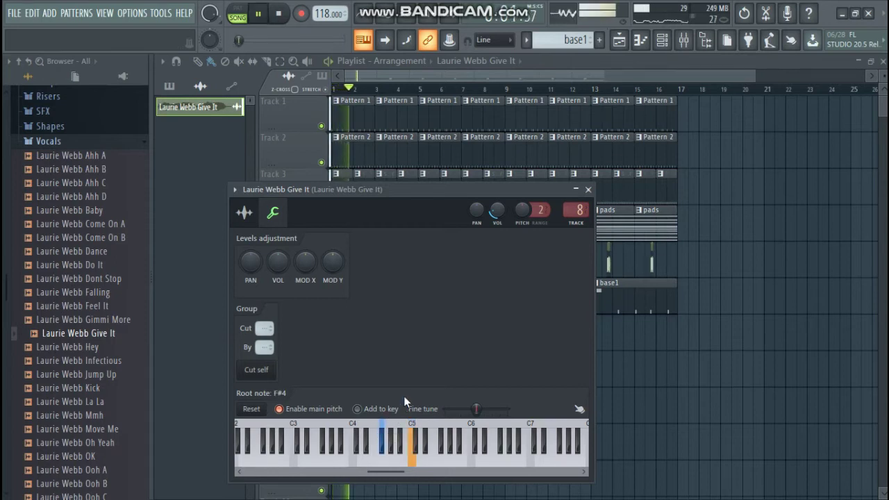
{"action": "left_click", "coordinate": [358, 426]}
{"action": "key", "text": "space"}
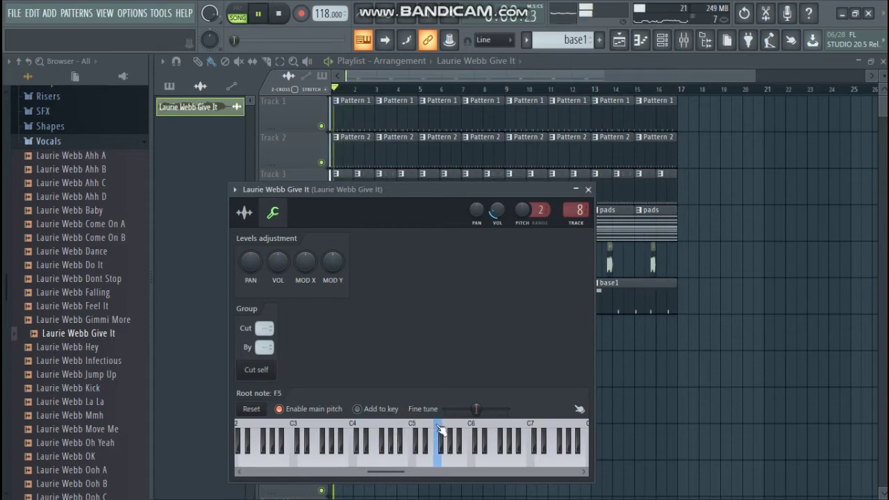
{"action": "right_click", "coordinate": [416, 434]}
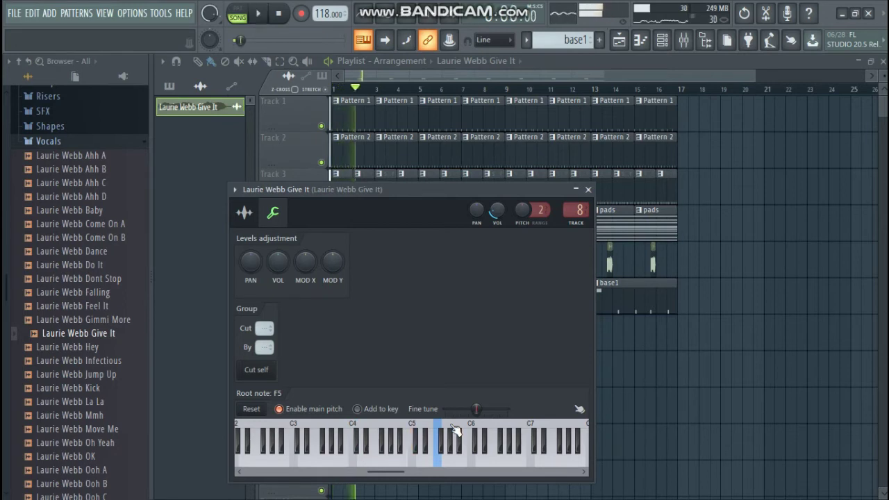
{"action": "key", "text": "space"}
{"action": "key", "text": "Escape"}
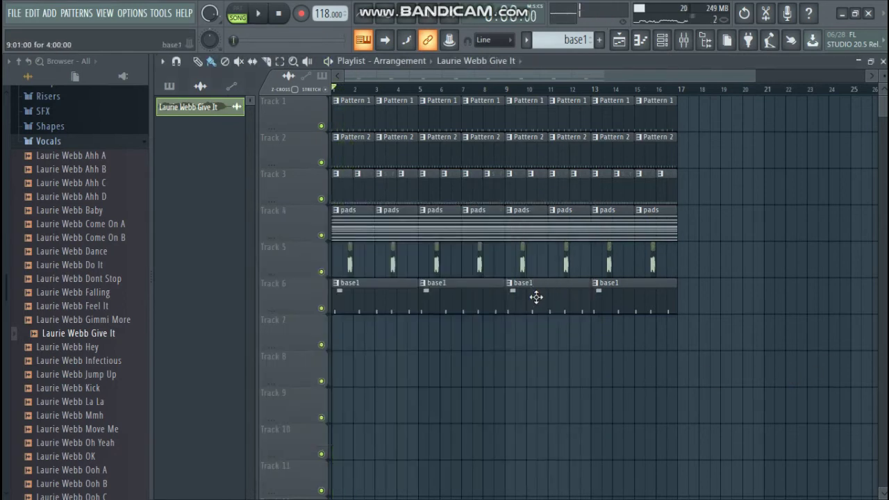
- Examine the chord notes of the pads pattern in Toxic Biohazard's piano roll and return to the playlist
{"action": "double_click", "coordinate": [495, 221]}
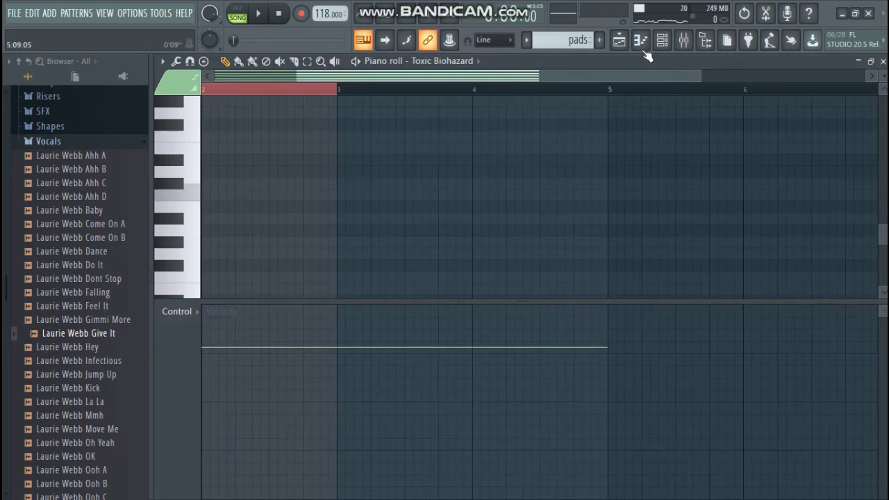
{"action": "left_click_drag", "start_coordinate": [700, 75], "coordinate": [406, 115]}
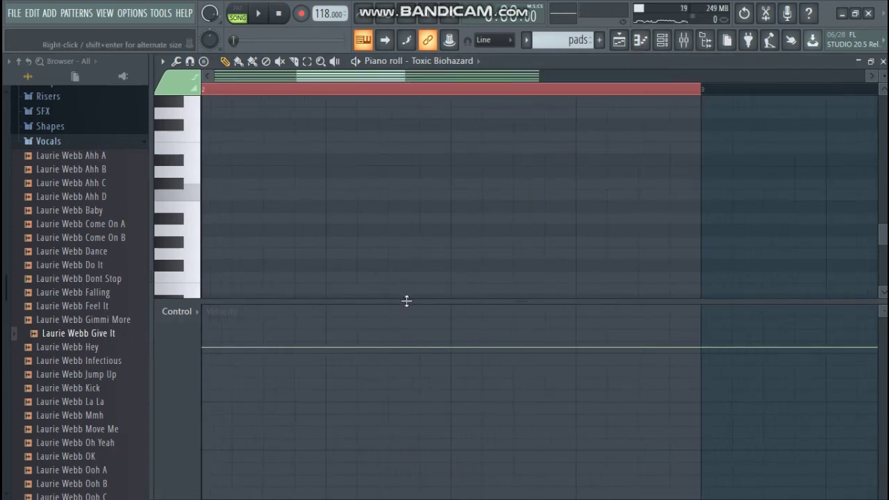
{"action": "left_click_drag", "start_coordinate": [407, 300], "coordinate": [407, 391]}
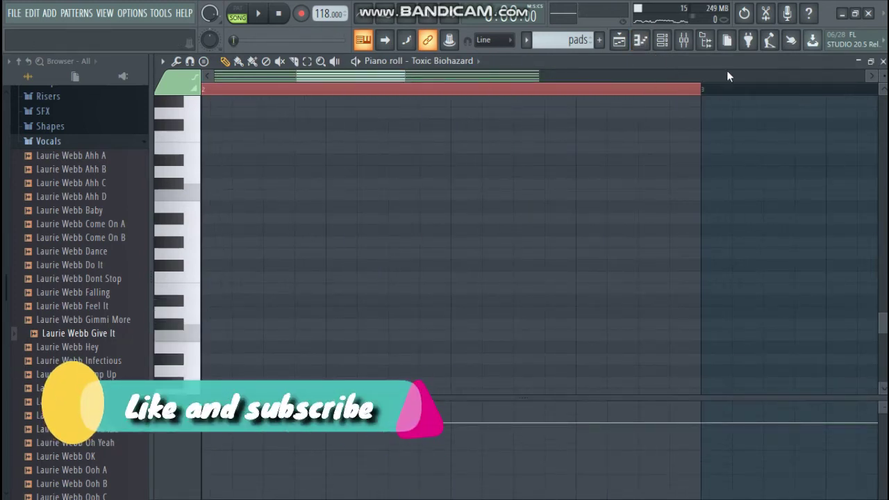
{"action": "left_click_drag", "start_coordinate": [406, 73], "coordinate": [430, 90]}
{"action": "scroll", "coordinate": [348, 254], "scroll_direction": "up", "scroll_amount": 5}
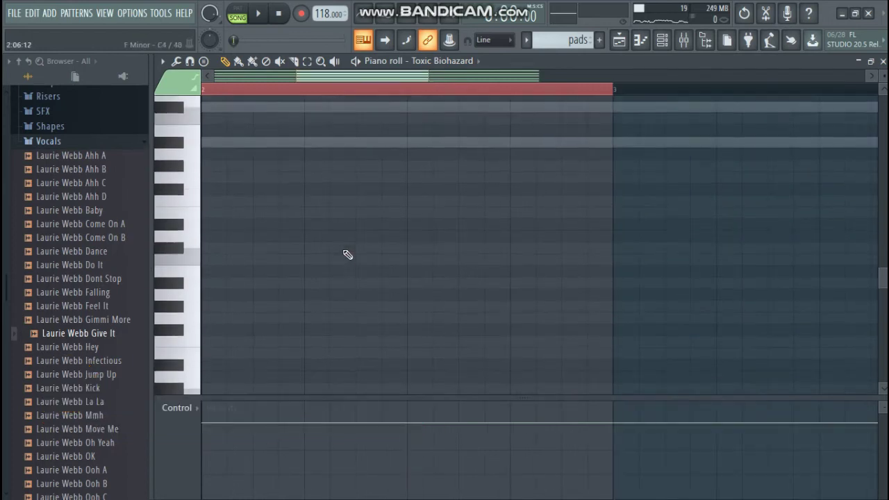
{"action": "scroll", "coordinate": [347, 255], "scroll_direction": "up", "scroll_amount": 3}
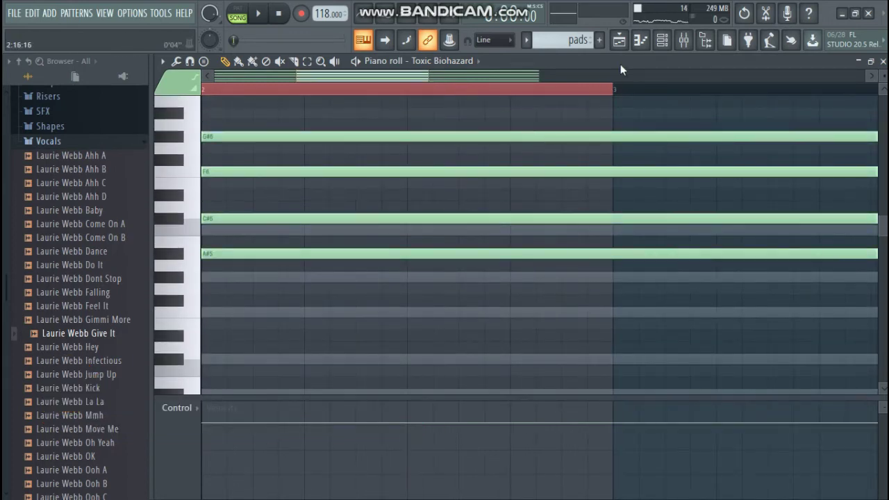
{"action": "left_click", "coordinate": [618, 40]}
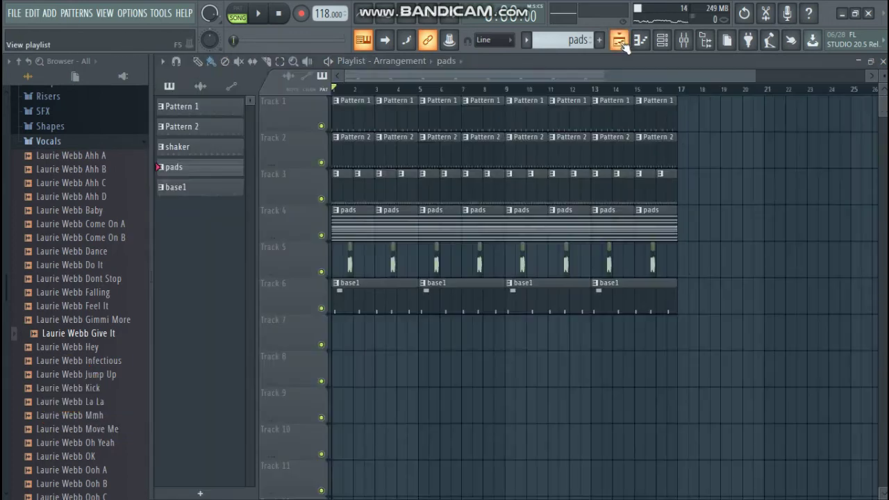
- Try D#5, D#6, A#3 and G#3 as root notes for the Give It vocal sample while playing the song
{"action": "double_click", "coordinate": [480, 265]}
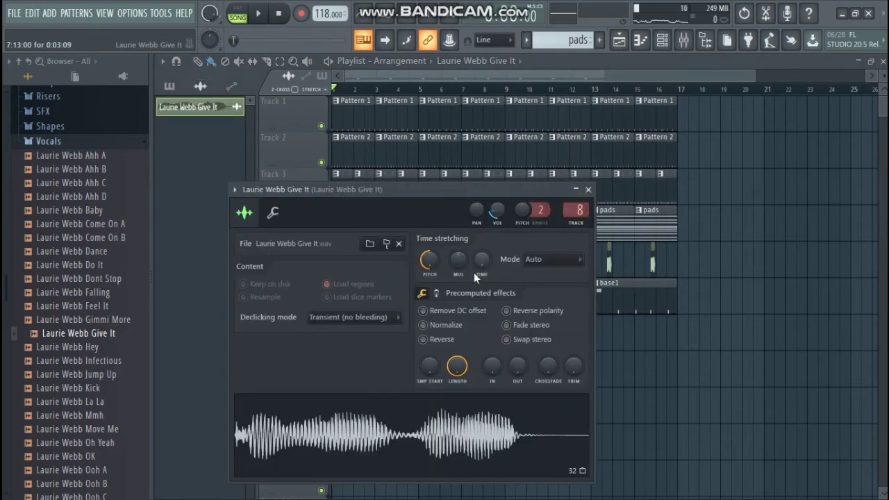
{"action": "left_click", "coordinate": [286, 218]}
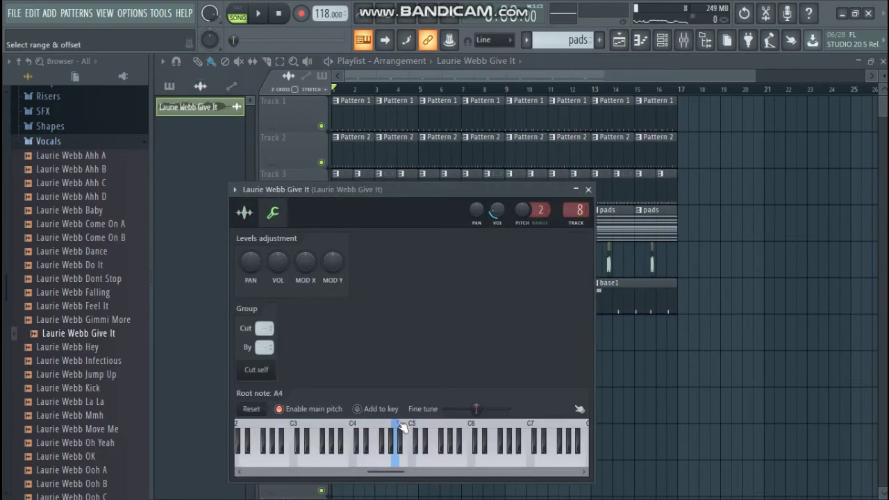
{"action": "key", "text": "space"}
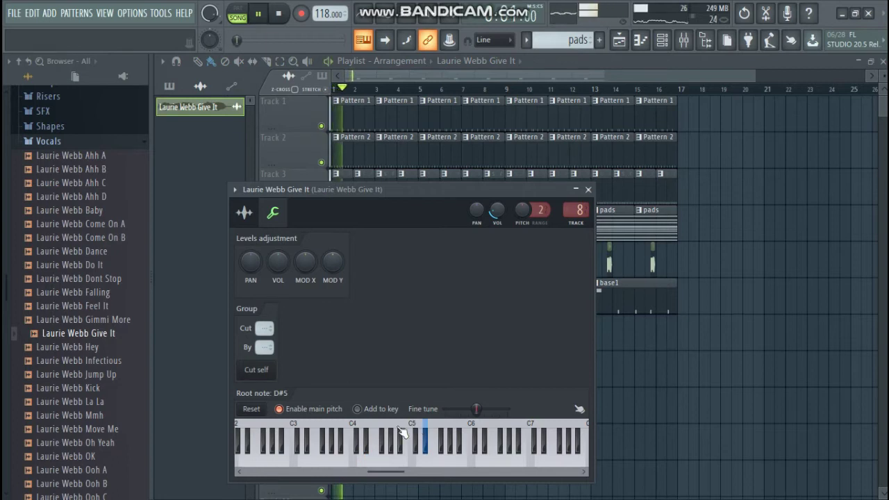
{"action": "key", "text": "space"}
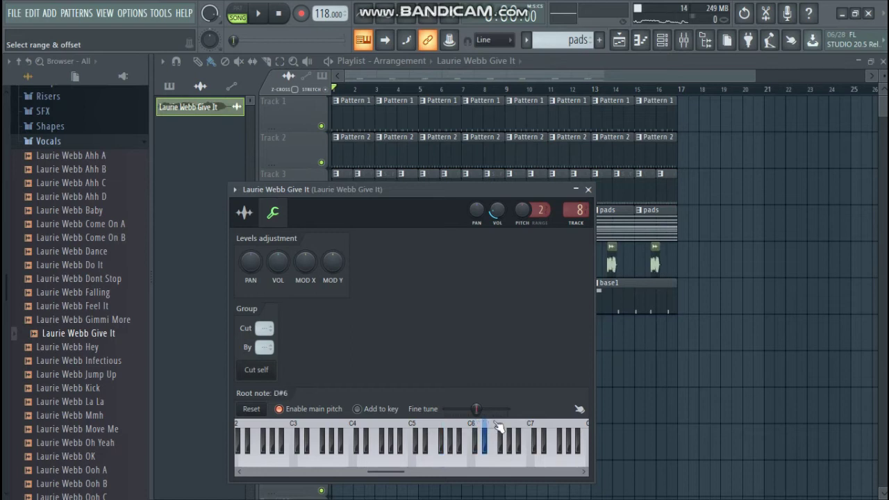
{"action": "left_click_drag", "start_coordinate": [521, 427], "coordinate": [459, 417]}
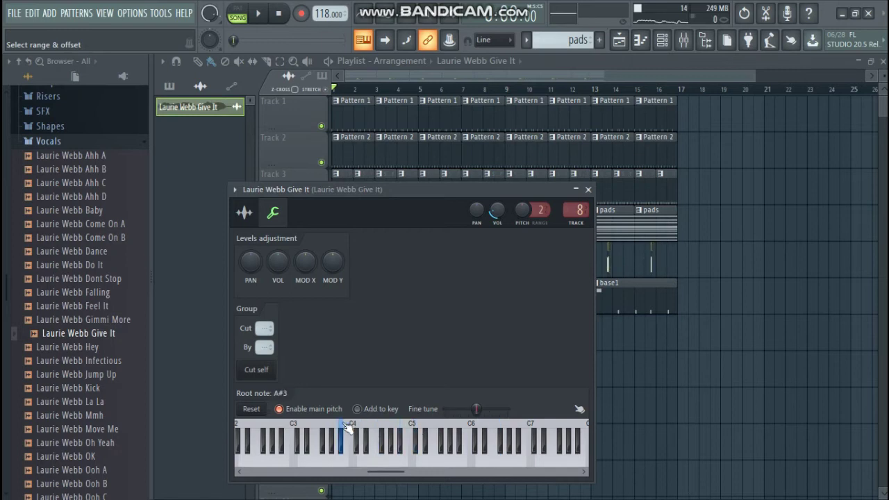
{"action": "key", "text": "space"}
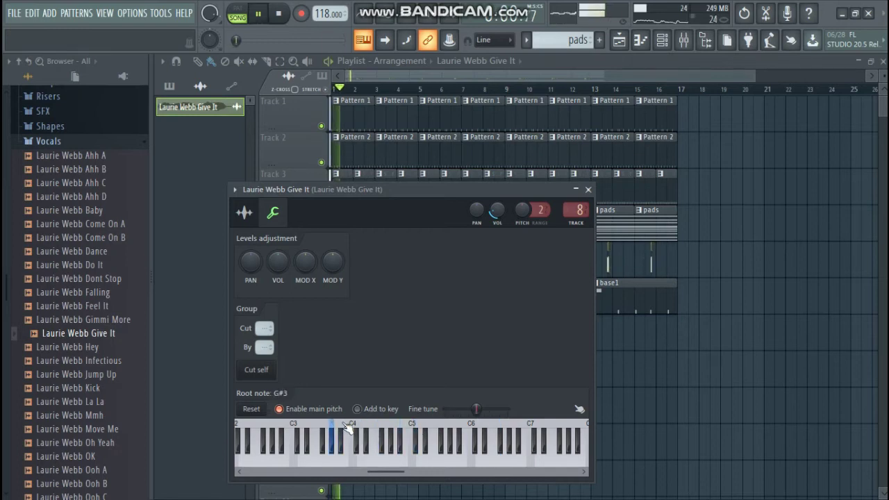
{"action": "key", "text": "space"}
- Compare A4 and B4 as the vocal sample's root note during playback, choose B4 and close the sample settings
{"action": "left_click", "coordinate": [398, 429]}
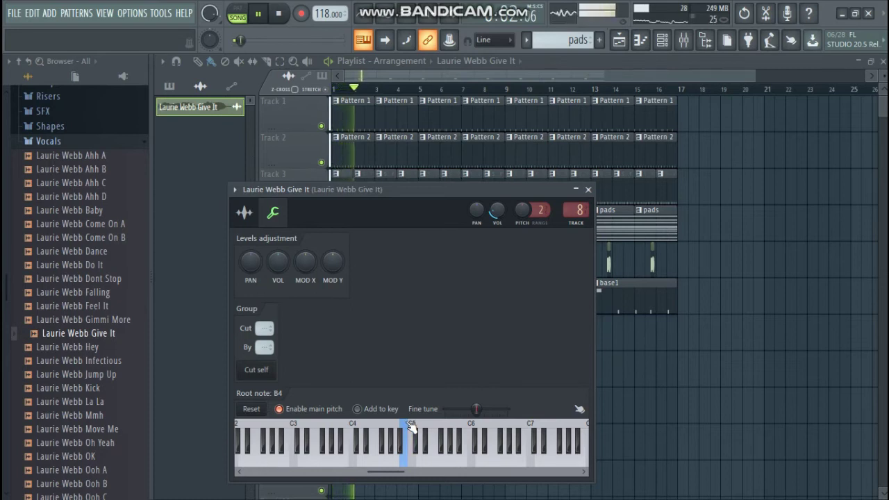
{"action": "left_click", "coordinate": [399, 428]}
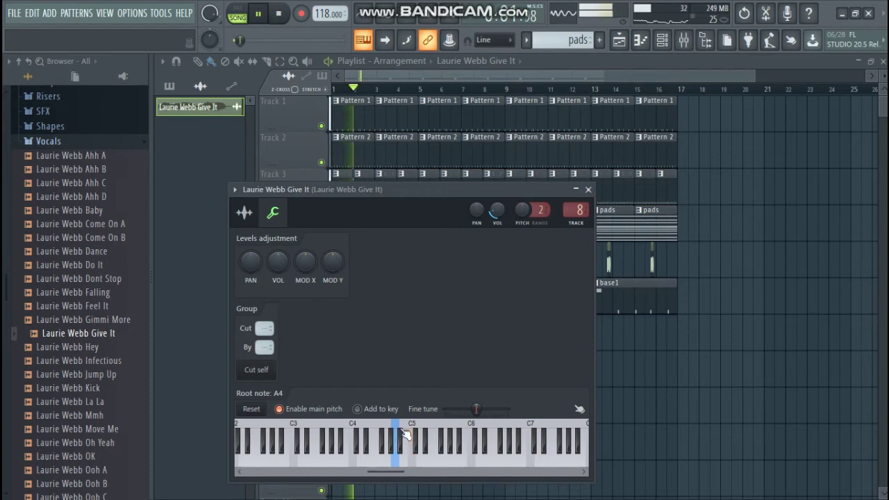
{"action": "left_click", "coordinate": [403, 437]}
{"action": "key", "text": "space"}
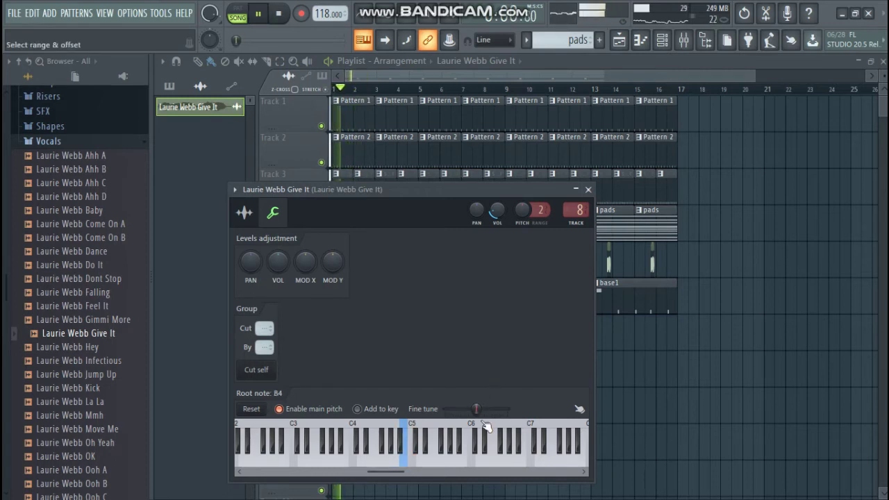
{"action": "left_click", "coordinate": [588, 188]}
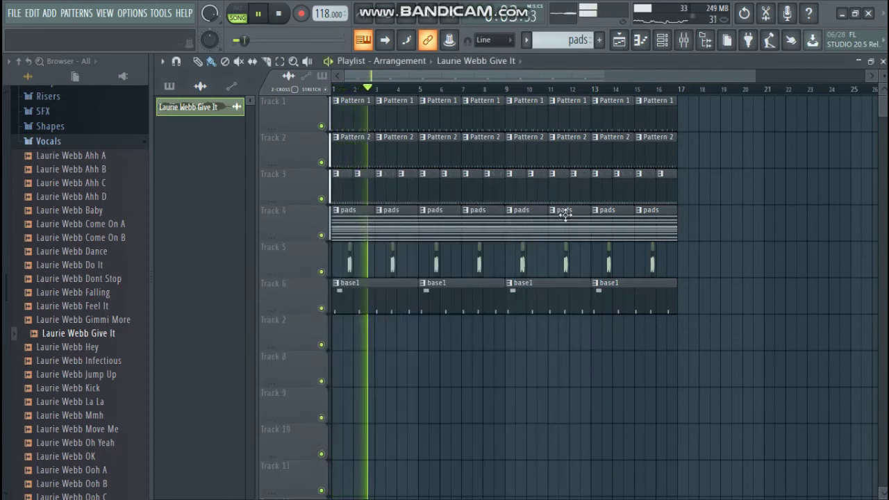
- Select the base1 pattern, add a Fruity DX10 instrument channel to it, stop playback and return to the playlist
{"action": "left_click", "coordinate": [662, 41]}
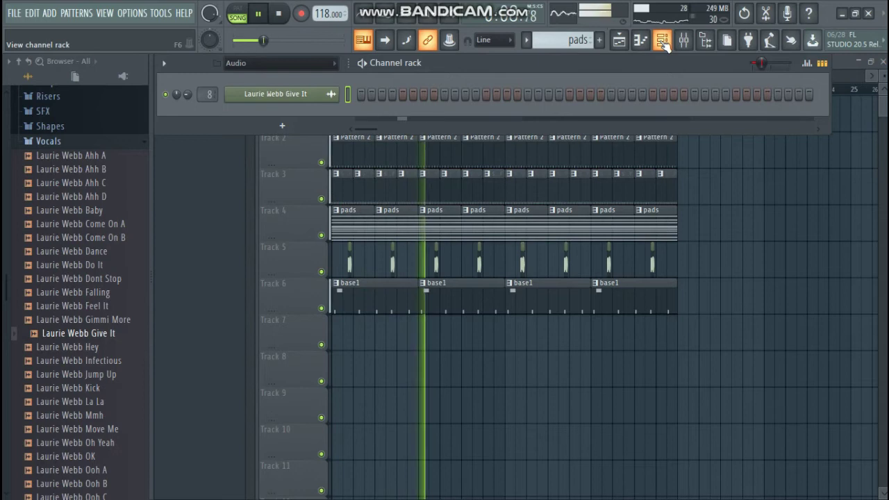
{"action": "key", "text": "Left"}
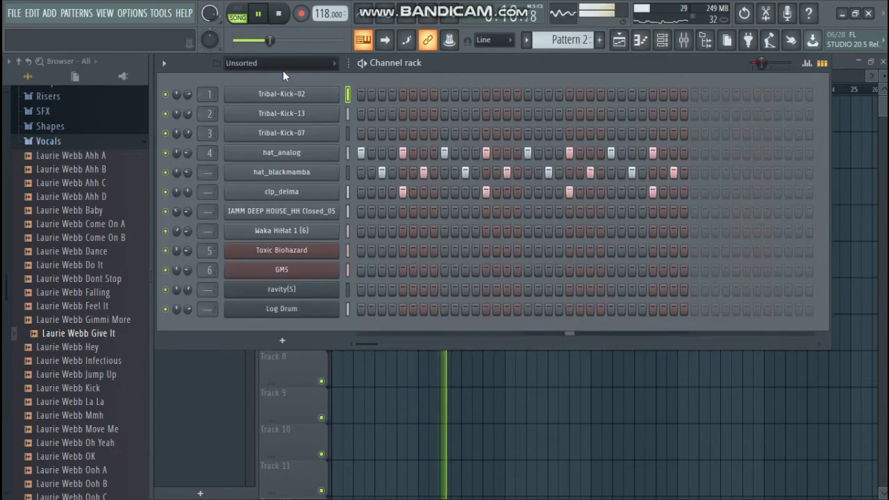
{"action": "left_click", "coordinate": [566, 40]}
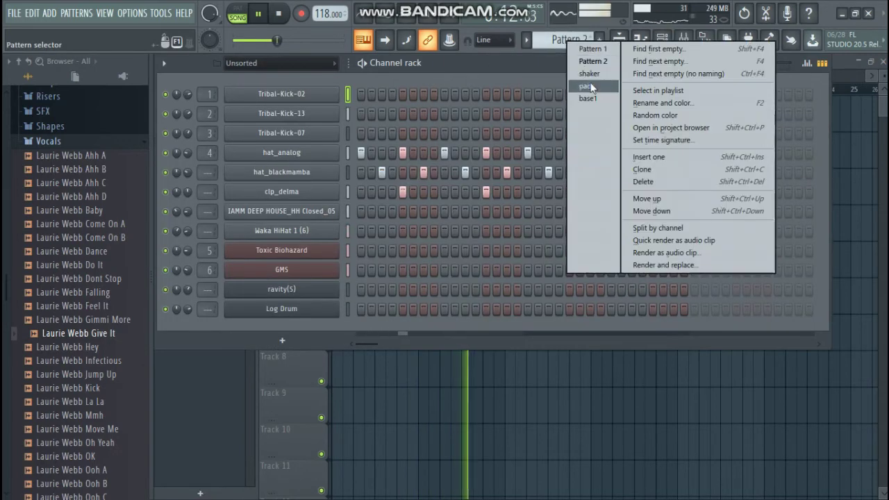
{"action": "left_click", "coordinate": [595, 98]}
{"action": "left_click", "coordinate": [286, 339]}
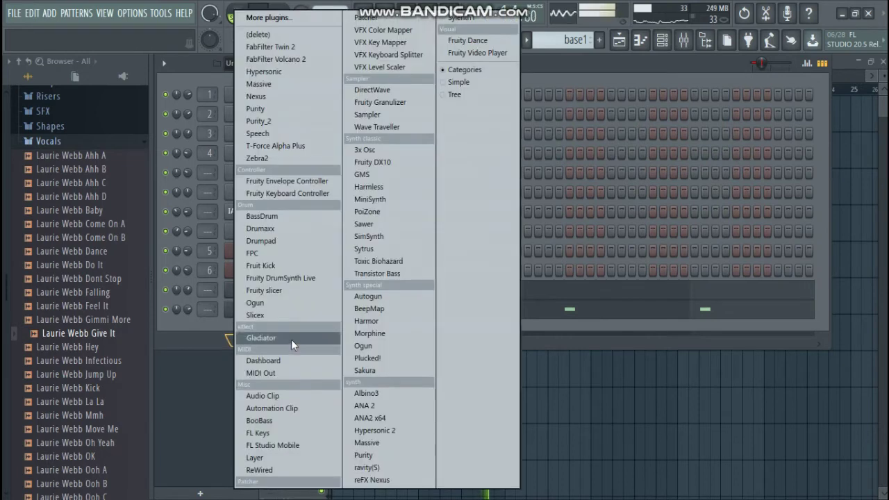
{"action": "left_click", "coordinate": [375, 163]}
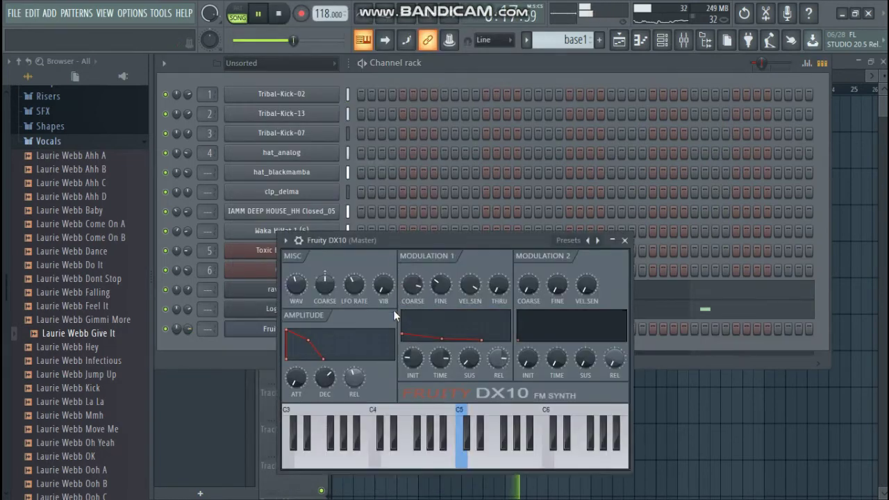
{"action": "right_click", "coordinate": [599, 242]}
{"action": "left_click", "coordinate": [525, 239]}
{"action": "key", "text": "space"}
{"action": "left_click", "coordinate": [207, 346]}
{"action": "left_click", "coordinate": [663, 47]}
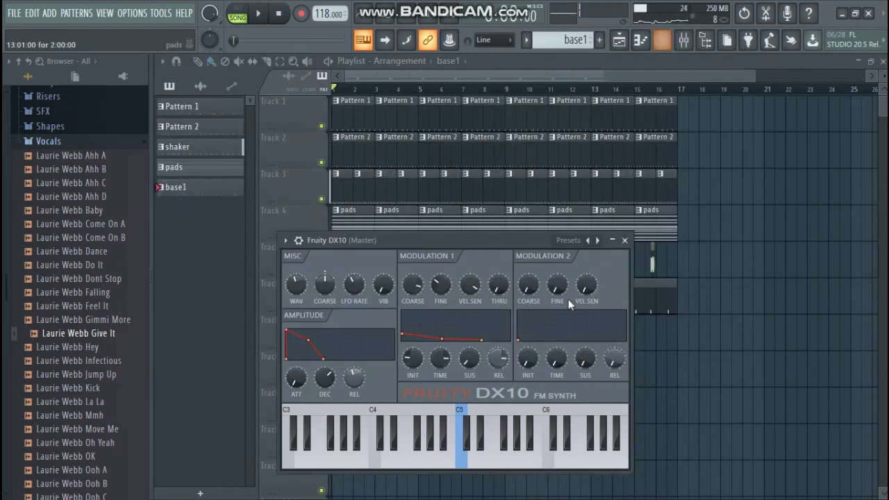
- Set the Give It vocal sample's root note to D5 while the song plays, and close its settings
{"action": "left_click", "coordinate": [667, 271]}
{"action": "double_click", "coordinate": [653, 264]}
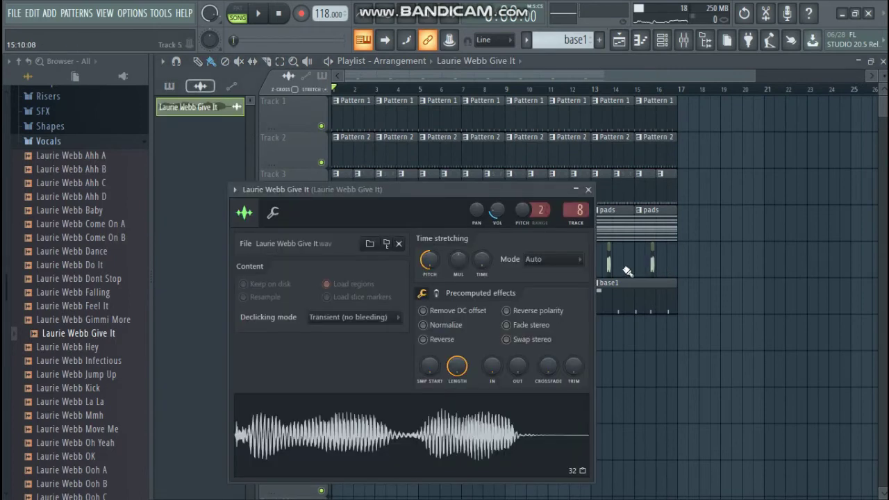
{"action": "left_click", "coordinate": [272, 214]}
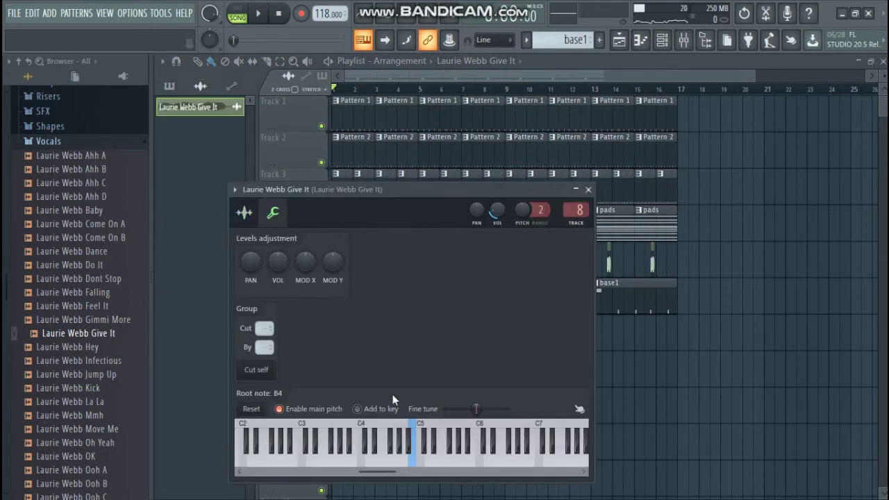
{"action": "key", "text": "space"}
{"action": "left_click", "coordinate": [430, 427]}
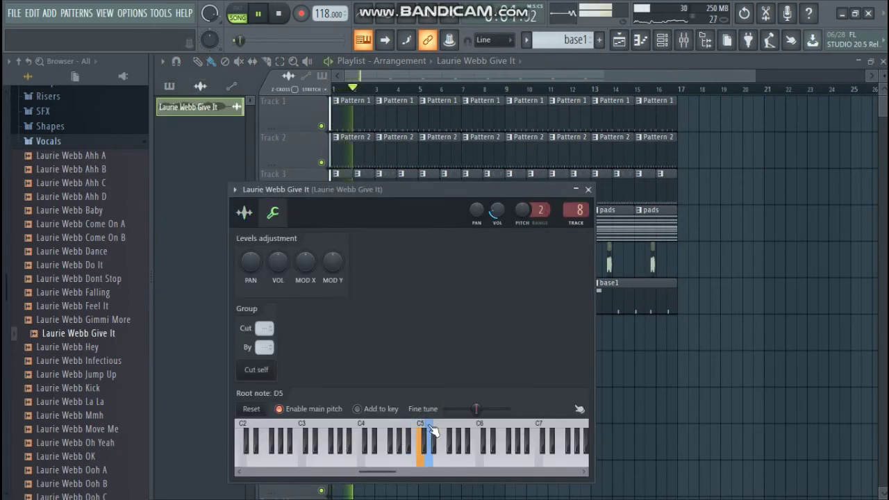
{"action": "key", "text": "space"}
{"action": "left_click", "coordinate": [588, 189]}
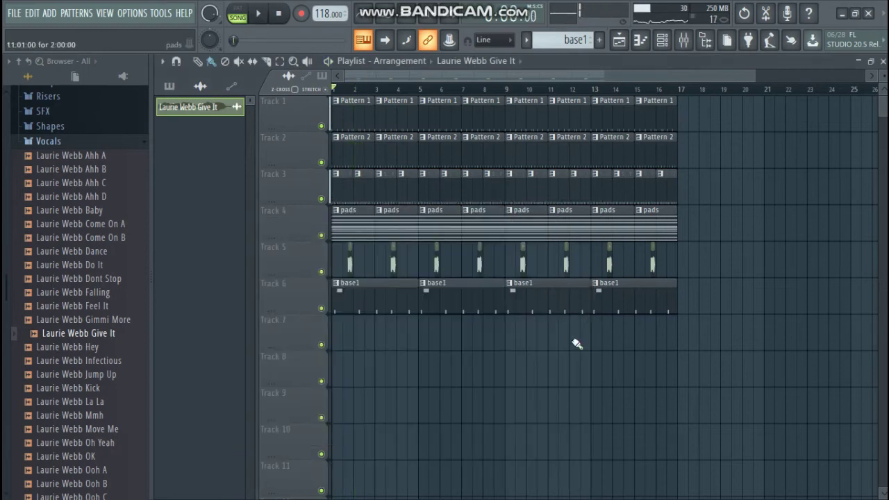
- Open the new Fruity DX10 channel's piano roll and draw a one-step D#3 note at bar 2 step 10
{"action": "left_click", "coordinate": [661, 42]}
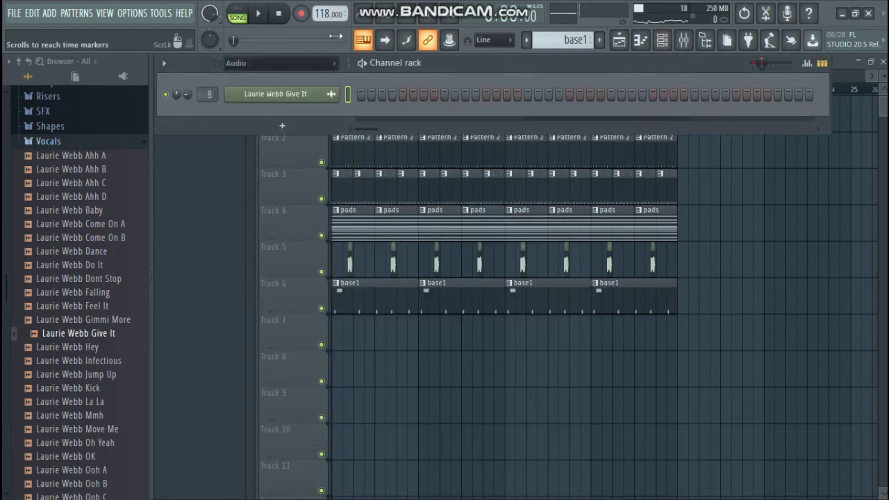
{"action": "scroll", "coordinate": [300, 70], "scroll_direction": "up", "scroll_amount": 1}
{"action": "right_click", "coordinate": [336, 323]}
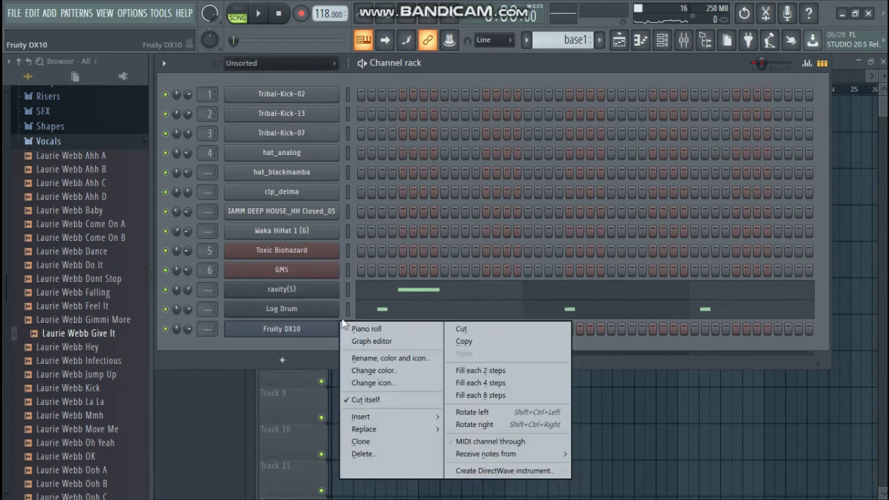
{"action": "left_click", "coordinate": [353, 327]}
{"action": "scroll", "coordinate": [326, 302], "scroll_direction": "down", "scroll_amount": 4}
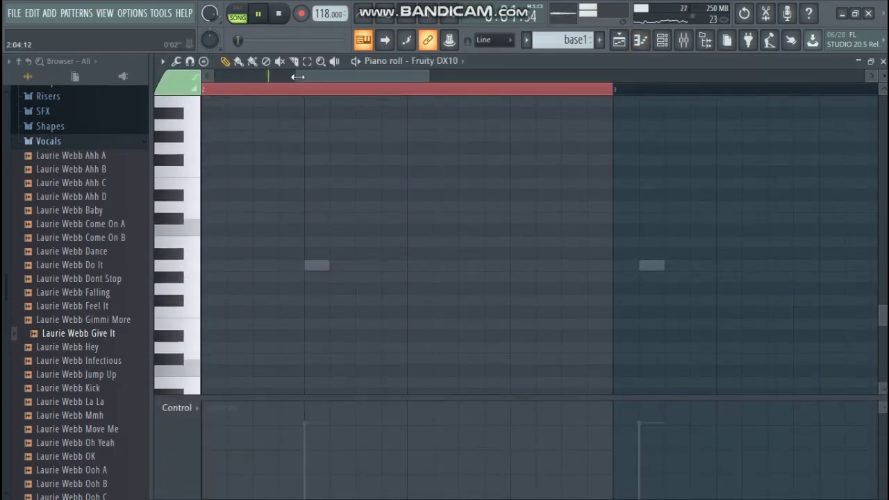
{"action": "left_click_drag", "start_coordinate": [298, 77], "coordinate": [211, 79]}
{"action": "left_click_drag", "start_coordinate": [222, 270], "coordinate": [611, 193]}
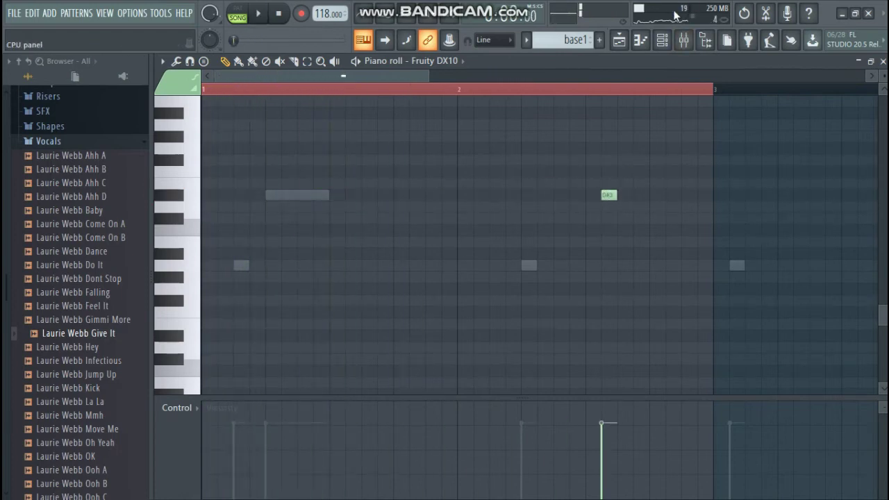
- Load the Log Drum preset into the new Fruity DX10 channel and close the plugin window
{"action": "left_click", "coordinate": [662, 40]}
{"action": "left_click", "coordinate": [314, 332]}
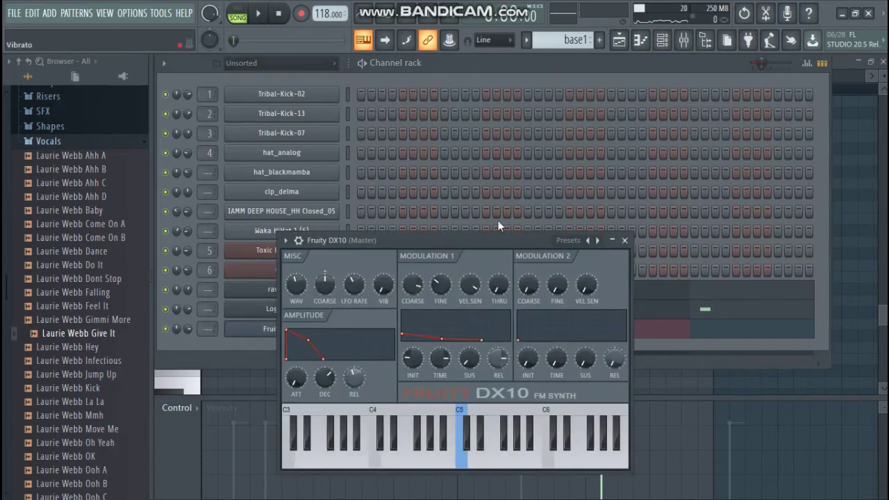
{"action": "left_click", "coordinate": [590, 241]}
{"action": "left_click", "coordinate": [628, 398]}
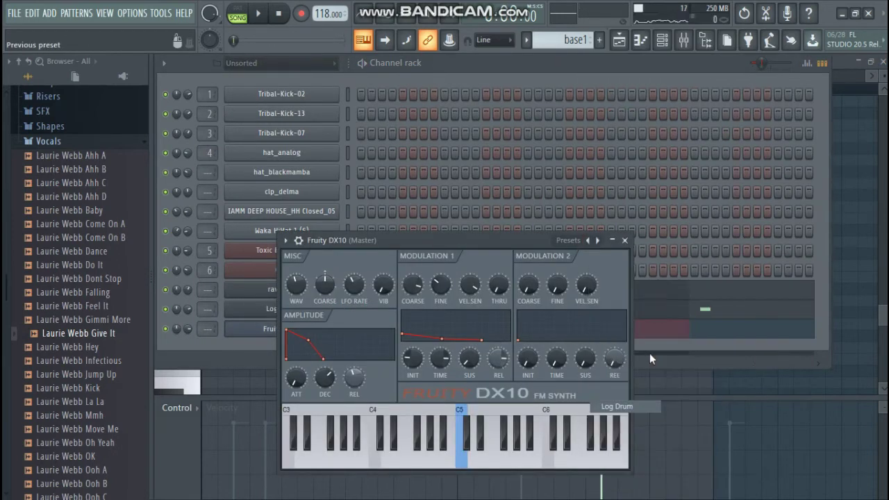
{"action": "left_click", "coordinate": [624, 241]}
- Move the new Log Drum channel's D#3 note to bar 1 step 2 and play the song to check it
{"action": "key", "text": "space"}
{"action": "left_click", "coordinate": [588, 331]}
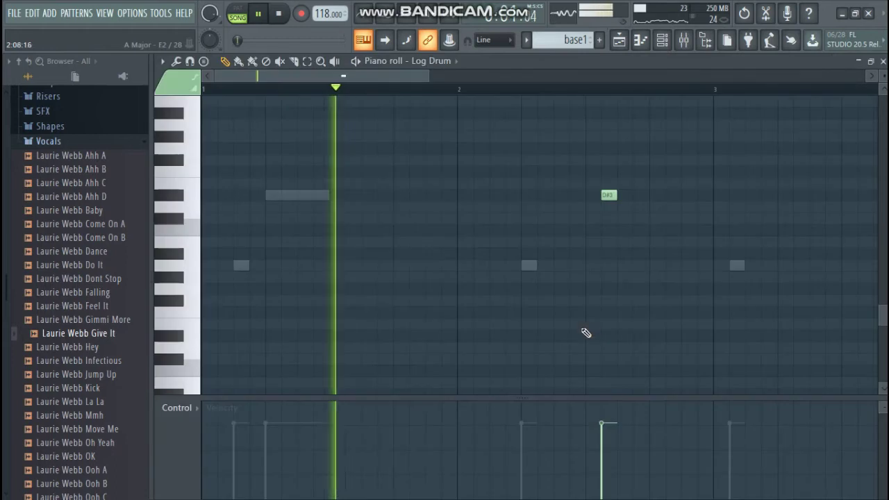
{"action": "scroll", "coordinate": [549, 132], "scroll_direction": "down", "scroll_amount": 2}
{"action": "key", "text": "space"}
{"action": "left_click_drag", "start_coordinate": [495, 196], "coordinate": [219, 196]}
{"action": "key", "text": "space"}
{"action": "scroll", "coordinate": [344, 95], "scroll_direction": "down", "scroll_amount": 2}
{"action": "key", "text": "space"}
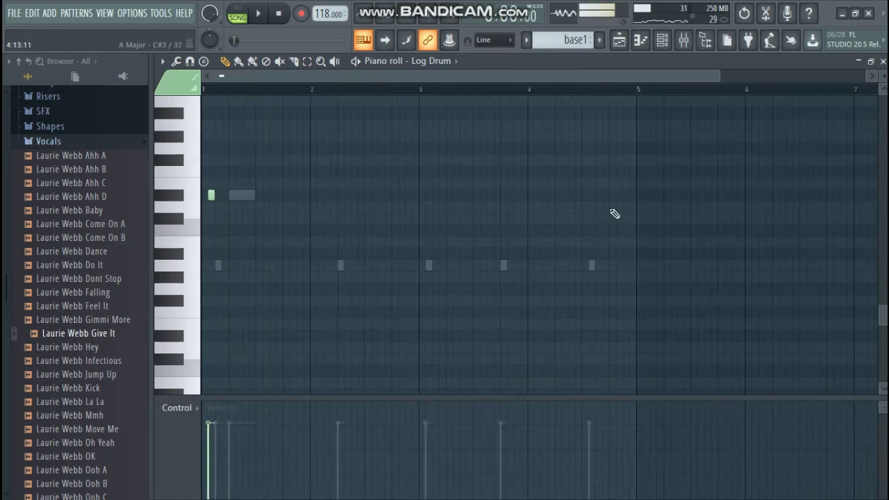
- Add one-step notes in bar 4 while the song plays: D#3 at steps 13 and 15, and A2 at step 14
{"action": "scroll", "coordinate": [624, 111], "scroll_direction": "up", "scroll_amount": 2}
{"action": "key", "text": "space"}
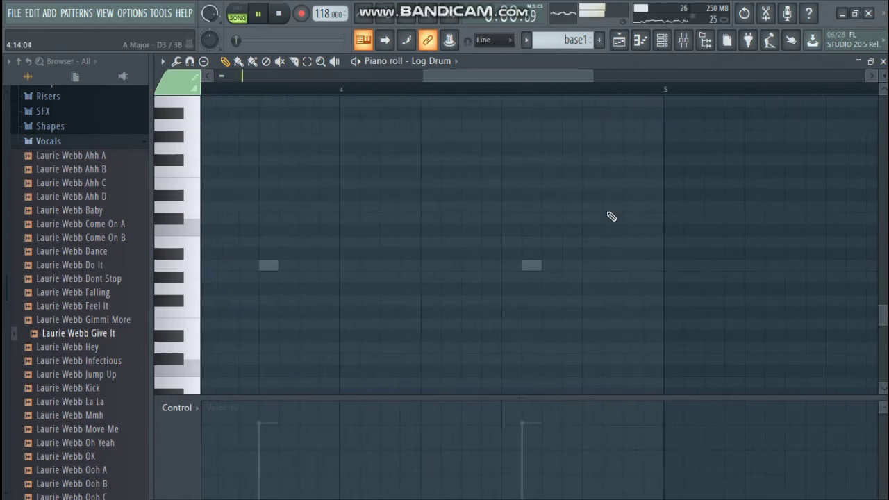
{"action": "left_click", "coordinate": [622, 196]}
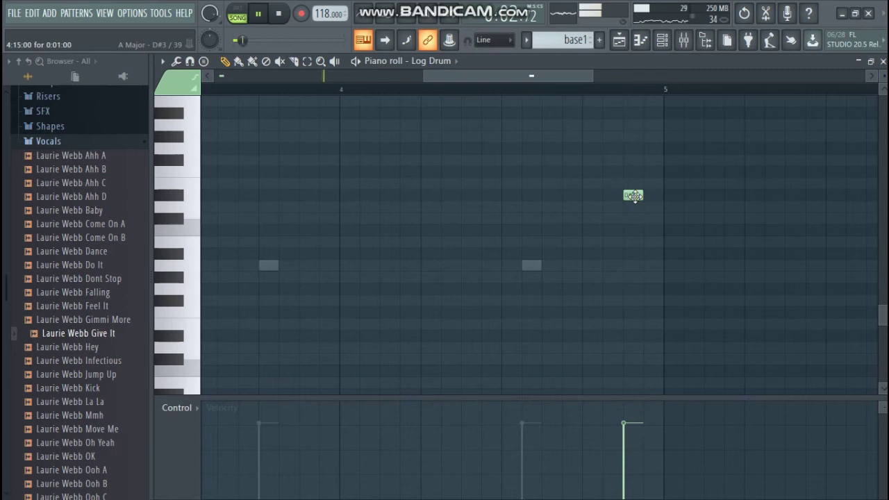
{"action": "left_click", "coordinate": [593, 195]}
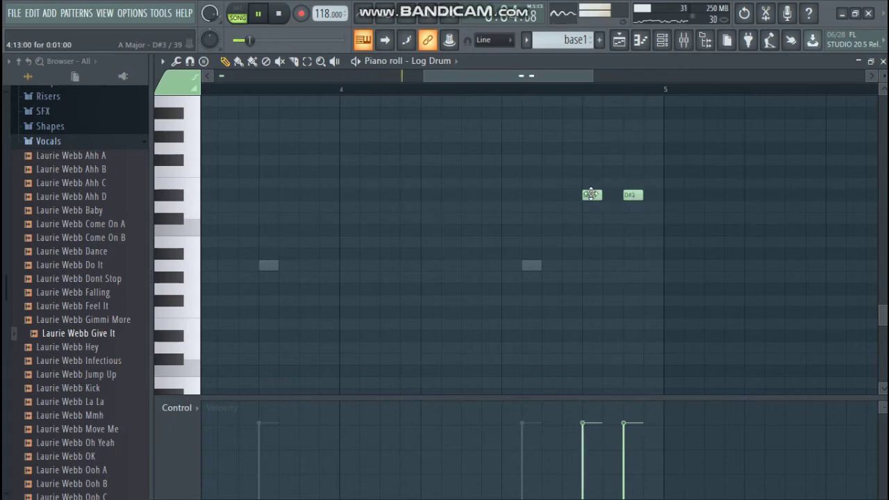
{"action": "left_click", "coordinate": [612, 265]}
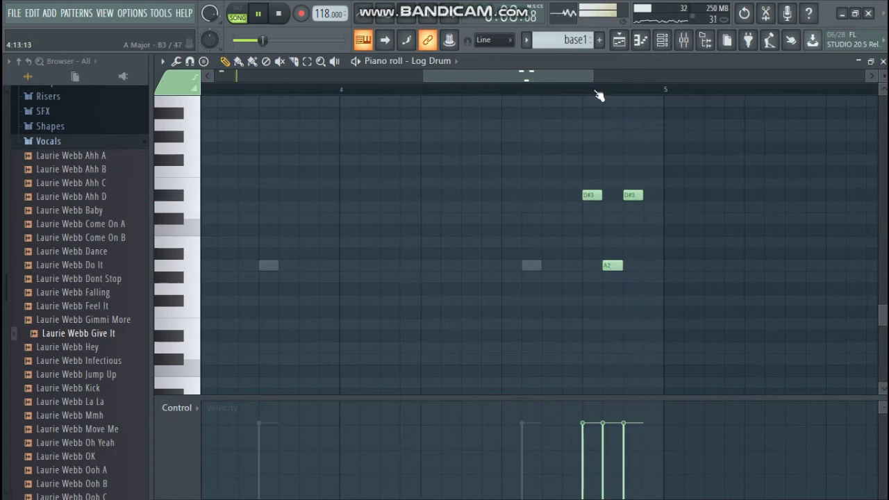
- Assign the first Log Drum channel to a free mixer track and route the other Log Drum channel to mixer track 9 too
{"action": "left_click", "coordinate": [661, 41]}
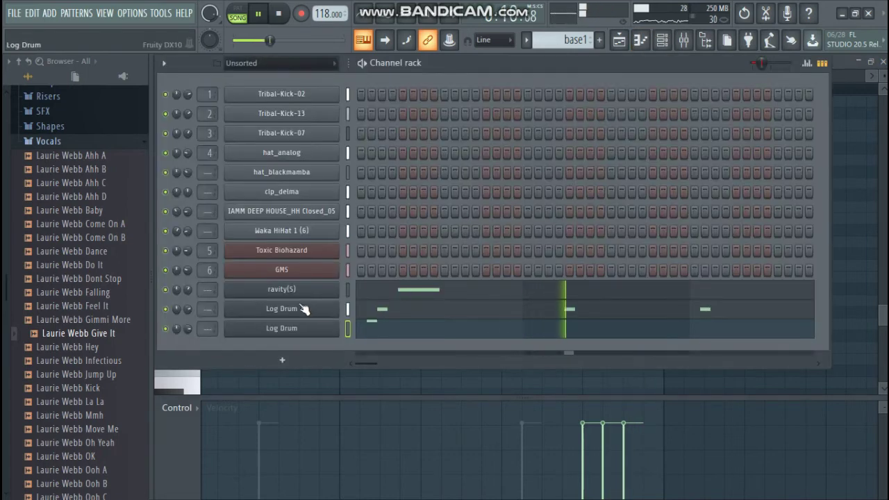
{"action": "left_click", "coordinate": [281, 308]}
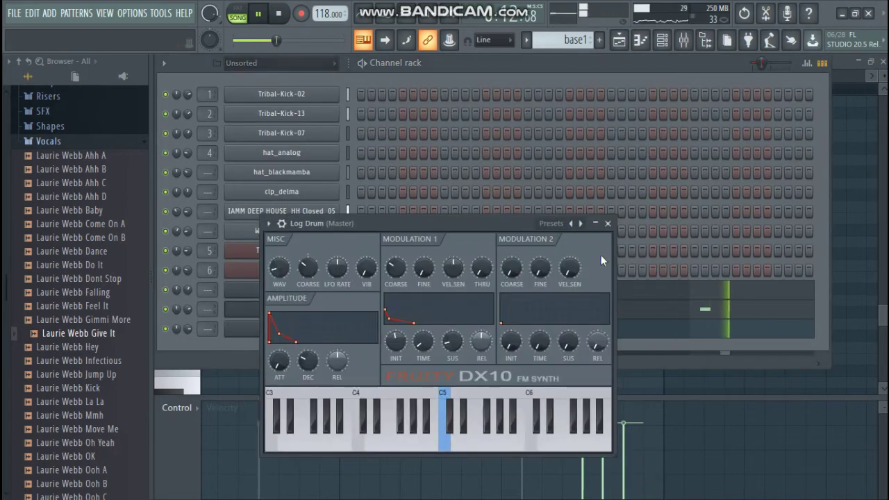
{"action": "left_click", "coordinate": [281, 223]}
{"action": "right_click", "coordinate": [595, 245]}
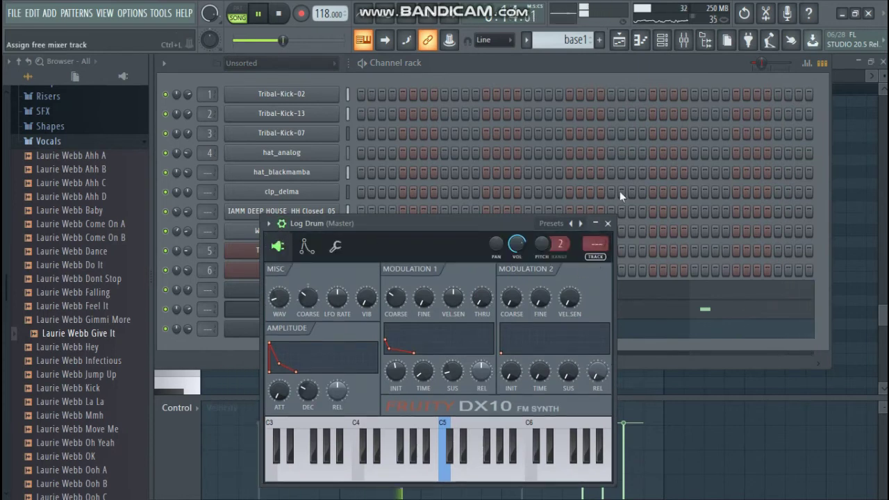
{"action": "left_click", "coordinate": [620, 191]}
{"action": "left_click", "coordinate": [661, 44]}
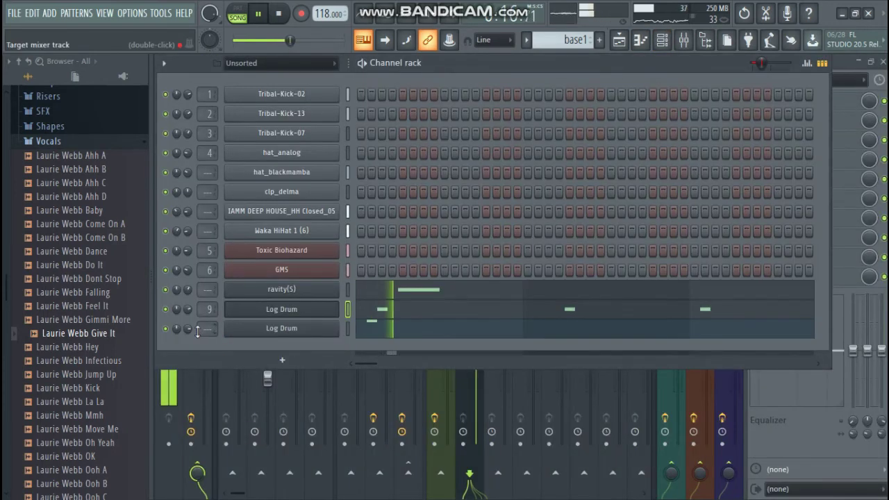
{"action": "left_click_drag", "start_coordinate": [209, 329], "coordinate": [209, 320]}
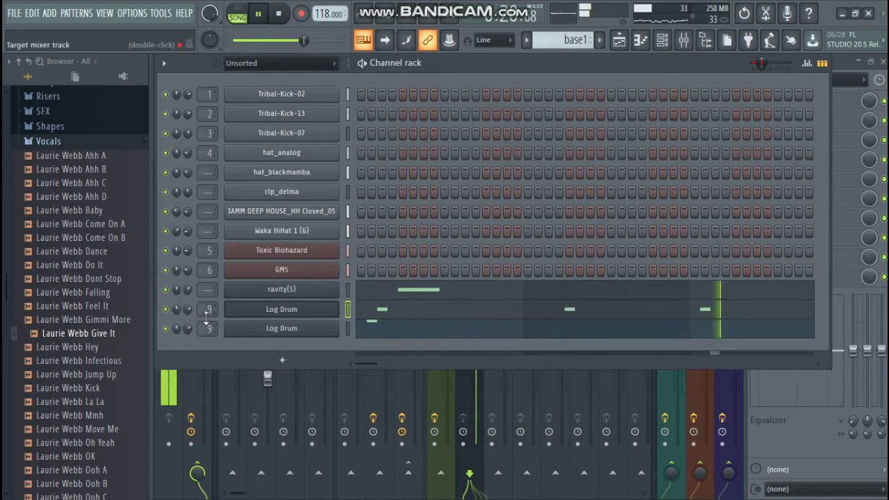
- Load Fruity Fast Dist into slot 1 of the Log Drum mixer track, adjust its distortion knobs and close its window
{"action": "left_click_drag", "start_coordinate": [552, 63], "coordinate": [540, 161]}
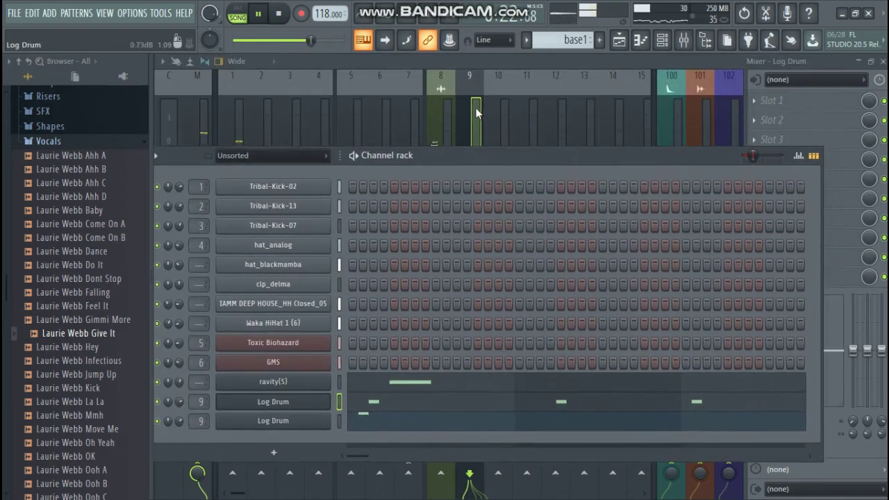
{"action": "left_click", "coordinate": [477, 111]}
{"action": "left_click", "coordinate": [771, 100]}
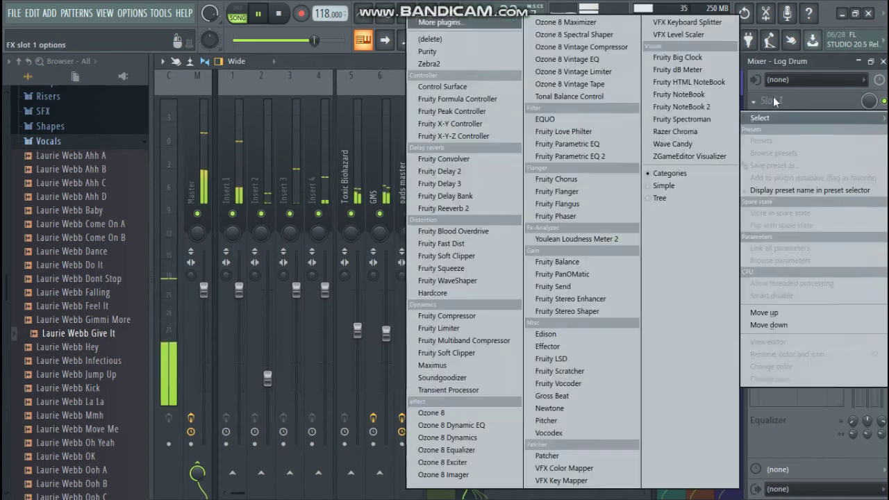
{"action": "left_click", "coordinate": [474, 245]}
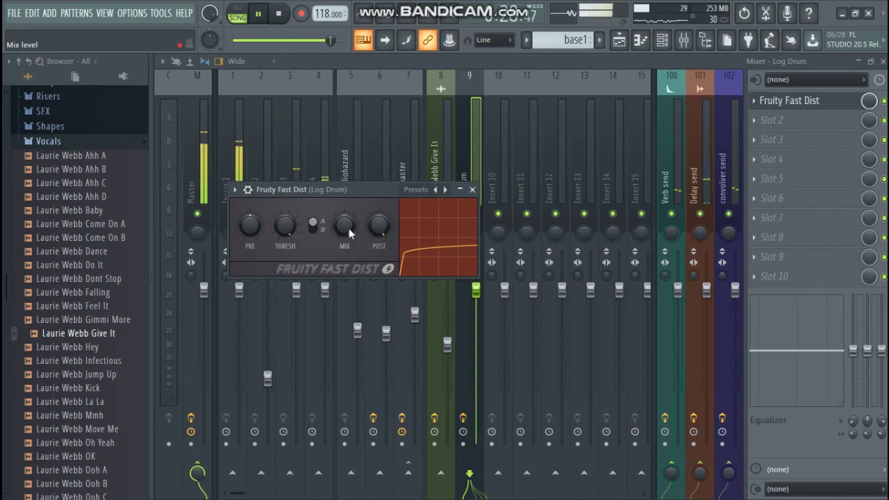
{"action": "left_click_drag", "start_coordinate": [350, 234], "coordinate": [378, 248]}
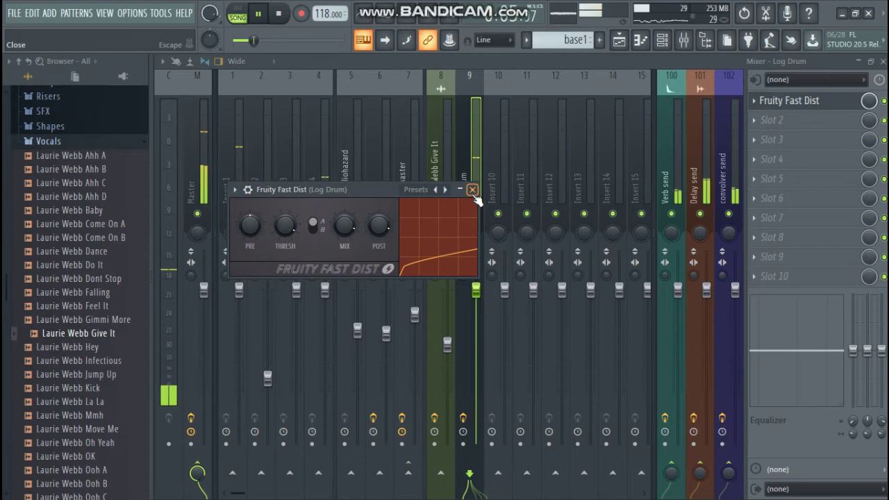
{"action": "left_click", "coordinate": [472, 191]}
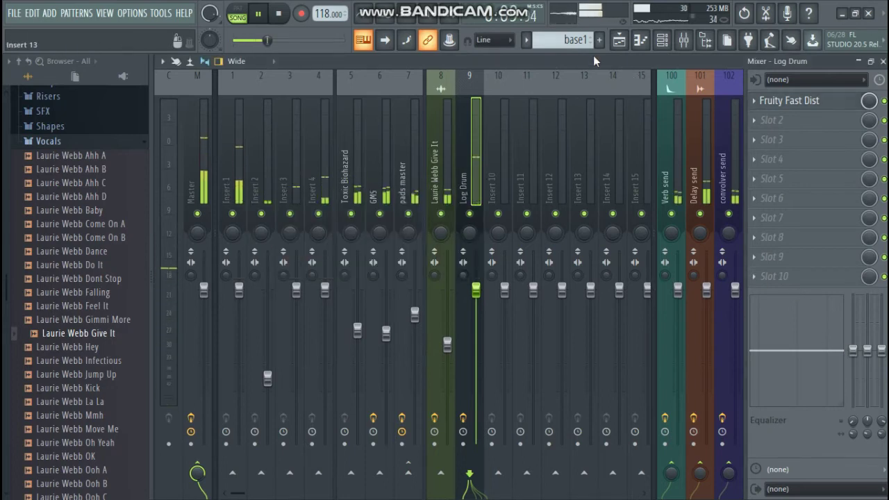
- Clone the ravity(S) channel and close the clone's plugin window
{"action": "left_click", "coordinate": [662, 39]}
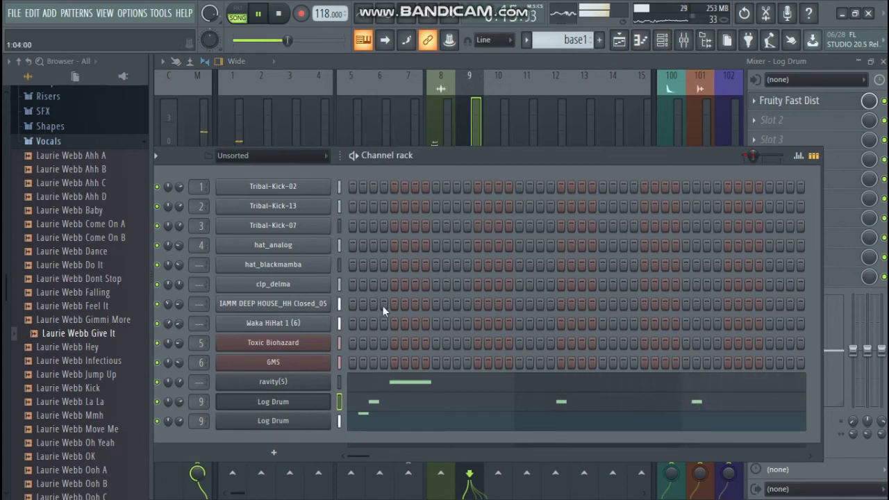
{"action": "left_click", "coordinate": [273, 452]}
{"action": "left_click", "coordinate": [359, 467]}
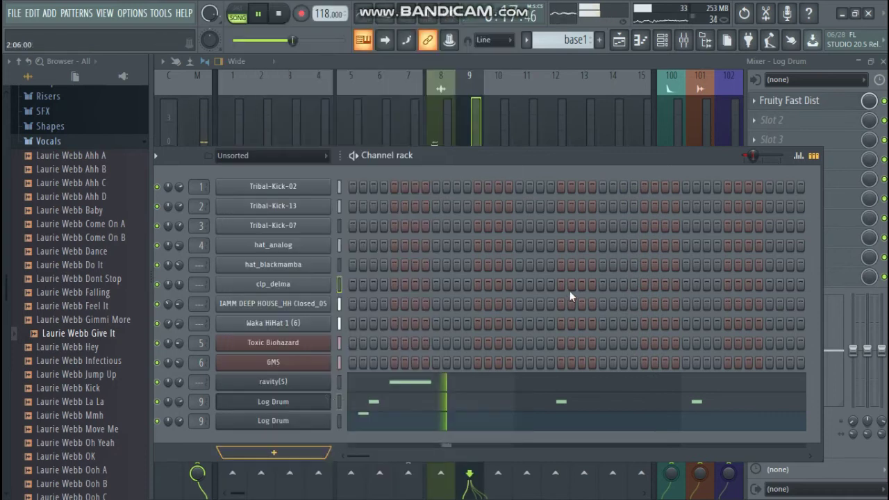
{"action": "right_click", "coordinate": [316, 383]}
{"action": "left_click", "coordinate": [376, 452]}
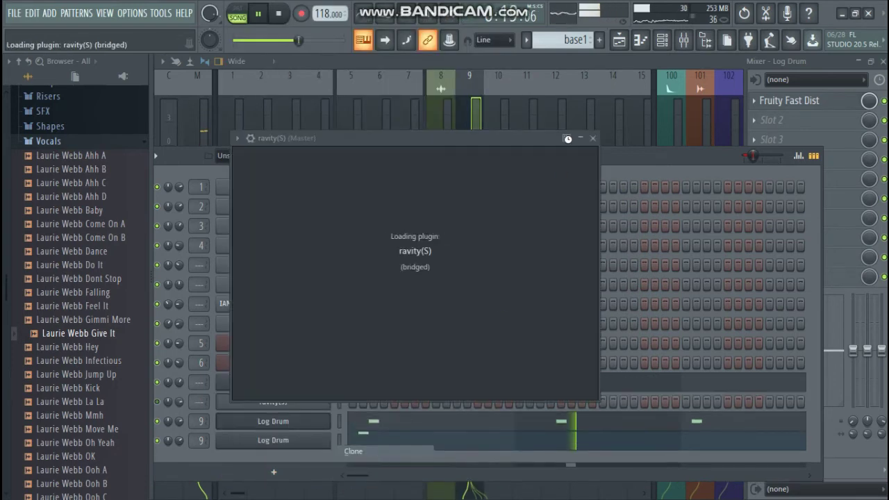
{"action": "left_click", "coordinate": [712, 139]}
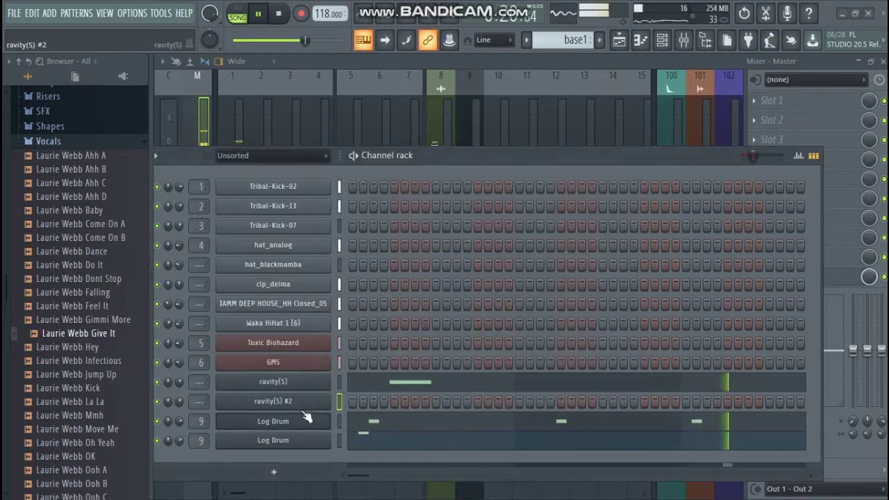
- In the ravity(S) #2 piano roll, draw a one-step A#2 at bar 4 step 10 and a three-step F3 at step 11
{"action": "right_click", "coordinate": [326, 401]}
{"action": "left_click", "coordinate": [365, 339]}
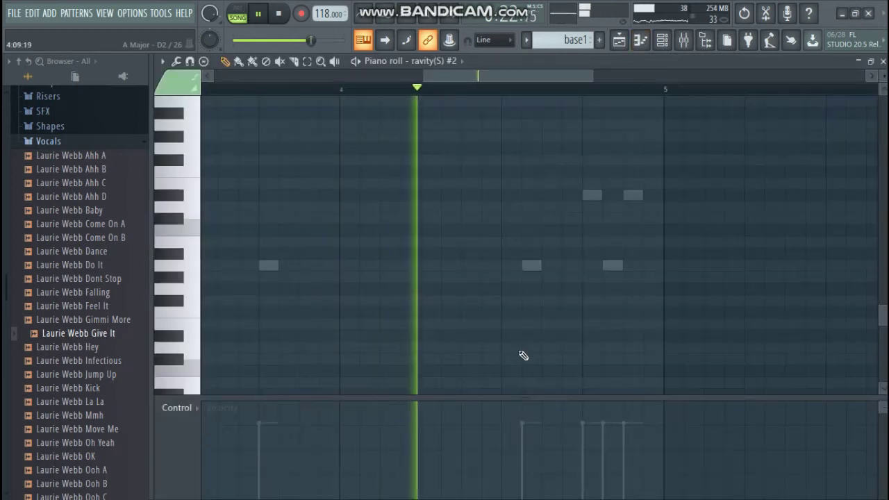
{"action": "key", "text": "space"}
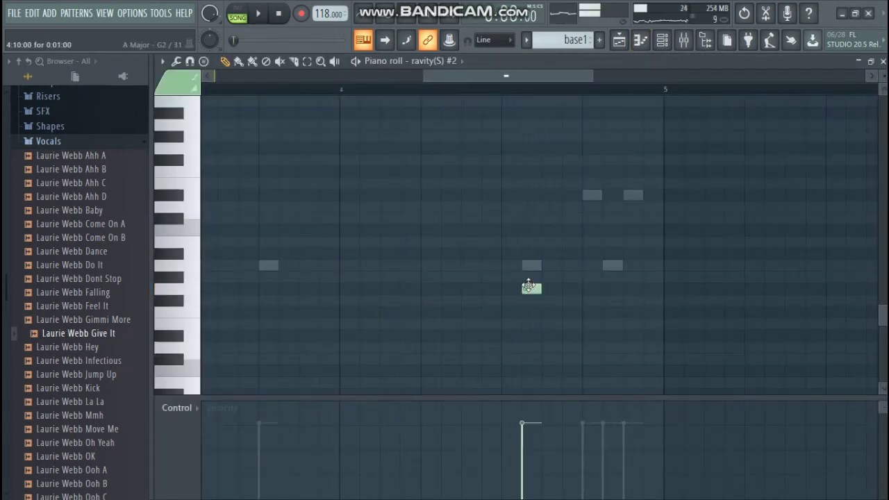
{"action": "left_click_drag", "start_coordinate": [527, 258], "coordinate": [529, 238]}
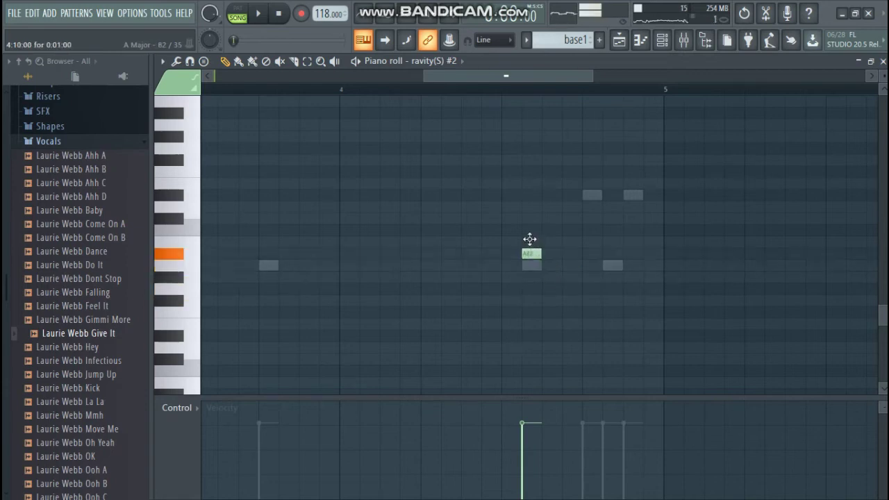
{"action": "left_click", "coordinate": [575, 196]}
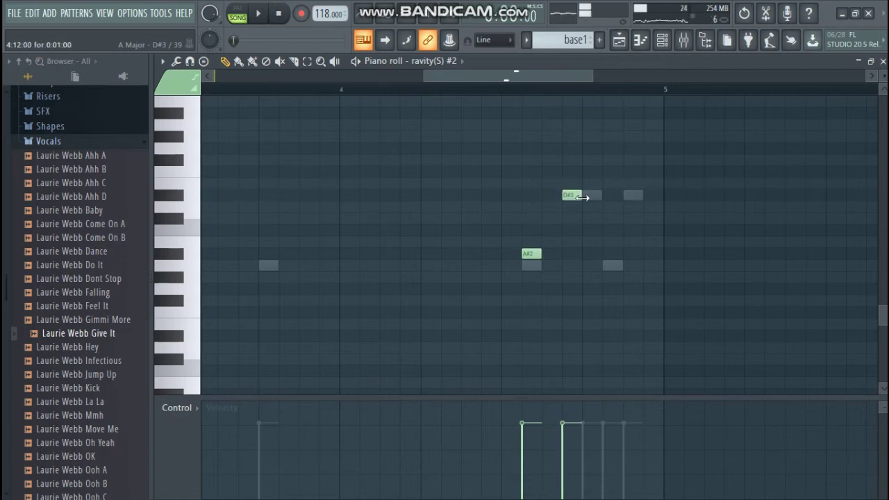
{"action": "left_click_drag", "start_coordinate": [574, 195], "coordinate": [554, 178]}
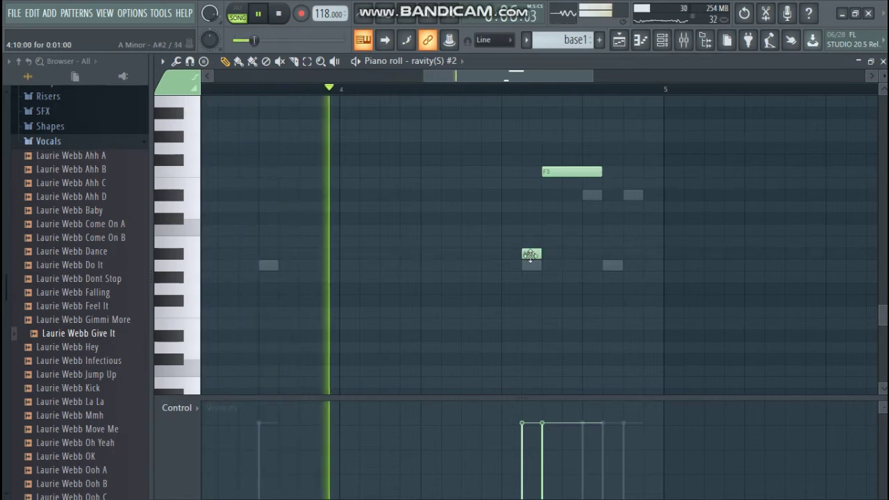
- Rearrange bar 4 into a two-step A#2 at step 3, an eight-step F3 at step 5 and a four-step D#3 at step 13
{"action": "key", "text": "space"}
{"action": "left_click_drag", "start_coordinate": [530, 255], "coordinate": [420, 256]}
{"action": "key", "text": "space"}
{"action": "left_click_drag", "start_coordinate": [585, 171], "coordinate": [478, 182]}
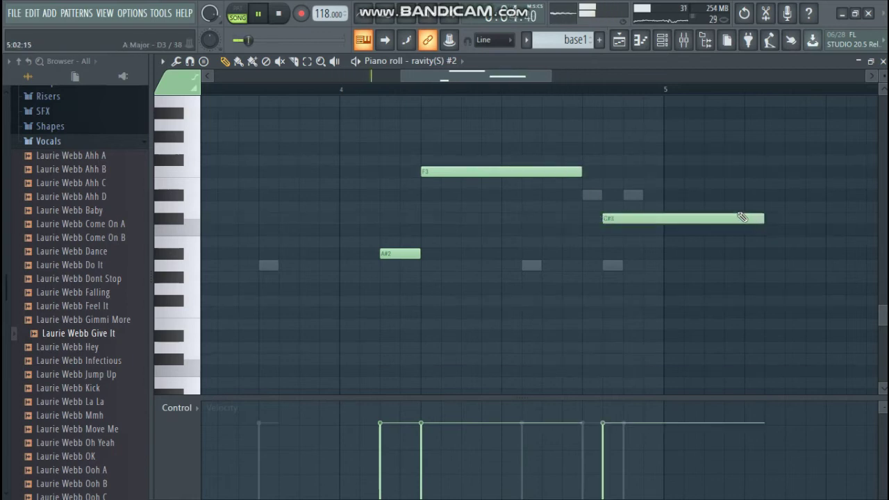
{"action": "left_click_drag", "start_coordinate": [758, 213], "coordinate": [655, 198]}
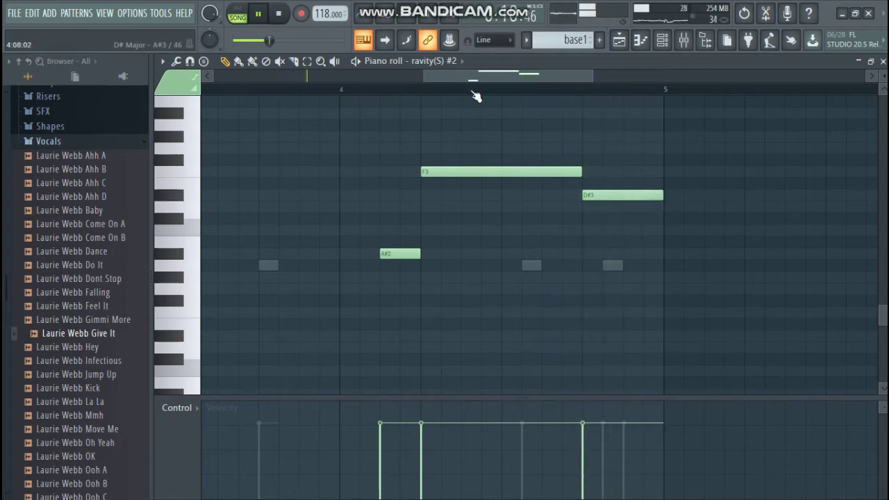
- Open the ravity(S) #2 synth, check its filter cutoff and amp envelope attack, and close the window
{"action": "left_click", "coordinate": [662, 41]}
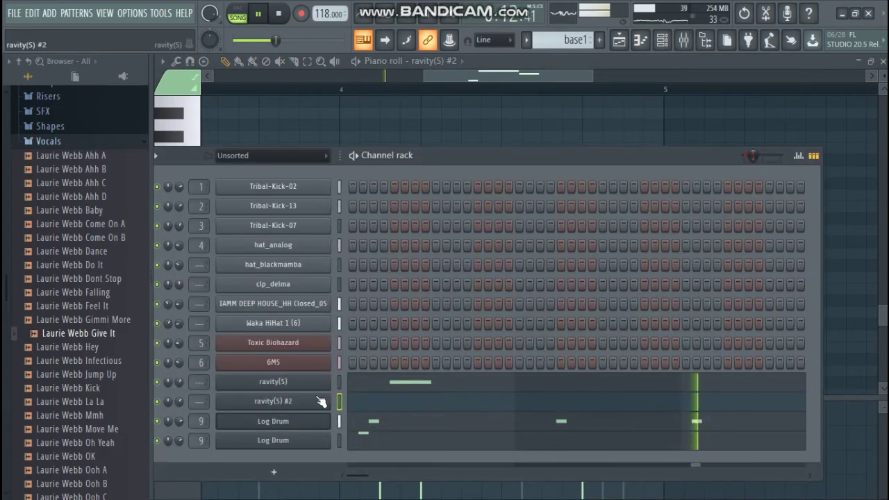
{"action": "left_click", "coordinate": [320, 401]}
{"action": "mouse_move", "coordinate": [566, 260]}
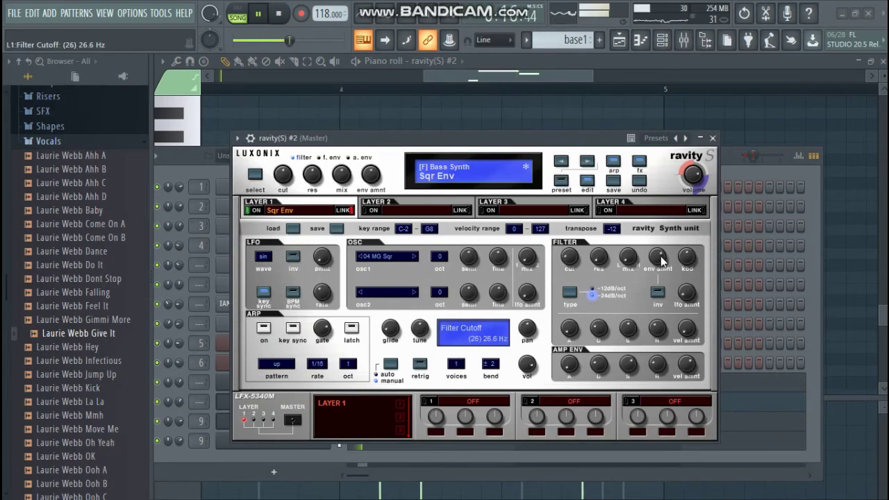
{"action": "mouse_move", "coordinate": [571, 369]}
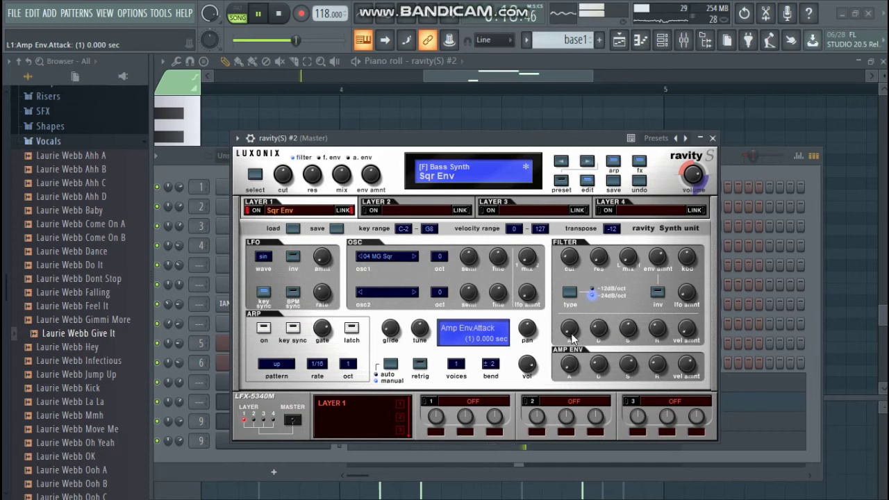
{"action": "left_click", "coordinate": [712, 138]}
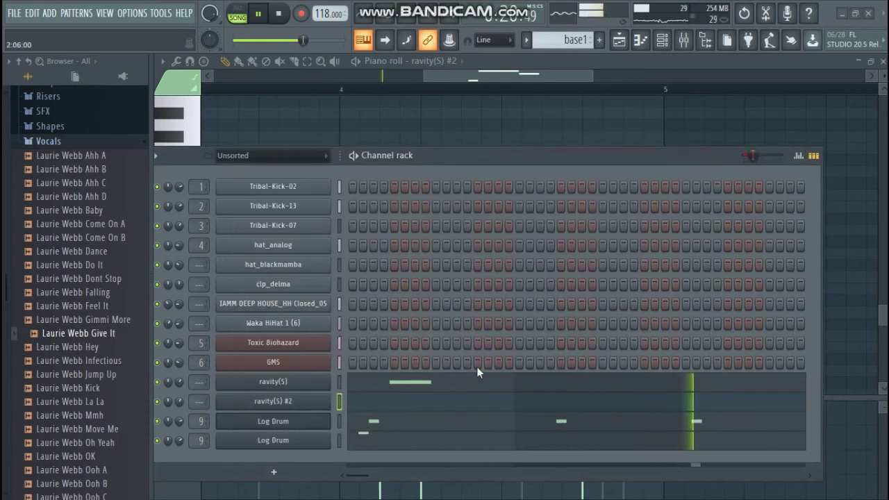
- Mute the first Log Drum channel and add a new Gladiator channel
{"action": "left_click", "coordinate": [157, 421]}
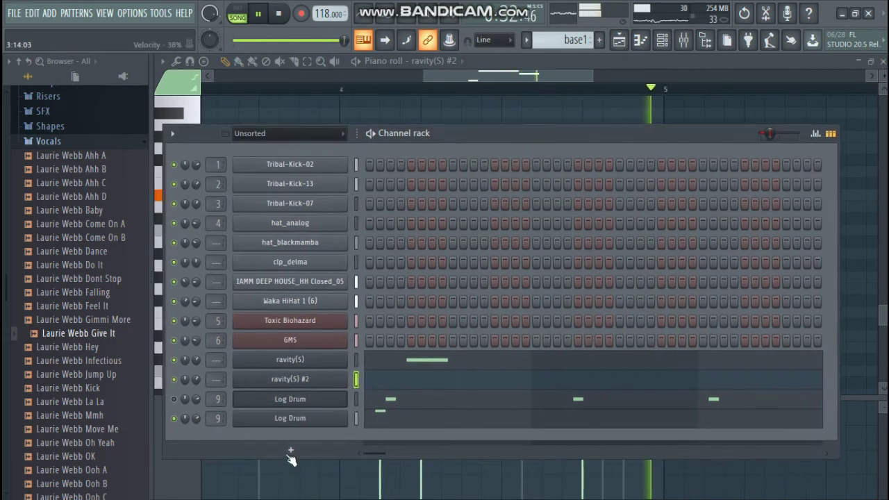
{"action": "left_click", "coordinate": [291, 450]}
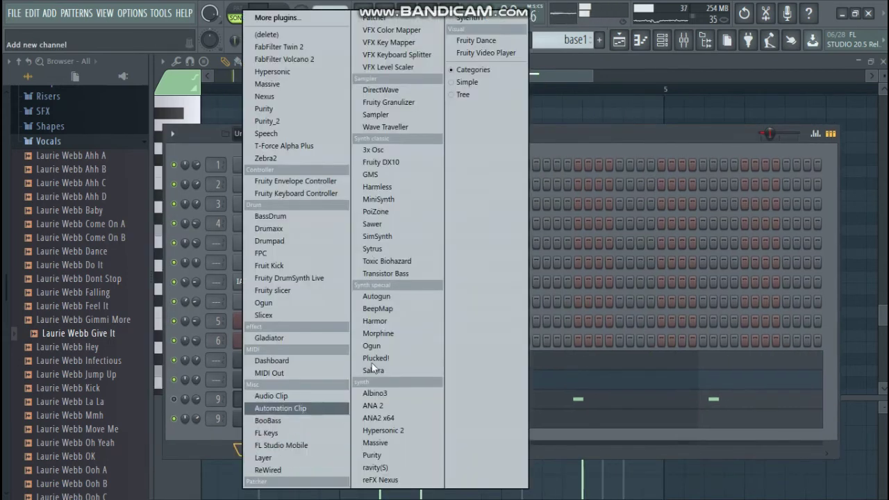
{"action": "left_click", "coordinate": [321, 338]}
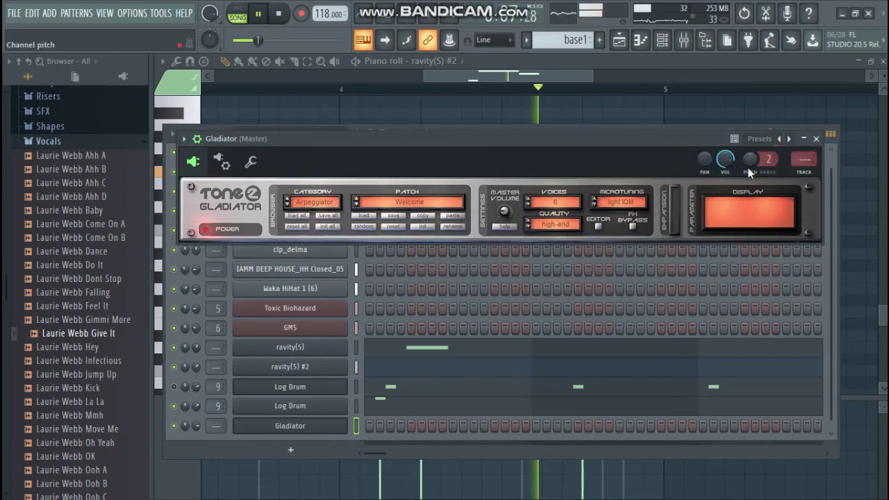
- Load the LD Progressive Hymn MS patch from Gladiator's Lead category, close the plugin and open the channel's piano roll
{"action": "left_click", "coordinate": [337, 207]}
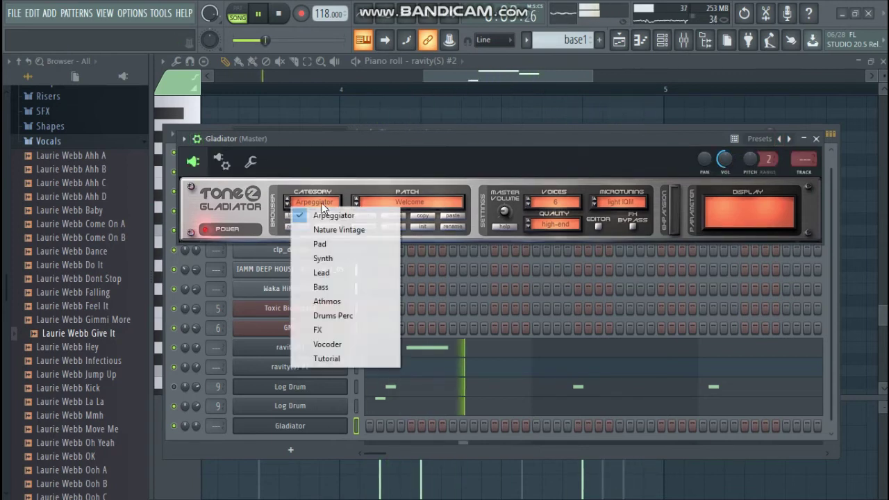
{"action": "left_click", "coordinate": [343, 273]}
{"action": "left_click", "coordinate": [401, 204]}
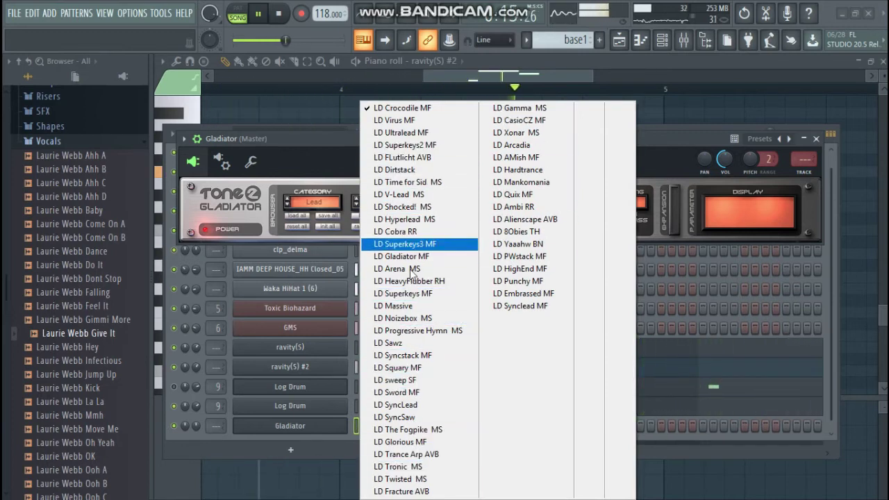
{"action": "left_click", "coordinate": [418, 330]}
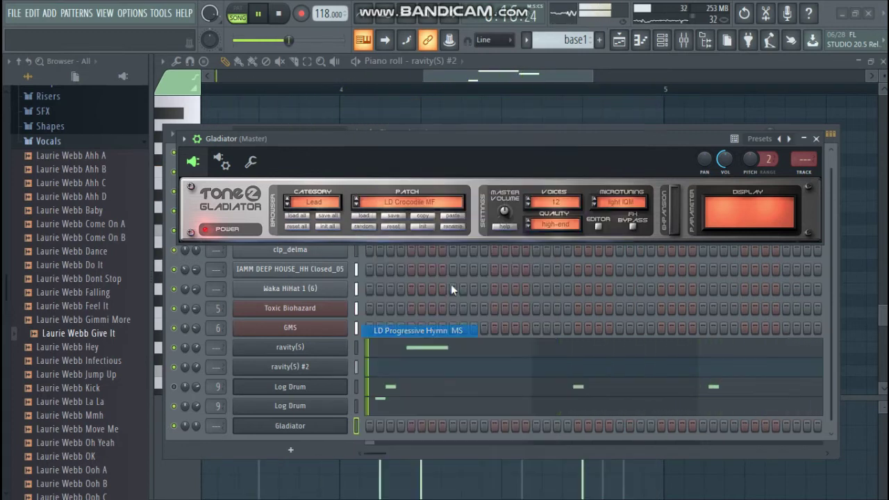
{"action": "left_click", "coordinate": [816, 139]}
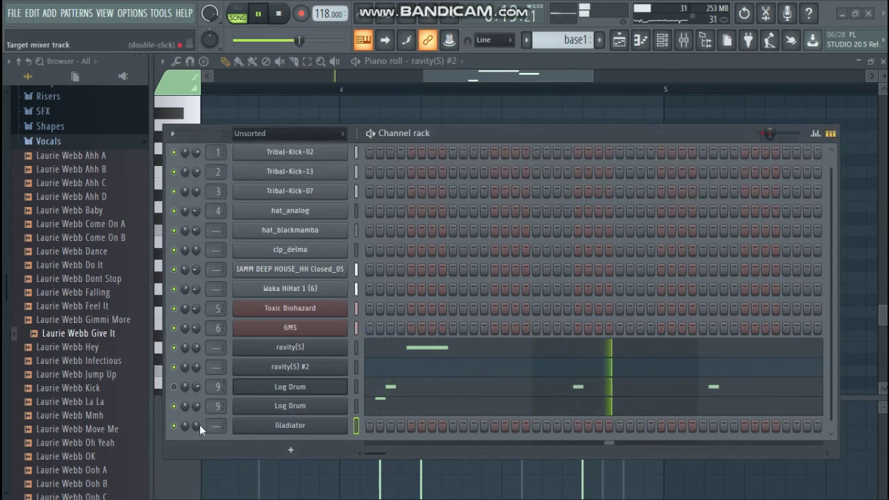
{"action": "right_click", "coordinate": [345, 425]}
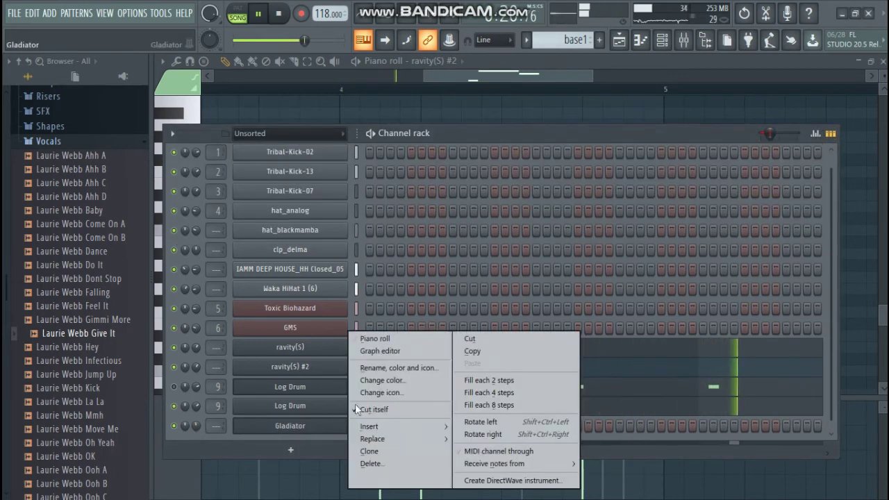
{"action": "left_click", "coordinate": [390, 339]}
{"action": "left_click", "coordinate": [295, 324]}
{"action": "left_click_drag", "start_coordinate": [295, 326], "coordinate": [222, 324]}
{"action": "key", "text": "space"}
{"action": "right_click", "coordinate": [236, 325]}
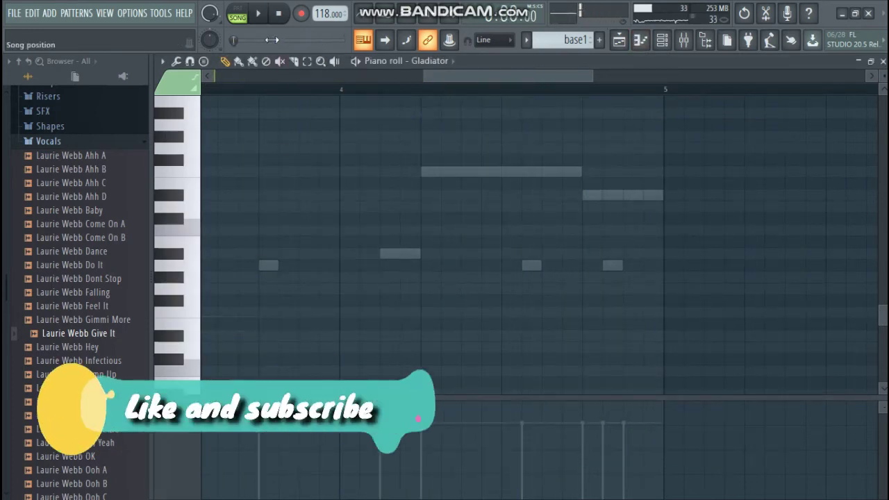
- Stamp a four-step A# minor chord (A#5, C#6, F6) in bar 3 of the Gladiator piano roll
{"action": "left_click", "coordinate": [204, 62]}
{"action": "left_click", "coordinate": [230, 157]}
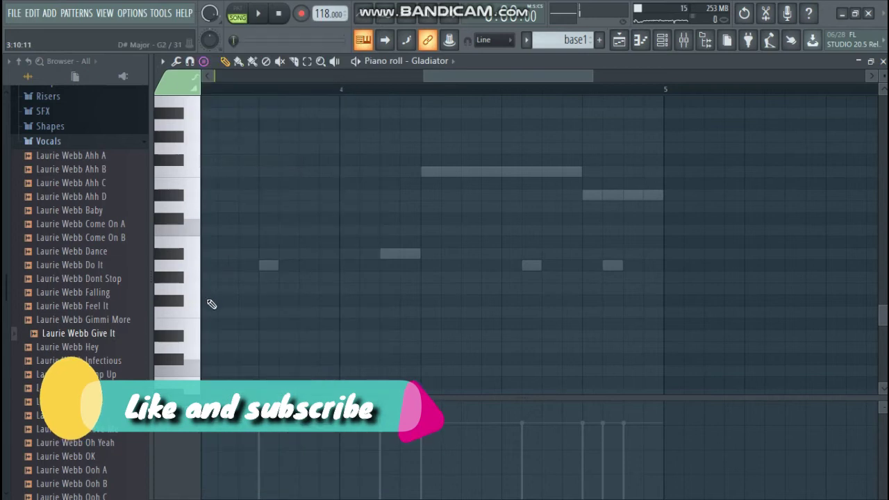
{"action": "left_click_drag", "start_coordinate": [211, 312], "coordinate": [224, 214]}
{"action": "scroll", "coordinate": [225, 215], "scroll_direction": "up", "scroll_amount": 2}
{"action": "left_click_drag", "start_coordinate": [238, 286], "coordinate": [218, 109]}
{"action": "scroll", "coordinate": [240, 222], "scroll_direction": "up", "scroll_amount": 2}
{"action": "scroll", "coordinate": [230, 166], "scroll_direction": "up", "scroll_amount": 4}
{"action": "left_click_drag", "start_coordinate": [246, 252], "coordinate": [231, 113]}
{"action": "scroll", "coordinate": [243, 192], "scroll_direction": "up", "scroll_amount": 3}
{"action": "left_click_drag", "start_coordinate": [245, 261], "coordinate": [238, 213]}
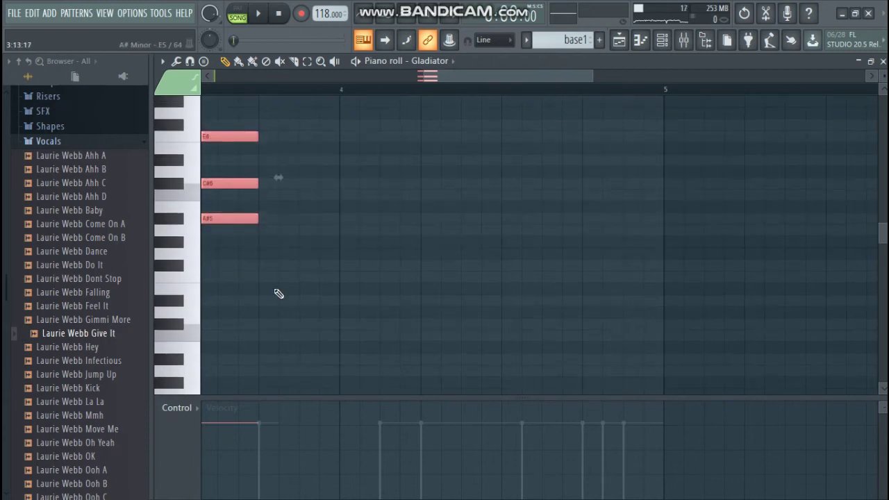
- Switch to the empty Pattern 6 and paste the chord into the Gladiator channel
{"action": "scroll", "coordinate": [278, 294], "scroll_direction": "up", "scroll_amount": 1}
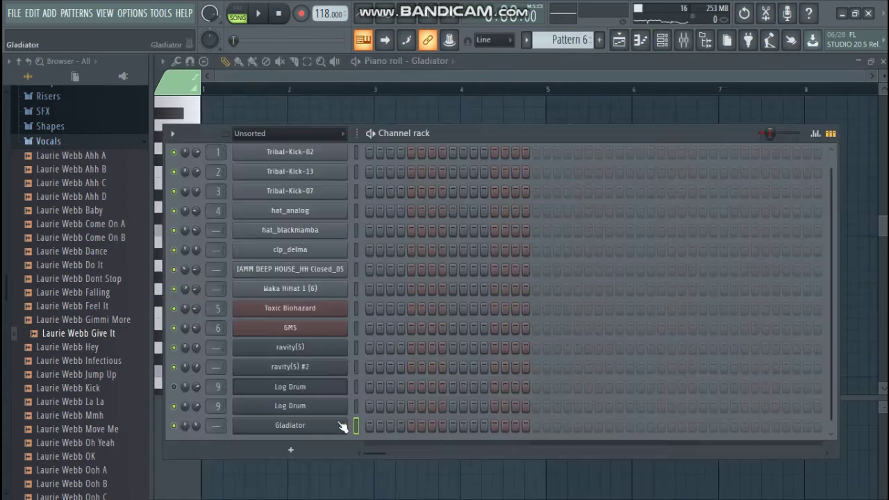
{"action": "right_click", "coordinate": [339, 421]}
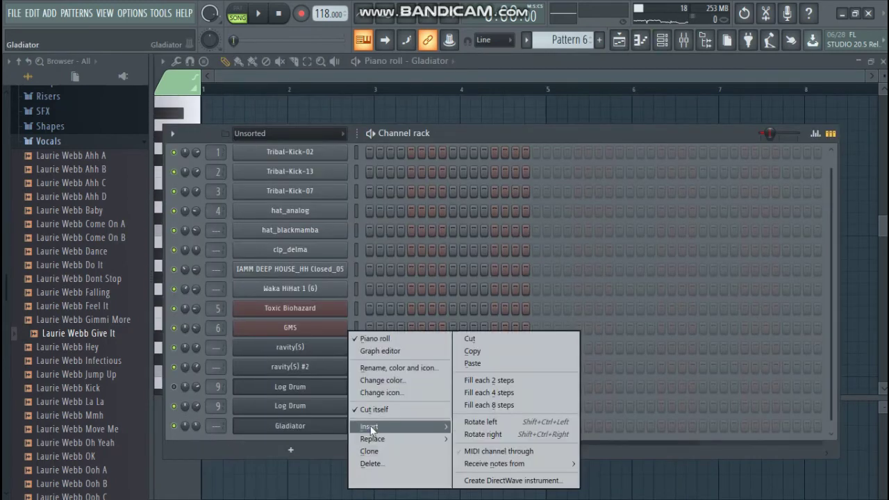
{"action": "left_click", "coordinate": [472, 363]}
{"action": "left_click", "coordinate": [683, 42]}
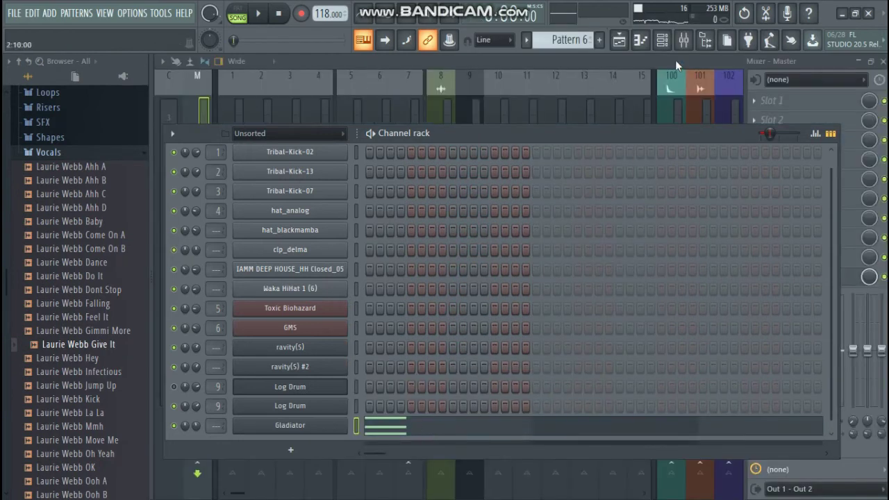
- Place Pattern 6 on Track 7 of the playlist from bar 1 and duplicate it three times up to bar 17
{"action": "left_click", "coordinate": [619, 41]}
{"action": "left_click", "coordinate": [377, 357]}
{"action": "left_click_drag", "start_coordinate": [377, 357], "coordinate": [345, 321]}
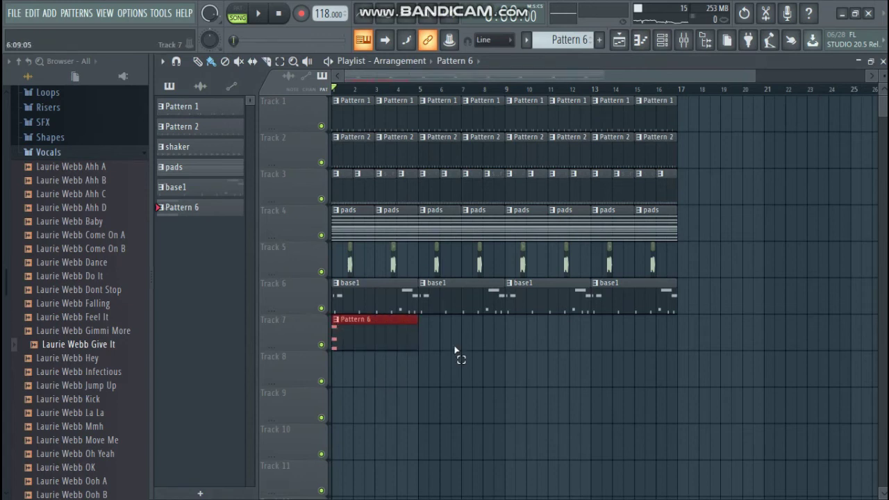
{"action": "key", "text": "ctrl+b"}
{"action": "key", "text": "ctrl+b"}
{"action": "key", "text": "ctrl+b"}
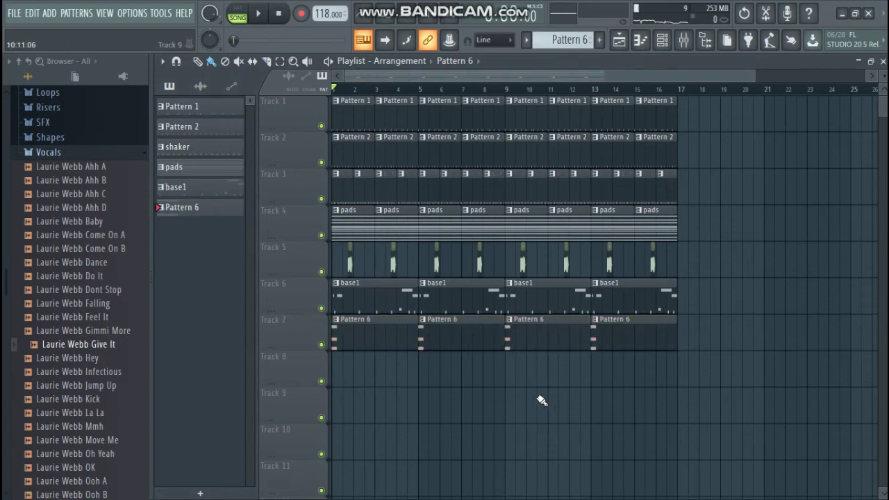
- Shorten Gladiator's chord to one step, move it to step 15 of bar 1, and play the arrangement briefly
{"action": "left_click", "coordinate": [662, 40]}
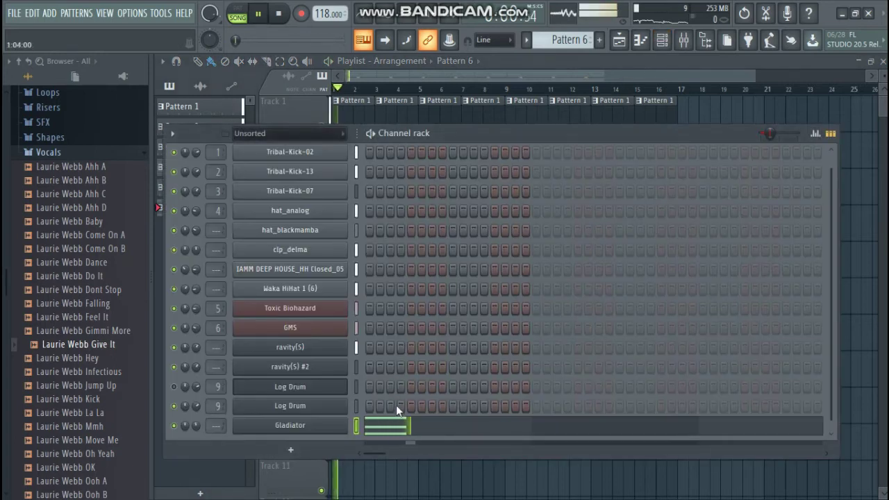
{"action": "left_click", "coordinate": [387, 424]}
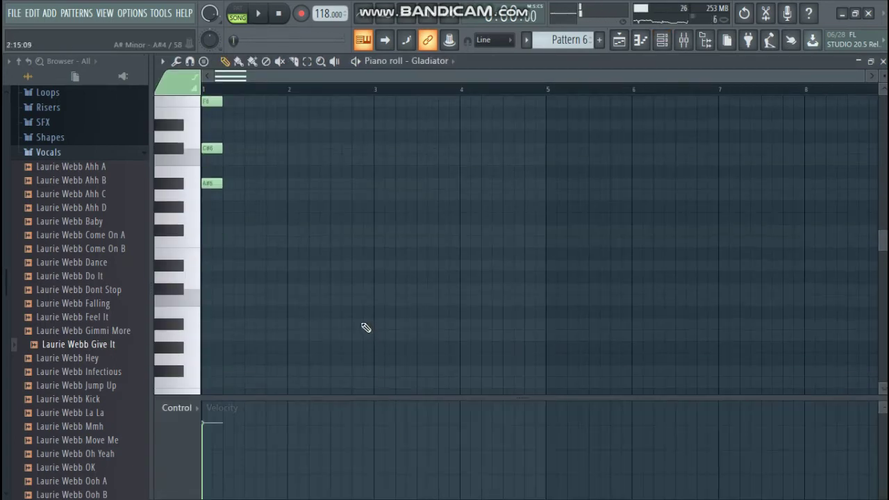
{"action": "left_click_drag", "start_coordinate": [257, 283], "coordinate": [537, 178]}
{"action": "scroll", "coordinate": [223, 179], "scroll_direction": "up", "scroll_amount": 4}
{"action": "key", "text": "space"}
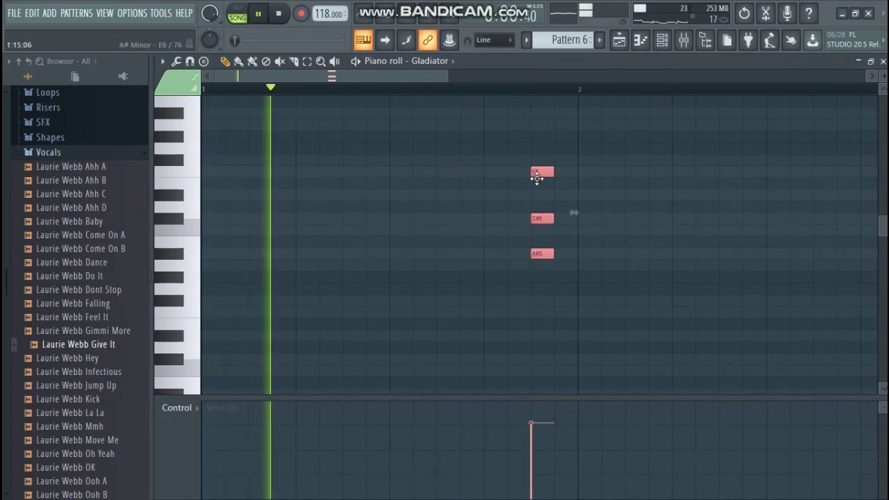
{"action": "key", "text": "space"}
- Add a second Gladiator channel and set its patch category to Synth
{"action": "left_click", "coordinate": [662, 40]}
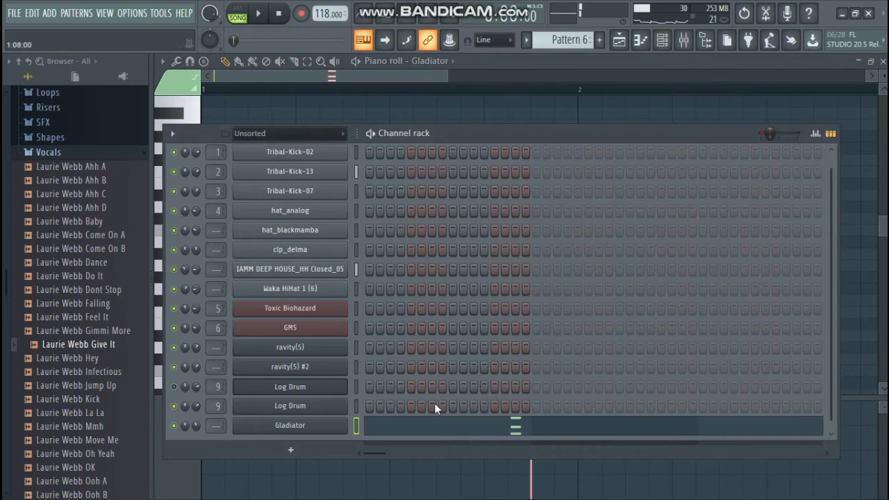
{"action": "left_click", "coordinate": [318, 455]}
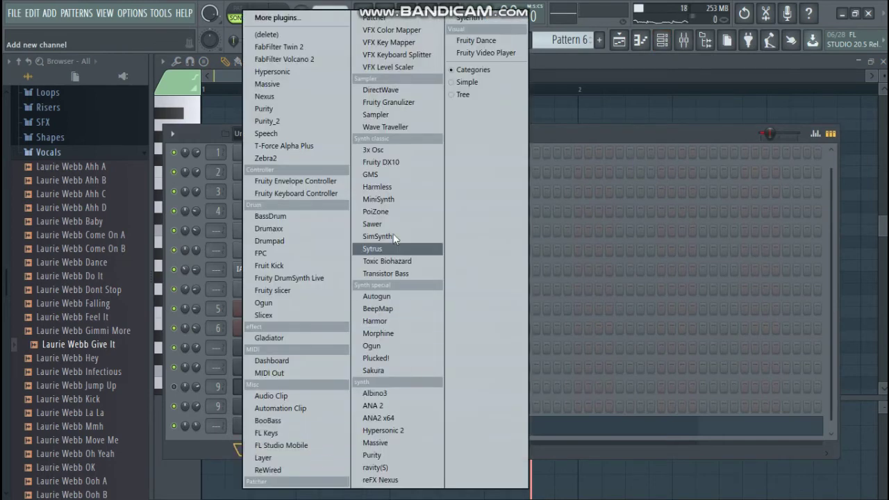
{"action": "left_click", "coordinate": [291, 338]}
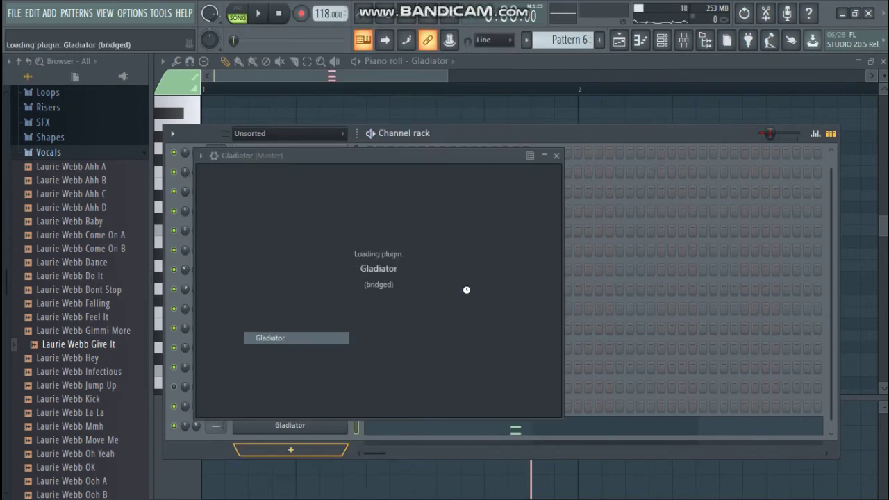
{"action": "left_click", "coordinate": [327, 191]}
{"action": "left_click", "coordinate": [342, 247]}
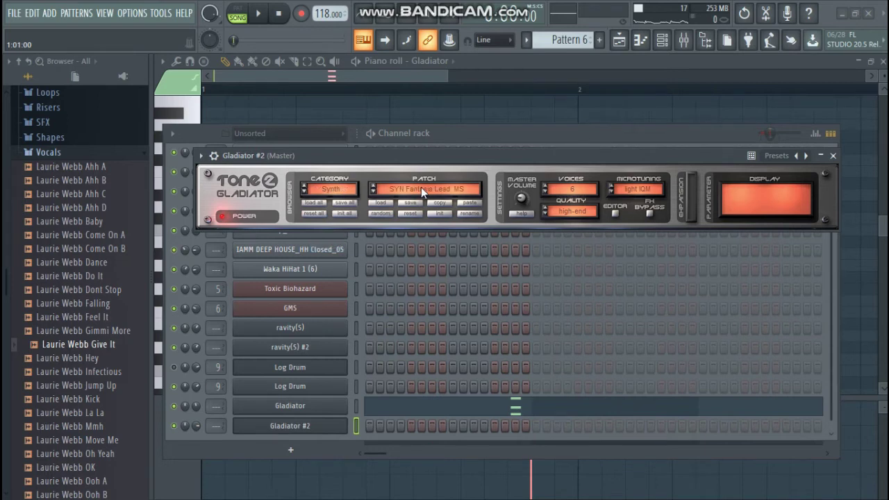
- Try the SY Feedback patch in Gladiator #2, load EP Ballad RR instead, and close the plugin
{"action": "left_click", "coordinate": [420, 187]}
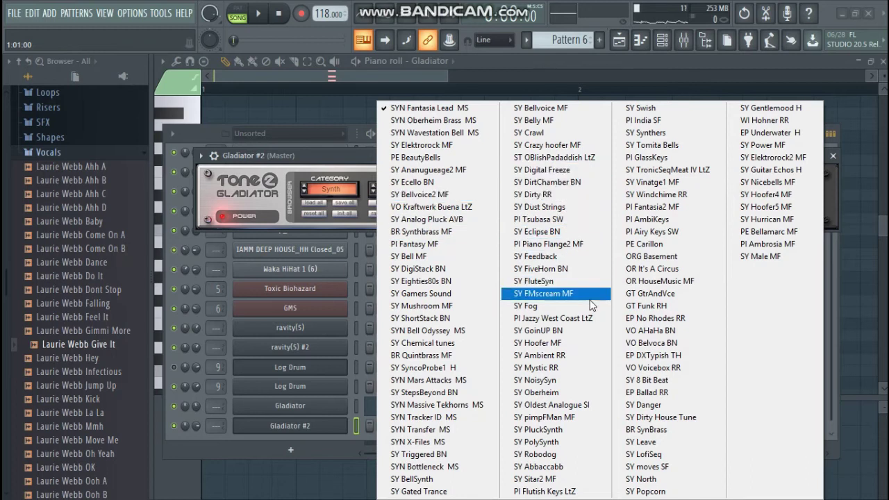
{"action": "left_click", "coordinate": [580, 258]}
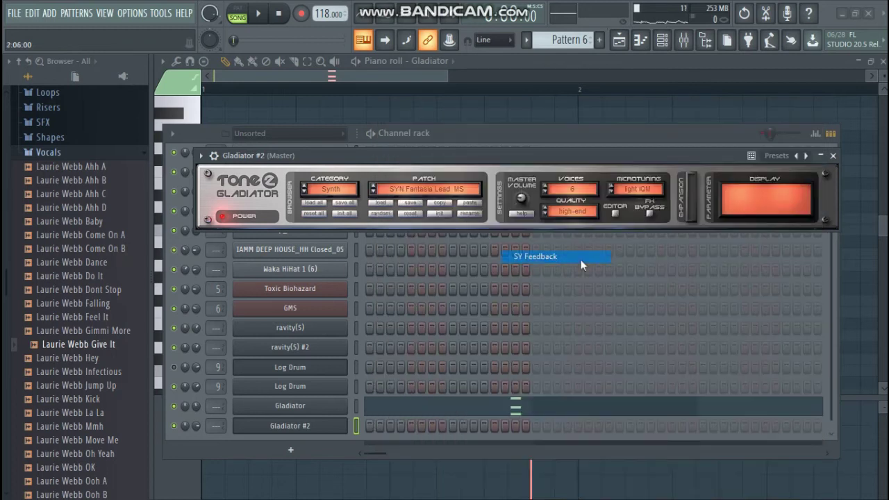
{"action": "left_click", "coordinate": [439, 186]}
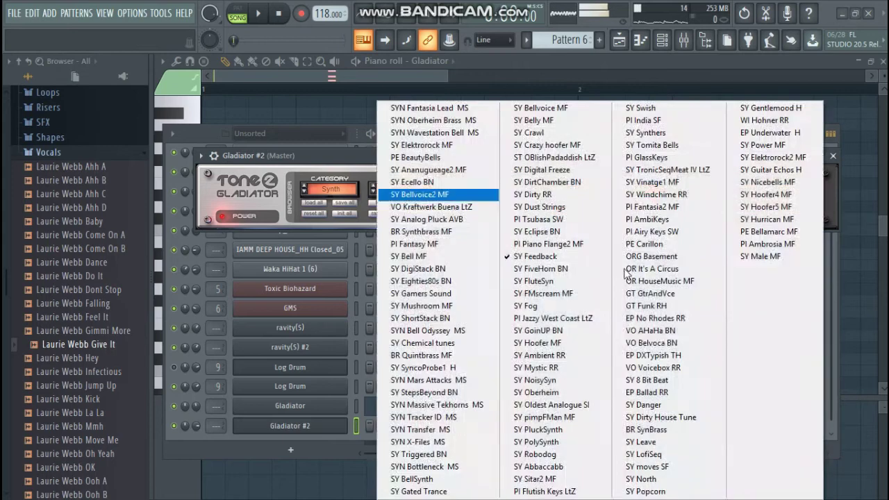
{"action": "left_click", "coordinate": [646, 393]}
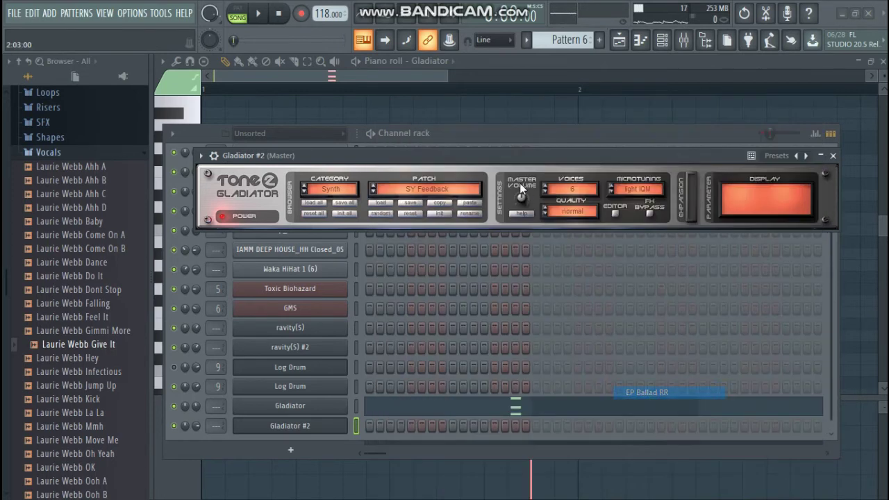
{"action": "left_click", "coordinate": [833, 155]}
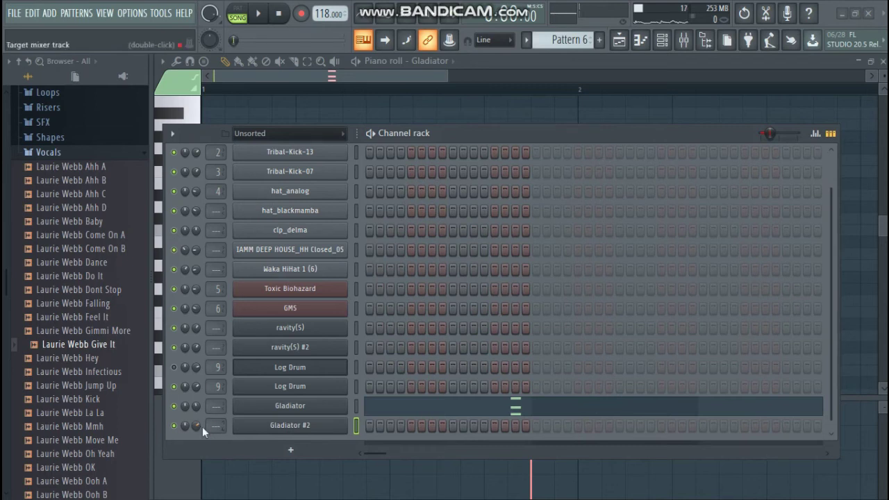
- Stamp a three-step A# minor chord (A#5, C#6, F6) at the start of bar 1 for Gladiator #2 and play it
{"action": "right_click", "coordinate": [272, 430]}
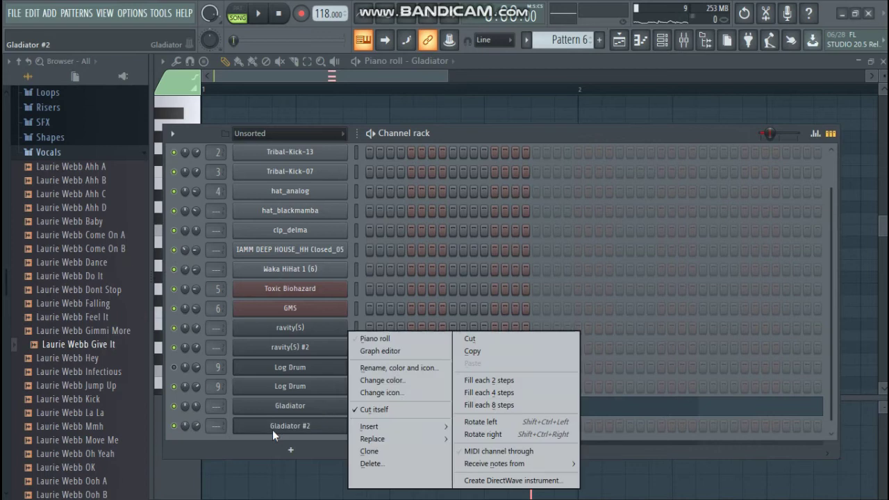
{"action": "left_click", "coordinate": [377, 338]}
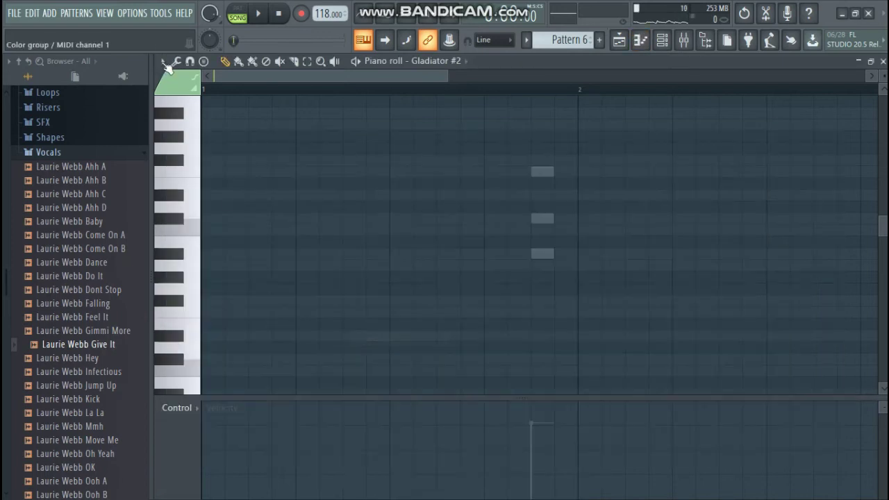
{"action": "left_click", "coordinate": [203, 61]}
{"action": "left_click", "coordinate": [233, 165]}
{"action": "left_click_drag", "start_coordinate": [534, 254], "coordinate": [189, 255]}
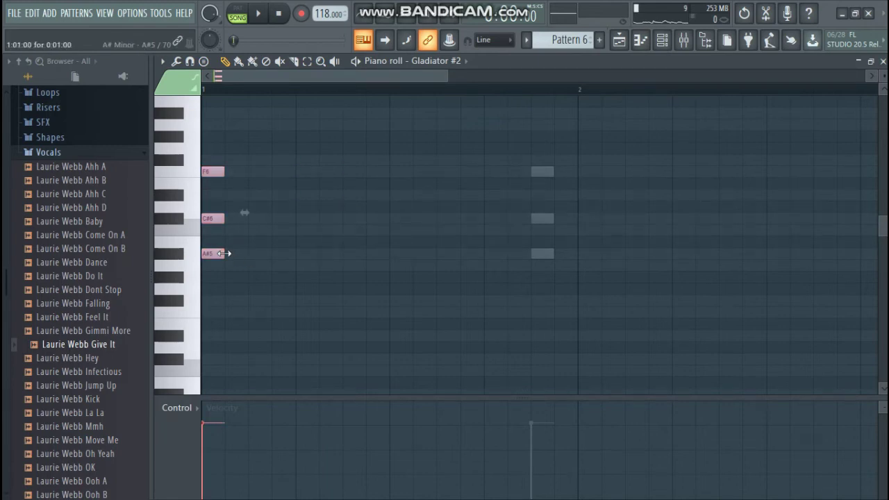
{"action": "left_click_drag", "start_coordinate": [224, 253], "coordinate": [272, 254]}
{"action": "key", "text": "space"}
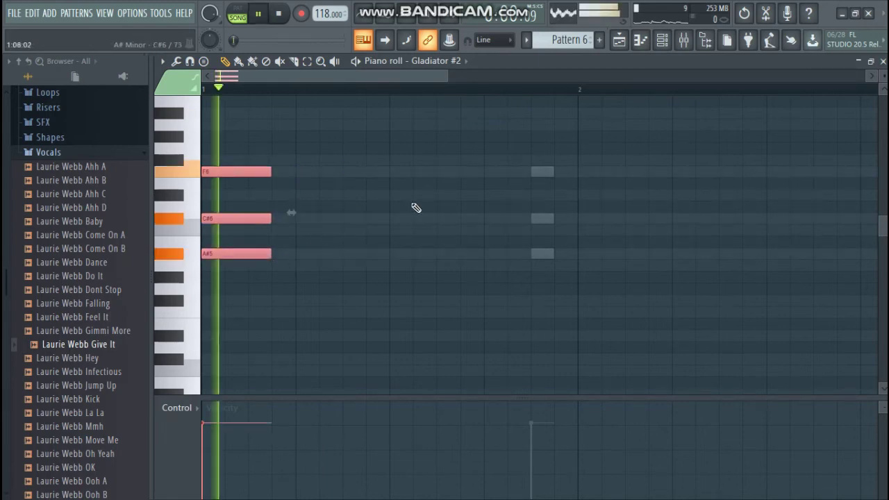
- Route the first Gladiator channel to mixer track 10
{"action": "left_click", "coordinate": [661, 41]}
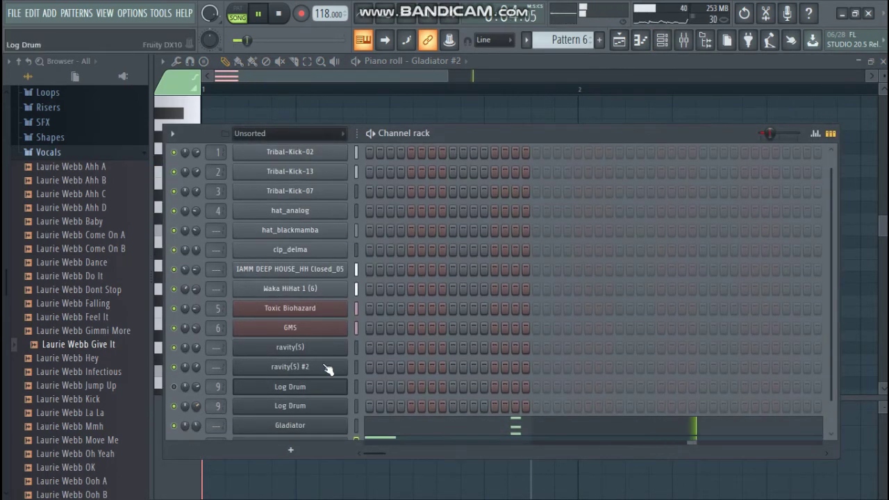
{"action": "scroll", "coordinate": [291, 399], "scroll_direction": "down", "scroll_amount": 1}
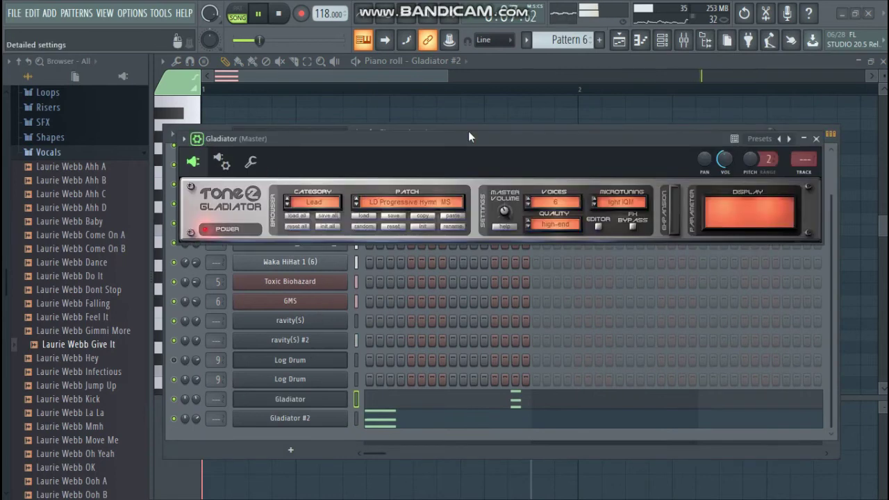
{"action": "left_click", "coordinate": [811, 173]}
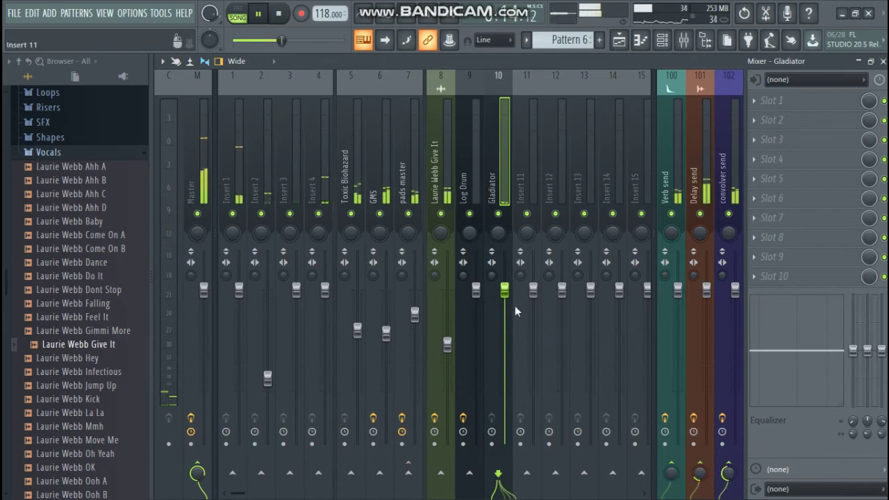
- Route the Gladiator #2 channel to mixer track 11
{"action": "left_click", "coordinate": [662, 39]}
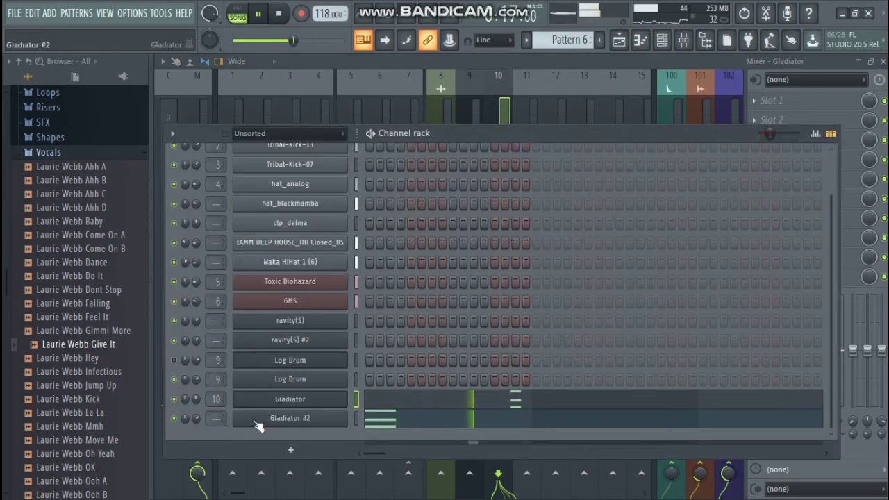
{"action": "left_click", "coordinate": [285, 418]}
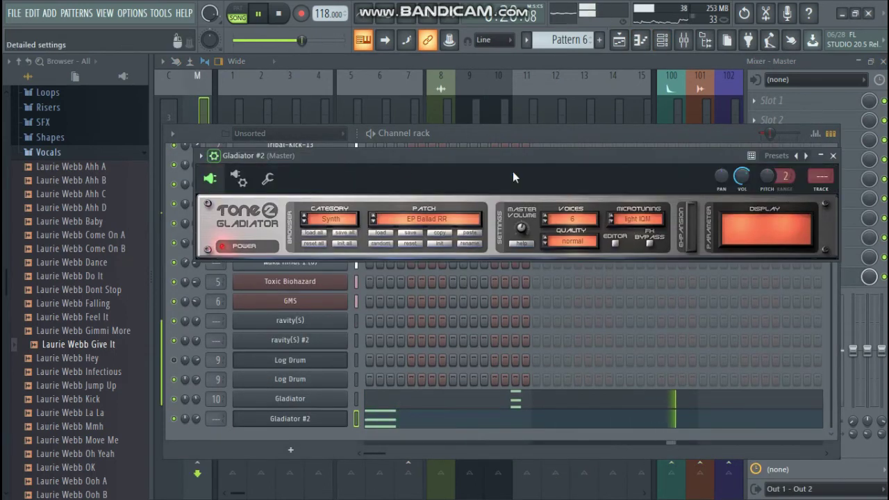
{"action": "left_click", "coordinate": [790, 197]}
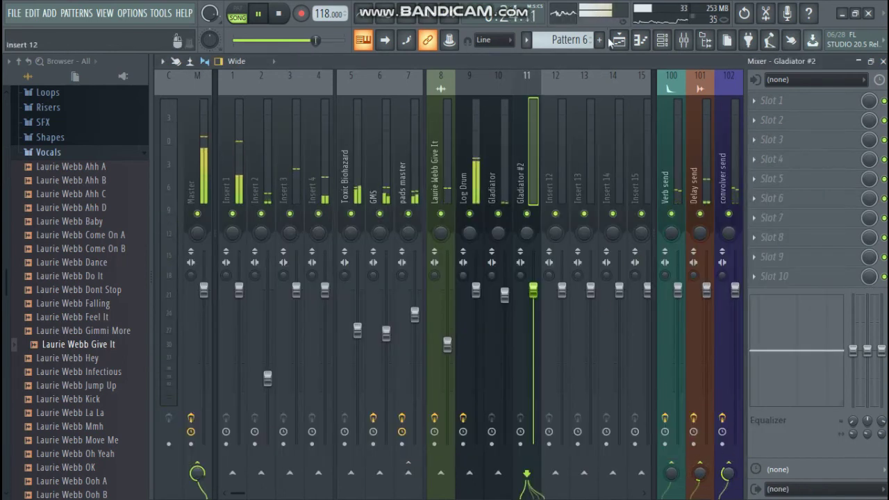
- Stop playback, switch to the base1 pattern, and check the ravity(S) synth's filter cutoff
{"action": "left_click", "coordinate": [661, 40]}
{"action": "key", "text": "space"}
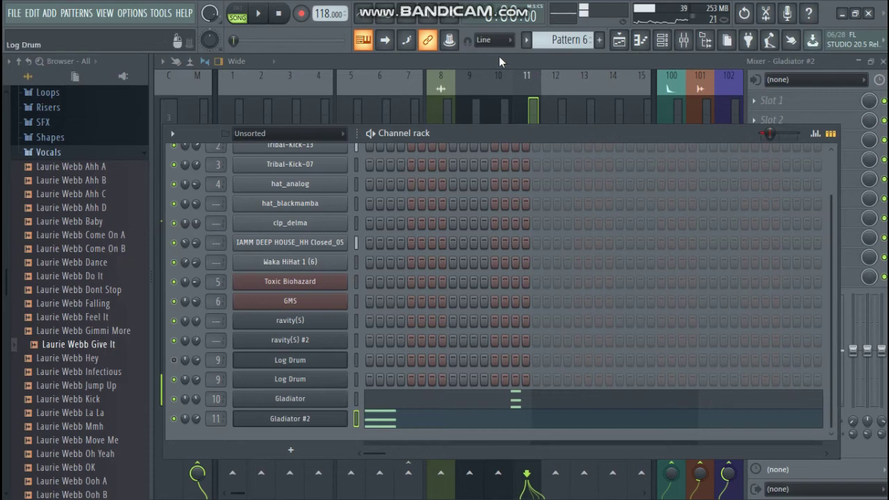
{"action": "scroll", "coordinate": [551, 42], "scroll_direction": "down", "scroll_amount": 1}
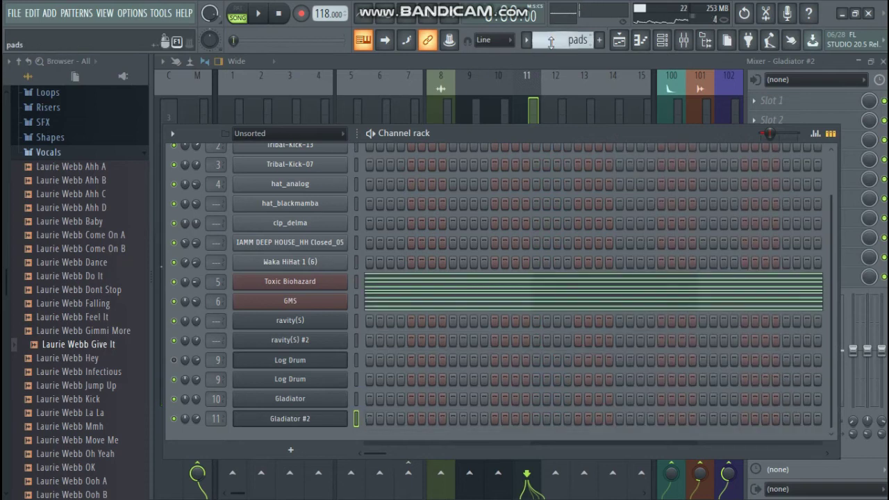
{"action": "scroll", "coordinate": [550, 42], "scroll_direction": "down", "scroll_amount": 1}
{"action": "left_click", "coordinate": [333, 324]}
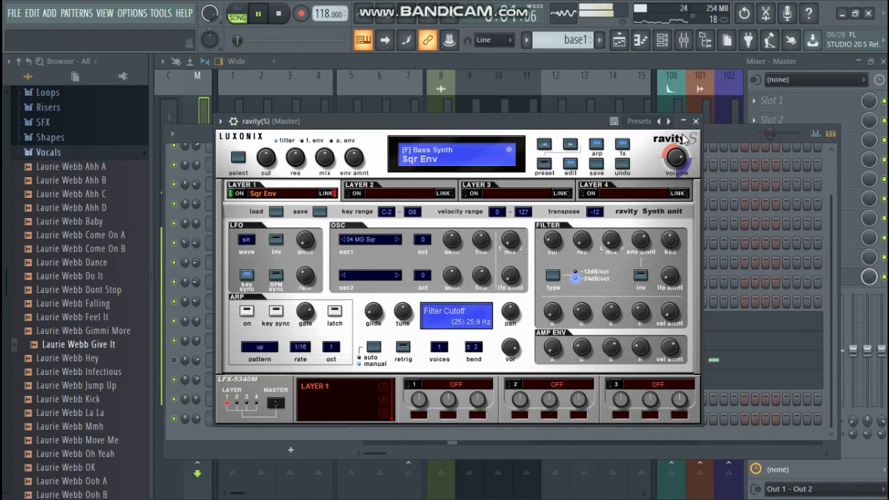
{"action": "left_click", "coordinate": [695, 120]}
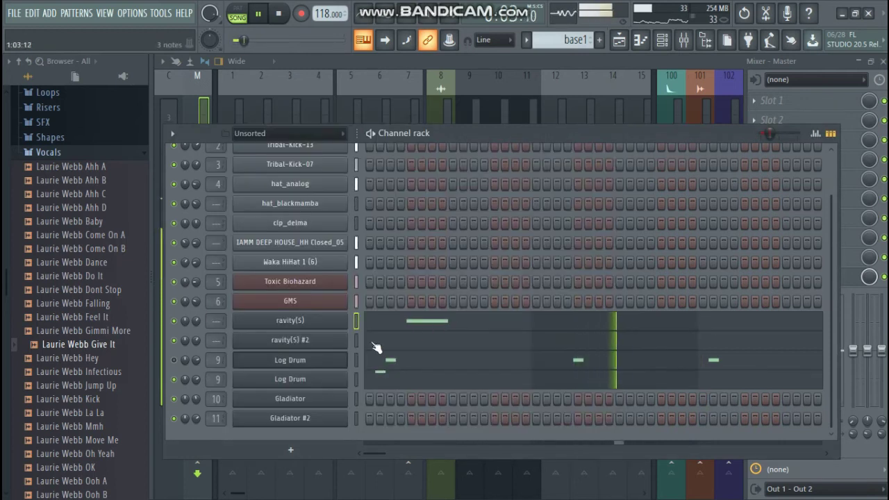
- Adjust the filter cutoff slightly in the ravity(S) #2 synth and close its window
{"action": "left_click", "coordinate": [324, 340]}
{"action": "left_click_drag", "start_coordinate": [576, 259], "coordinate": [574, 266]}
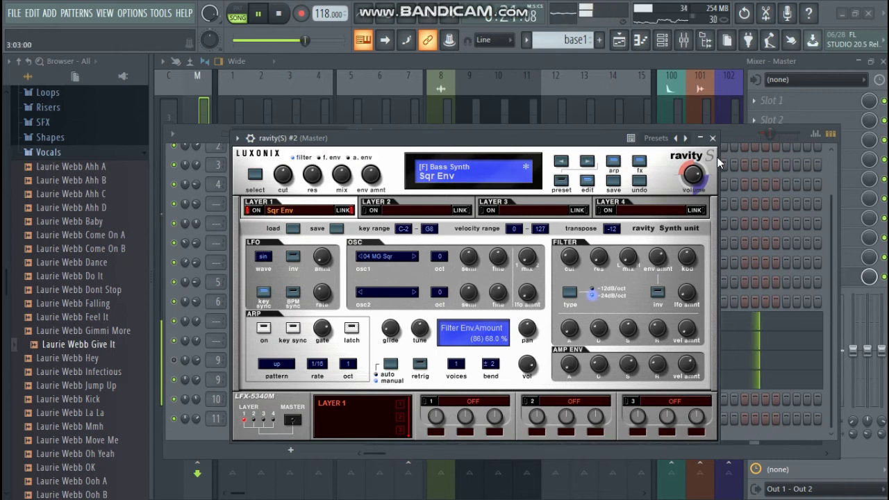
{"action": "left_click", "coordinate": [713, 138]}
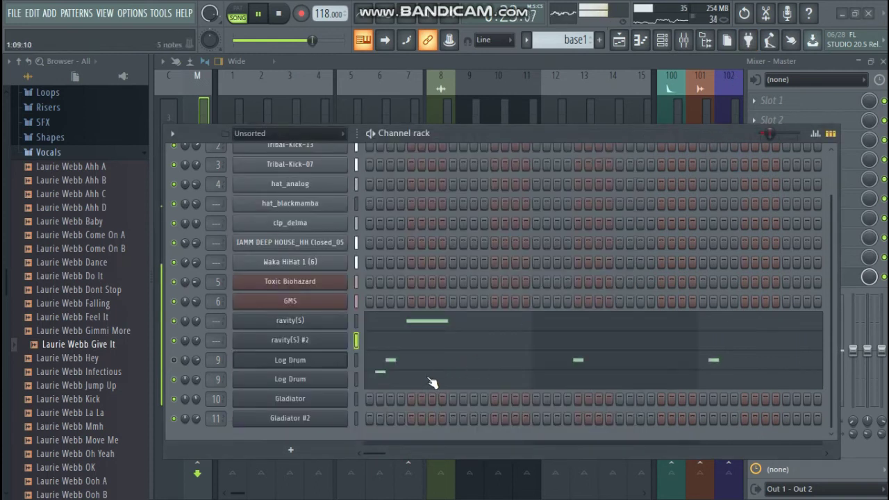
- Stop playback and create a new empty pattern named lead
{"action": "key", "text": "space"}
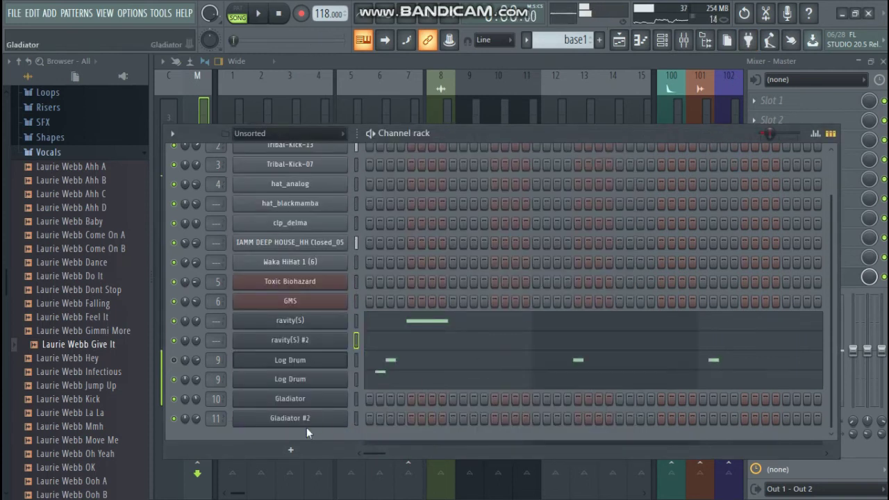
{"action": "left_click", "coordinate": [290, 450]}
{"action": "left_click", "coordinate": [576, 143]}
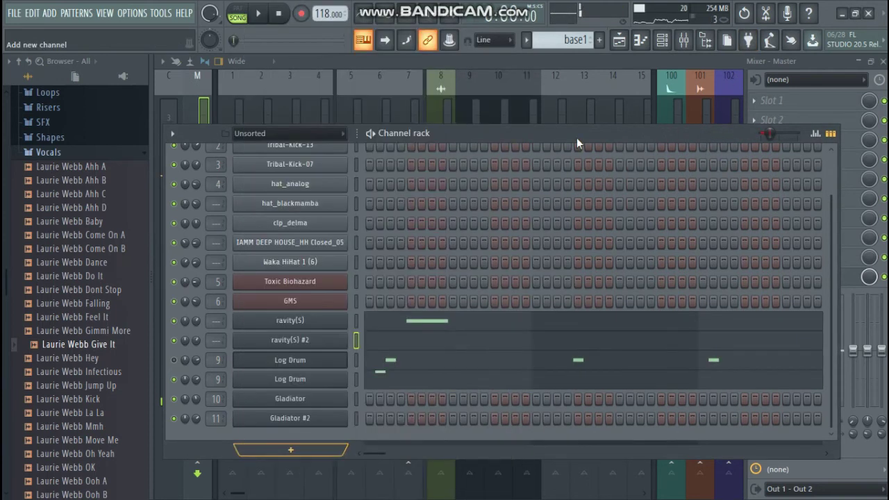
{"action": "left_click", "coordinate": [599, 40]}
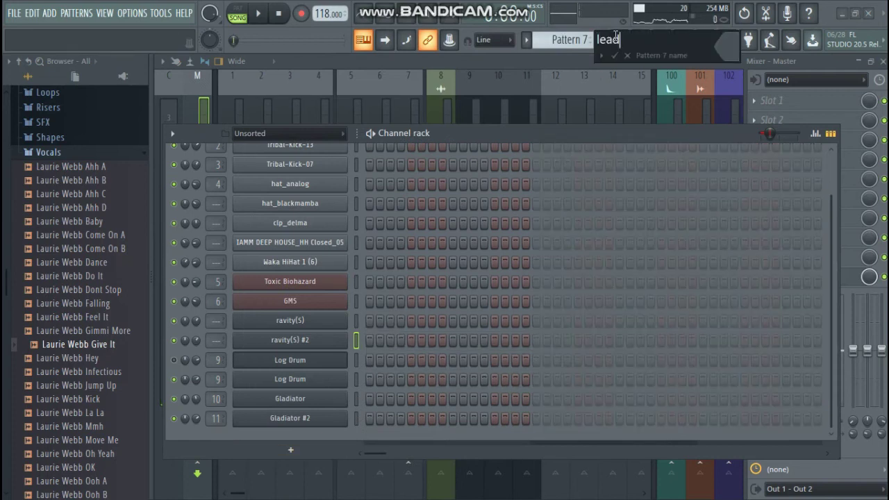
{"action": "key", "text": "Escape"}
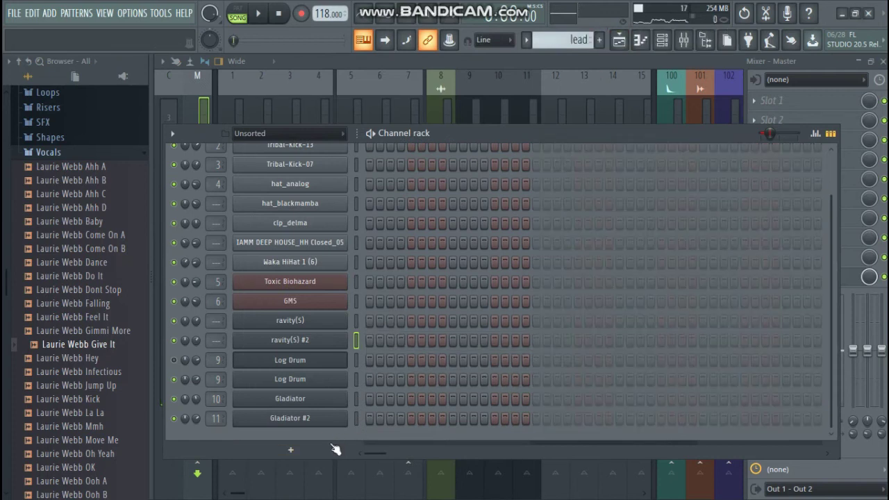
- Add a second GMS synth channel and load the Amphibian TE preset from the Leads & Synths bank
{"action": "left_click", "coordinate": [336, 450]}
{"action": "left_click", "coordinate": [413, 179]}
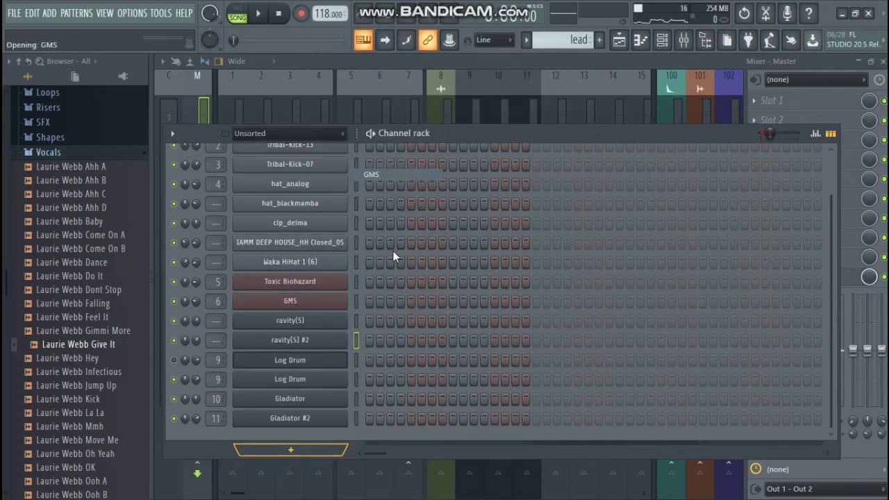
{"action": "left_click", "coordinate": [358, 294]}
{"action": "left_click", "coordinate": [483, 283]}
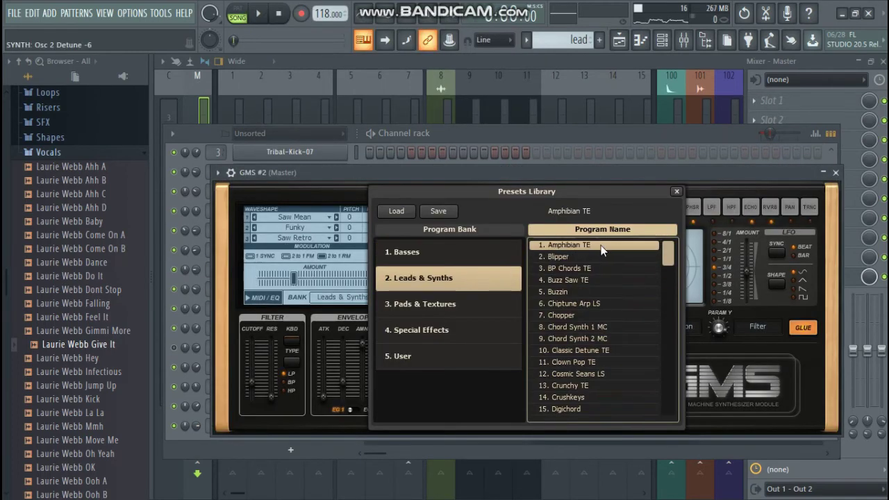
{"action": "left_click", "coordinate": [836, 173]}
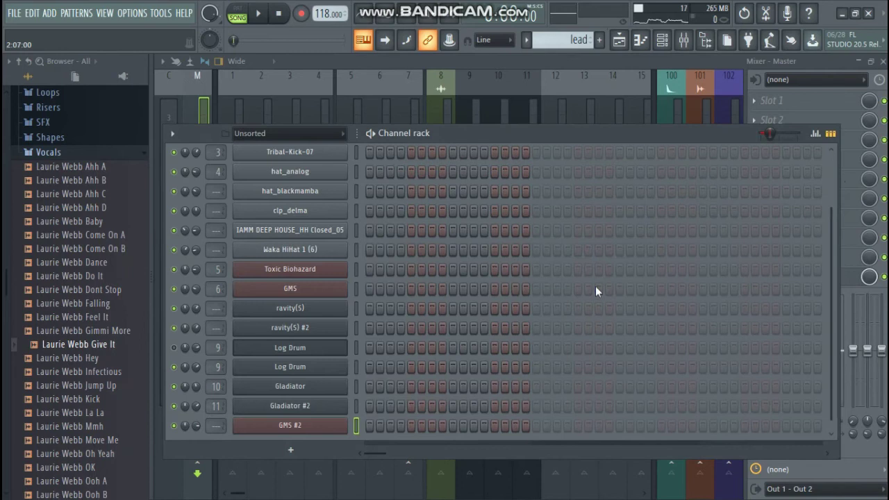
- Stamp a short A#5, C#6, F6 and G#6 chord at the start of bar 1 in the GMS #2 piano roll
{"action": "right_click", "coordinate": [300, 428]}
{"action": "left_click", "coordinate": [391, 338]}
{"action": "left_click", "coordinate": [201, 62]}
{"action": "left_click", "coordinate": [233, 185]}
{"action": "left_click", "coordinate": [236, 316]}
{"action": "left_click_drag", "start_coordinate": [230, 306], "coordinate": [224, 251]}
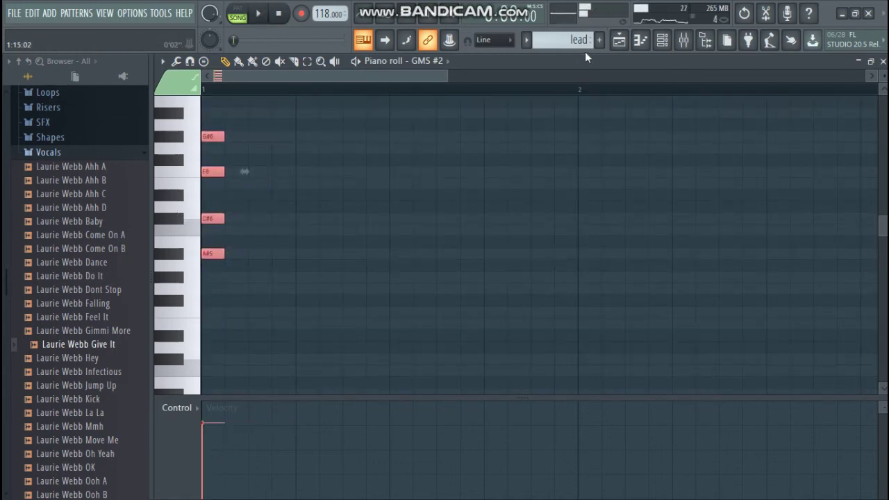
- Place the lead pattern on Track 8 as a four-bar clip and duplicate it through bar 16
{"action": "left_click", "coordinate": [625, 43]}
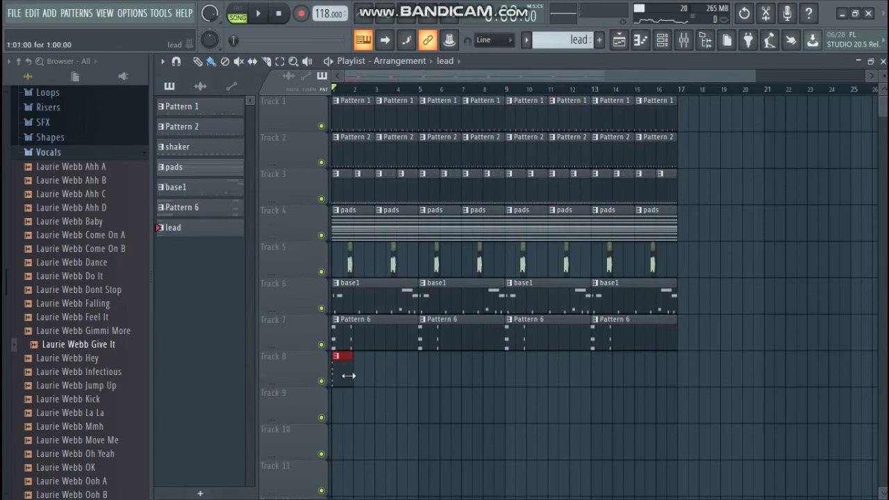
{"action": "key", "text": "ctrl+b"}
{"action": "key", "text": "ctrl+b"}
{"action": "key", "text": "ctrl+b"}
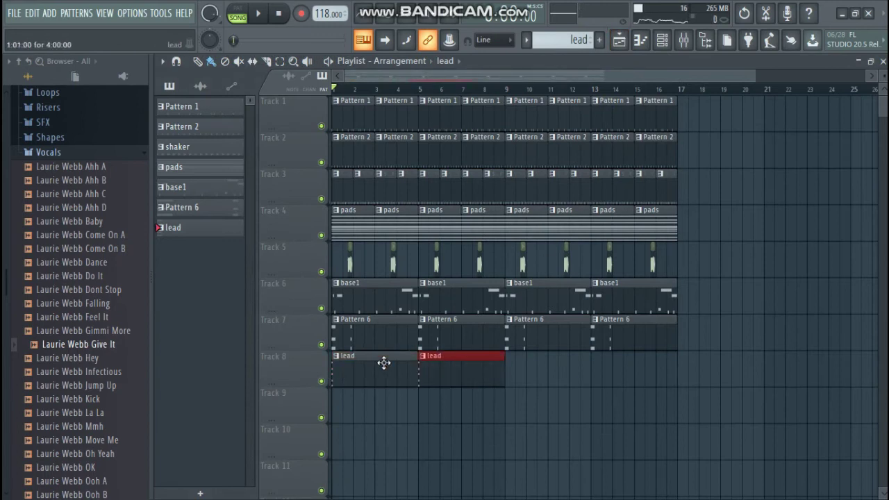
- Reopen the GMS #2 piano roll, shift the chord one step later, and play the song
{"action": "double_click", "coordinate": [383, 383]}
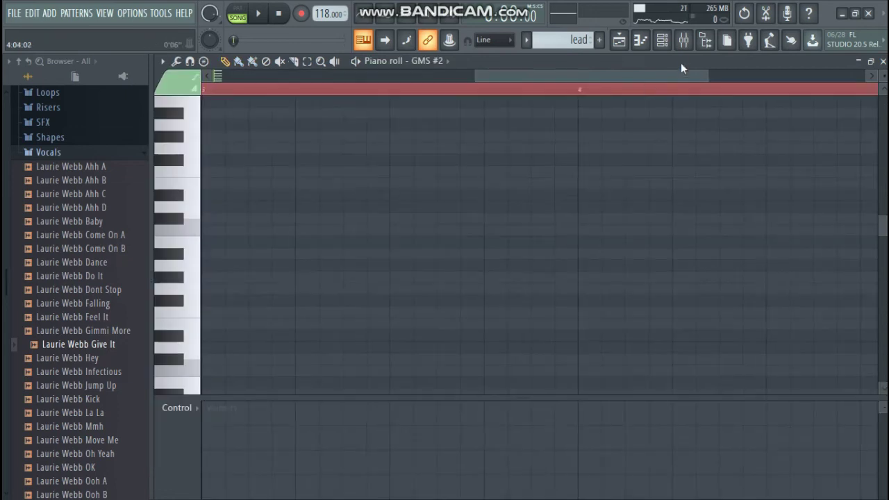
{"action": "left_click", "coordinate": [666, 43]}
{"action": "scroll", "coordinate": [502, 297], "scroll_direction": "down", "scroll_amount": 1}
{"action": "left_click", "coordinate": [484, 416]}
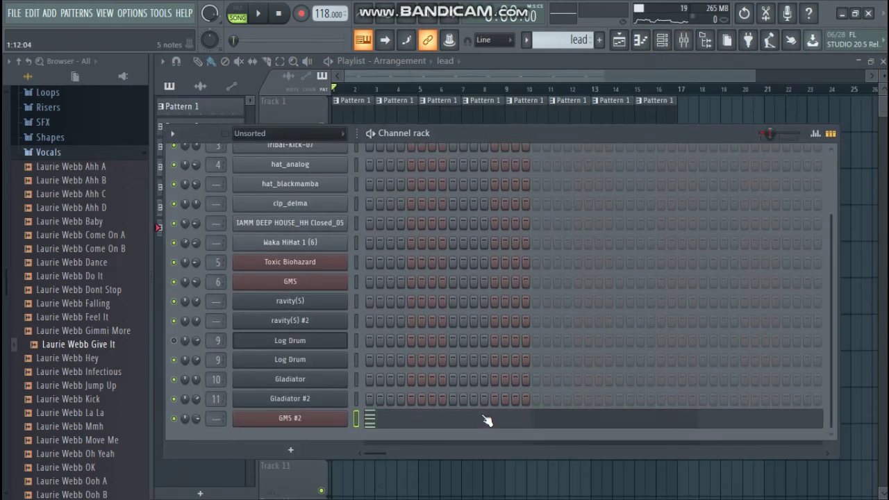
{"action": "left_click", "coordinate": [486, 418]}
{"action": "key", "text": "space"}
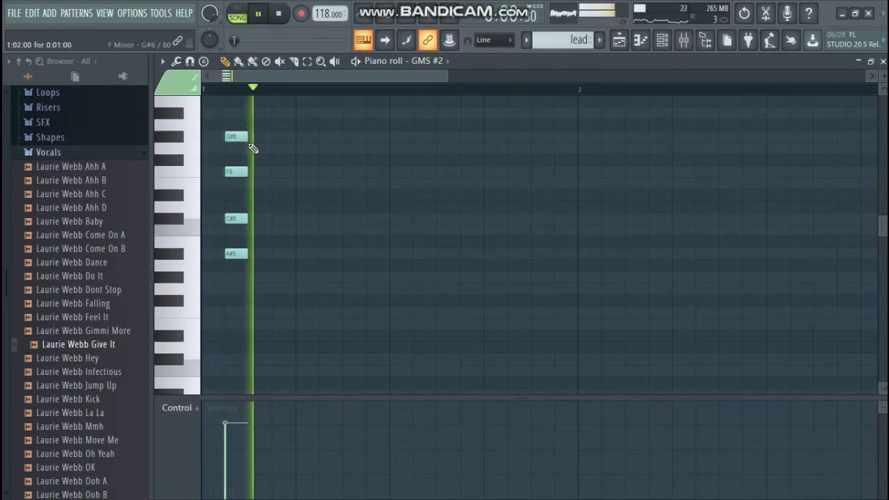
- Repeat the GMS #2 chord every three steps from the second step of bar 1 to make six chords, and stop playback
{"action": "left_click", "coordinate": [661, 39]}
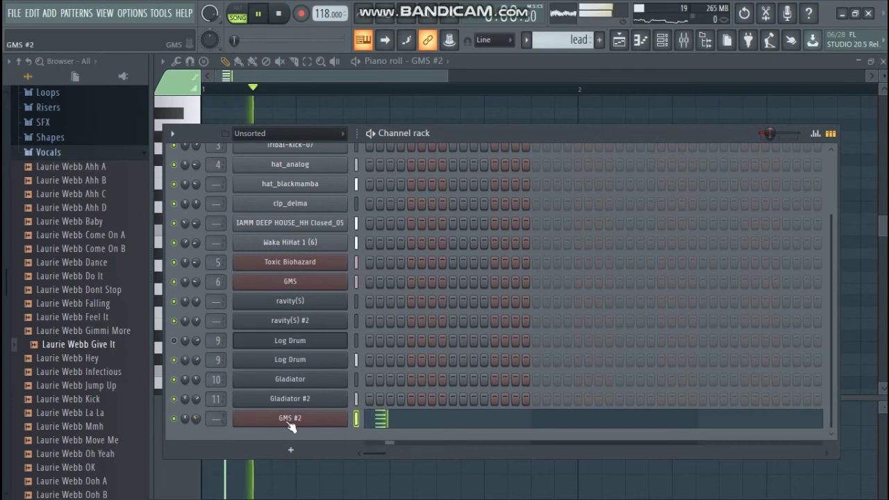
{"action": "left_click", "coordinate": [401, 422]}
{"action": "scroll", "coordinate": [389, 321], "scroll_direction": "down", "scroll_amount": 5}
{"action": "left_click_drag", "start_coordinate": [376, 327], "coordinate": [298, 137]}
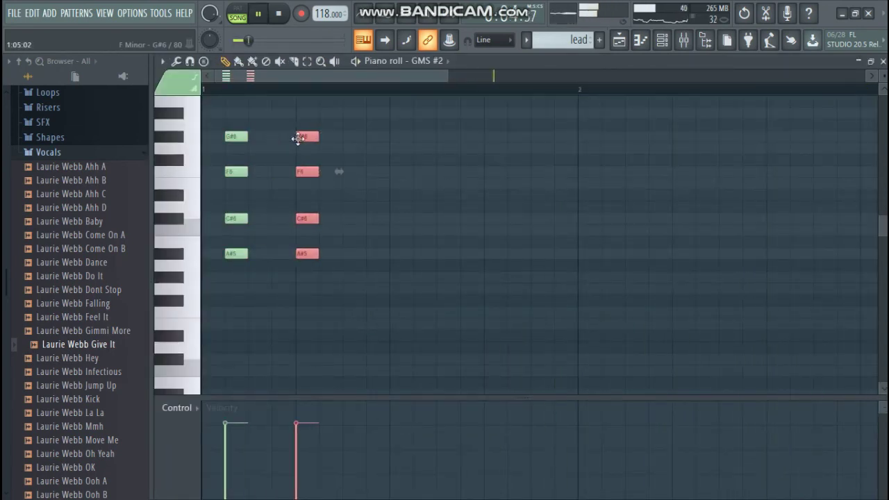
{"action": "left_click_drag", "start_coordinate": [367, 292], "coordinate": [539, 136]}
{"action": "scroll", "coordinate": [527, 111], "scroll_direction": "down", "scroll_amount": 4}
{"action": "left_click_drag", "start_coordinate": [577, 317], "coordinate": [224, 135]}
{"action": "key", "text": "space"}
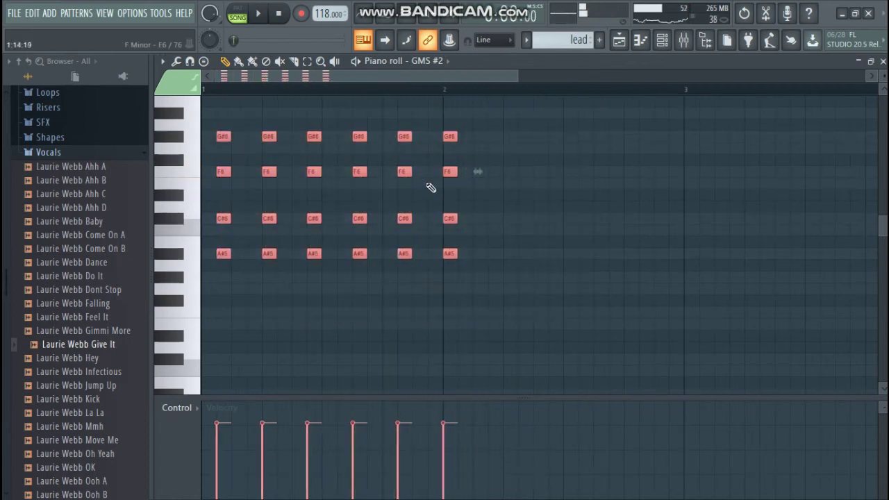
- Shift the fifth and sixth chords one step later, audition the rhythm, and delete the chord in bar 2
{"action": "left_click_drag", "start_coordinate": [657, 353], "coordinate": [420, 137]}
{"action": "key", "text": "space"}
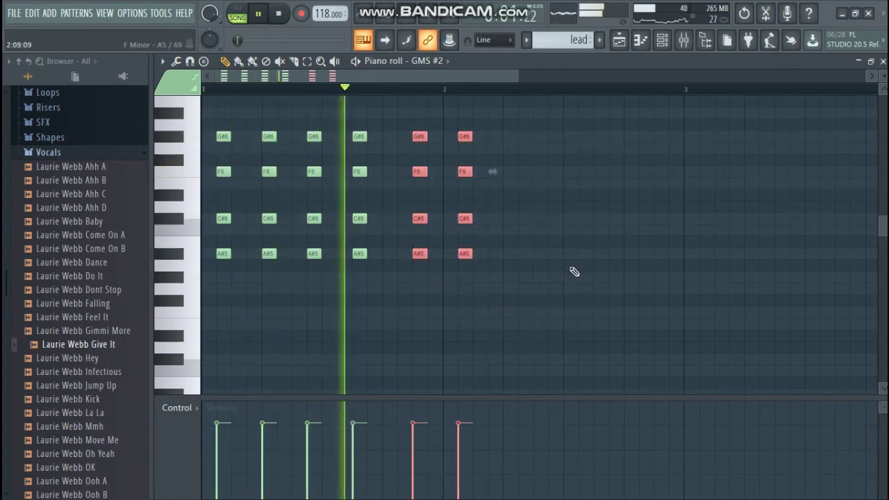
{"action": "key", "text": "space"}
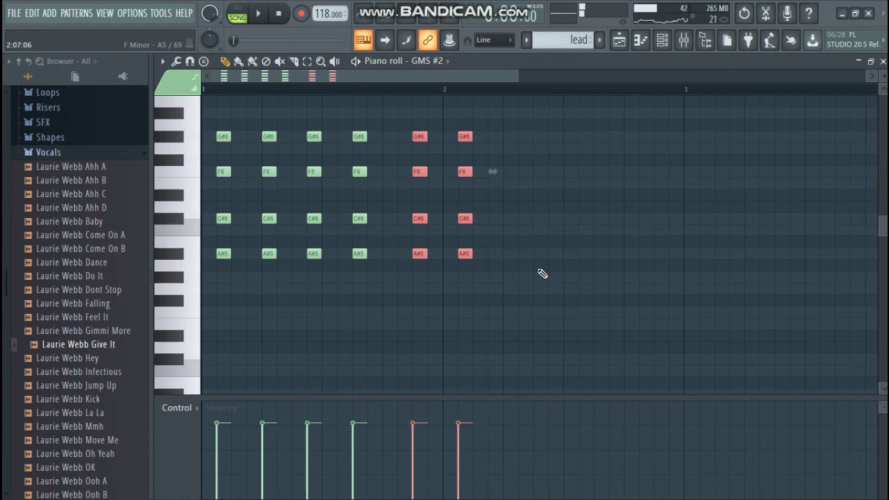
{"action": "left_click_drag", "start_coordinate": [558, 287], "coordinate": [508, 139]}
{"action": "key", "text": "space"}
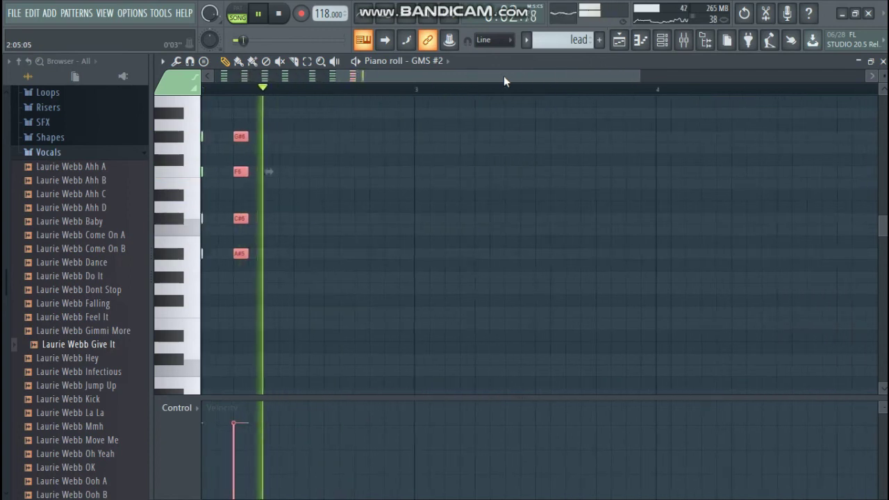
{"action": "key", "text": "space"}
{"action": "right_click", "coordinate": [468, 171]}
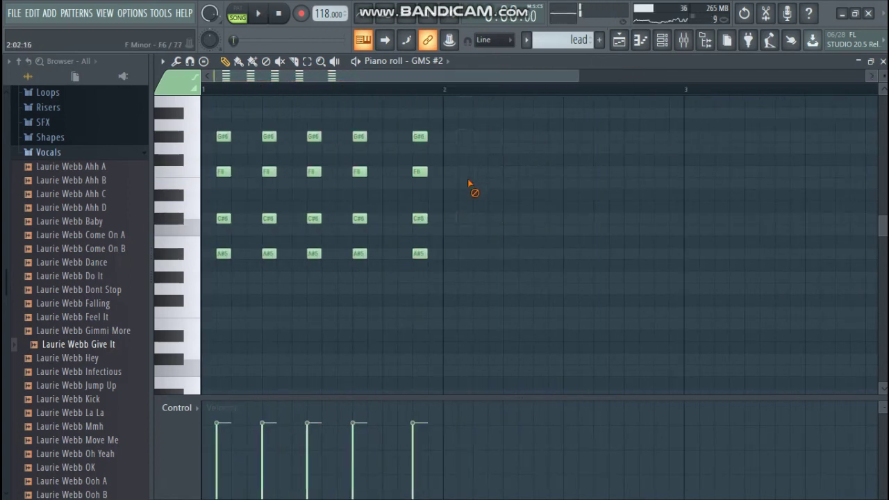
- Duplicate the five chords of bar 1 through bars 2, 3 and 4
{"action": "left_click_drag", "start_coordinate": [545, 318], "coordinate": [209, 135]}
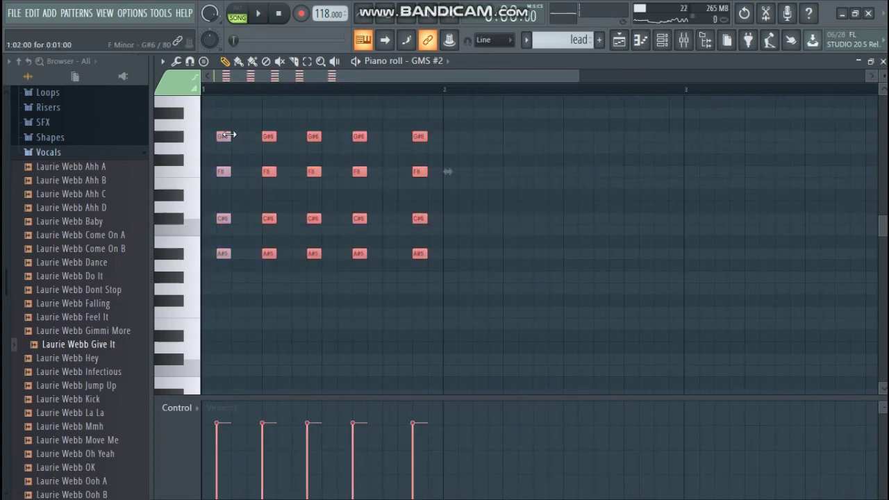
{"action": "left_click_drag", "start_coordinate": [439, 95], "coordinate": [203, 97]}
{"action": "key", "text": "ctrl+b"}
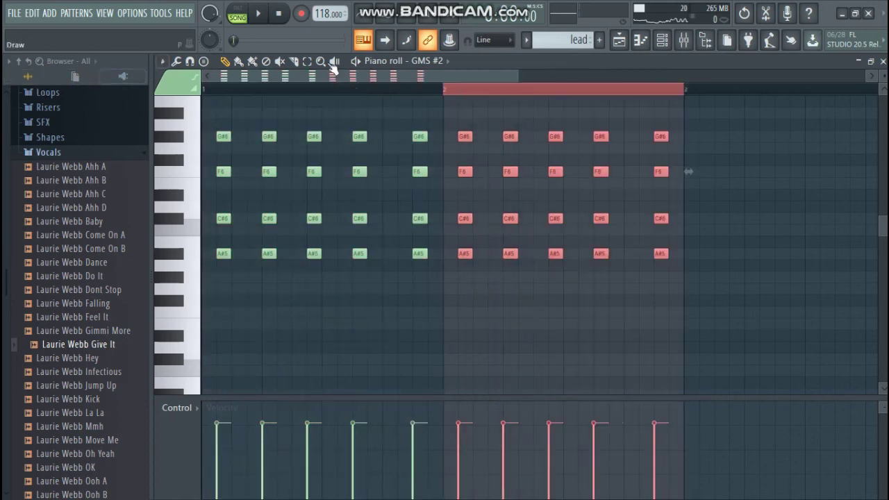
{"action": "scroll", "coordinate": [403, 97], "scroll_direction": "down", "scroll_amount": 2}
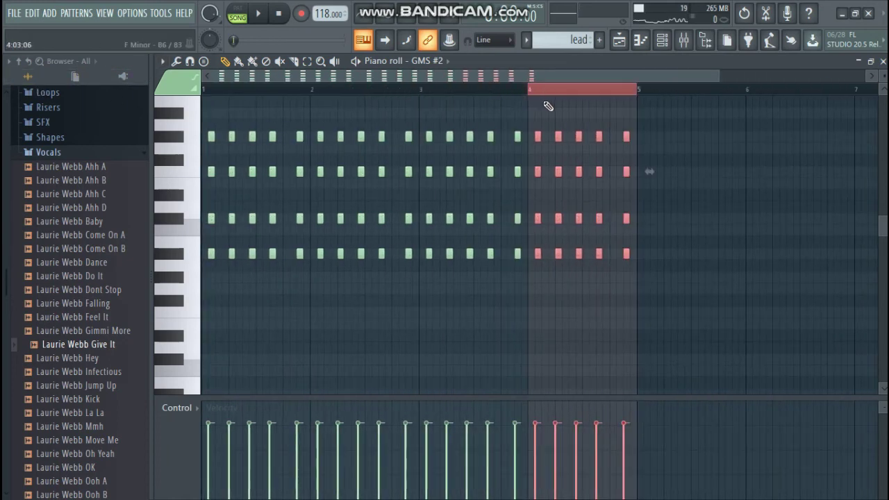
- Clear the time selection, play the song, and transpose the final chord of bar 4 up one octave
{"action": "left_click", "coordinate": [549, 91]}
{"action": "key", "text": "space"}
{"action": "left_click_drag", "start_coordinate": [698, 306], "coordinate": [622, 142]}
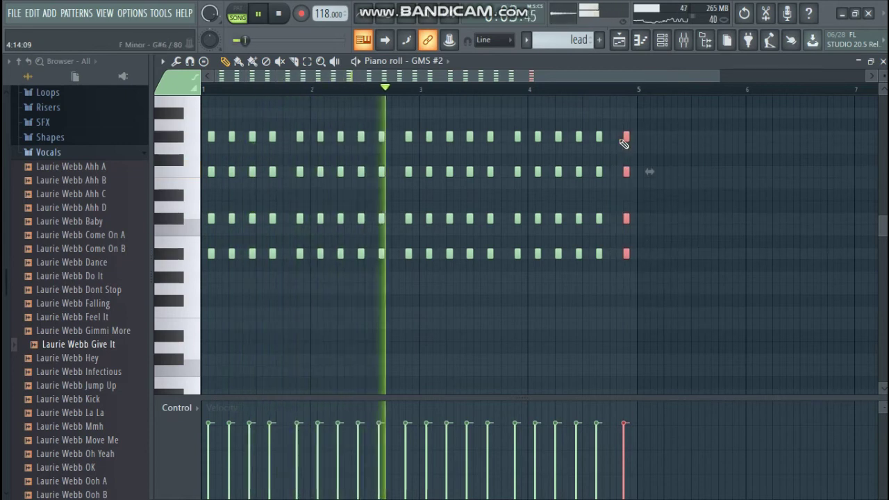
{"action": "key", "text": "ctrl+Up"}
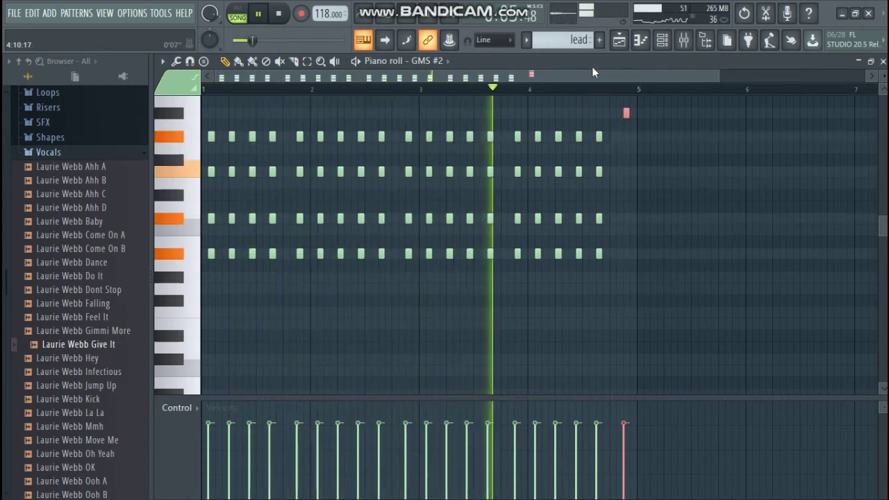
- Create an automation clip for the GMS #2 synth's filter cutoff
{"action": "left_click", "coordinate": [662, 39]}
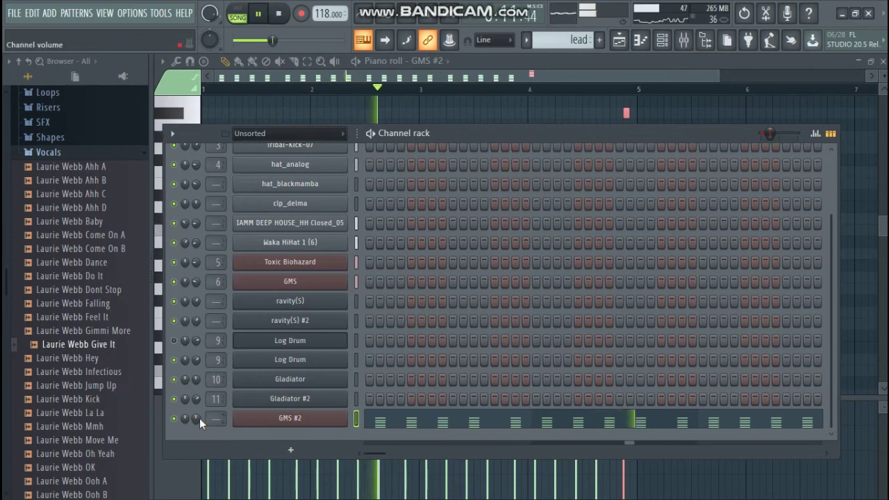
{"action": "left_click", "coordinate": [256, 419]}
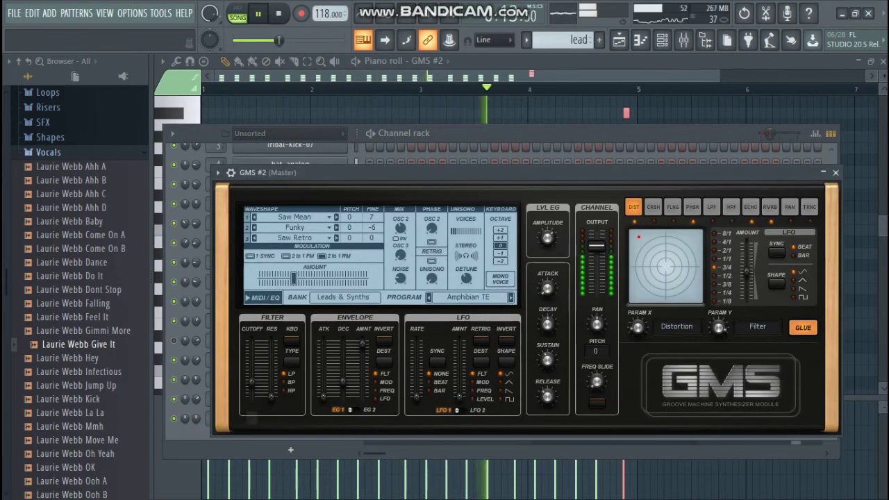
{"action": "right_click", "coordinate": [254, 387]}
{"action": "left_click", "coordinate": [278, 258]}
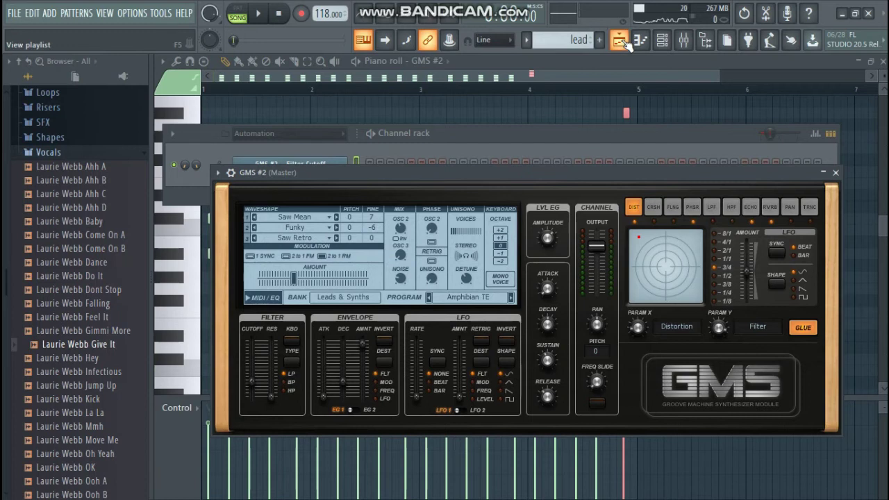
- Enlarge Track 9 and shape the Filter Cutoff automation to rise to a peak near bar 16 and drop at the end
{"action": "left_click", "coordinate": [620, 42]}
{"action": "scroll", "coordinate": [457, 423], "scroll_direction": "down", "scroll_amount": 3}
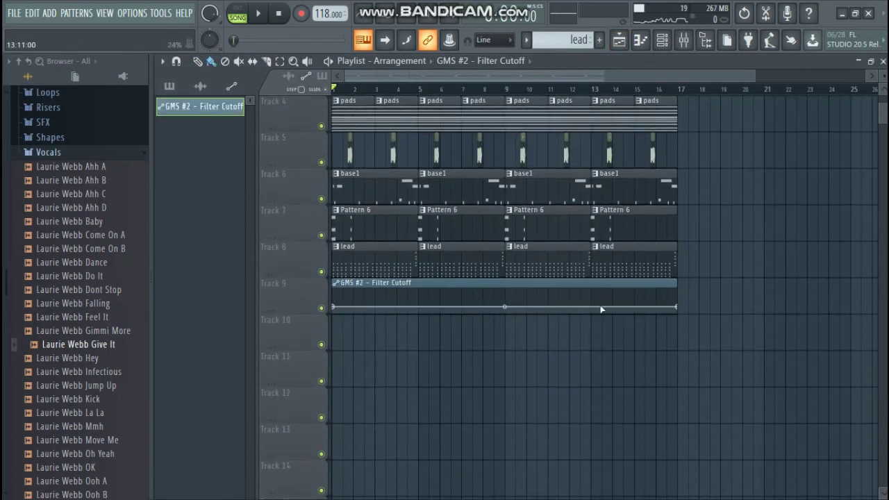
{"action": "right_click", "coordinate": [518, 307]}
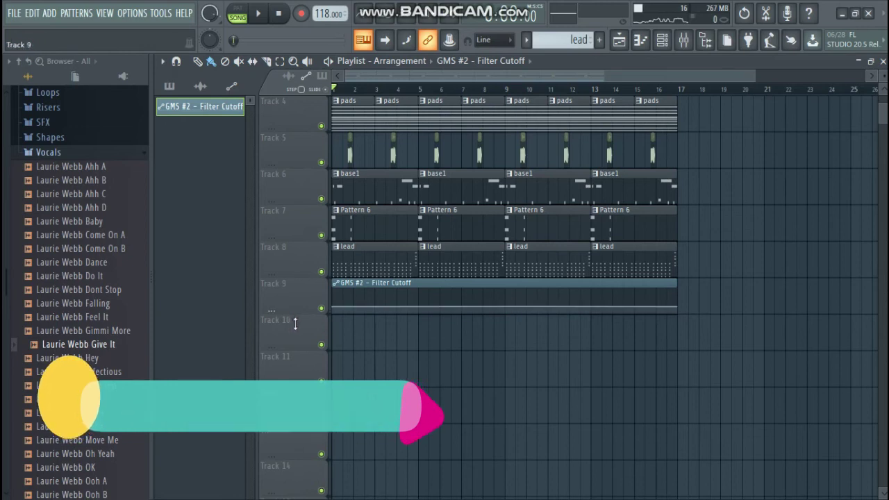
{"action": "left_click_drag", "start_coordinate": [295, 315], "coordinate": [297, 414]}
{"action": "right_click", "coordinate": [649, 332]}
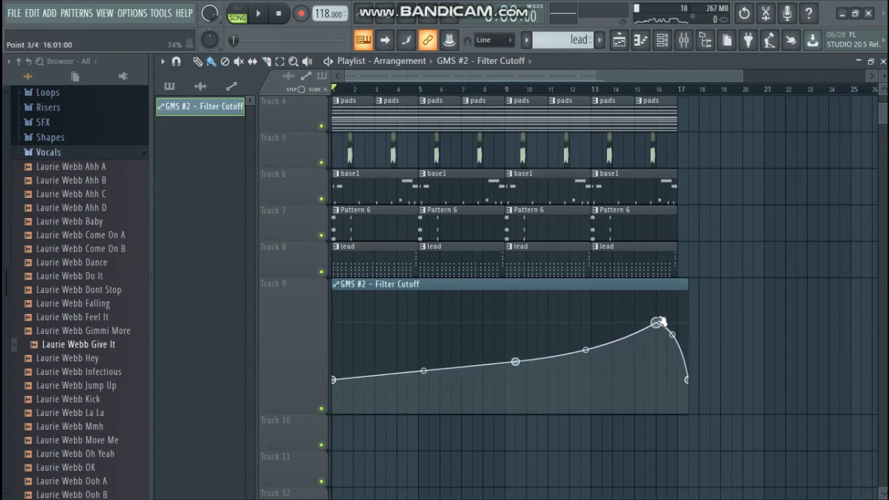
{"action": "left_click_drag", "start_coordinate": [660, 321], "coordinate": [659, 318]}
- Play the song, lower the cutoff curve's starting point and its bar 9 point to 29%, and reduce Track 9's height
{"action": "key", "text": "space"}
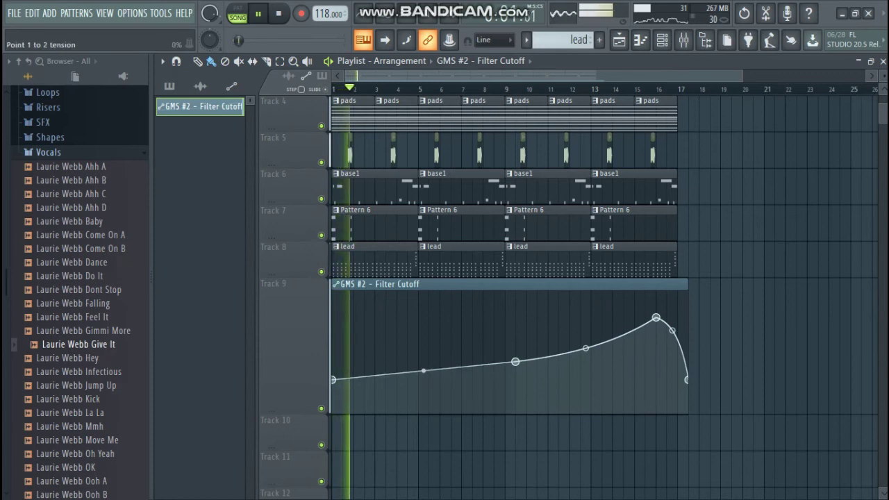
{"action": "left_click_drag", "start_coordinate": [424, 371], "coordinate": [424, 376]}
{"action": "left_click_drag", "start_coordinate": [334, 380], "coordinate": [334, 393]}
{"action": "left_click_drag", "start_coordinate": [515, 361], "coordinate": [517, 380]}
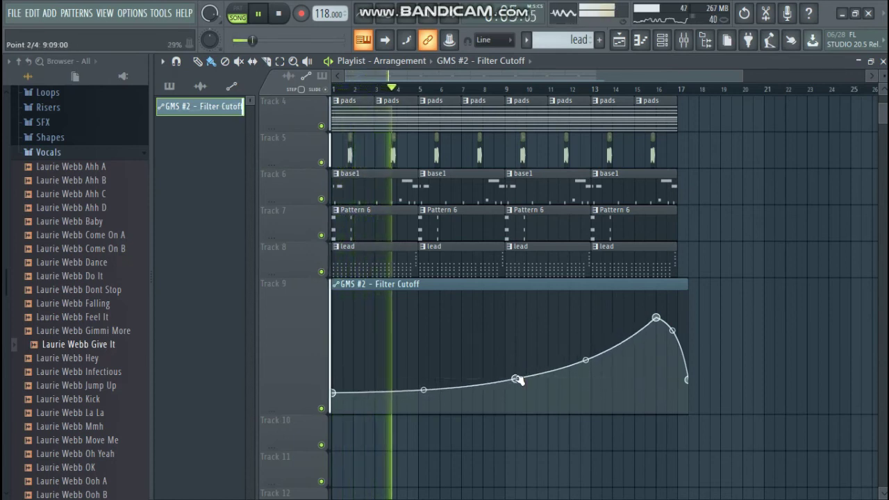
{"action": "left_click_drag", "start_coordinate": [280, 413], "coordinate": [280, 349]}
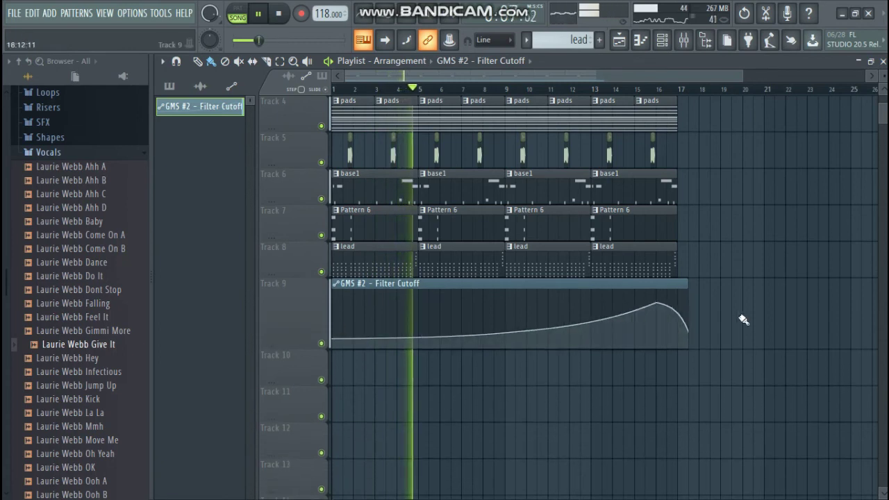
{"action": "scroll", "coordinate": [722, 264], "scroll_direction": "up", "scroll_amount": 3}
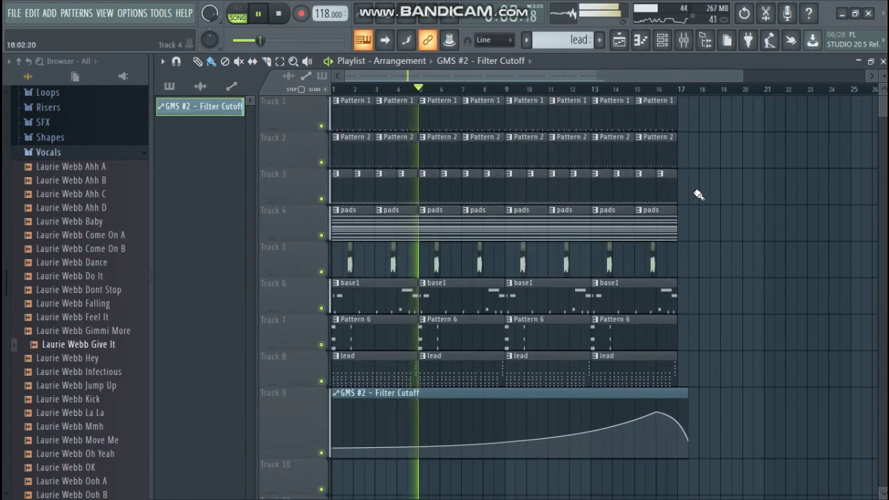
- Delete the Pattern 1 clips from bar 13 onward on Track 1 and reduce Track 9's height
{"action": "right_click", "coordinate": [627, 114]}
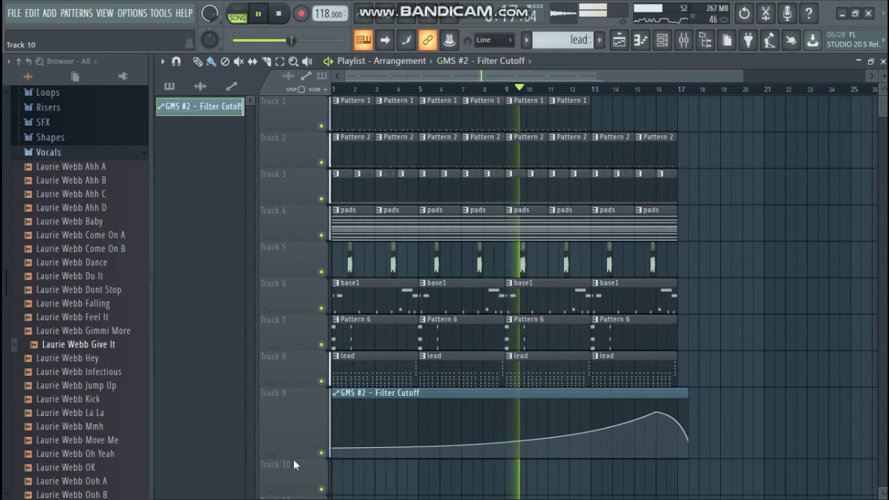
{"action": "left_click_drag", "start_coordinate": [294, 452], "coordinate": [294, 424]}
- Collapse the Vocals samples and open the deep house folder within DysFoniK's ALL PACKS in the browser
{"action": "left_click", "coordinate": [49, 152]}
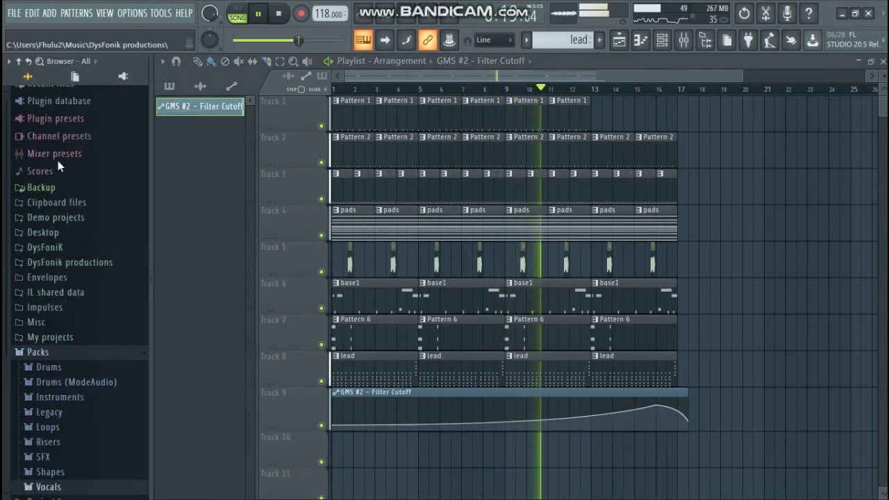
{"action": "scroll", "coordinate": [57, 222], "scroll_direction": "up", "scroll_amount": 2}
{"action": "left_click", "coordinate": [54, 278]}
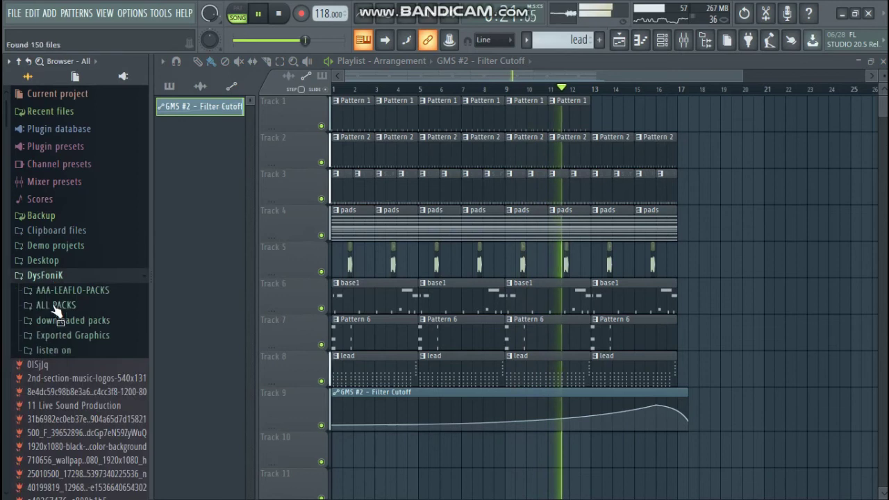
{"action": "left_click", "coordinate": [56, 275]}
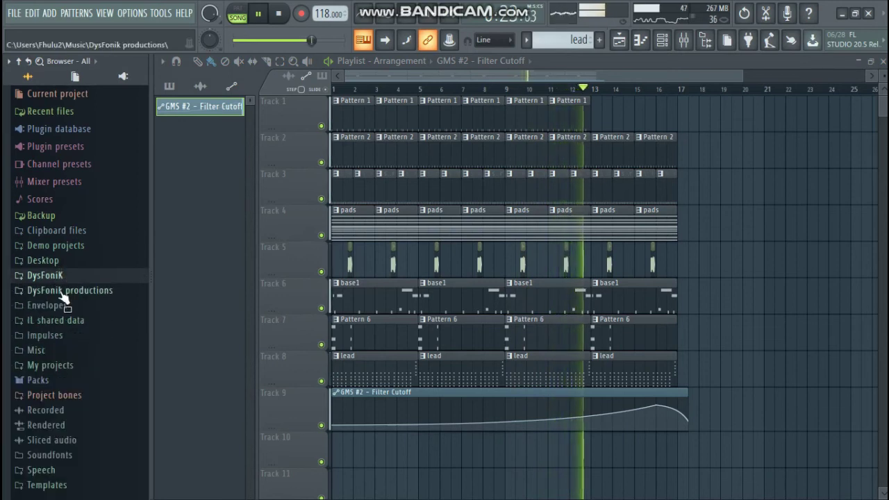
{"action": "left_click", "coordinate": [61, 290]}
{"action": "left_click", "coordinate": [61, 291]}
{"action": "left_click", "coordinate": [59, 278]}
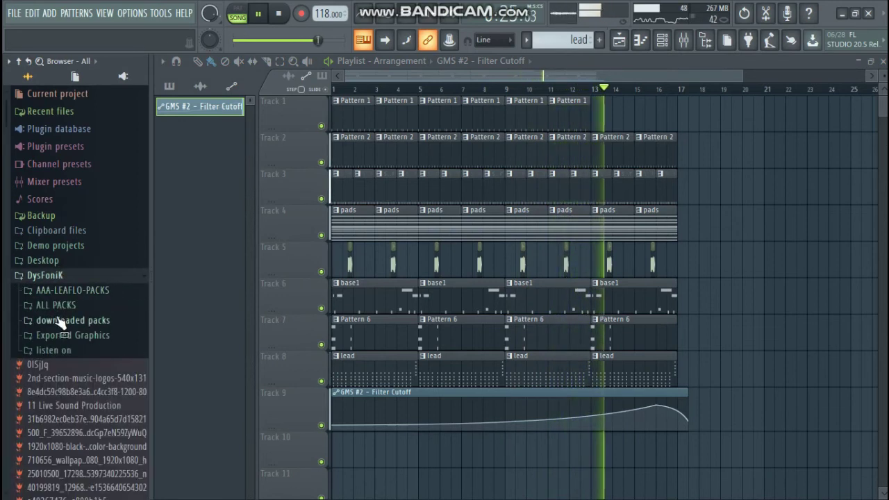
{"action": "left_click", "coordinate": [60, 310]}
{"action": "scroll", "coordinate": [62, 334], "scroll_direction": "down", "scroll_amount": 1}
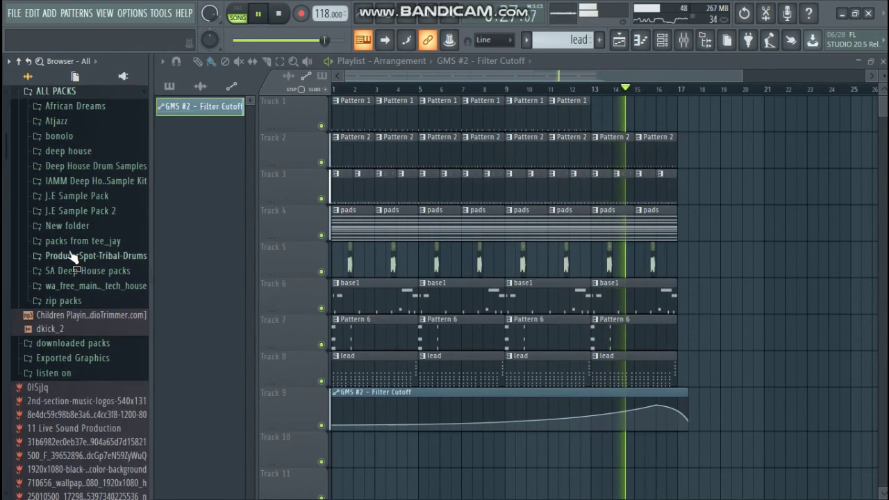
{"action": "left_click", "coordinate": [65, 150]}
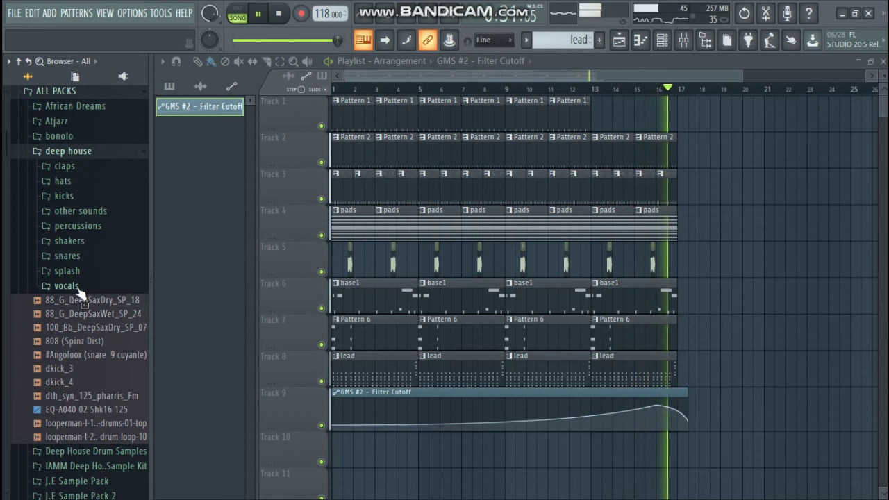
- Restart playback from bar 13 and place the Zild Splash sample from the splash folder at bar 1 of Track 10
{"action": "left_click", "coordinate": [82, 285]}
{"action": "key", "text": "space"}
{"action": "left_click", "coordinate": [86, 287]}
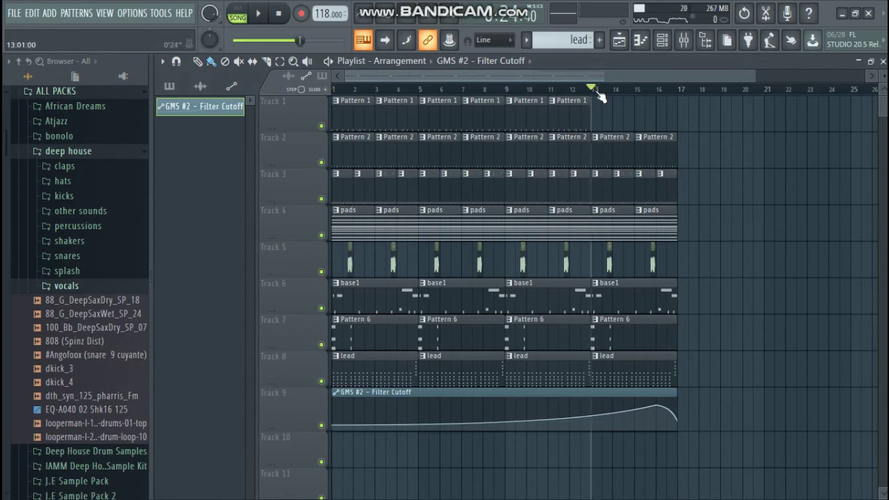
{"action": "key", "text": "space"}
{"action": "left_click", "coordinate": [83, 272]}
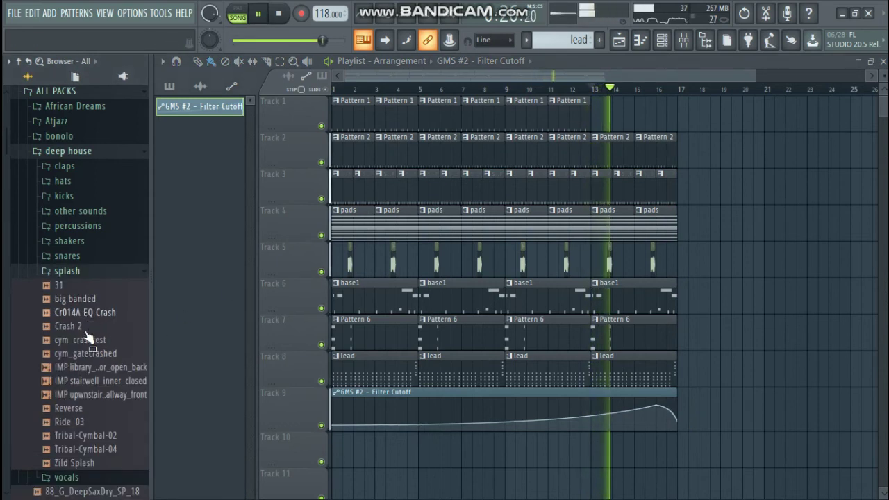
{"action": "scroll", "coordinate": [87, 337], "scroll_direction": "down", "scroll_amount": 6}
{"action": "left_click_drag", "start_coordinate": [82, 227], "coordinate": [335, 458]}
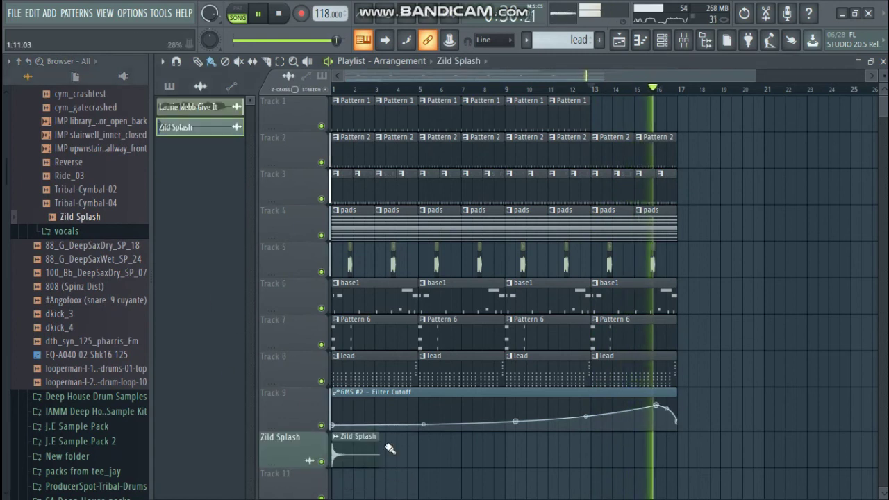
- Adjust the channel volume in the Zild Splash sample's settings and close them
{"action": "double_click", "coordinate": [353, 457]}
{"action": "left_click_drag", "start_coordinate": [514, 232], "coordinate": [514, 231]}
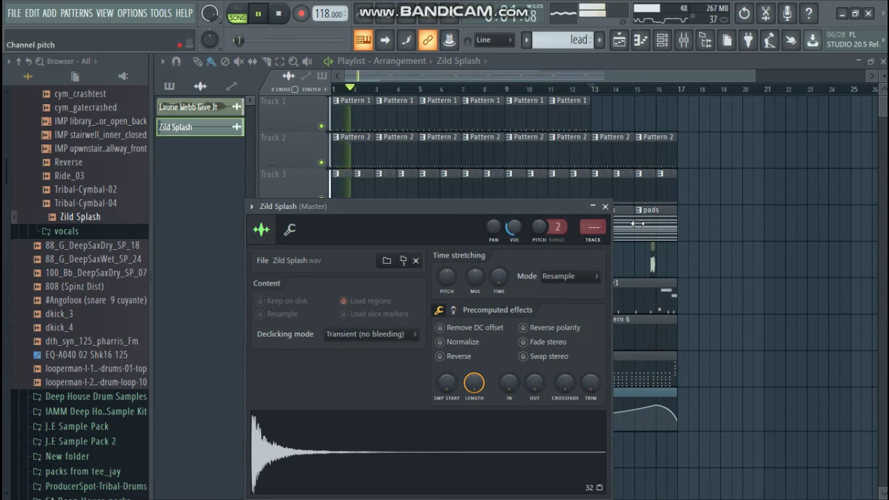
{"action": "left_click", "coordinate": [605, 207]}
- Place the Reverse sample from the splash folder on the Zild Splash track so that it ends at bar 17
{"action": "scroll", "coordinate": [97, 229], "scroll_direction": "up", "scroll_amount": 4}
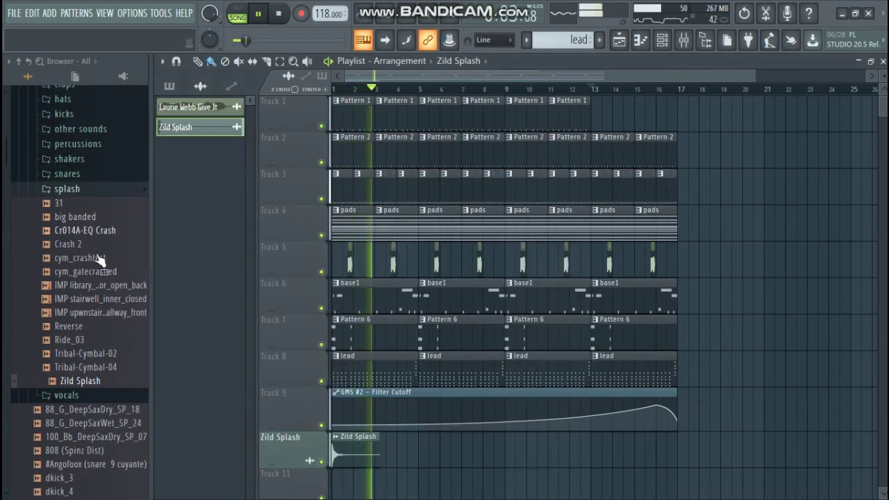
{"action": "left_click_drag", "start_coordinate": [68, 325], "coordinate": [599, 457]}
{"action": "scroll", "coordinate": [693, 170], "scroll_direction": "up", "scroll_amount": 4}
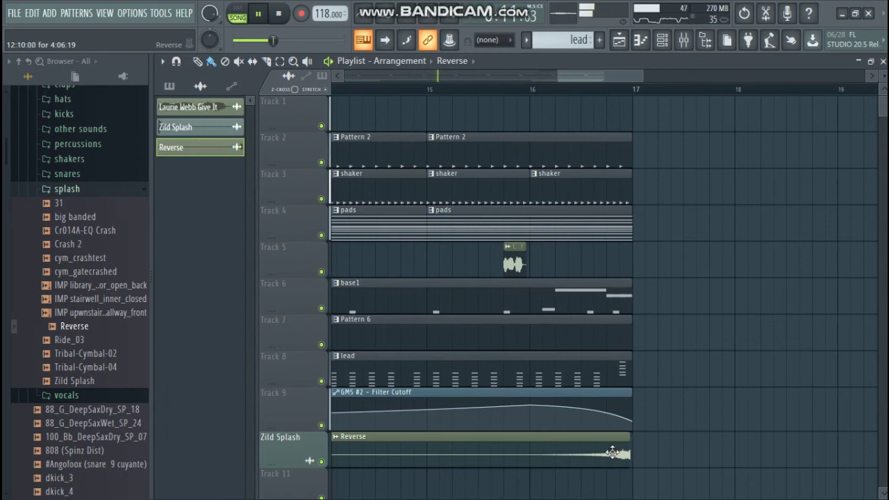
{"action": "scroll", "coordinate": [678, 411], "scroll_direction": "down", "scroll_amount": 4}
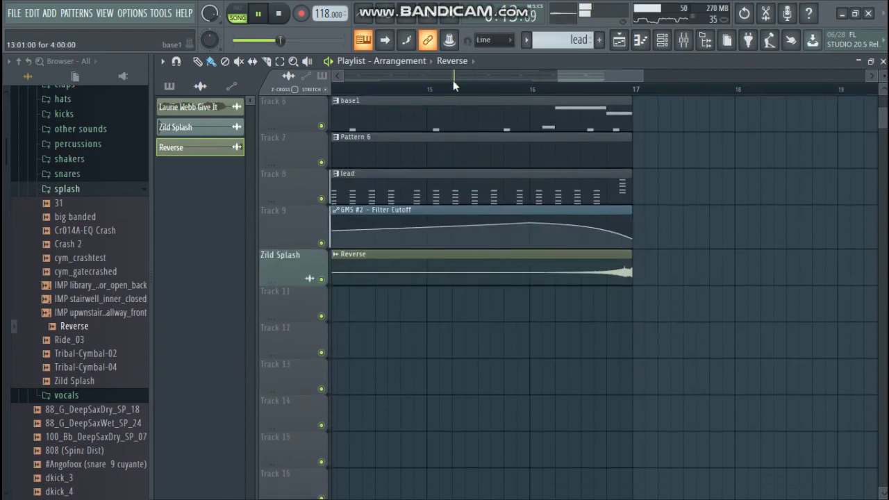
{"action": "scroll", "coordinate": [456, 86], "scroll_direction": "down", "scroll_amount": 5}
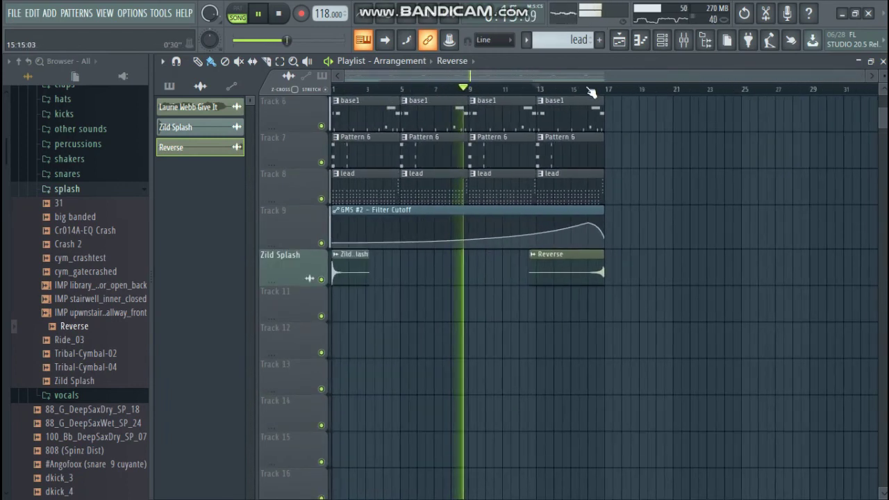
{"action": "scroll", "coordinate": [590, 87], "scroll_direction": "up", "scroll_amount": 5}
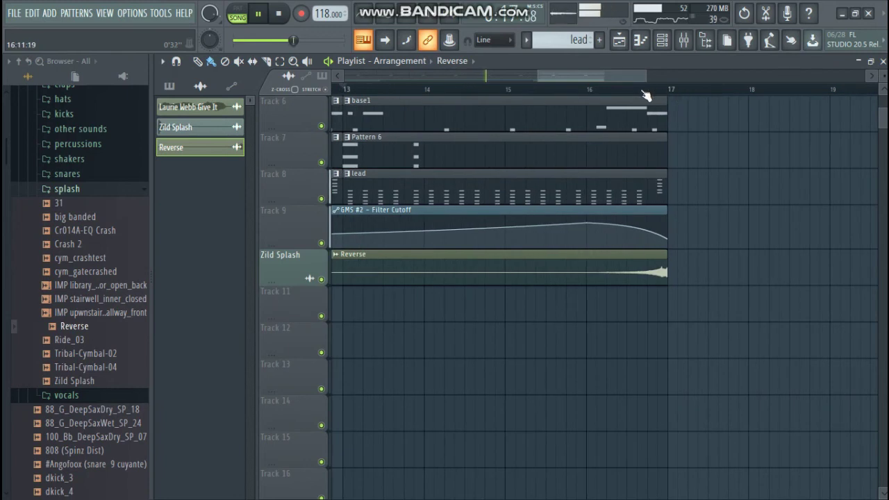
{"action": "scroll", "coordinate": [646, 95], "scroll_direction": "down", "scroll_amount": 5}
- Route the Zild Splash and Reverse channels to mixer track 12
{"action": "double_click", "coordinate": [572, 273]}
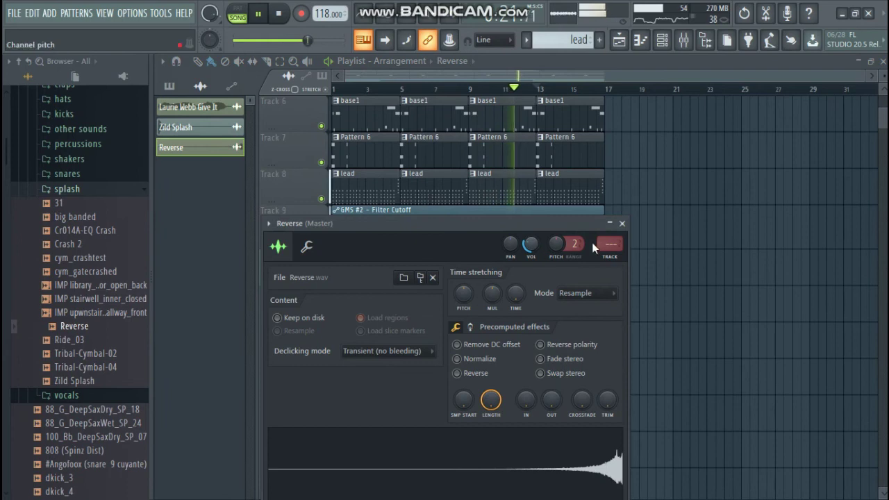
{"action": "left_click", "coordinate": [661, 43]}
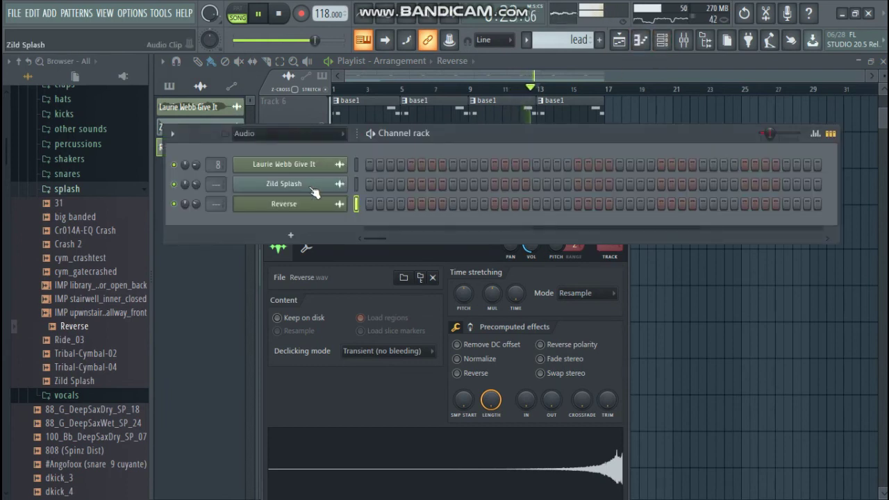
{"action": "left_click", "coordinate": [314, 191]}
{"action": "left_click", "coordinate": [602, 240]}
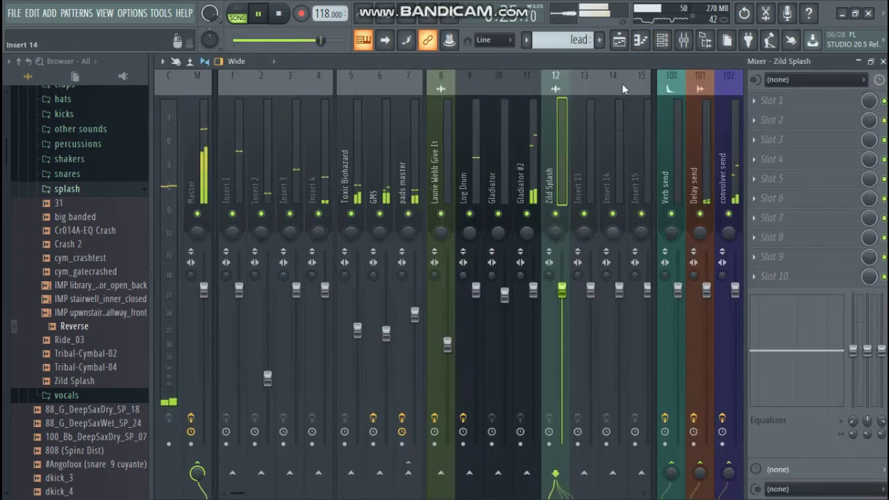
{"action": "left_click", "coordinate": [661, 43]}
{"action": "left_click_drag", "start_coordinate": [212, 204], "coordinate": [212, 173]}
- Lower the Zild Splash mixer track's fader and return to the playlist
{"action": "left_click", "coordinate": [552, 104]}
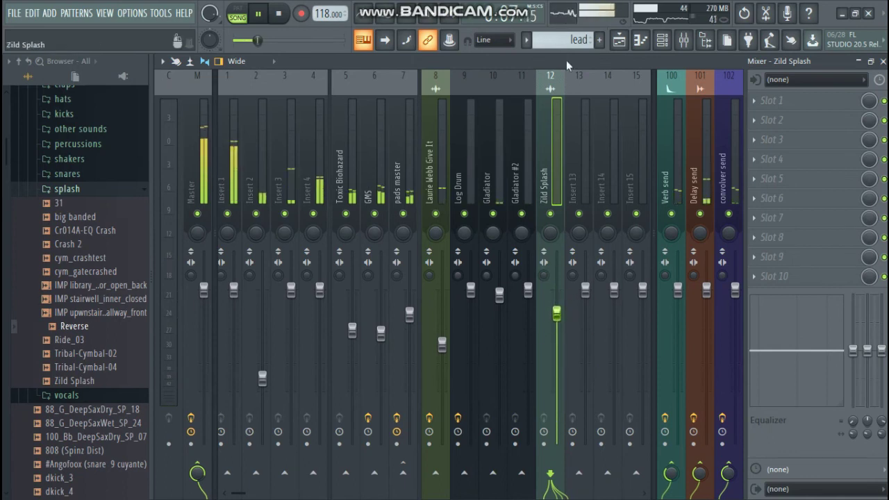
{"action": "left_click", "coordinate": [661, 42]}
{"action": "left_click", "coordinate": [629, 43]}
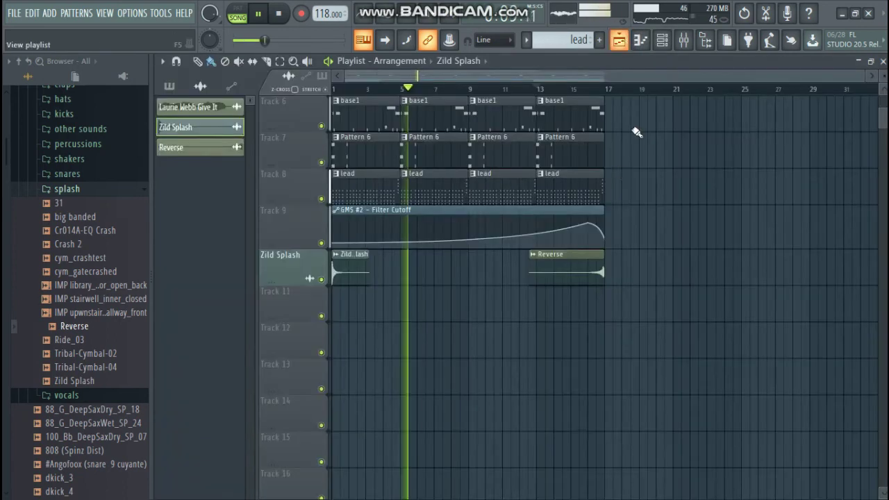
{"action": "left_click", "coordinate": [661, 43]}
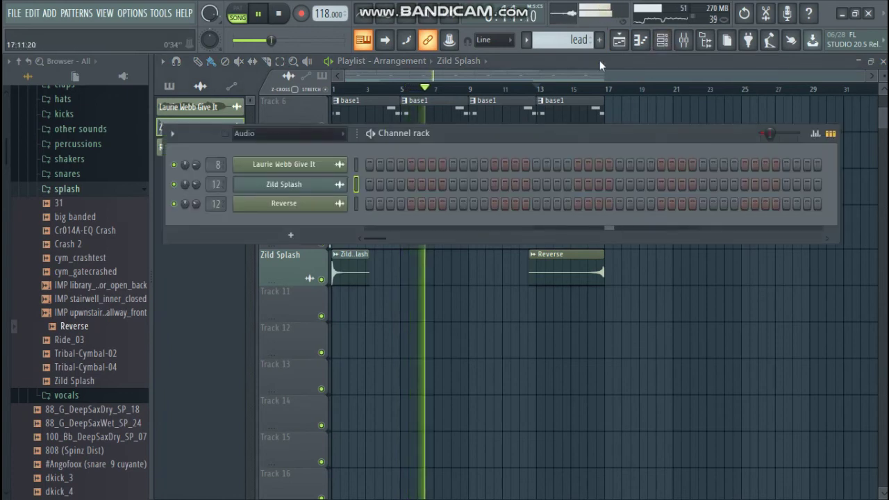
{"action": "left_click", "coordinate": [619, 41]}
- Check the channel volume of the Laurie Webb Give It vocal sample on Track 5
{"action": "scroll", "coordinate": [494, 282], "scroll_direction": "up", "scroll_amount": 5}
{"action": "double_click", "coordinate": [484, 263]}
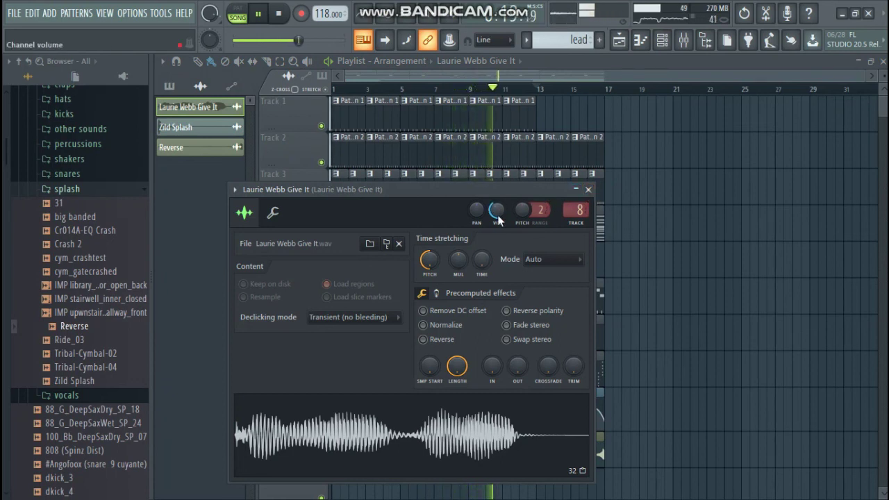
{"action": "left_click", "coordinate": [589, 189]}
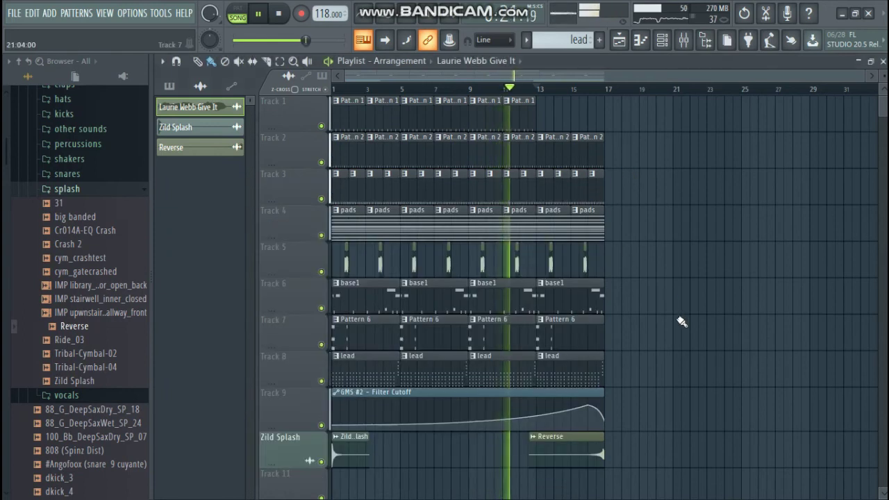
- Stop playback, copy the bar 13 vocal clip on Track 5 to 13:03, and copy both clips into bar 14
{"action": "scroll", "coordinate": [555, 96], "scroll_direction": "up", "scroll_amount": 2}
{"action": "scroll", "coordinate": [555, 96], "scroll_direction": "up", "scroll_amount": 3}
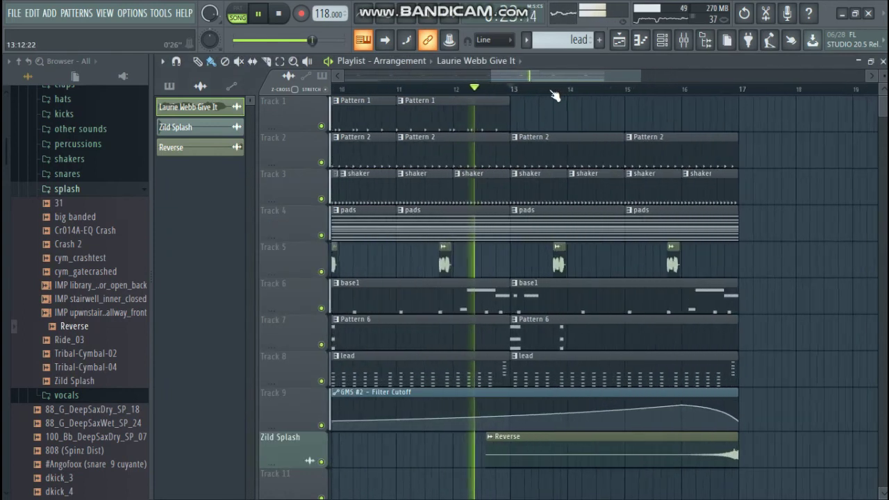
{"action": "key", "text": "space"}
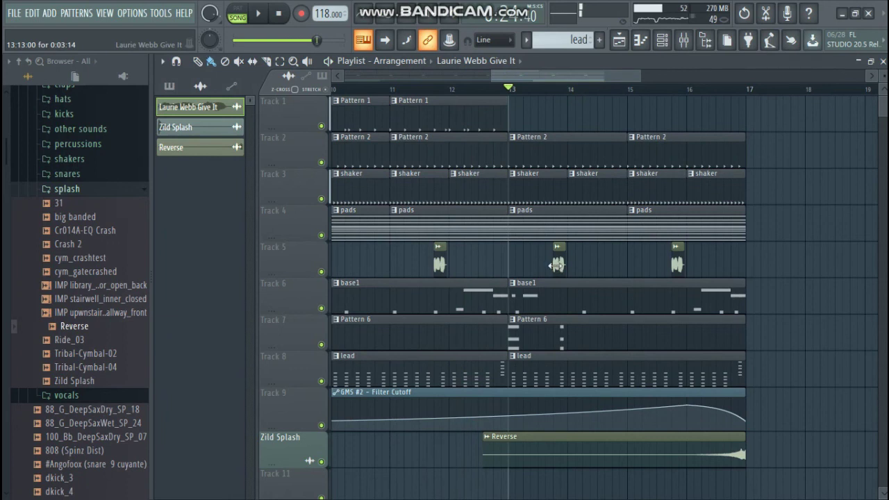
{"action": "left_click_drag", "start_coordinate": [560, 262], "coordinate": [532, 263]}
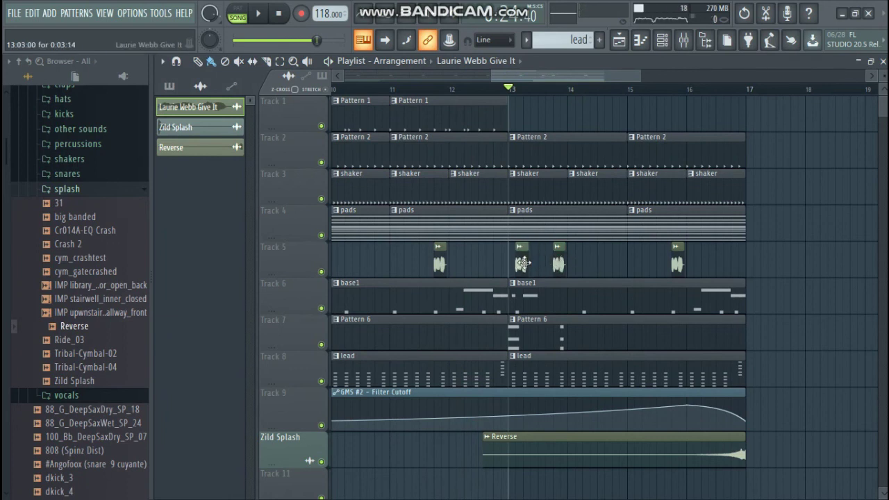
{"action": "mouse_move", "coordinate": [597, 263]}
{"action": "left_mouse_down"}
{"action": "mouse_move", "coordinate": [521, 271]}
{"action": "mouse_move", "coordinate": [586, 268]}
{"action": "left_mouse_up"}
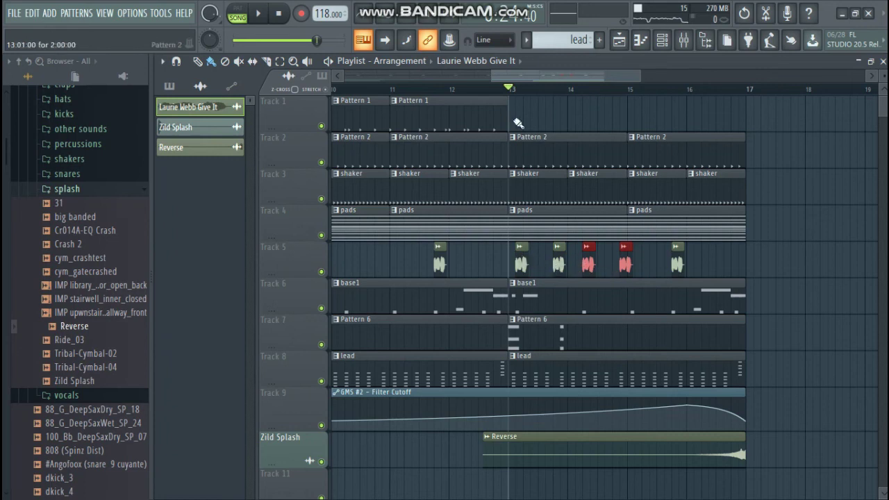
- Play the song from bar 13 and delete the vocal clip at 13:03 on Track 5
{"action": "scroll", "coordinate": [519, 118], "scroll_direction": "up", "scroll_amount": 4}
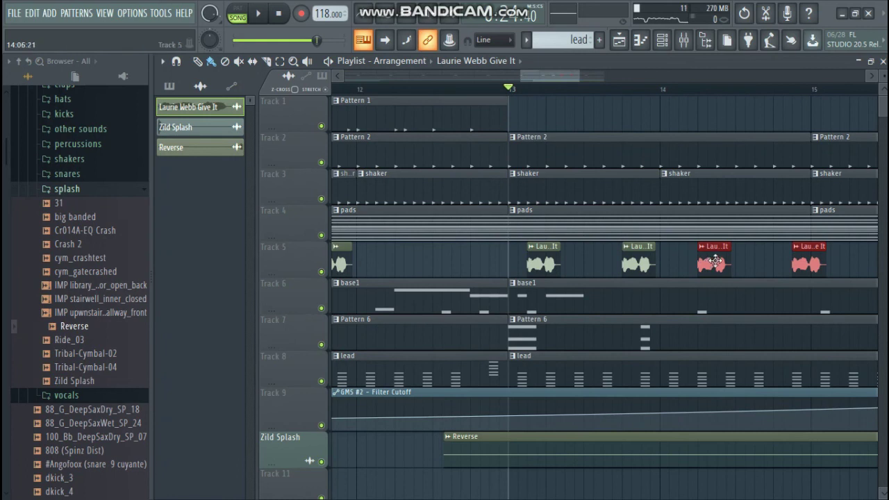
{"action": "mouse_move", "coordinate": [716, 261]}
{"action": "left_mouse_down"}
{"action": "mouse_move", "coordinate": [696, 261]}
{"action": "mouse_move", "coordinate": [709, 261]}
{"action": "left_mouse_up"}
{"action": "key", "text": "space"}
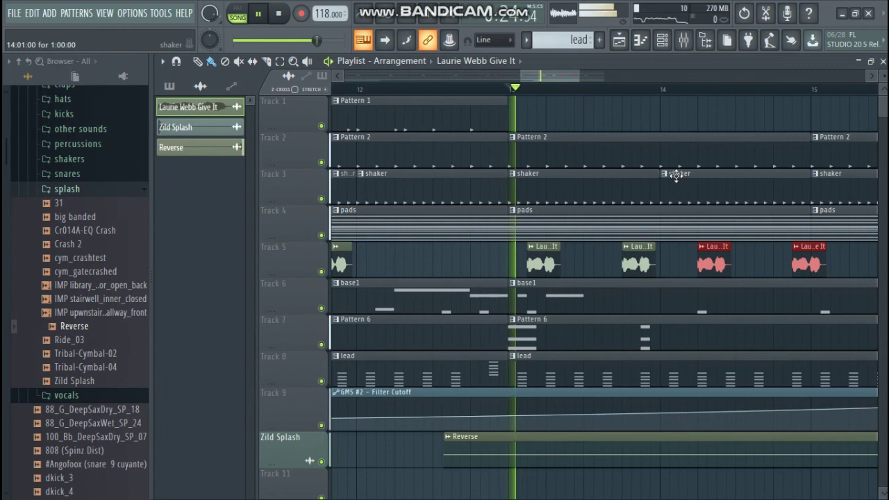
{"action": "scroll", "coordinate": [651, 89], "scroll_direction": "down", "scroll_amount": 2}
{"action": "key", "text": "space"}
{"action": "key", "text": "space"}
{"action": "right_click", "coordinate": [574, 265]}
{"action": "key", "text": "space"}
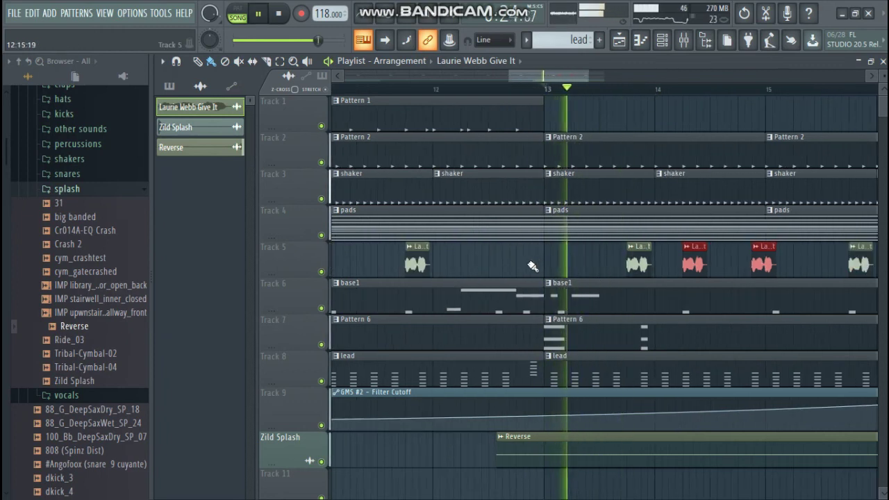
- Try extra Laurie Webb Give It clips late in bar 12 and at 13:02 on Track 5, and delete both
{"action": "left_click", "coordinate": [528, 263]}
{"action": "left_click_drag", "start_coordinate": [526, 264], "coordinate": [566, 268]}
{"action": "key", "text": "space"}
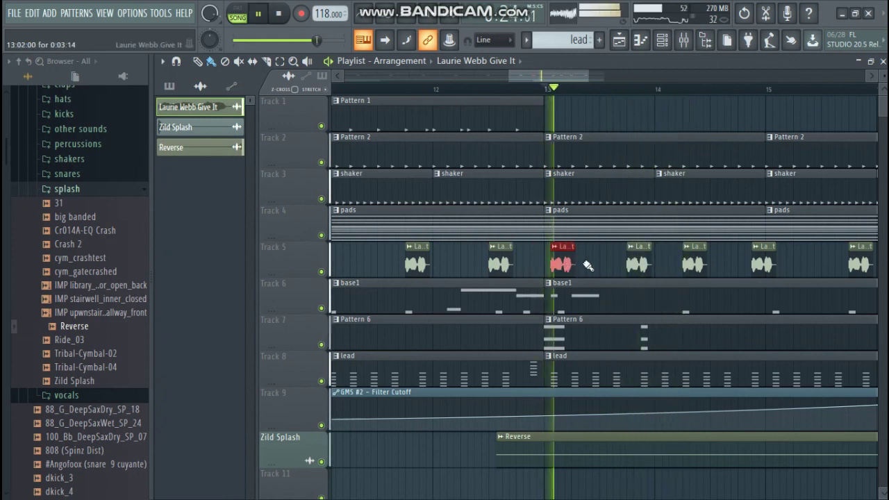
{"action": "right_click", "coordinate": [501, 264]}
{"action": "right_click", "coordinate": [563, 268]}
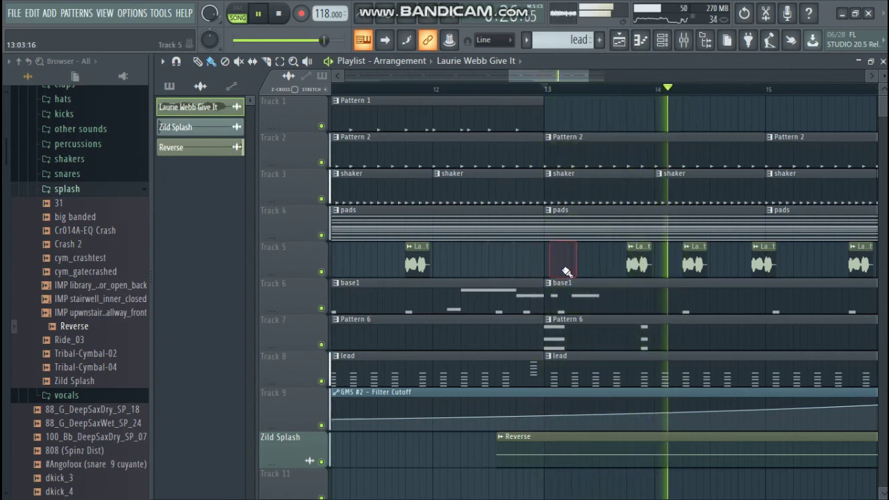
- Move the second vocal clip in bar 14 two steps earlier and play the song from bar 13
{"action": "scroll", "coordinate": [615, 90], "scroll_direction": "down", "scroll_amount": 1}
{"action": "key", "text": "space"}
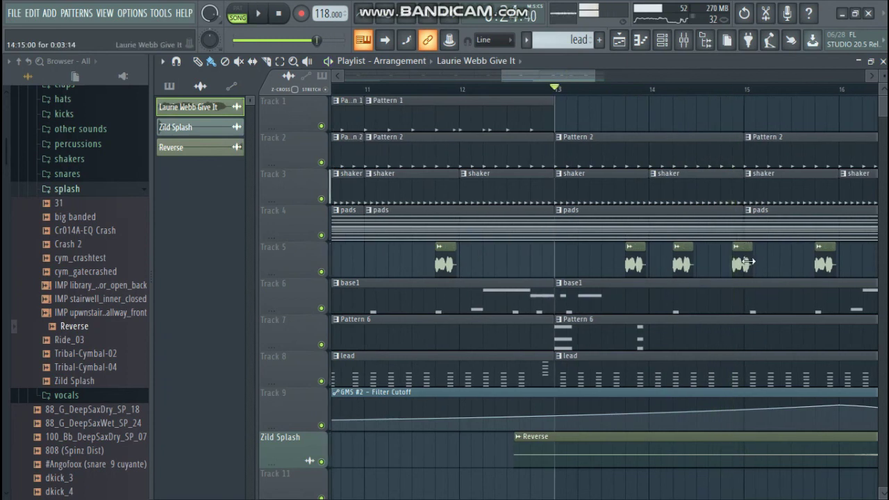
{"action": "left_click_drag", "start_coordinate": [737, 260], "coordinate": [734, 260]}
{"action": "key", "text": "space"}
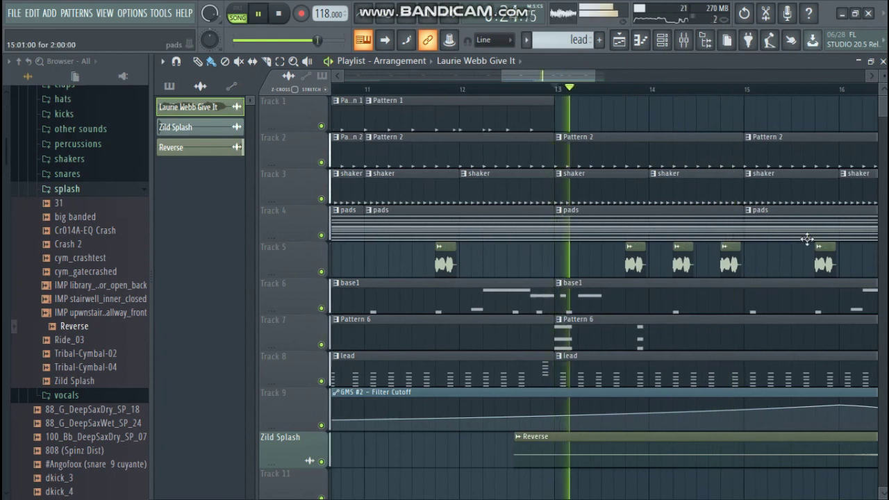
- Add vocal clips on Track 5 at 15:05 and in both halves of bar 16, and stop playback
{"action": "left_click", "coordinate": [804, 265]}
{"action": "left_click_drag", "start_coordinate": [804, 265], "coordinate": [768, 264]}
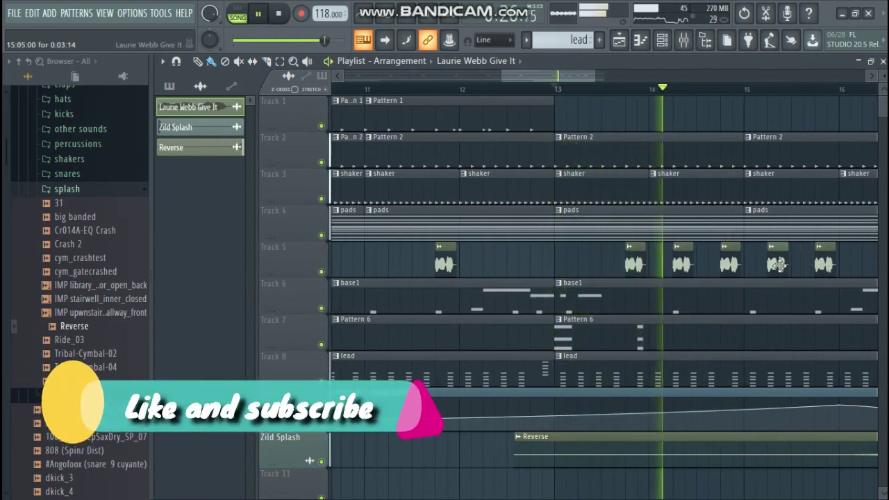
{"action": "scroll", "coordinate": [634, 77], "scroll_direction": "down", "scroll_amount": 3}
{"action": "left_click_drag", "start_coordinate": [713, 259], "coordinate": [779, 263]}
{"action": "key", "text": "space"}
- Select the time range from 13:03 to 17:01 and load Fruity Delay 3 into slot 2 of the vocal's mixer track
{"action": "left_click_drag", "start_coordinate": [424, 94], "coordinate": [792, 88]}
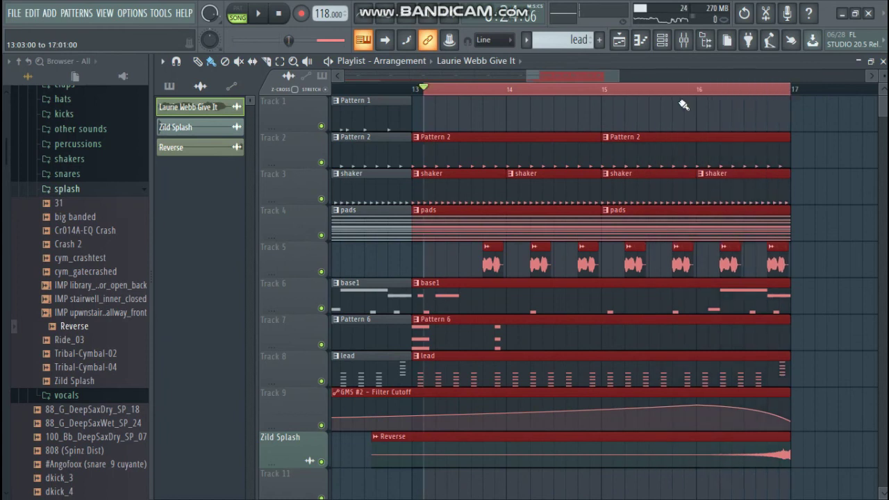
{"action": "left_click_drag", "start_coordinate": [421, 94], "coordinate": [415, 94]}
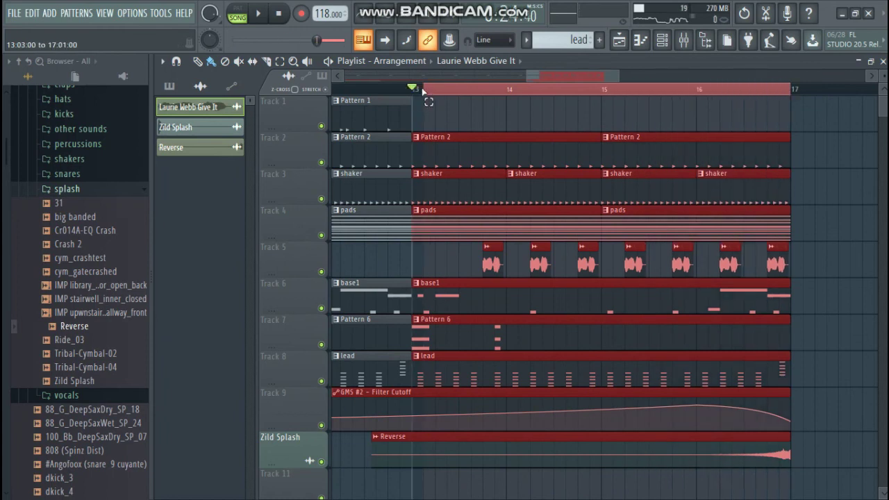
{"action": "double_click", "coordinate": [586, 260]}
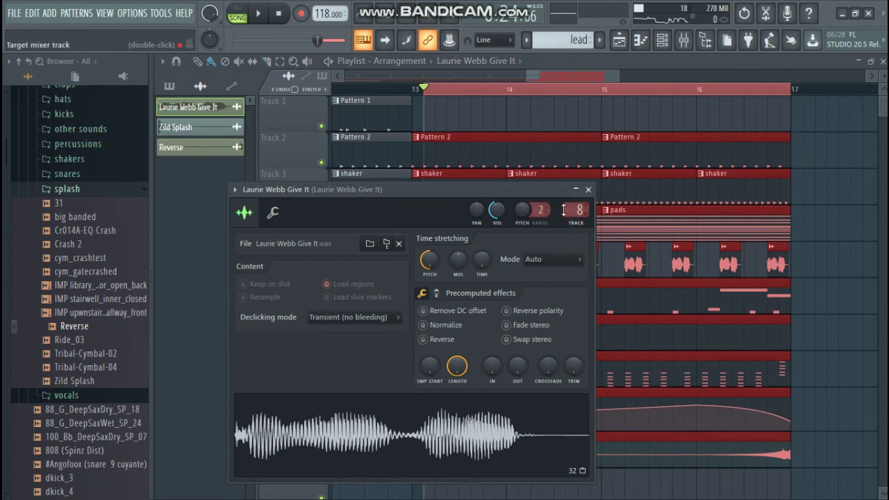
{"action": "left_click", "coordinate": [683, 40]}
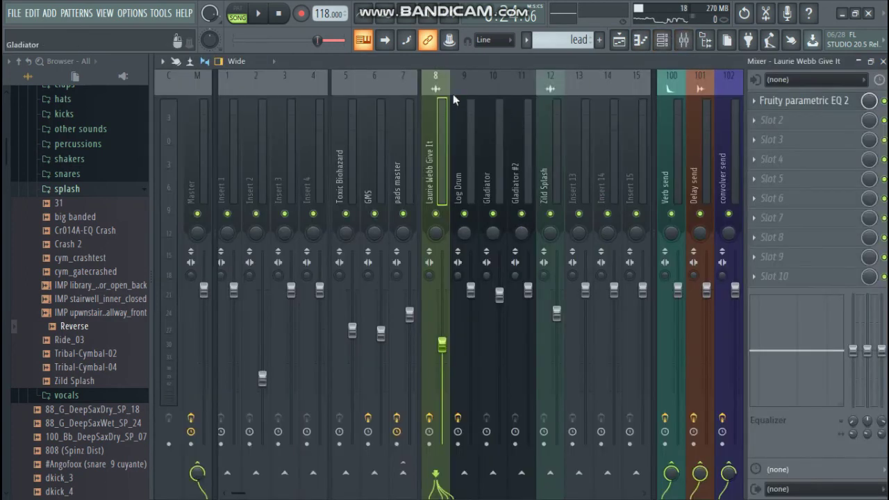
{"action": "left_click", "coordinate": [788, 126]}
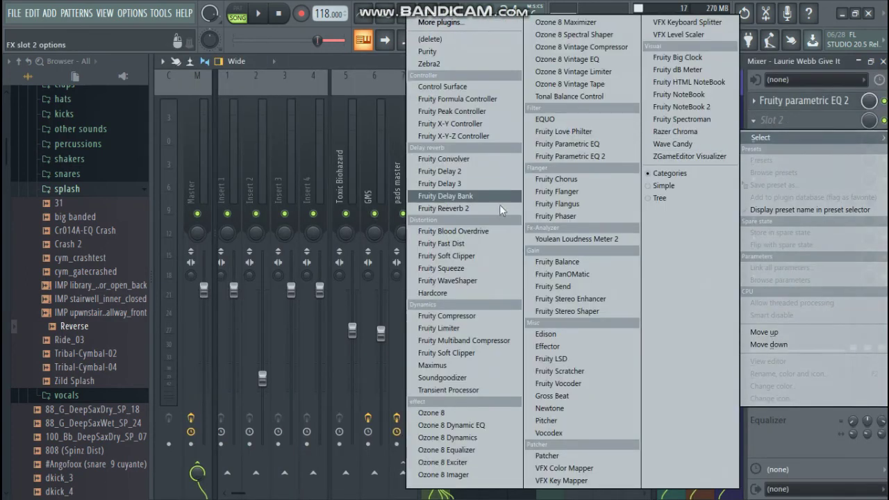
{"action": "left_click", "coordinate": [455, 183]}
- Audition Fruity Delay 3 on the vocal during playback, switch it to the Bandpass preset, and close the plugin
{"action": "key", "text": "space"}
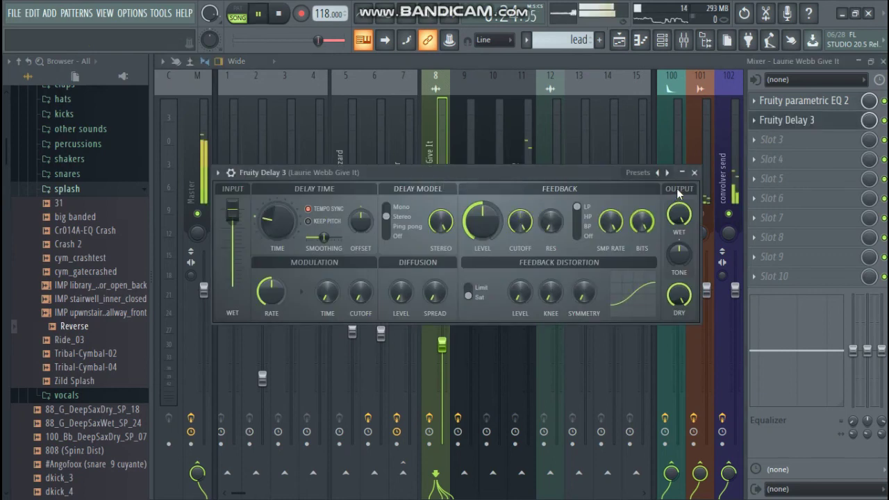
{"action": "left_click", "coordinate": [668, 172]}
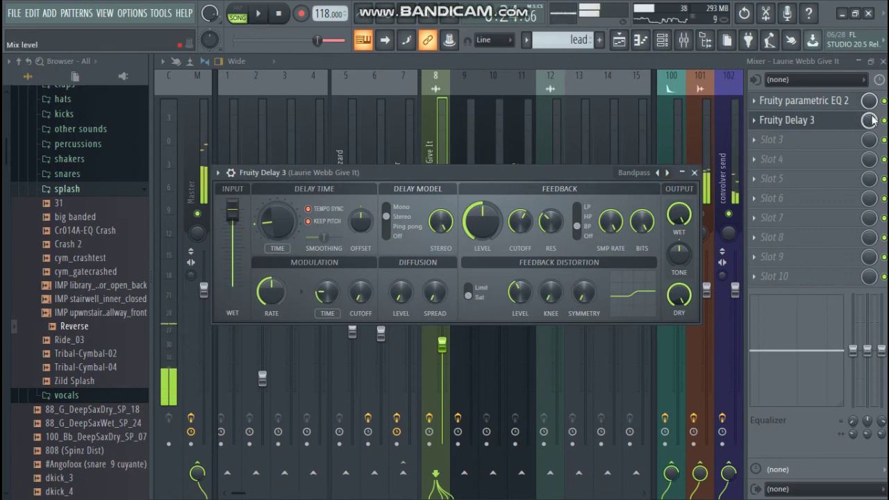
{"action": "key", "text": "space"}
{"action": "left_click", "coordinate": [694, 172]}
- Create an automation clip for Fruity Delay 3's mix level, show it in the playlist, and clear the clip selection
{"action": "right_click", "coordinate": [869, 119]}
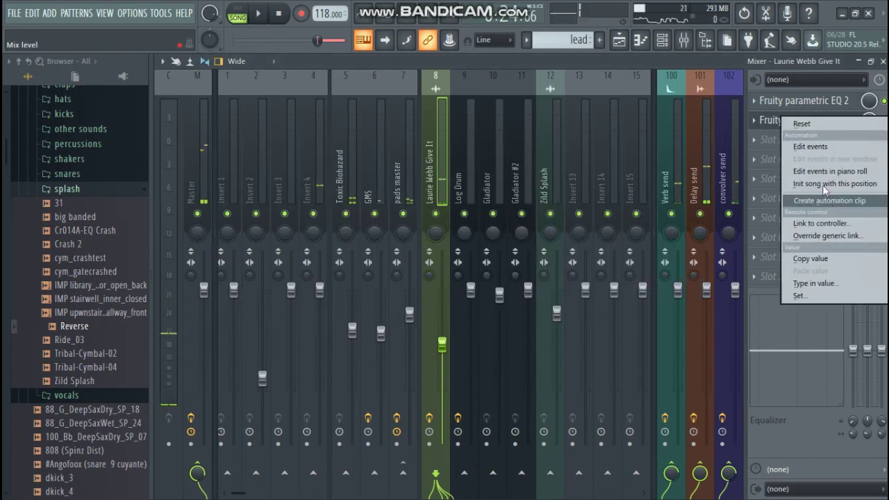
{"action": "left_click", "coordinate": [828, 200]}
{"action": "left_click", "coordinate": [625, 44]}
{"action": "scroll", "coordinate": [393, 357], "scroll_direction": "down", "scroll_amount": 3}
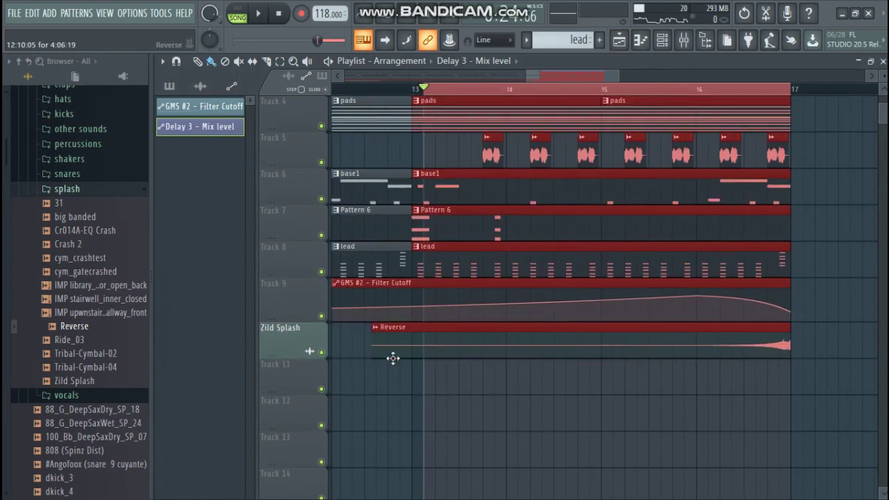
{"action": "scroll", "coordinate": [457, 192], "scroll_direction": "up", "scroll_amount": 3}
{"action": "scroll", "coordinate": [456, 192], "scroll_direction": "down", "scroll_amount": 1}
{"action": "left_click", "coordinate": [868, 238]}
{"action": "scroll", "coordinate": [858, 283], "scroll_direction": "up", "scroll_amount": 1}
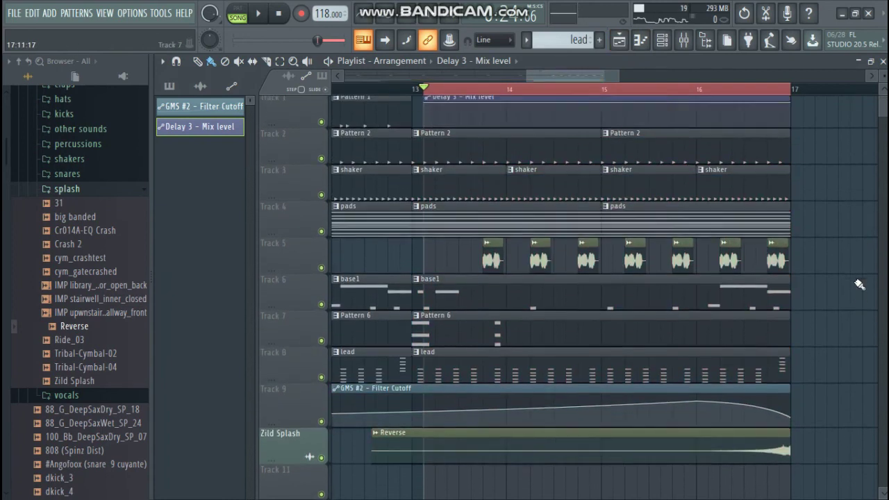
- Stretch the Delay 3 mix level clip back to bar 13 and shape its envelope to rise from zero, with a steeper climb near bar 16
{"action": "left_click_drag", "start_coordinate": [428, 110], "coordinate": [416, 130]}
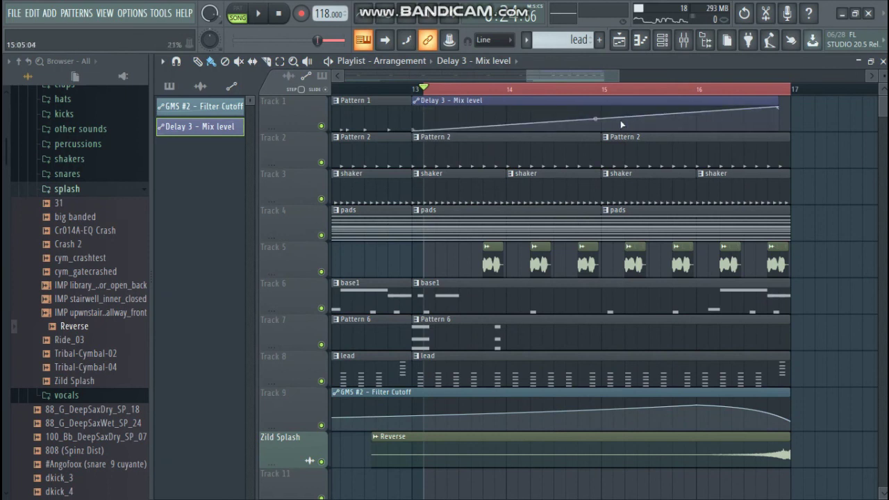
{"action": "right_click", "coordinate": [664, 115]}
{"action": "left_click_drag", "start_coordinate": [673, 113], "coordinate": [672, 106]}
{"action": "left_click_drag", "start_coordinate": [803, 109], "coordinate": [792, 110]}
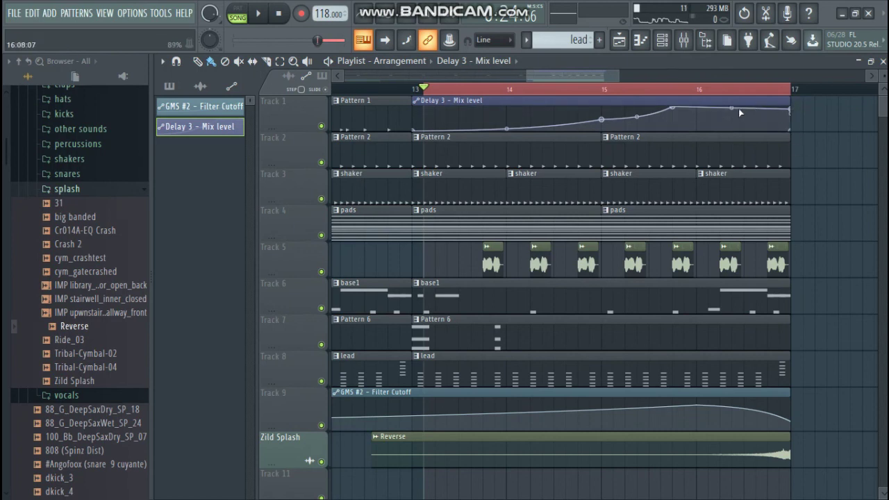
{"action": "left_click_drag", "start_coordinate": [673, 107], "coordinate": [673, 118]}
{"action": "left_click_drag", "start_coordinate": [730, 114], "coordinate": [728, 92]}
- Play the song from bar 13, clear the time selection, and listen through the whole arrangement before stopping playback
{"action": "key", "text": "space"}
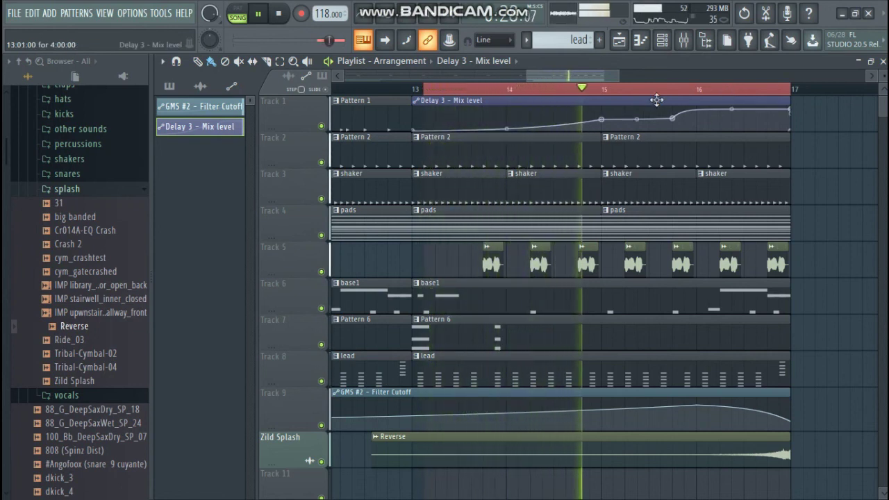
{"action": "right_click", "coordinate": [422, 91]}
{"action": "scroll", "coordinate": [420, 91], "scroll_direction": "down", "scroll_amount": 5}
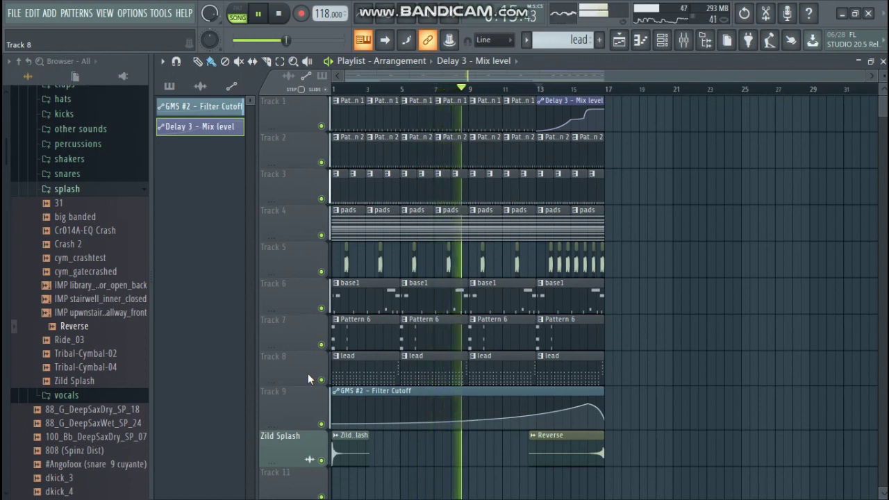
{"action": "key", "text": "space"}
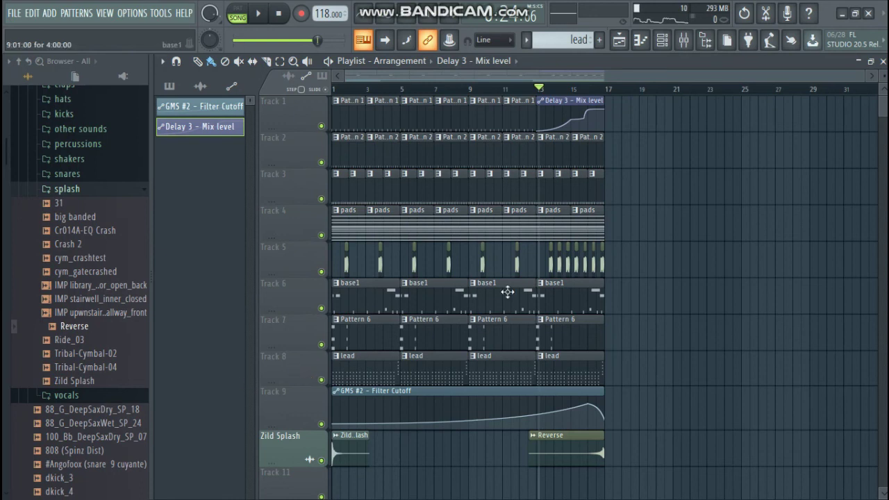
{"action": "left_click", "coordinate": [518, 264]}
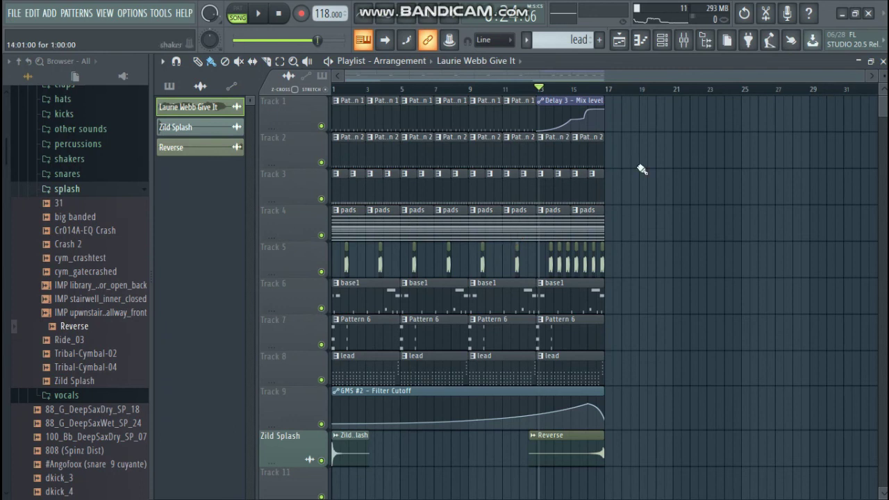
{"action": "left_click_drag", "start_coordinate": [861, 75], "coordinate": [448, 75]}
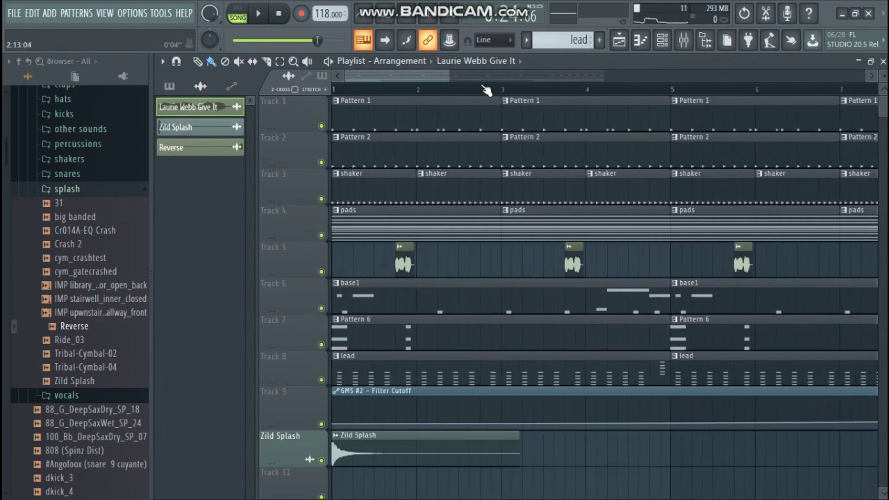
{"action": "scroll", "coordinate": [486, 91], "scroll_direction": "down", "scroll_amount": 8}
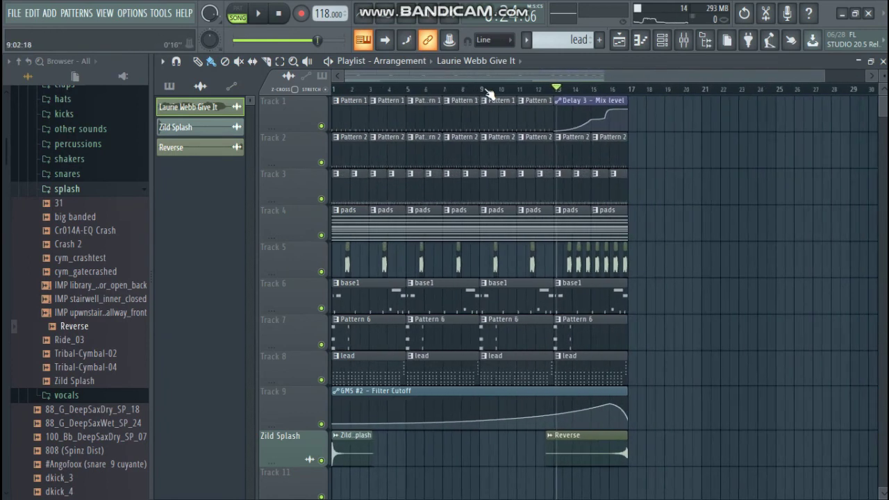